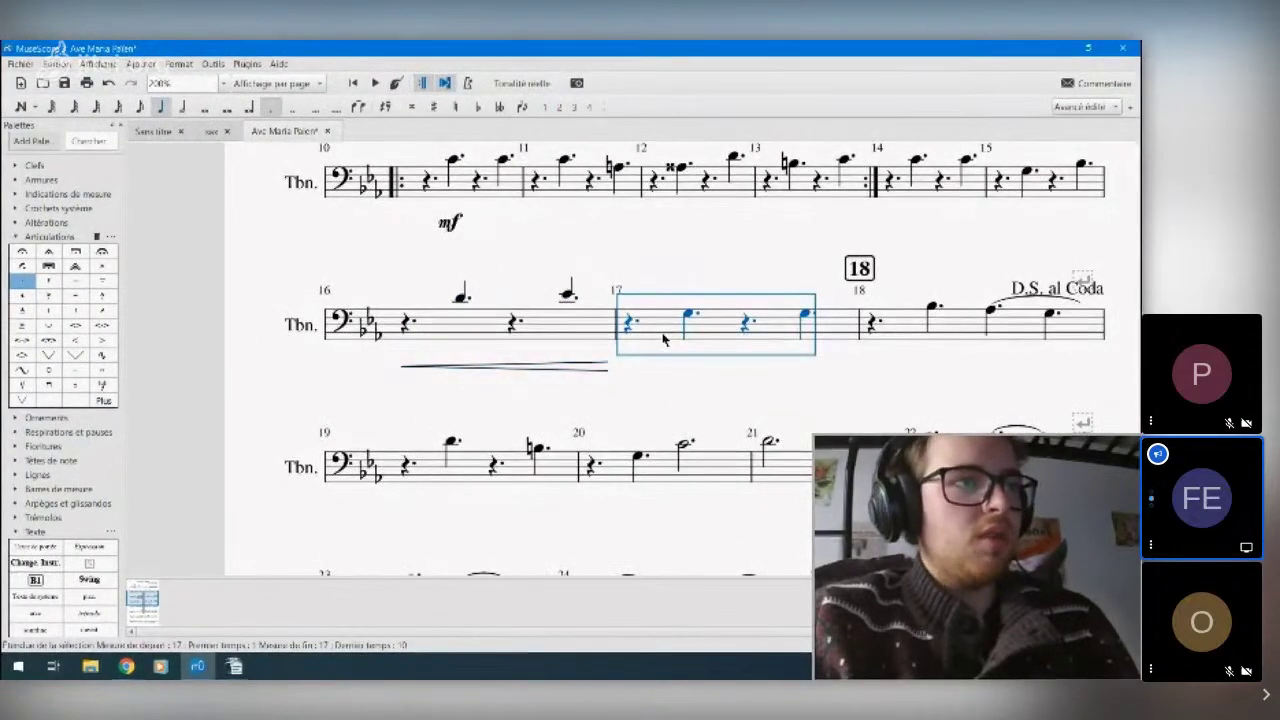
- Add a crescendo hairpin under the whole of measure 17, then delete it
key(shift+comma)
click(709, 409)
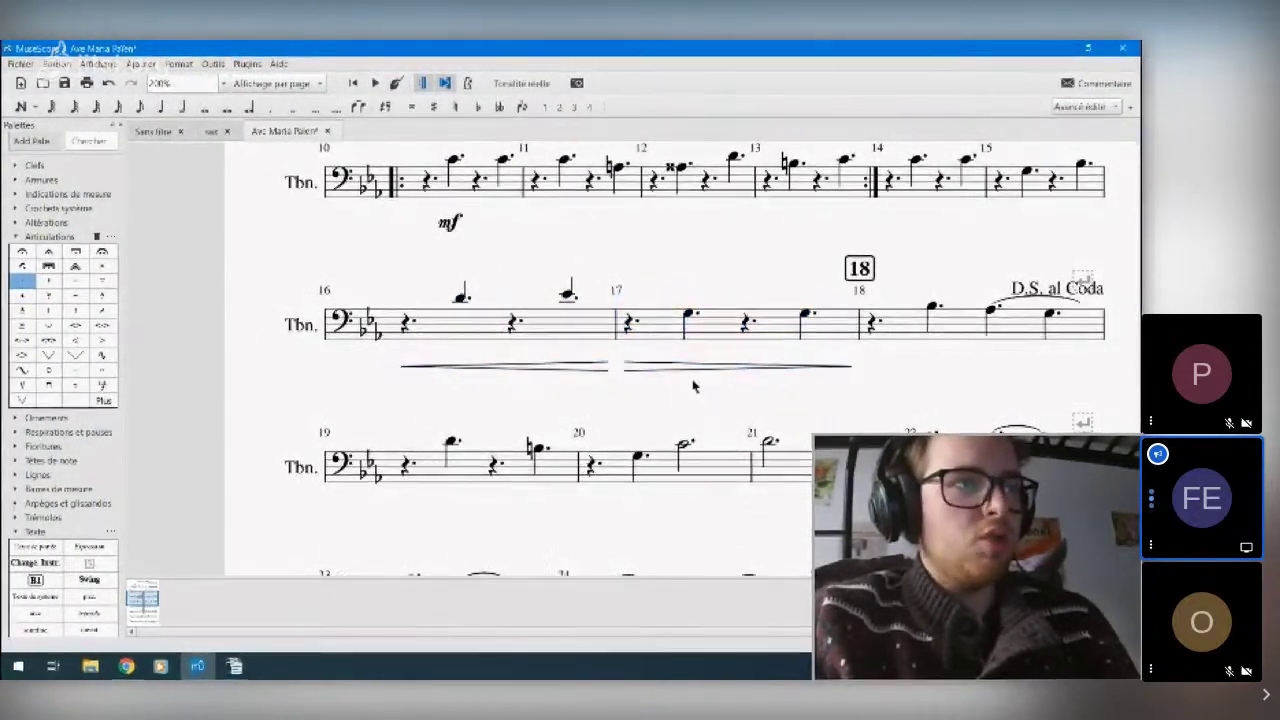
click(697, 369)
key(Delete)
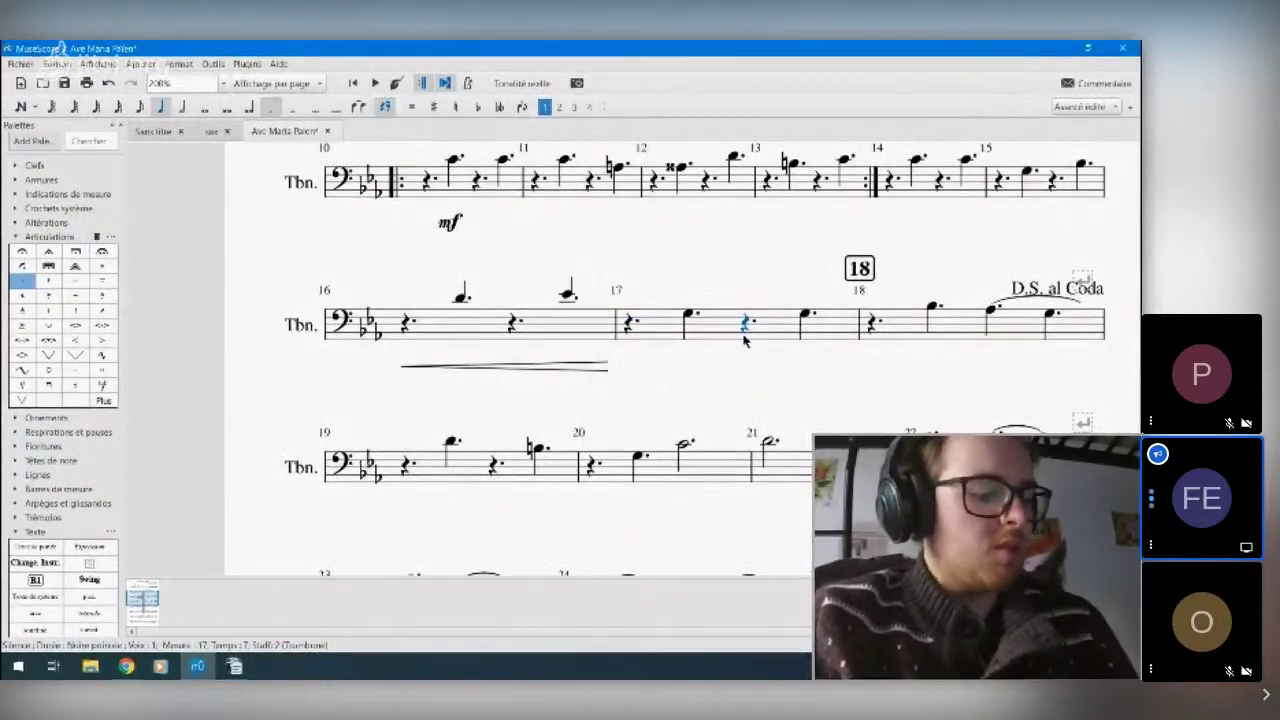
- Add a crescendo hairpin starting on the second rest of measure 17, then delete it
key(shift+comma)
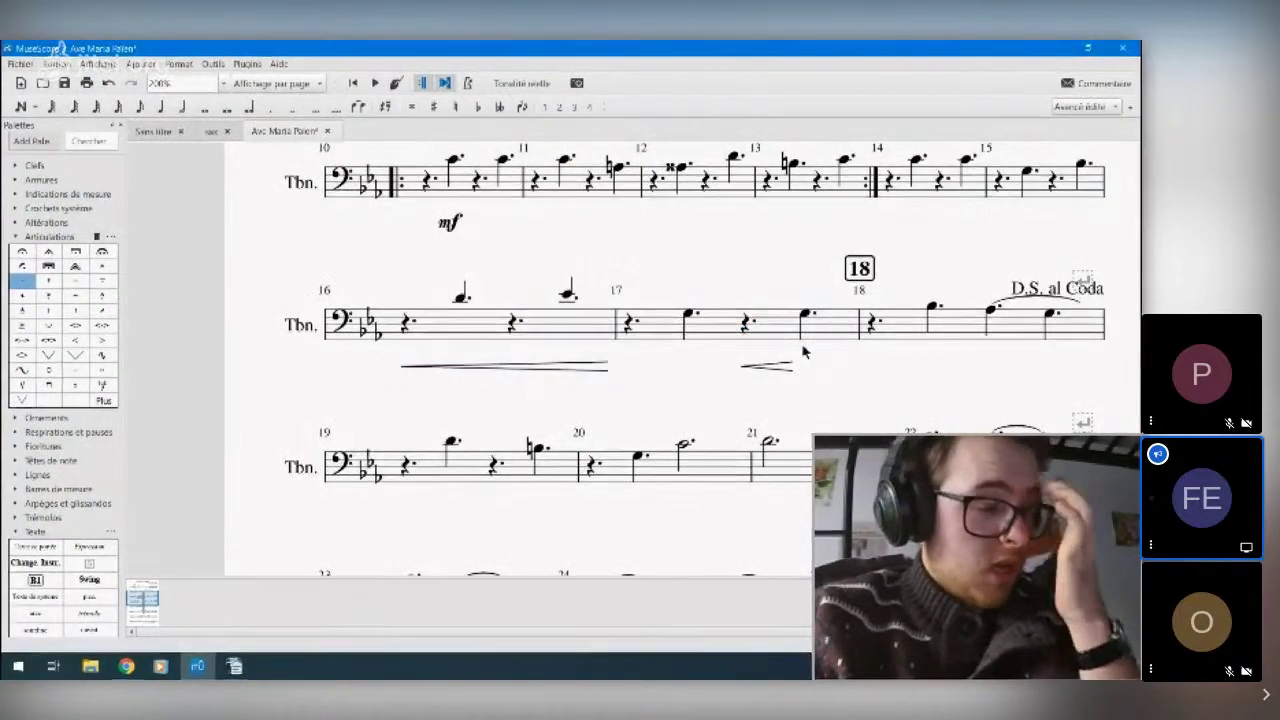
click(778, 366)
key(Delete)
- Delete the crescendo hairpin under measure 16 of the trombone staff and select that measure
click(543, 365)
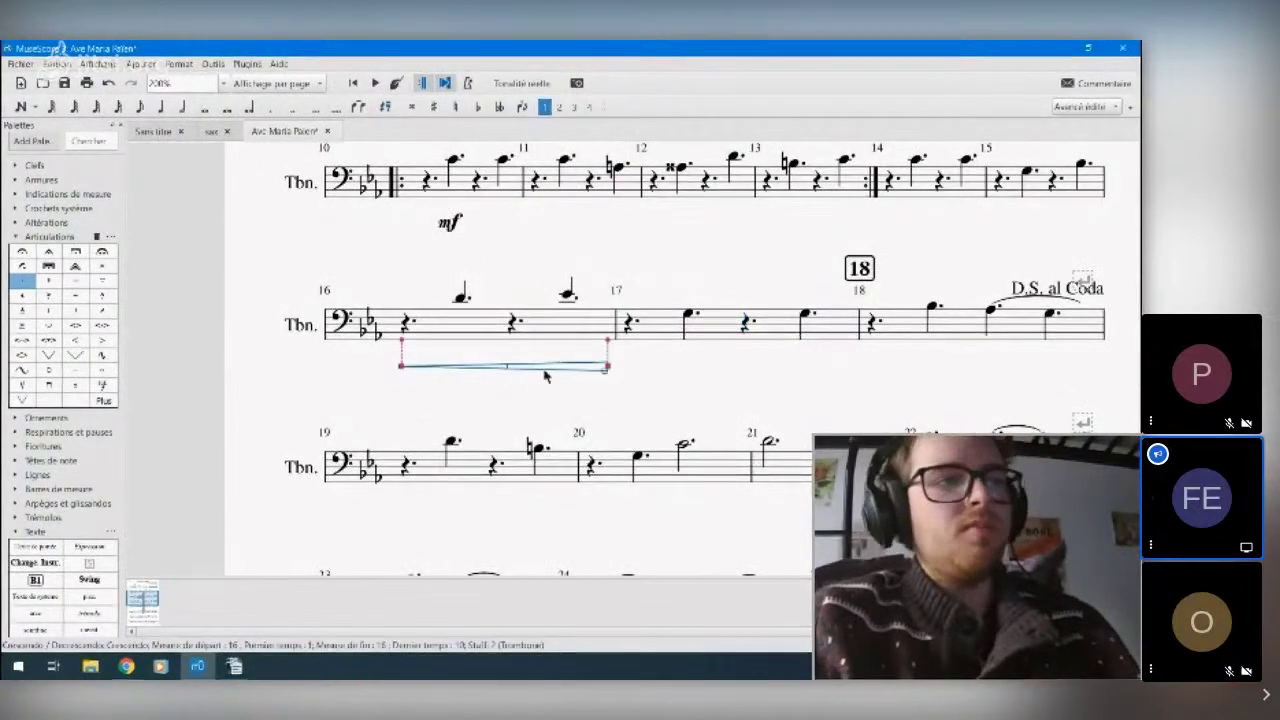
key(Delete)
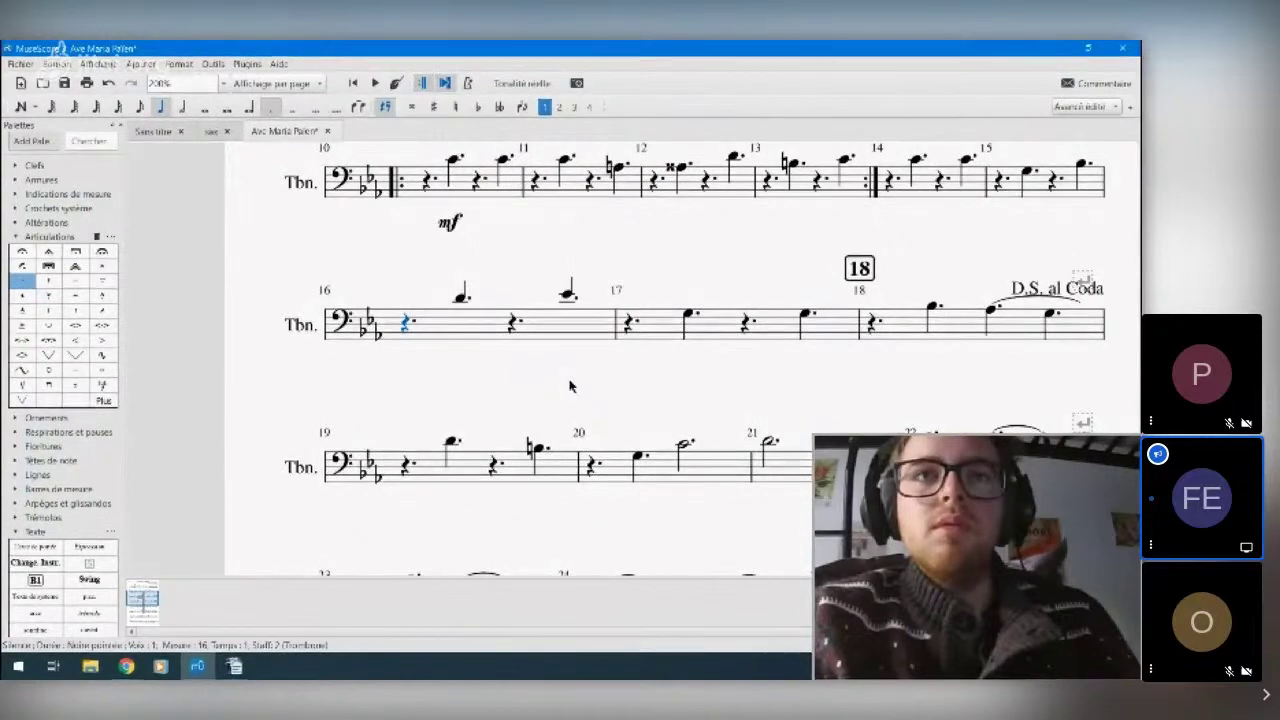
click(575, 336)
scroll(560, 400, left, 2)
scroll(560, 400, up, 1)
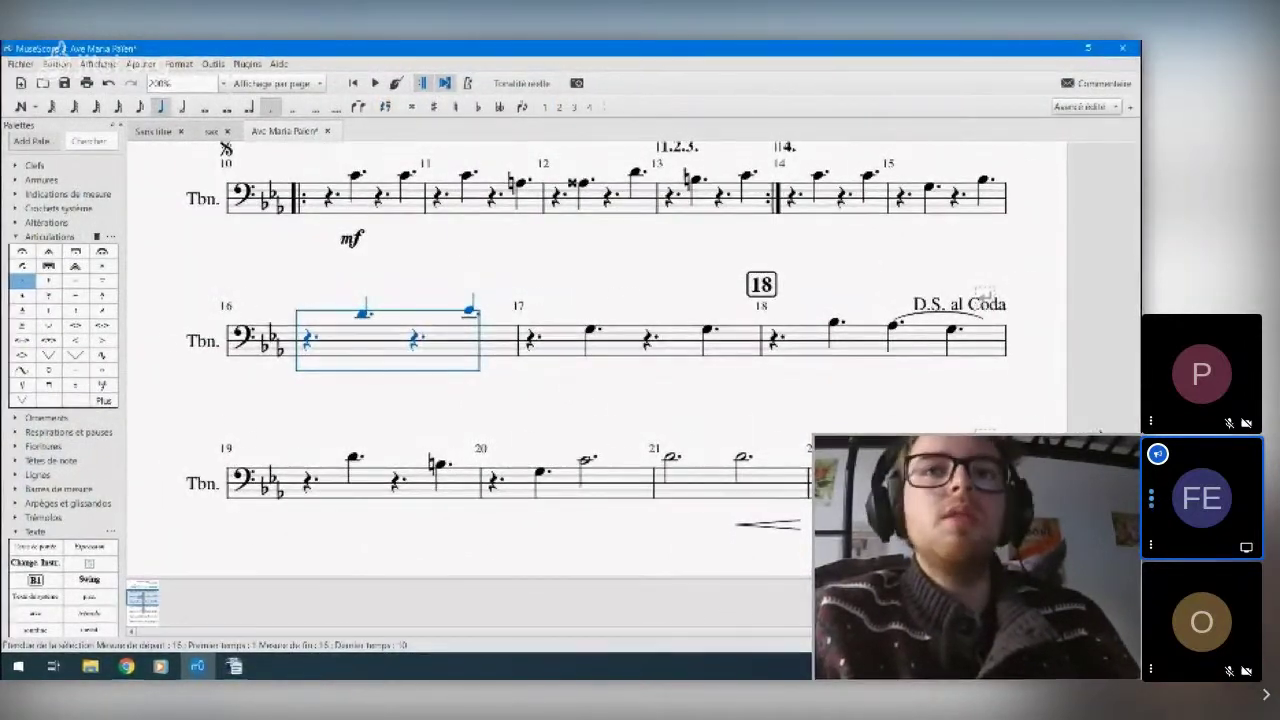
- Switch to OpenOffice Writer, enter sample ">" and "<" characters on the blank page, clear them and return to MuseScore
key(alt+Tab)
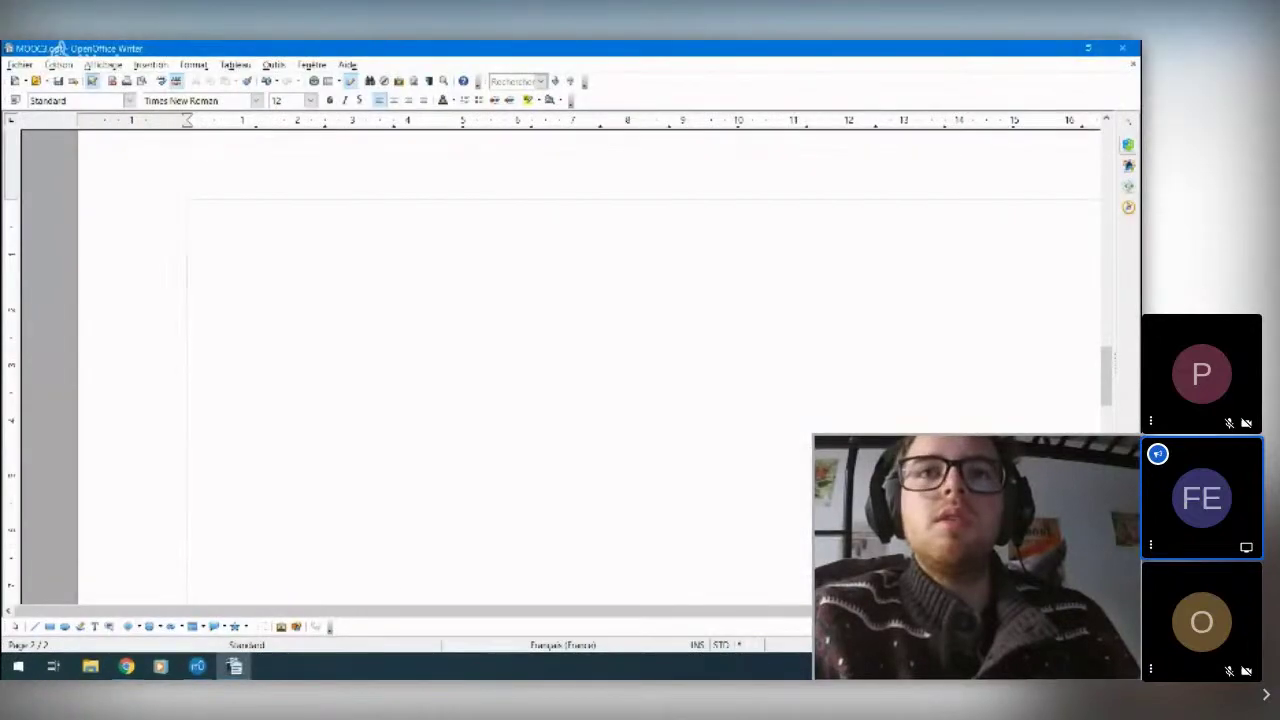
text(>>>)
key(Return)
text(>)
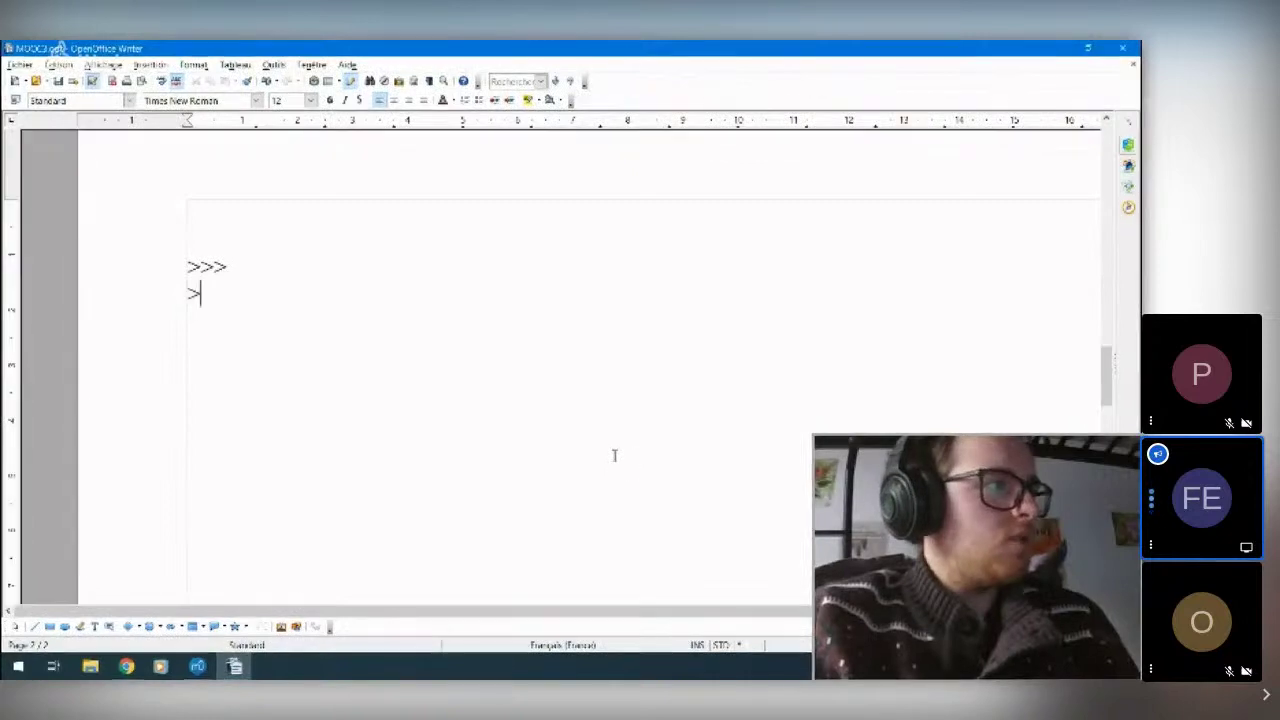
text(<<<<<<)
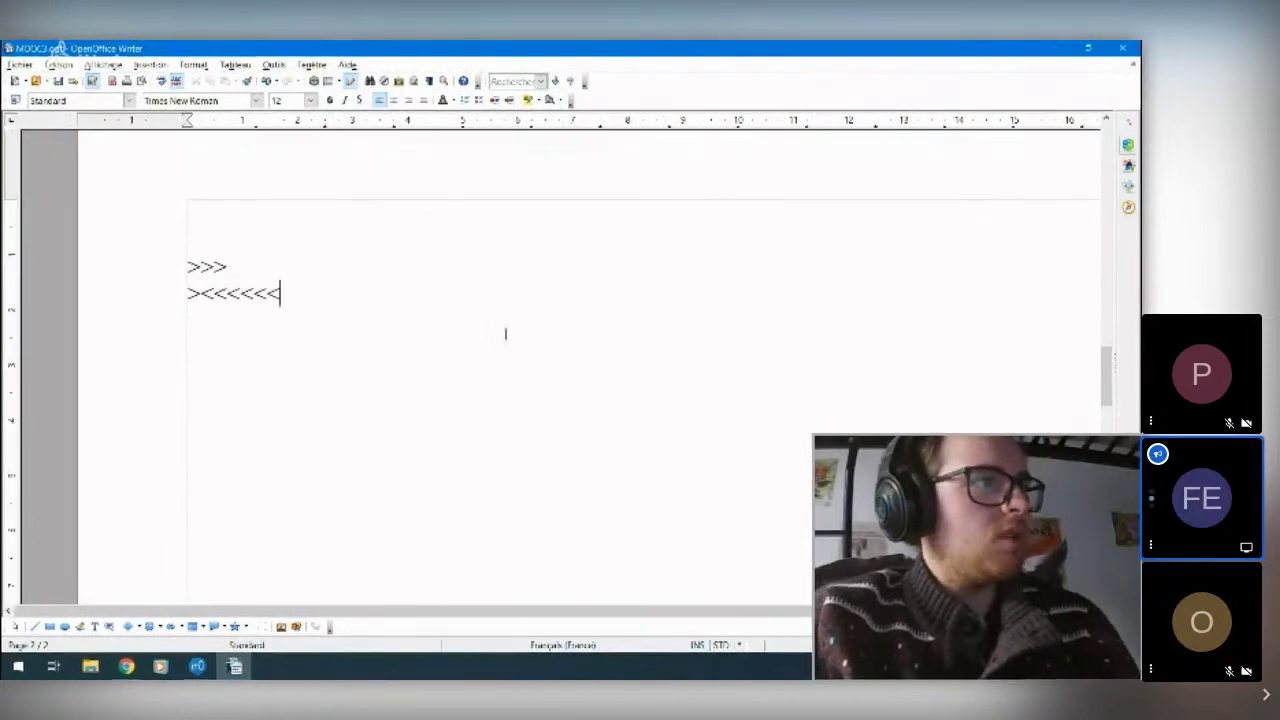
drag(285, 293, 118, 195)
key(Delete)
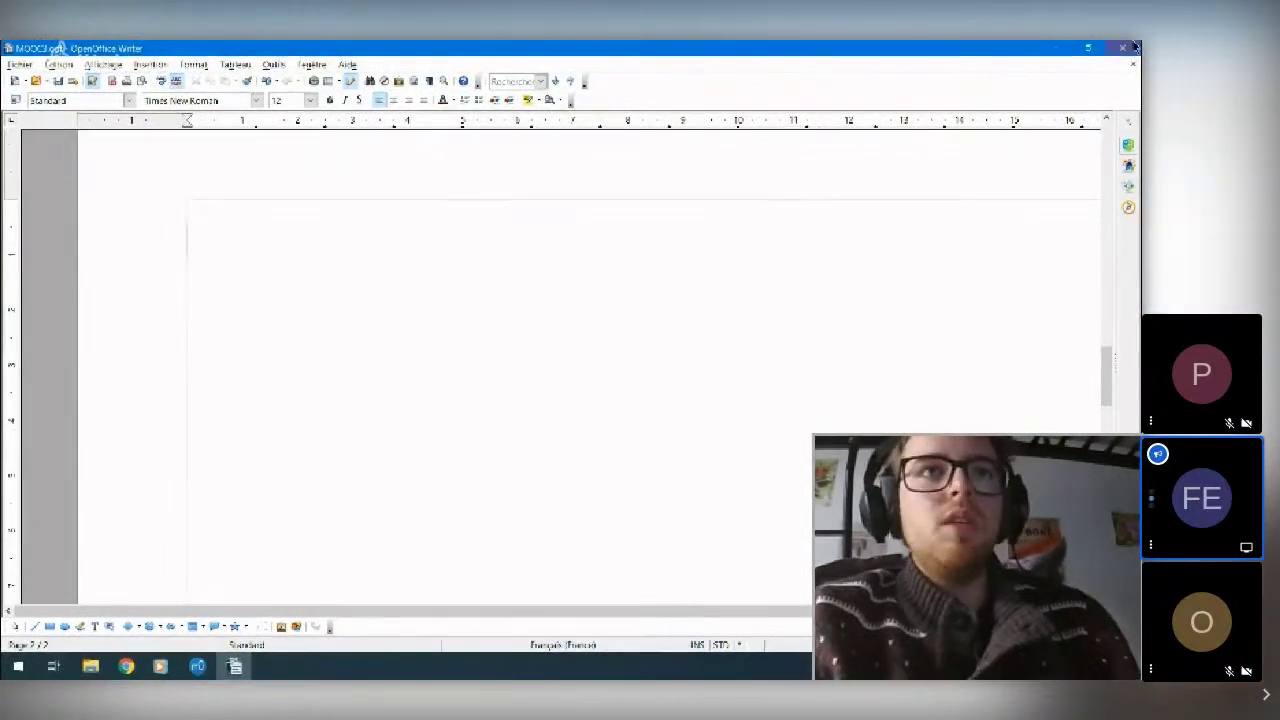
click(1080, 46)
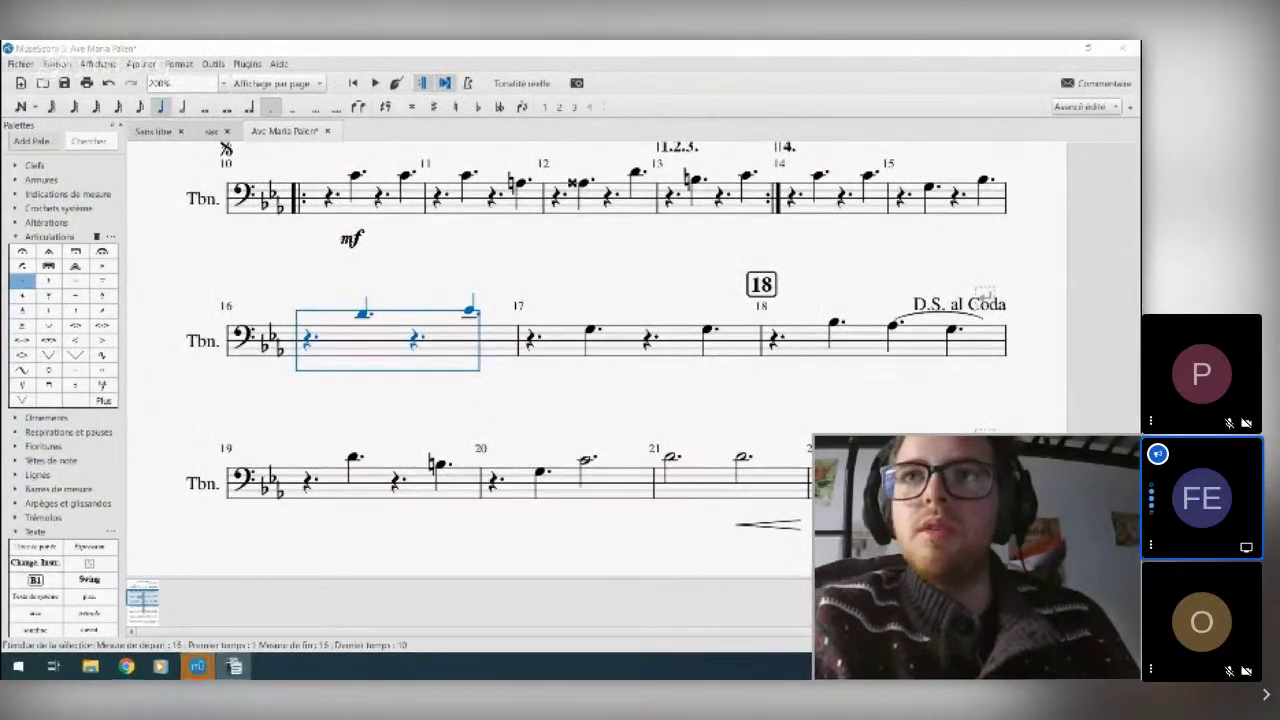
- Open the MuseScore preferences at the list of keyboard shortcuts
click(141, 63)
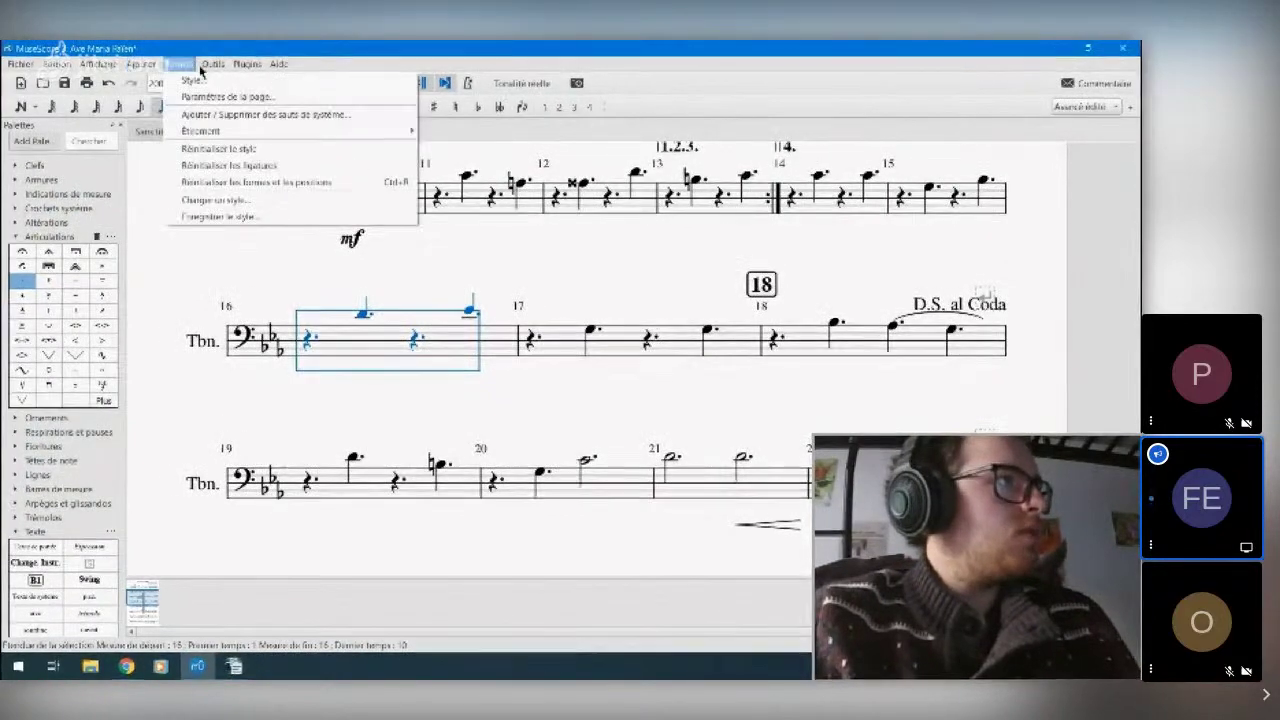
mouse_move(130, 60)
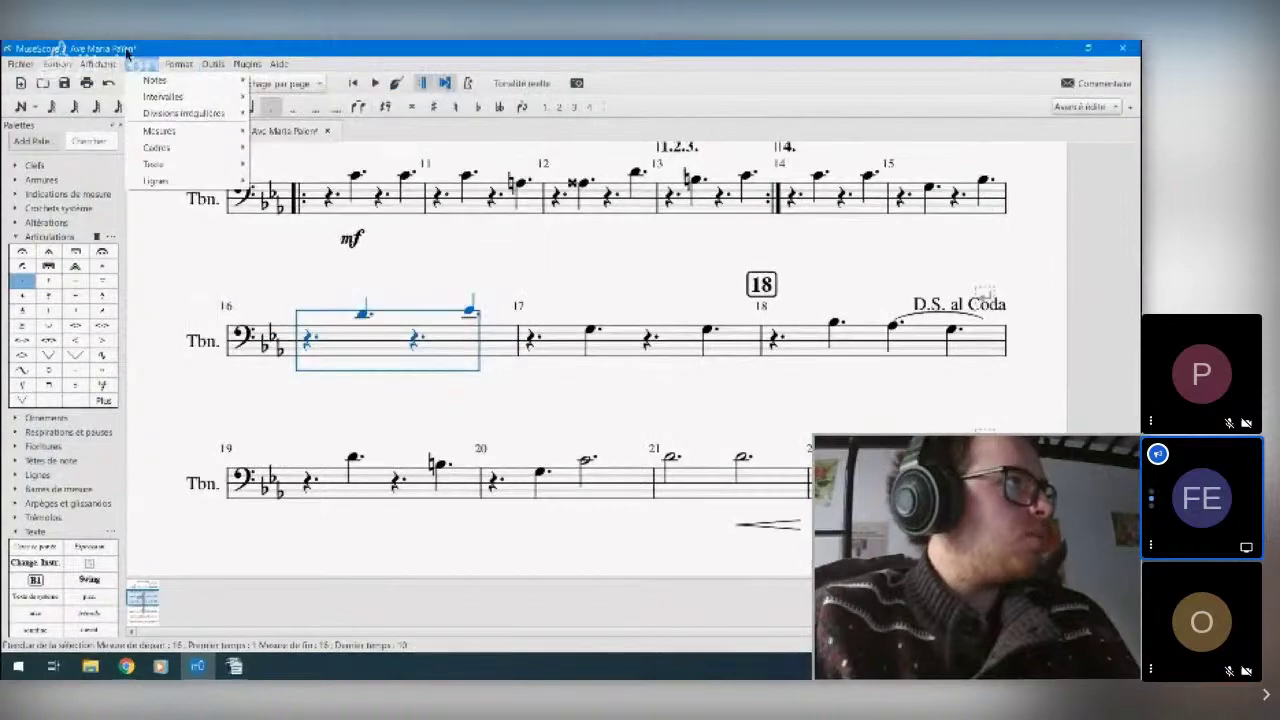
mouse_move(55, 63)
click(85, 301)
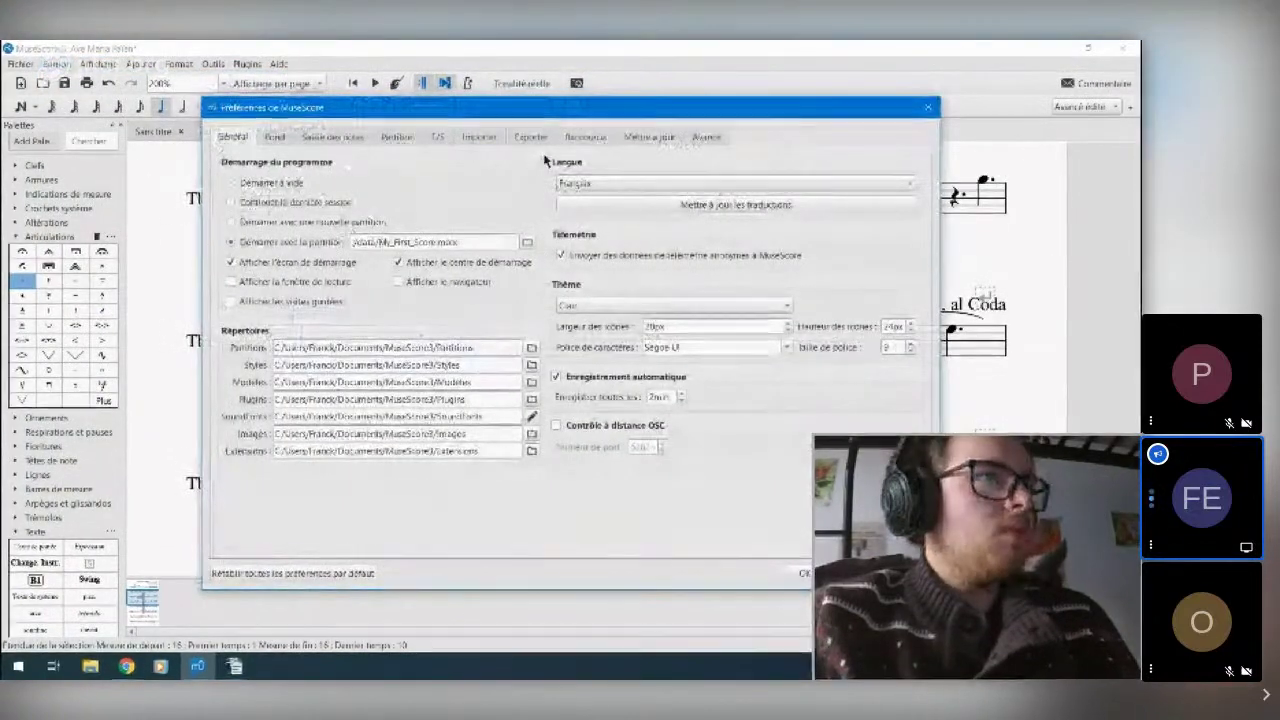
click(572, 139)
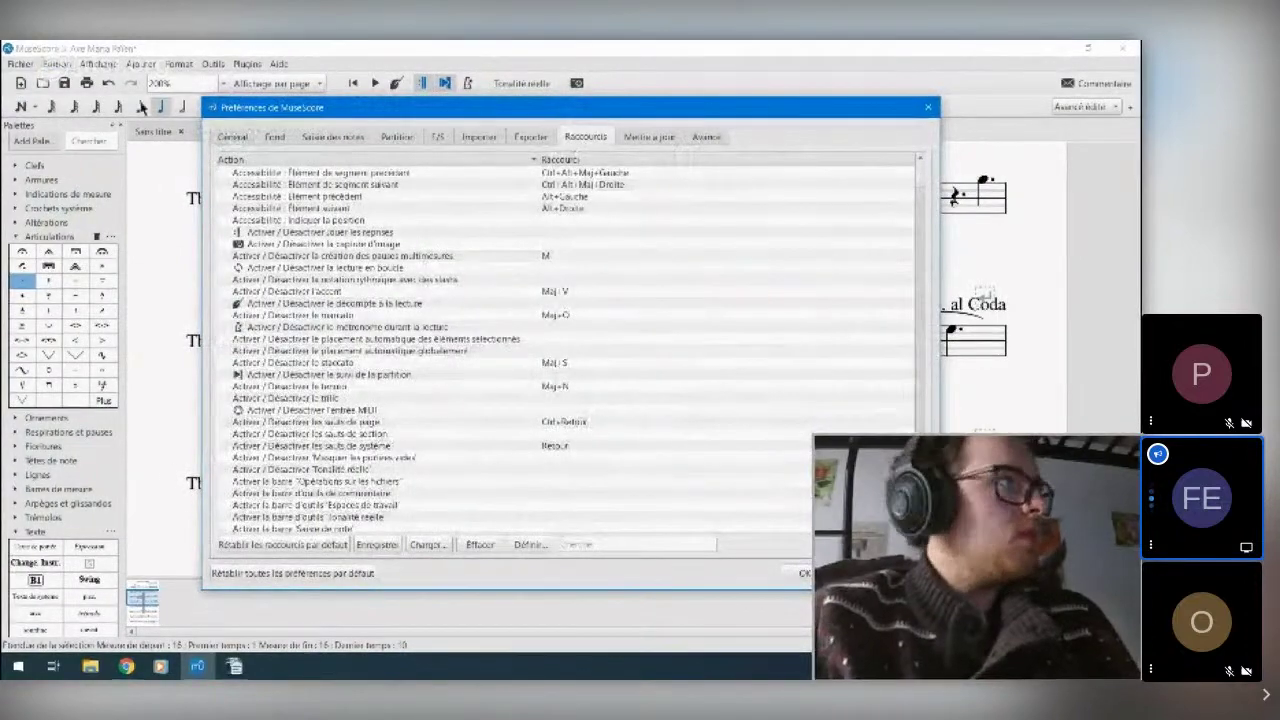
key(Escape)
click(60, 64)
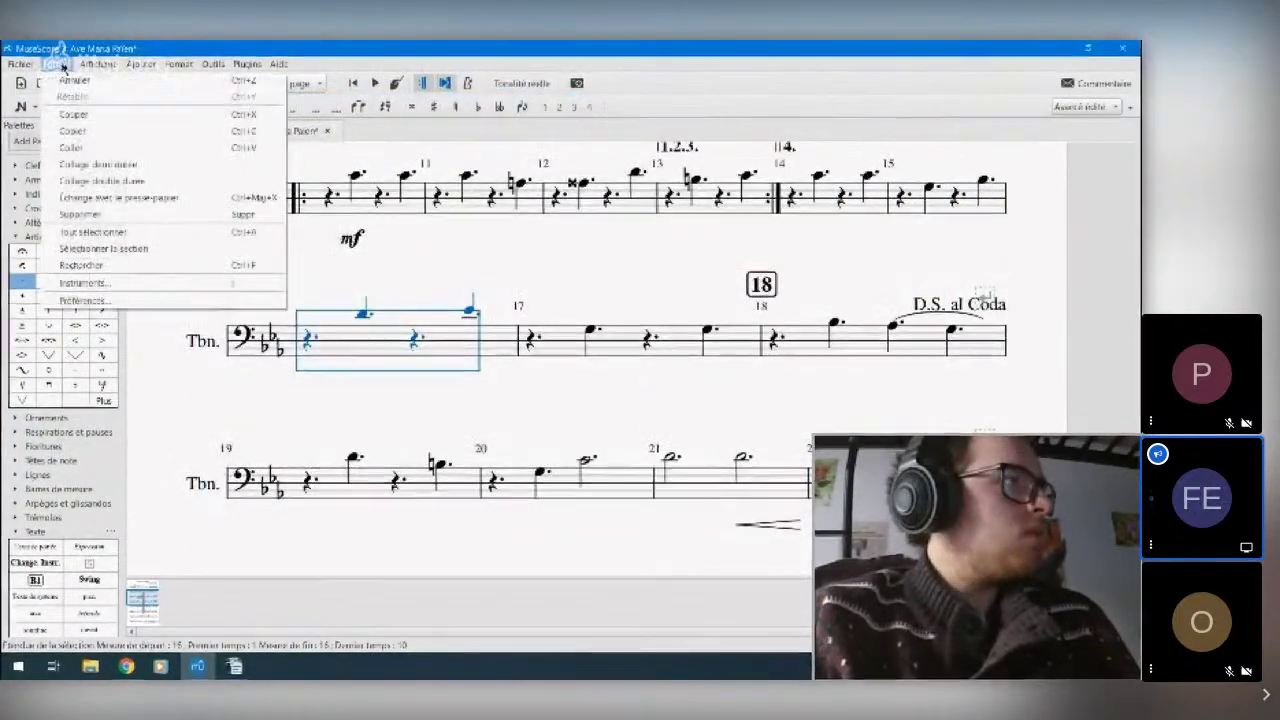
click(103, 310)
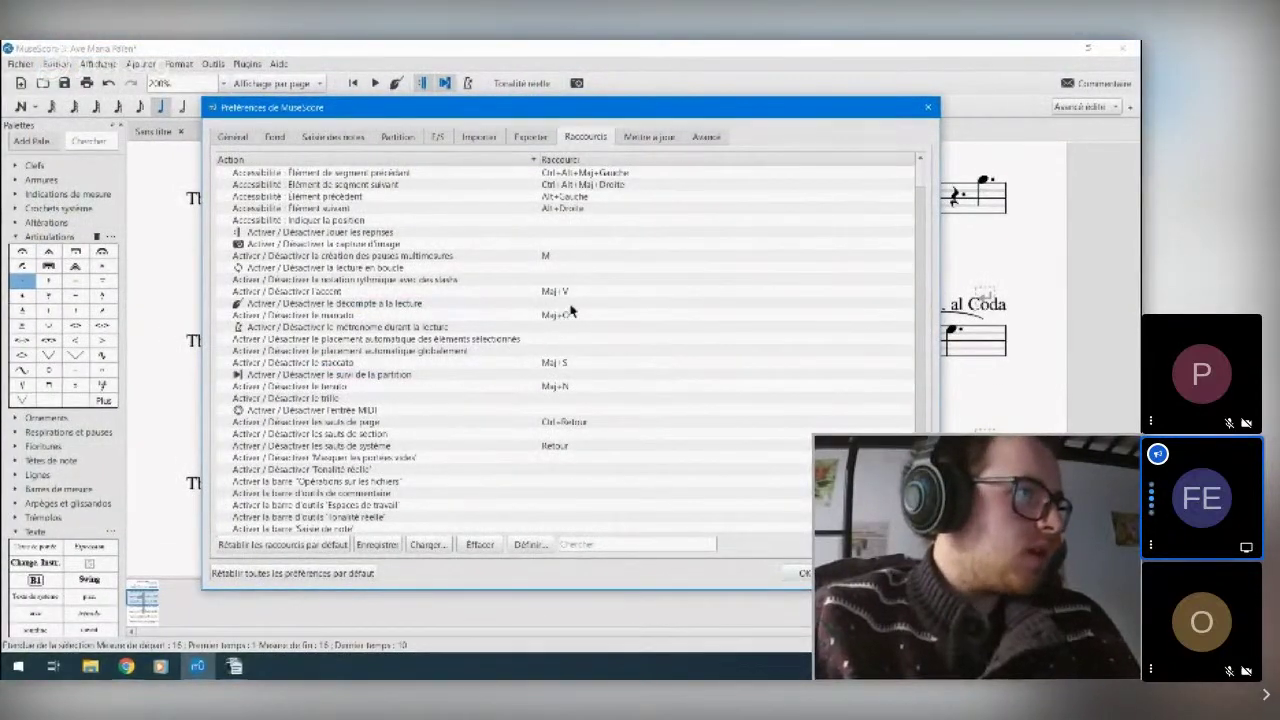
- Try the shortcut Maj+T for the playback count-in toggle, then clear it and cancel the definition
click(455, 304)
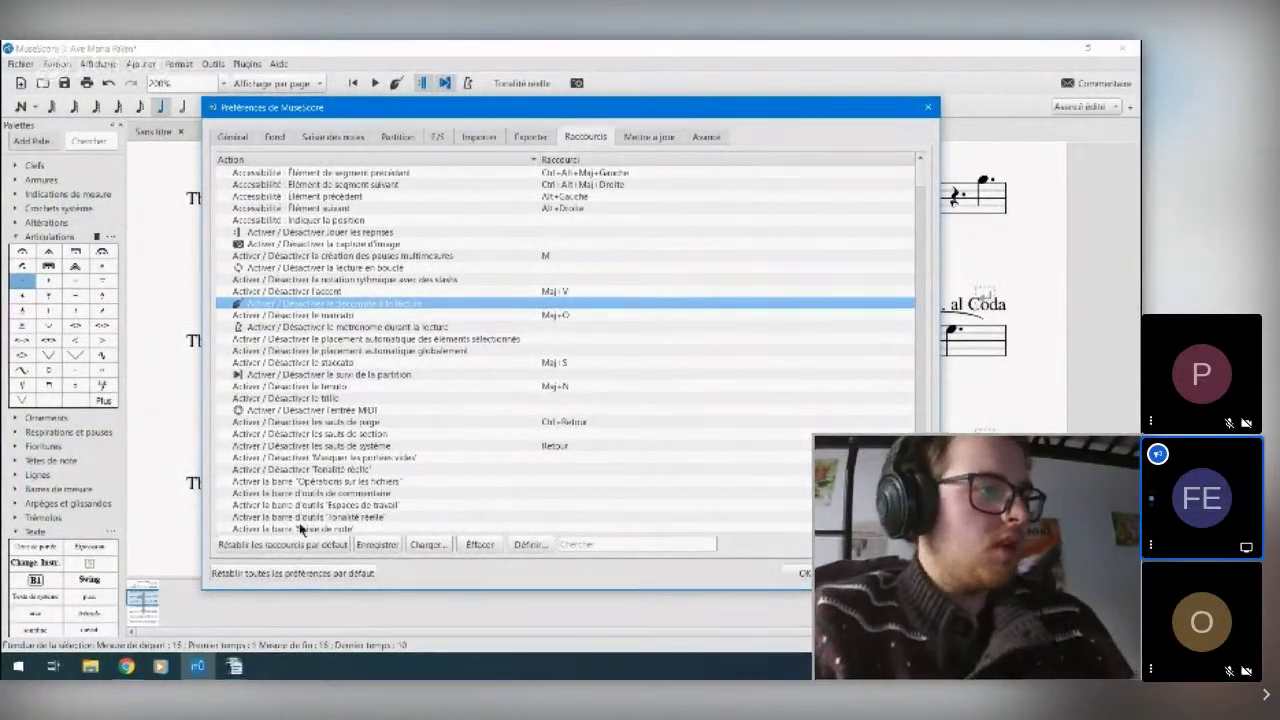
click(530, 544)
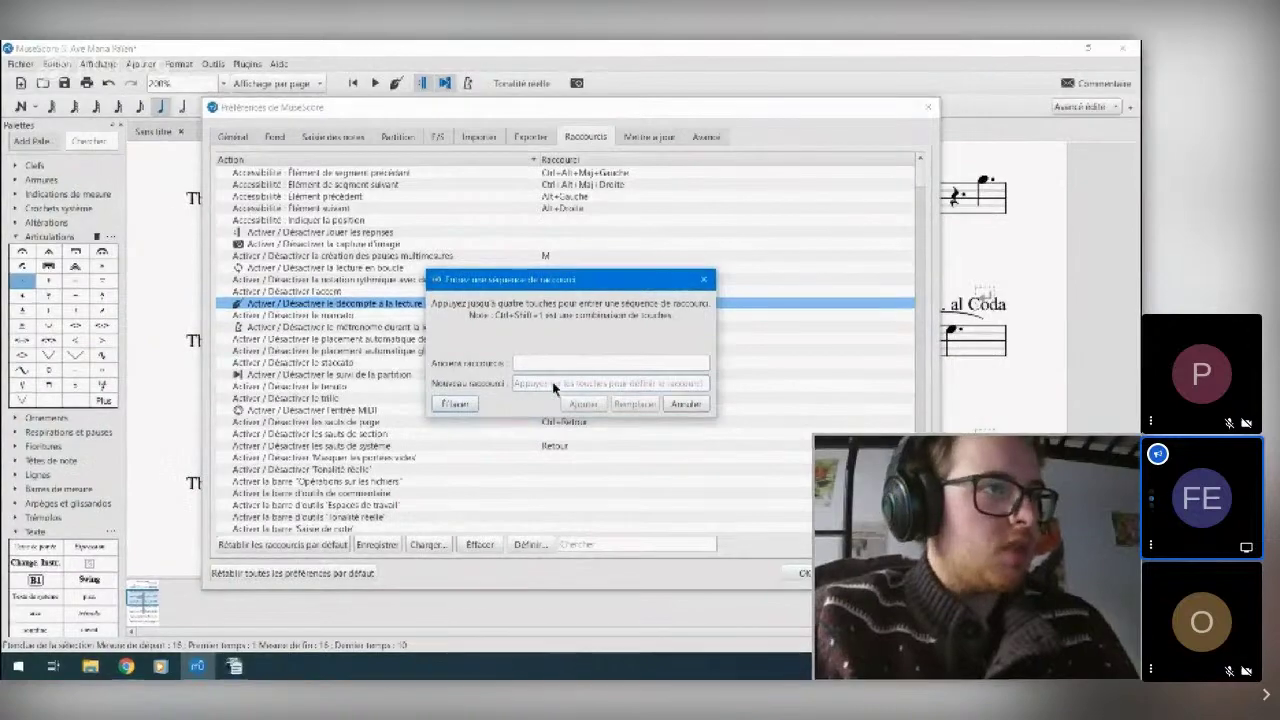
key(shift+t)
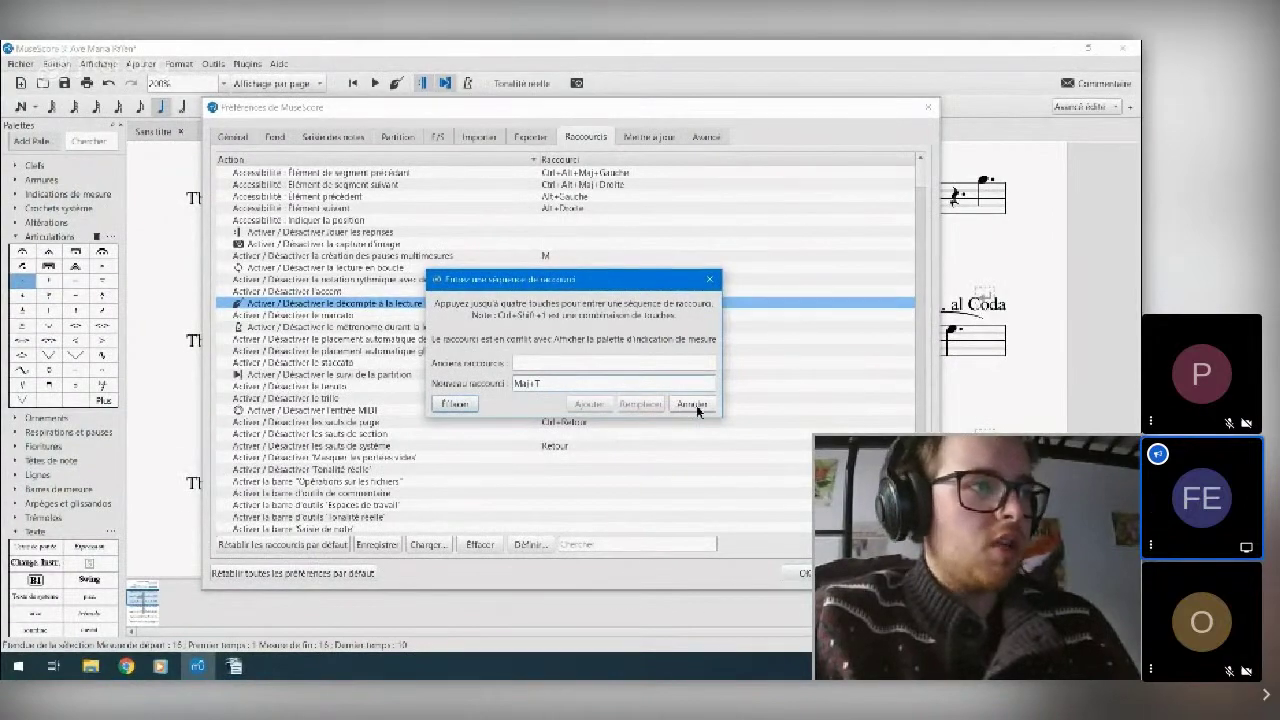
click(455, 403)
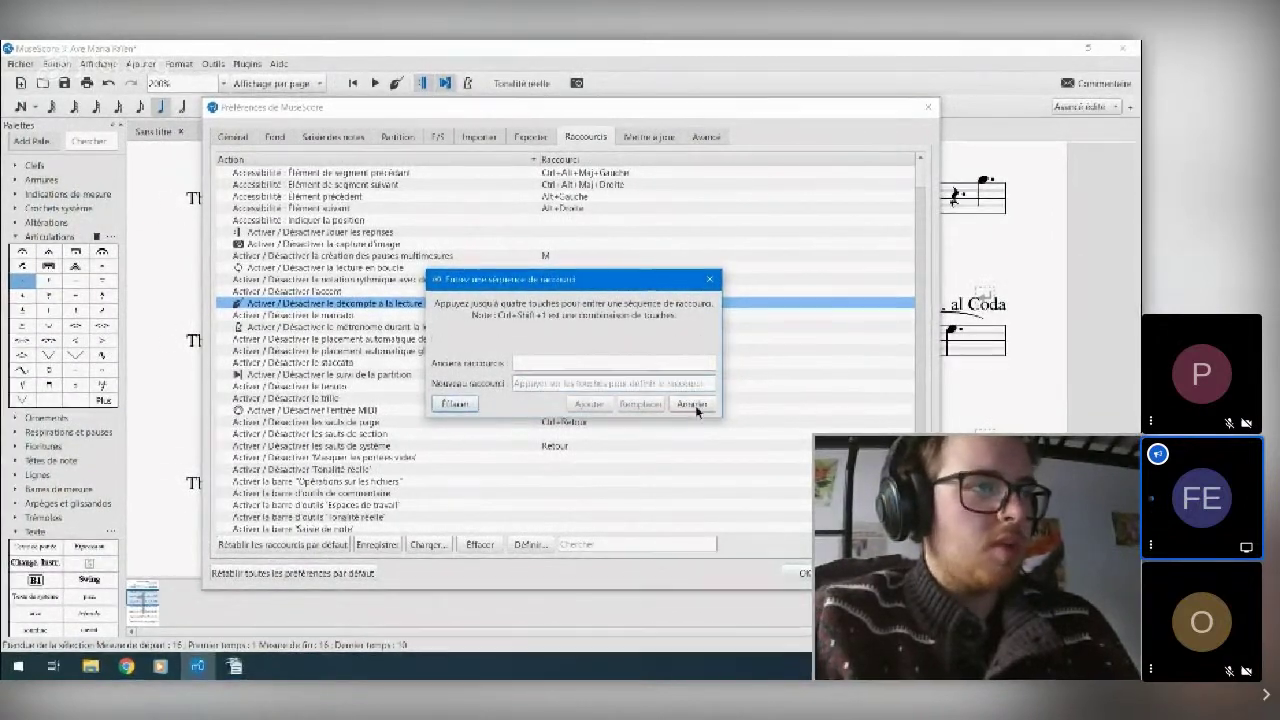
click(692, 405)
- Look through the list of actions and their assigned keyboard shortcuts, then close the preferences
scroll(566, 308, down, 2)
scroll(566, 308, down, 10)
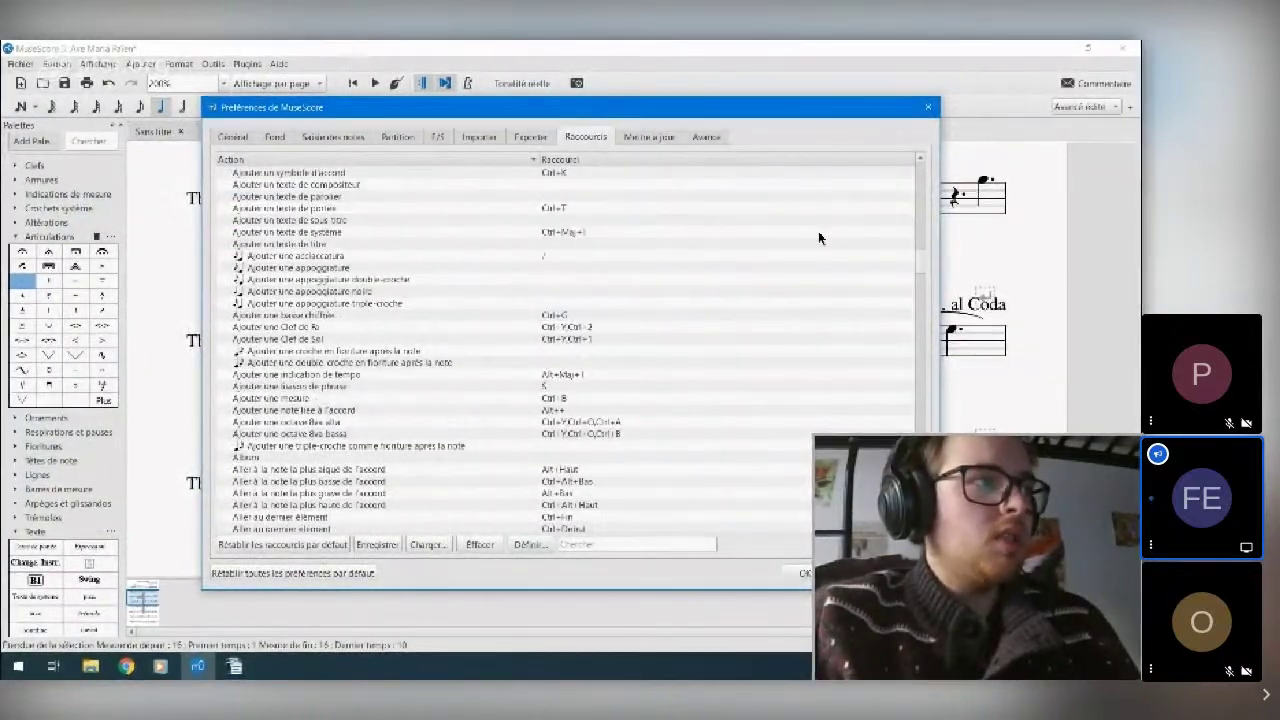
drag(921, 252, 918, 355)
scroll(920, 345, down, 15)
scroll(920, 345, down, 10)
scroll(565, 340, up, 15)
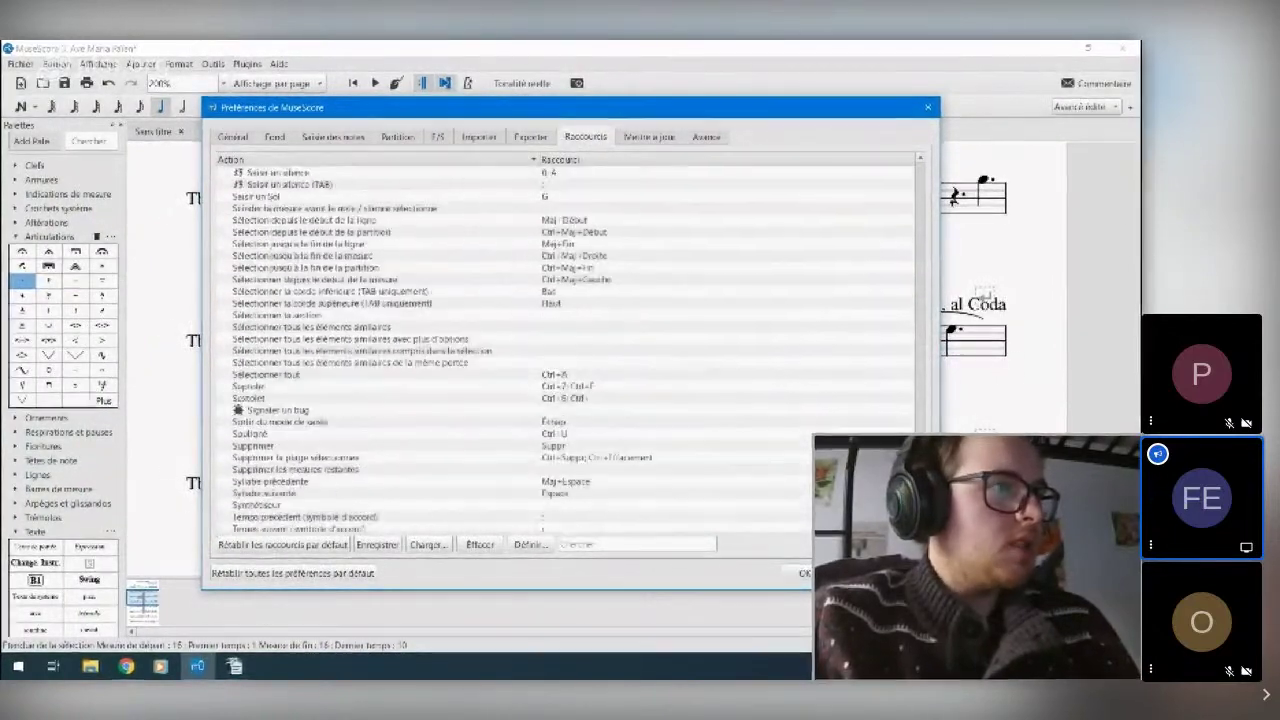
scroll(565, 340, up, 15)
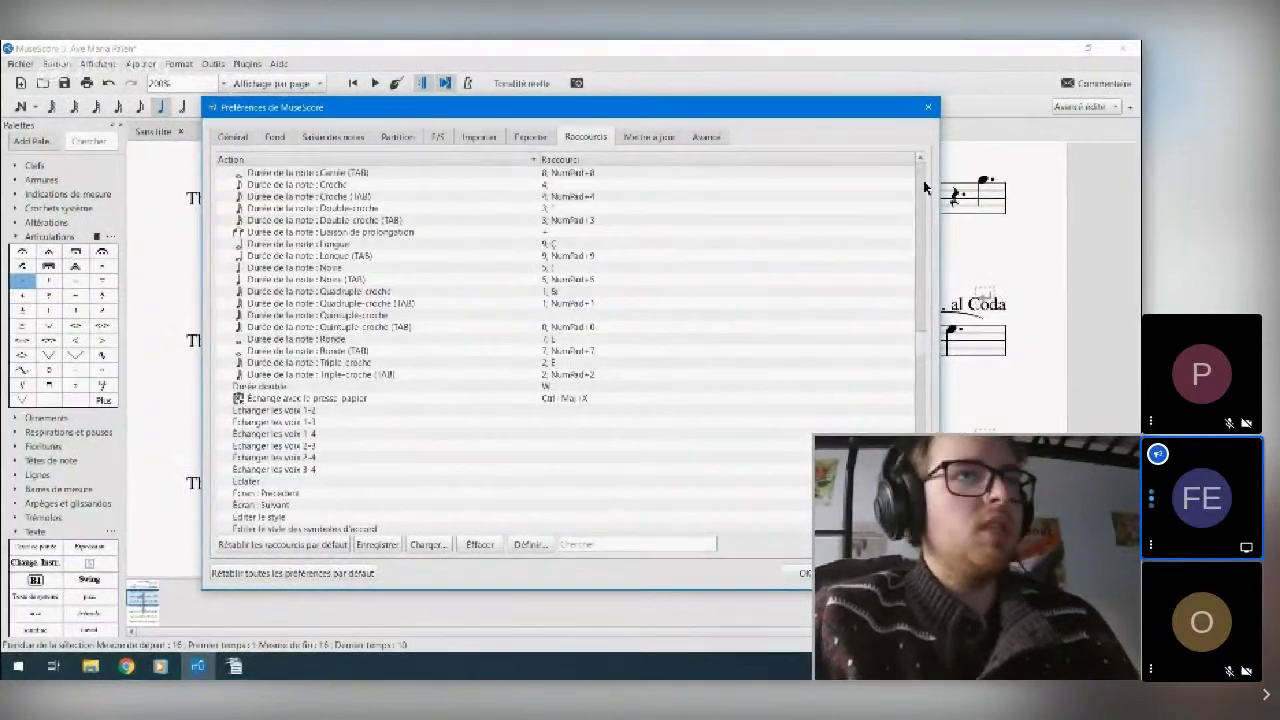
click(928, 107)
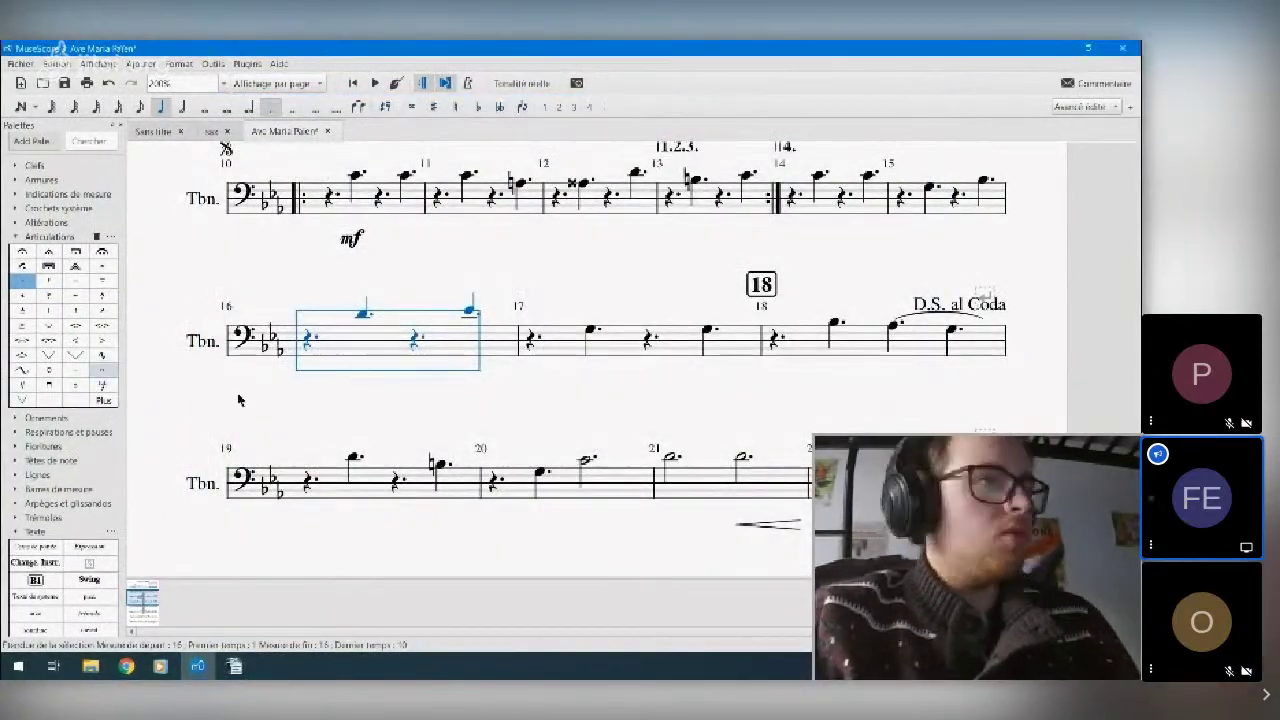
- Add the staff text "legato" at the first rest of measure 16 in the trombone staff
scroll(337, 417, right, 2)
click(265, 342)
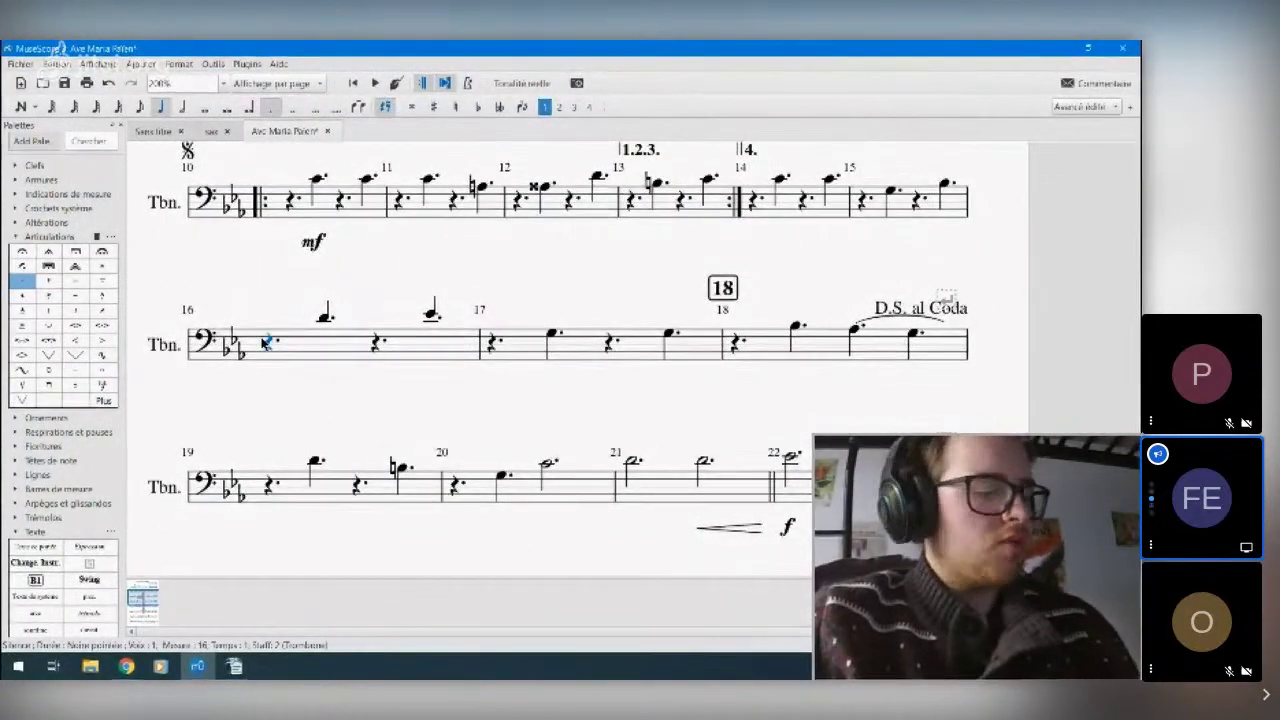
key(ctrl+t)
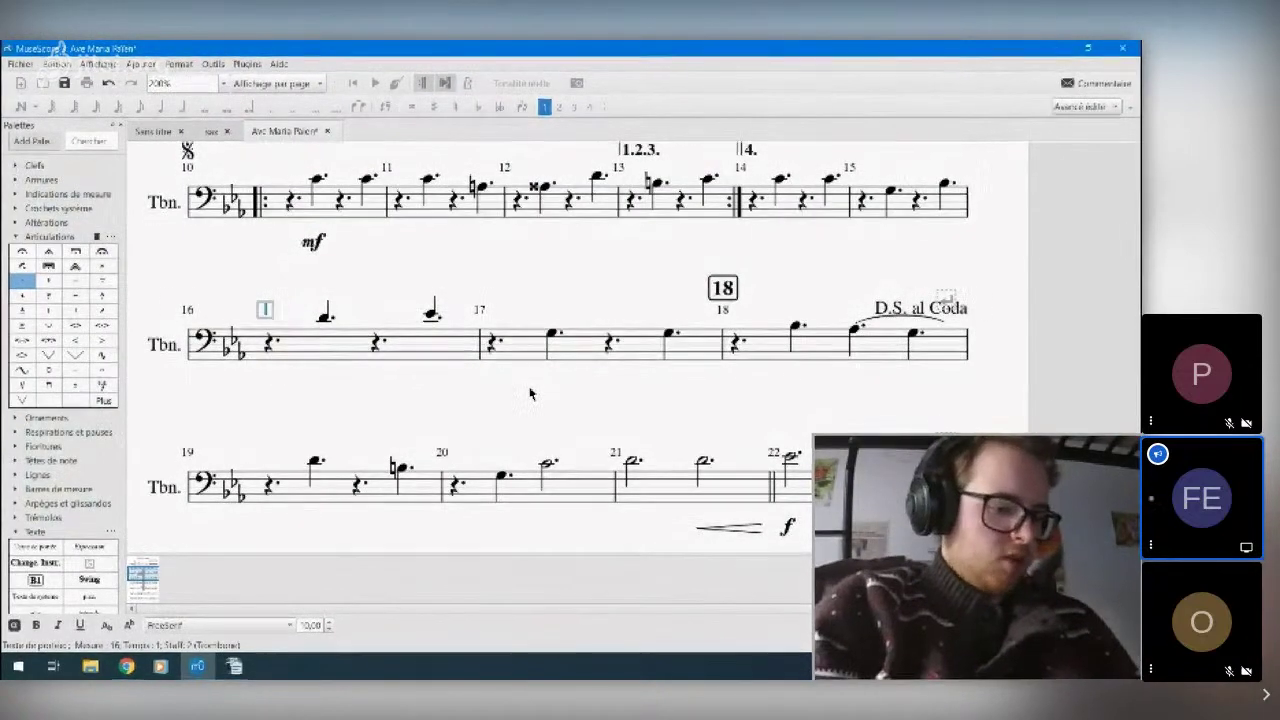
text(Id)
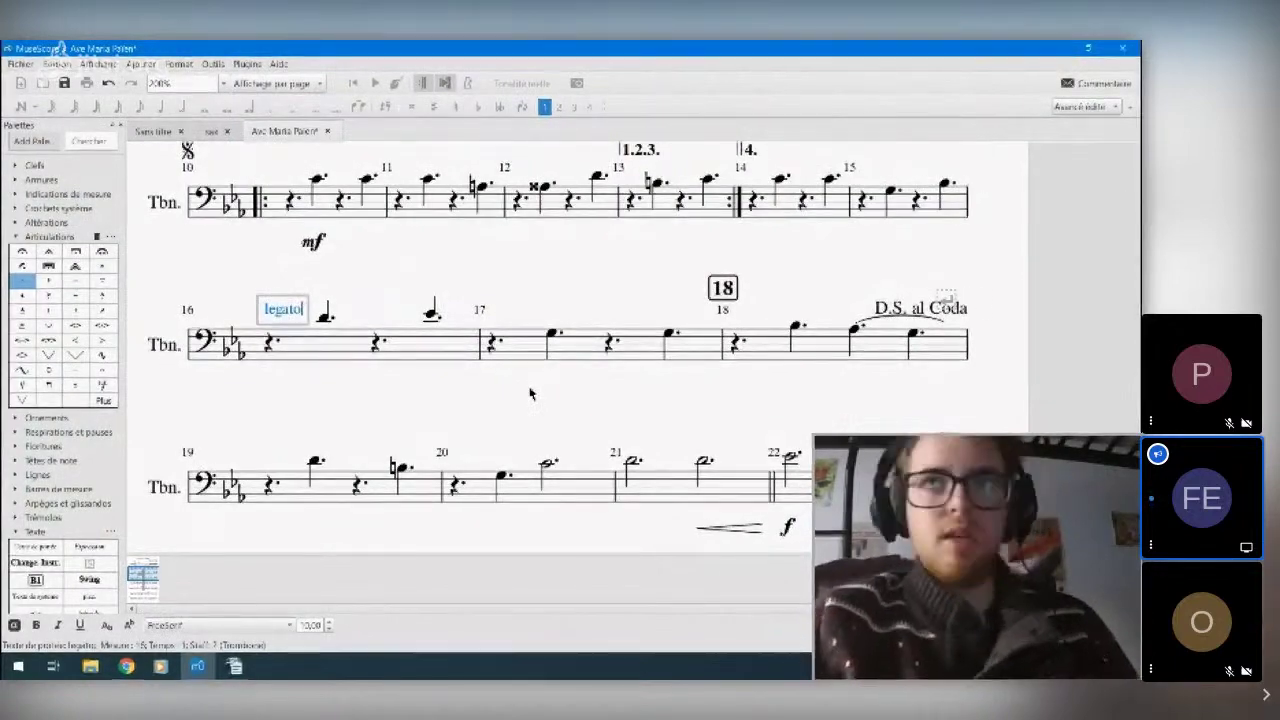
click(509, 421)
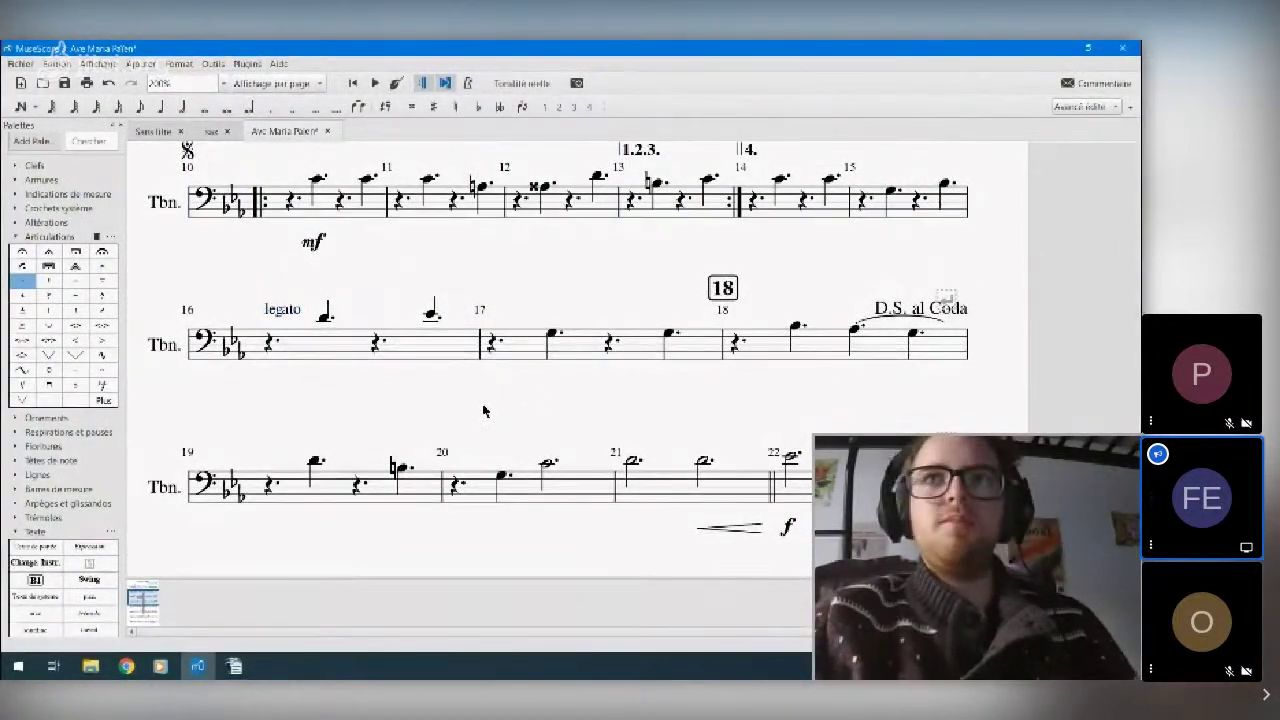
- Add the brass instrument Trompette en Sib to the score below the trombone
key(i)
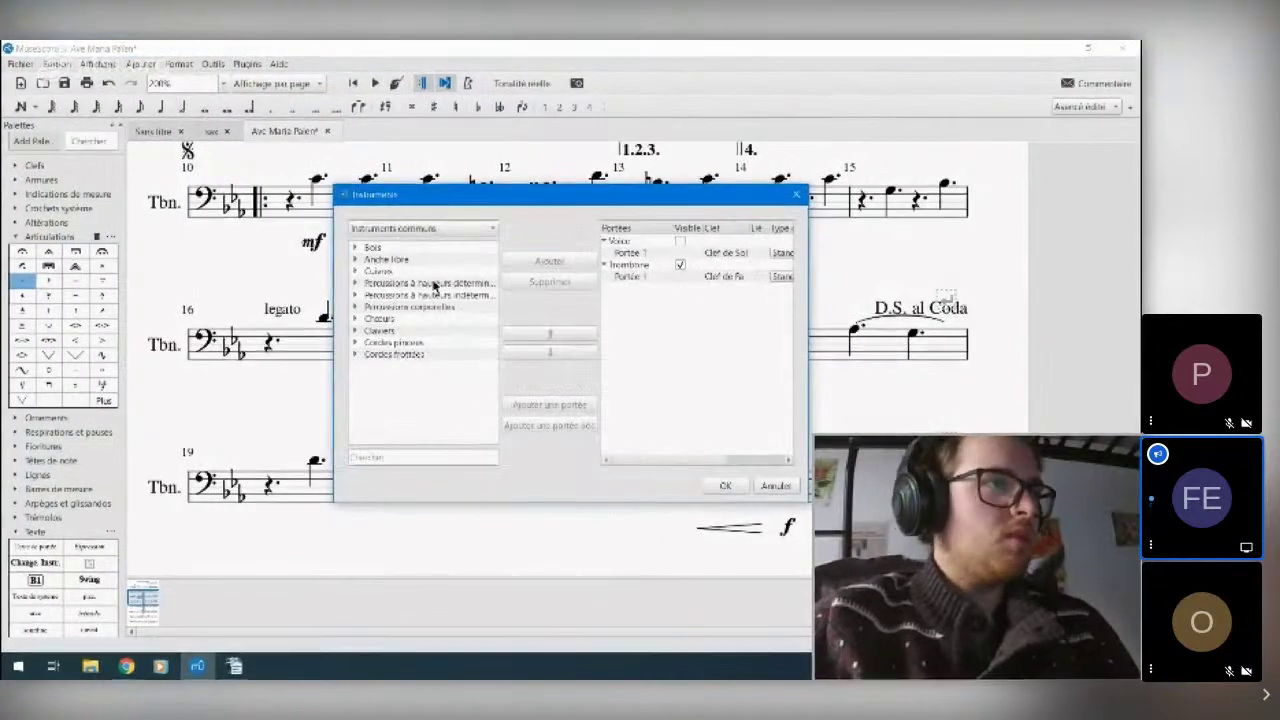
click(412, 307)
click(549, 261)
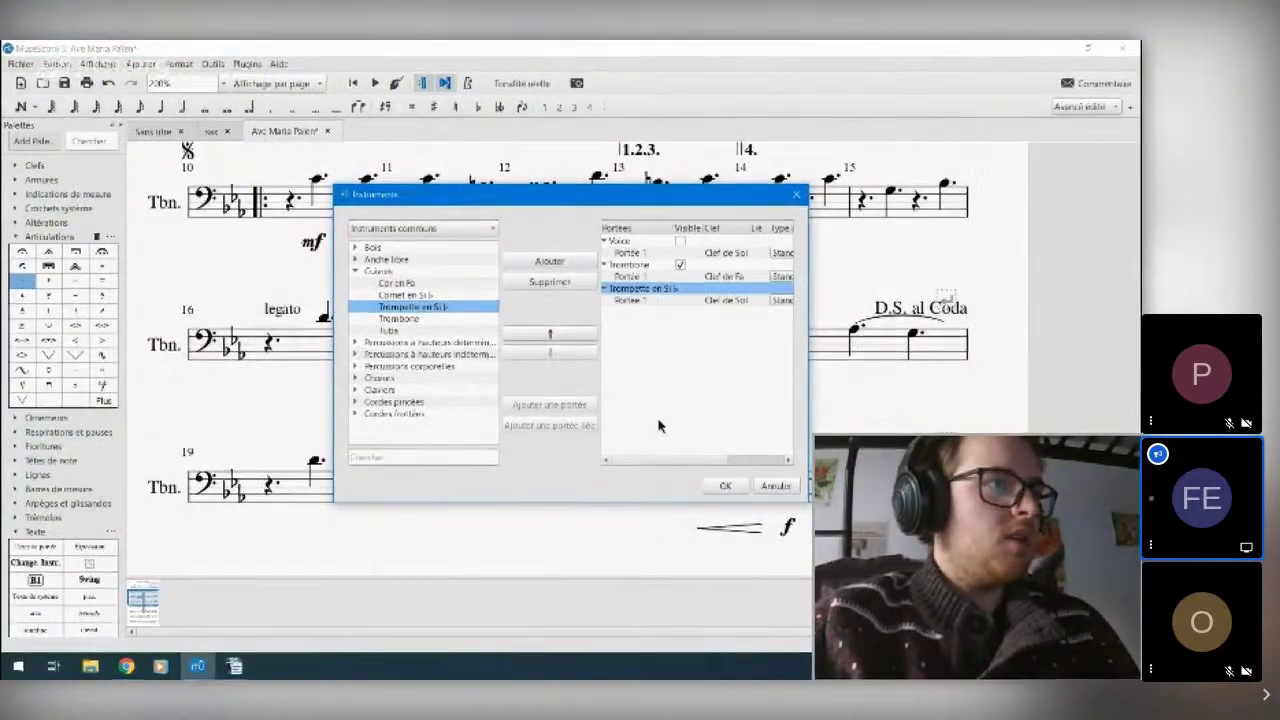
click(722, 485)
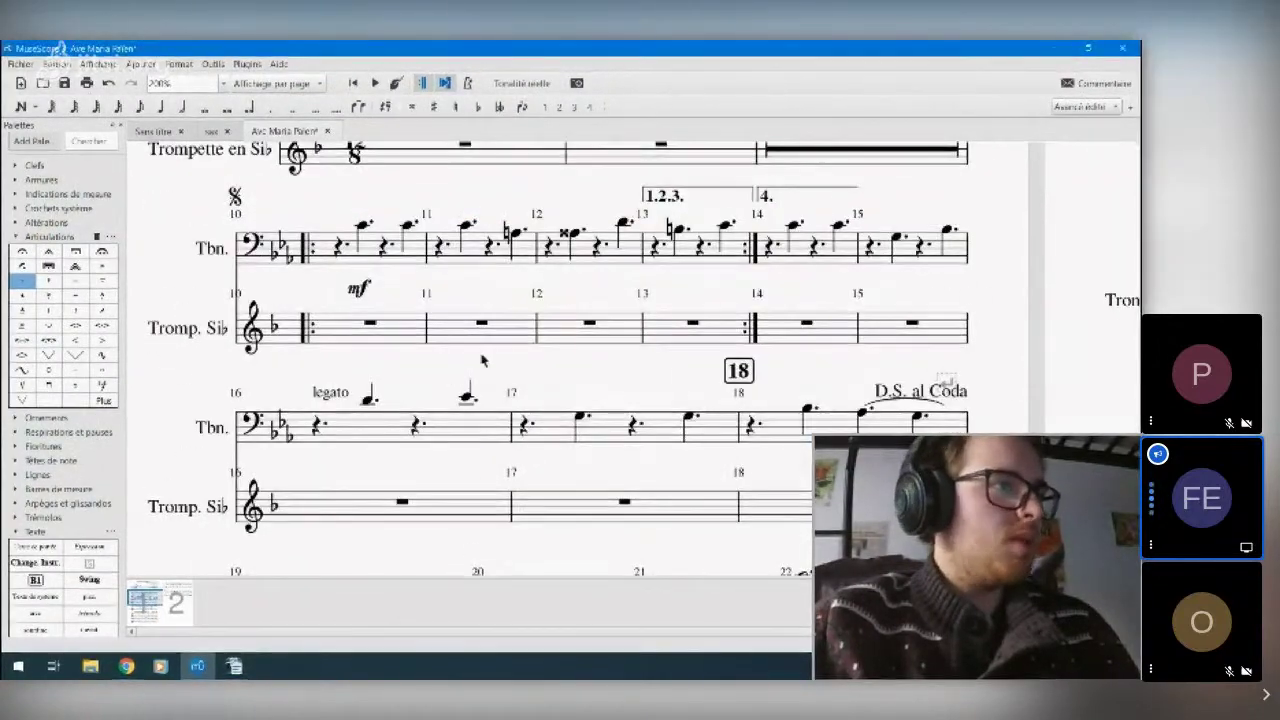
- Add the system text "attention" at the second rest of measure 16 in the trombone staff
drag(455, 376, 561, 305)
click(494, 384)
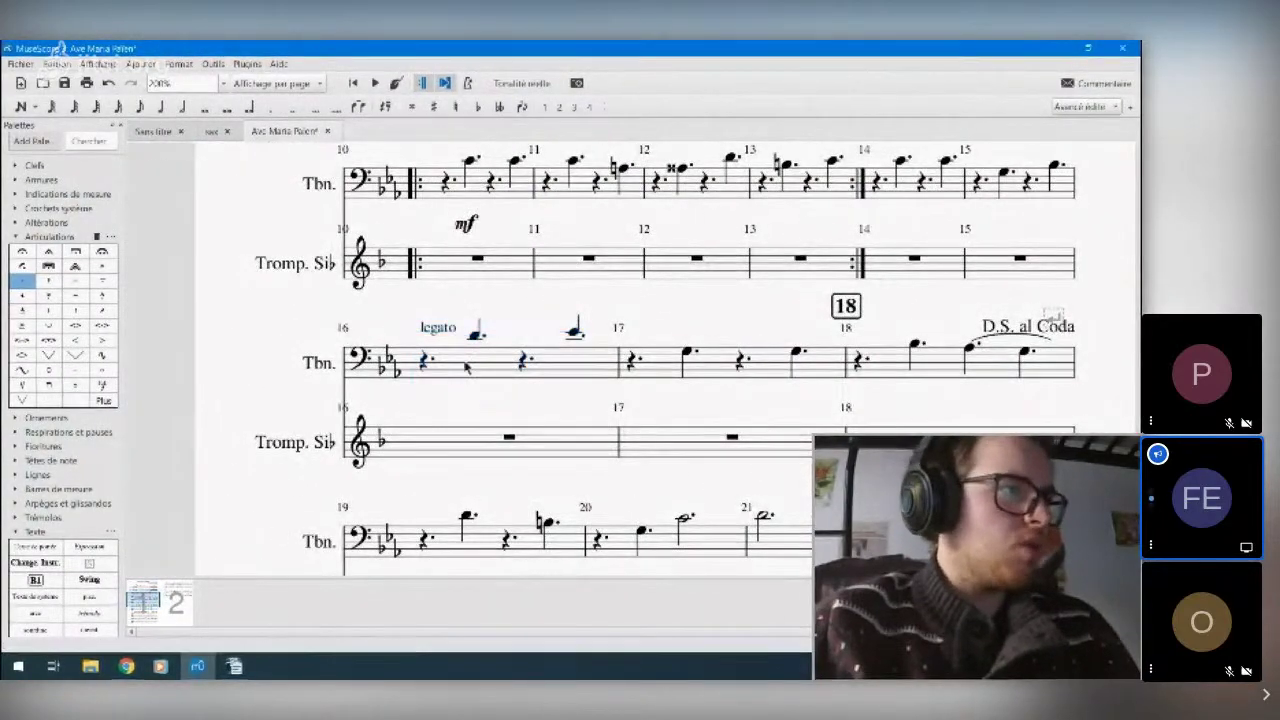
drag(537, 422, 491, 400)
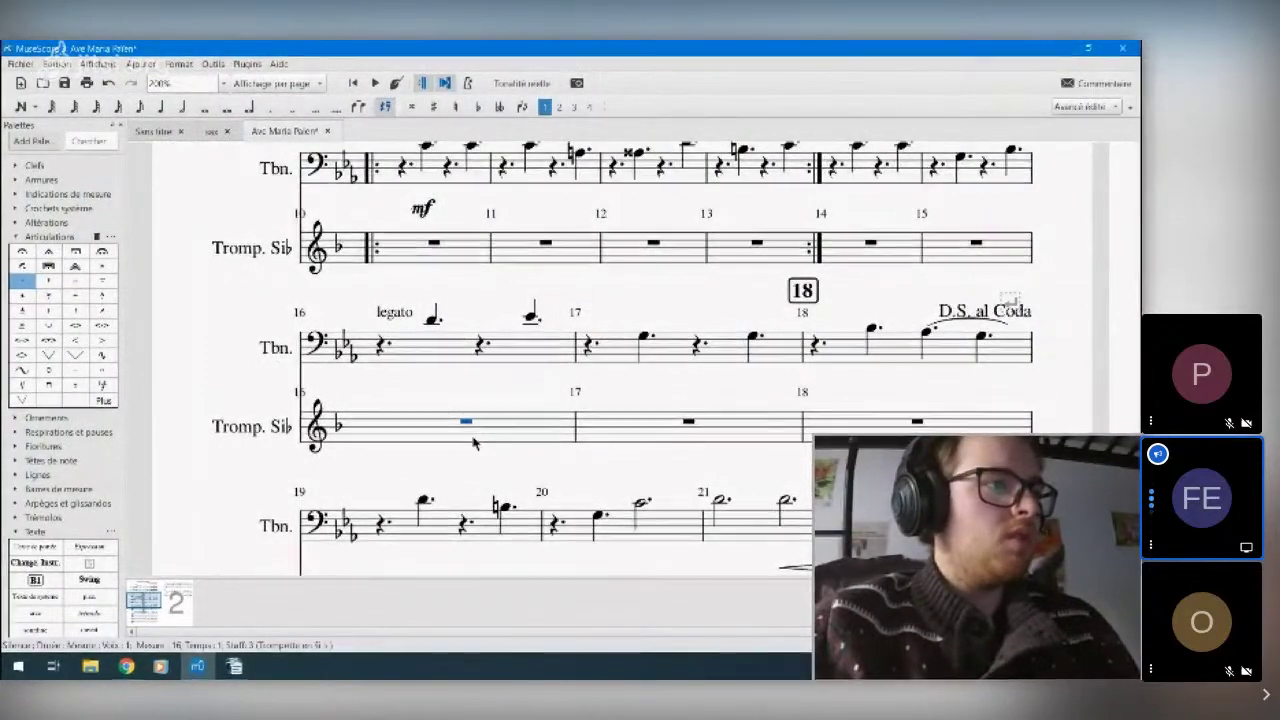
click(479, 345)
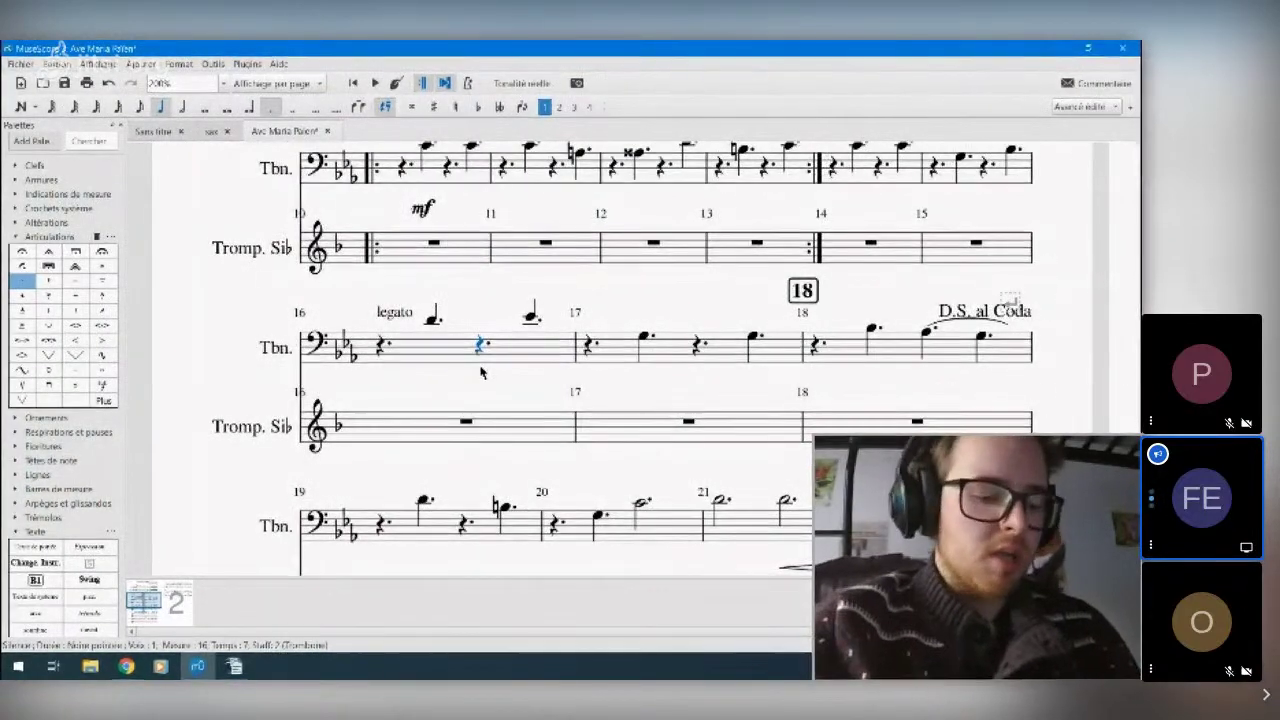
key(ctrl+shift+t)
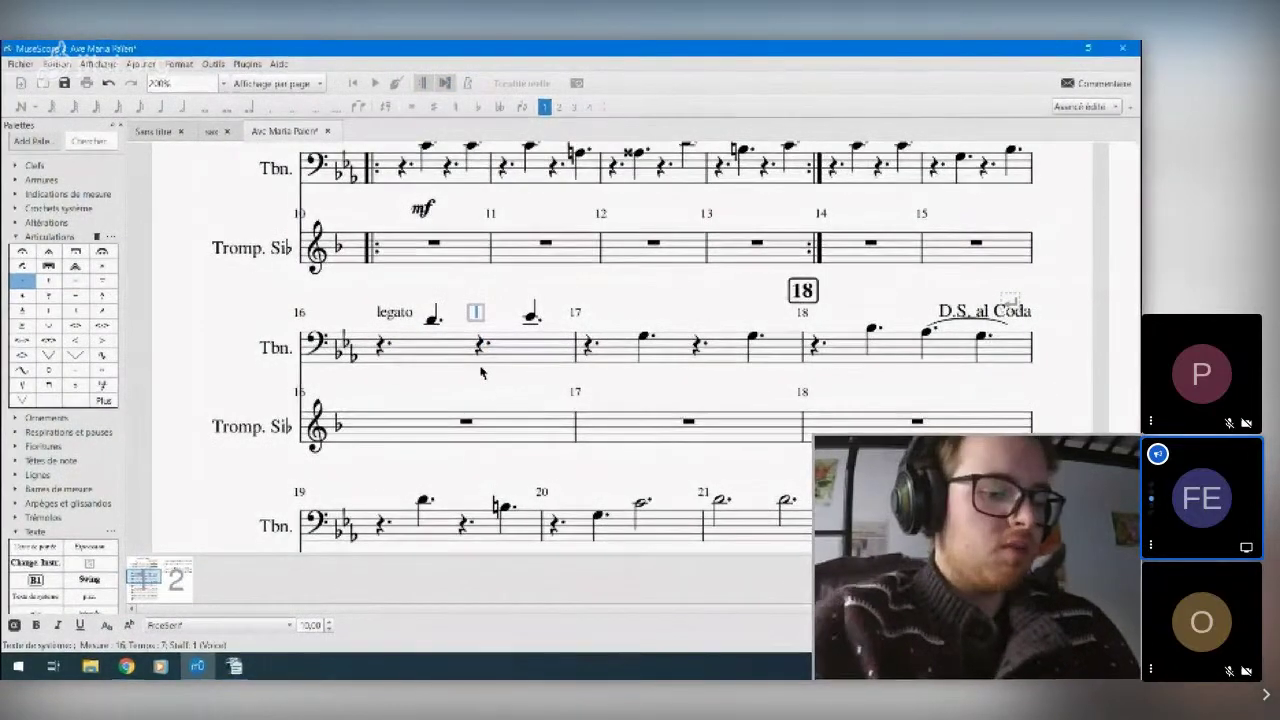
text(attention)
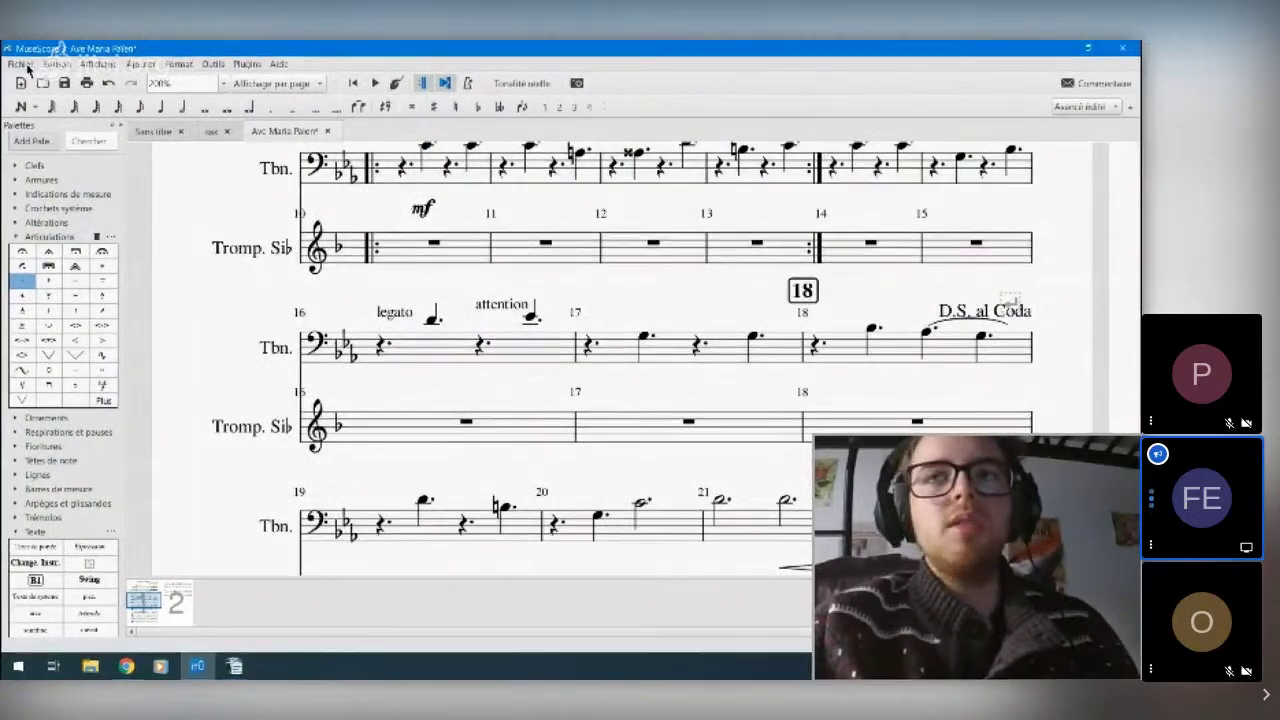
- Open the score's parts manager and create a part for every instrument, plus one new empty part
click(24, 64)
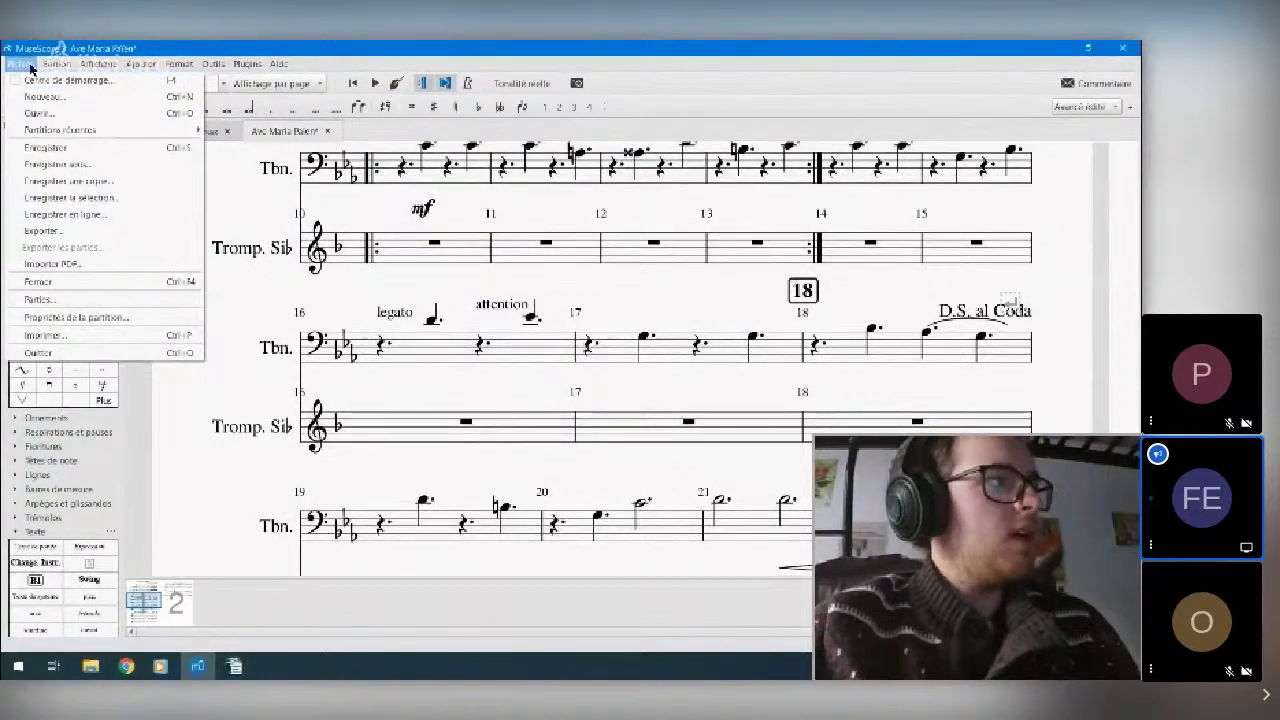
click(126, 298)
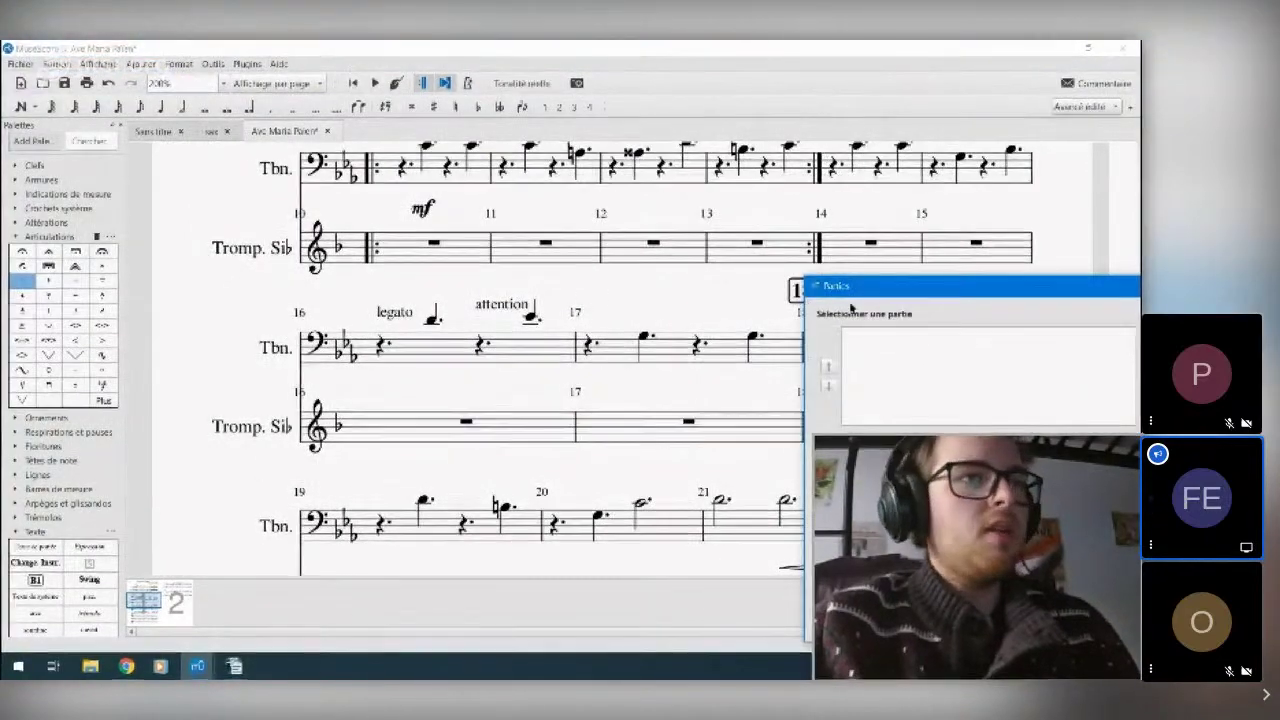
drag(876, 298, 344, 107)
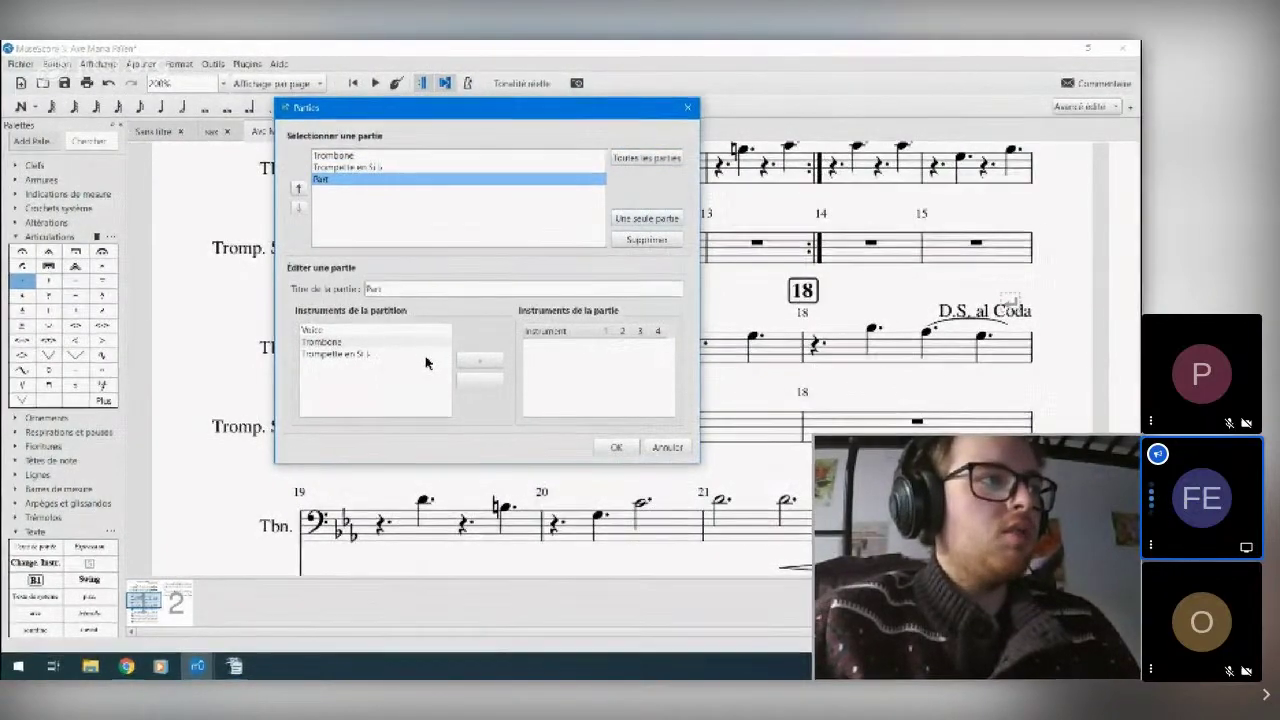
- Title the new empty part "cordes" and add the trombone to its instruments
drag(431, 356, 440, 331)
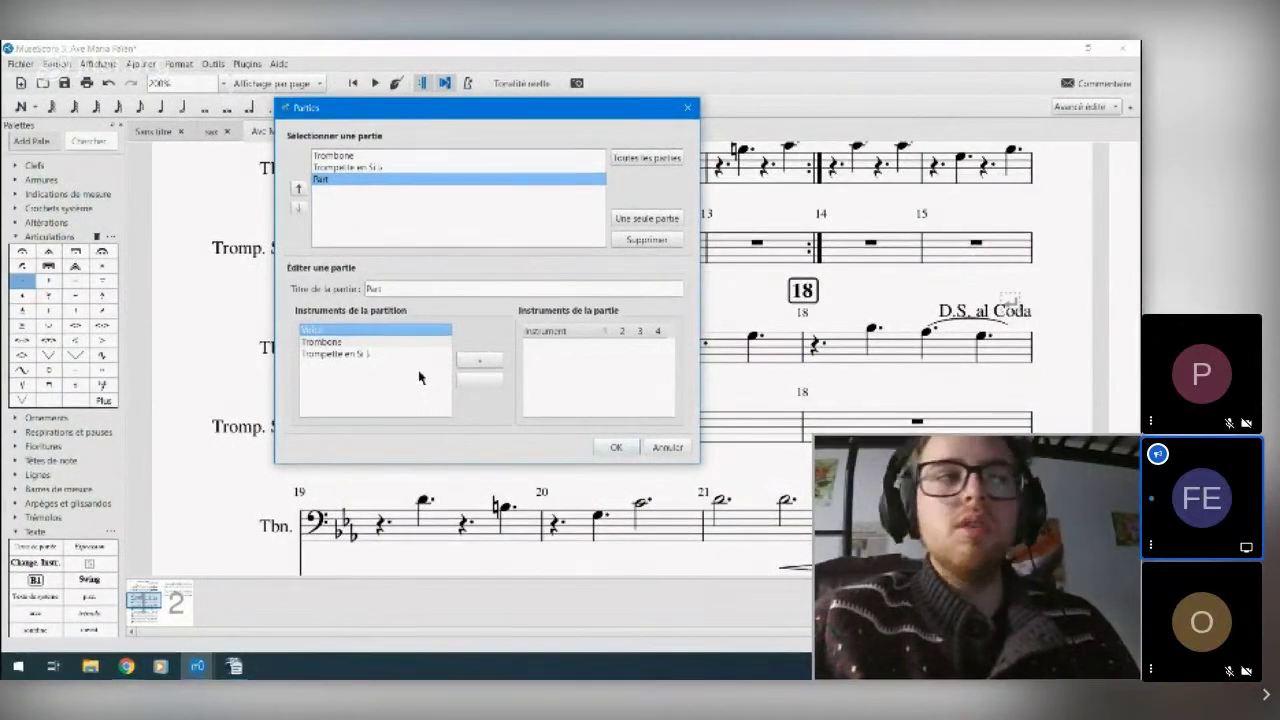
drag(420, 289, 202, 291)
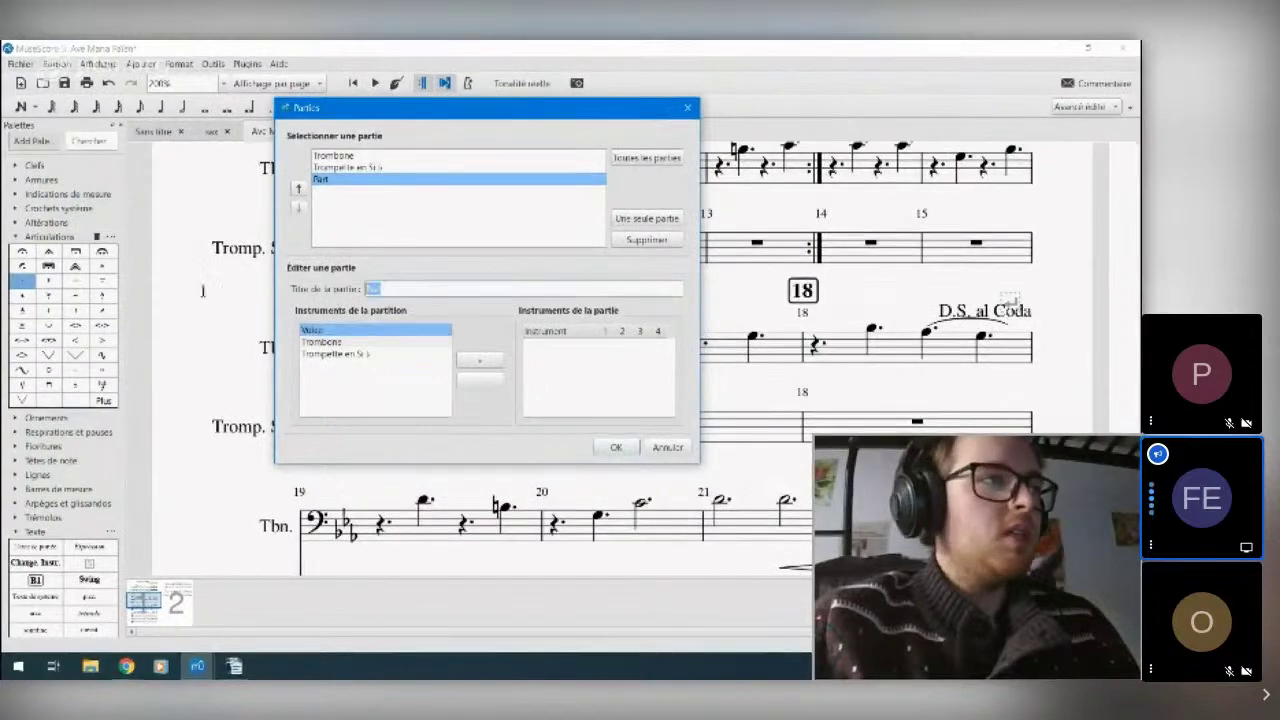
text(cordes)
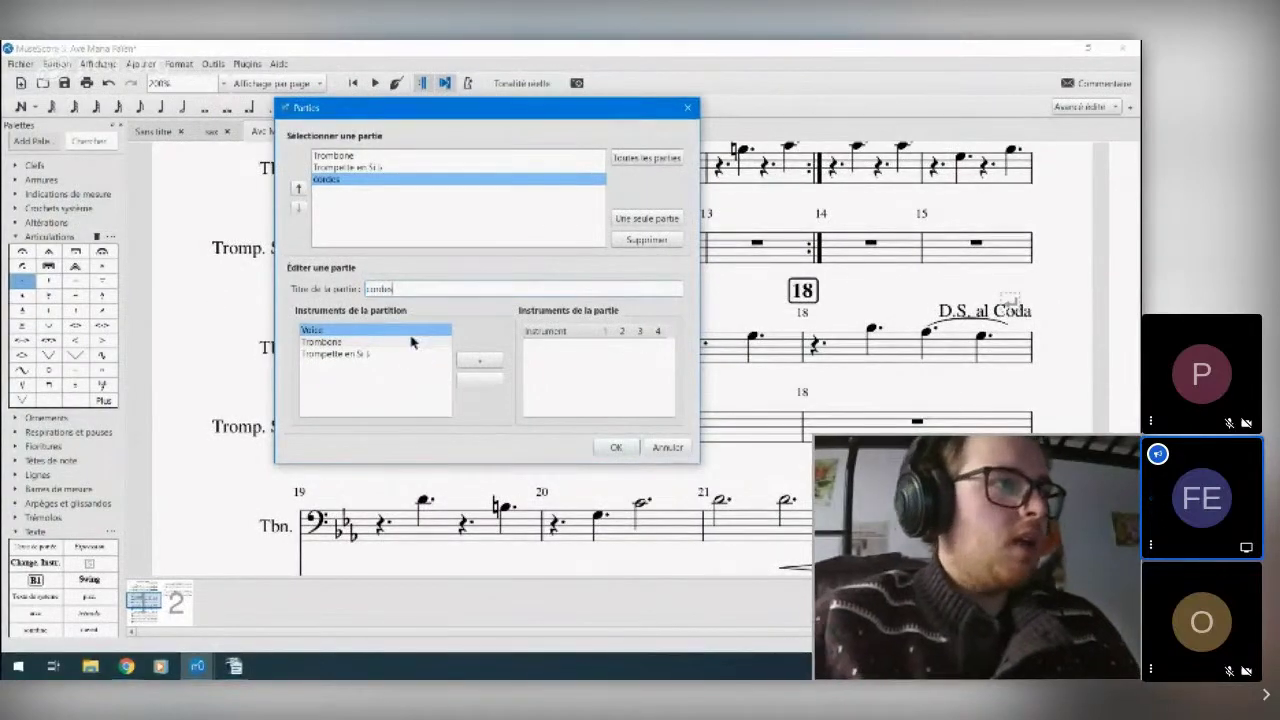
click(412, 342)
click(471, 360)
click(432, 356)
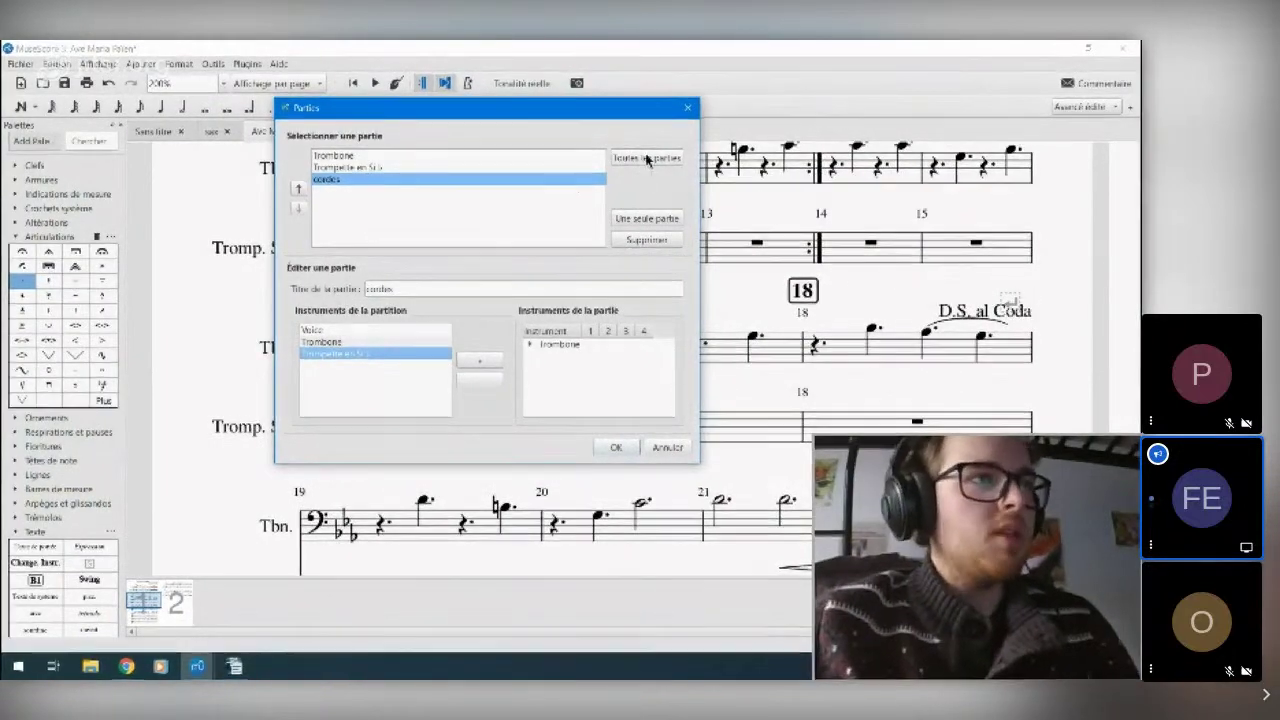
- Delete the part "cordes" and generate the remaining Trombone and Trompette en Sib parts
click(620, 242)
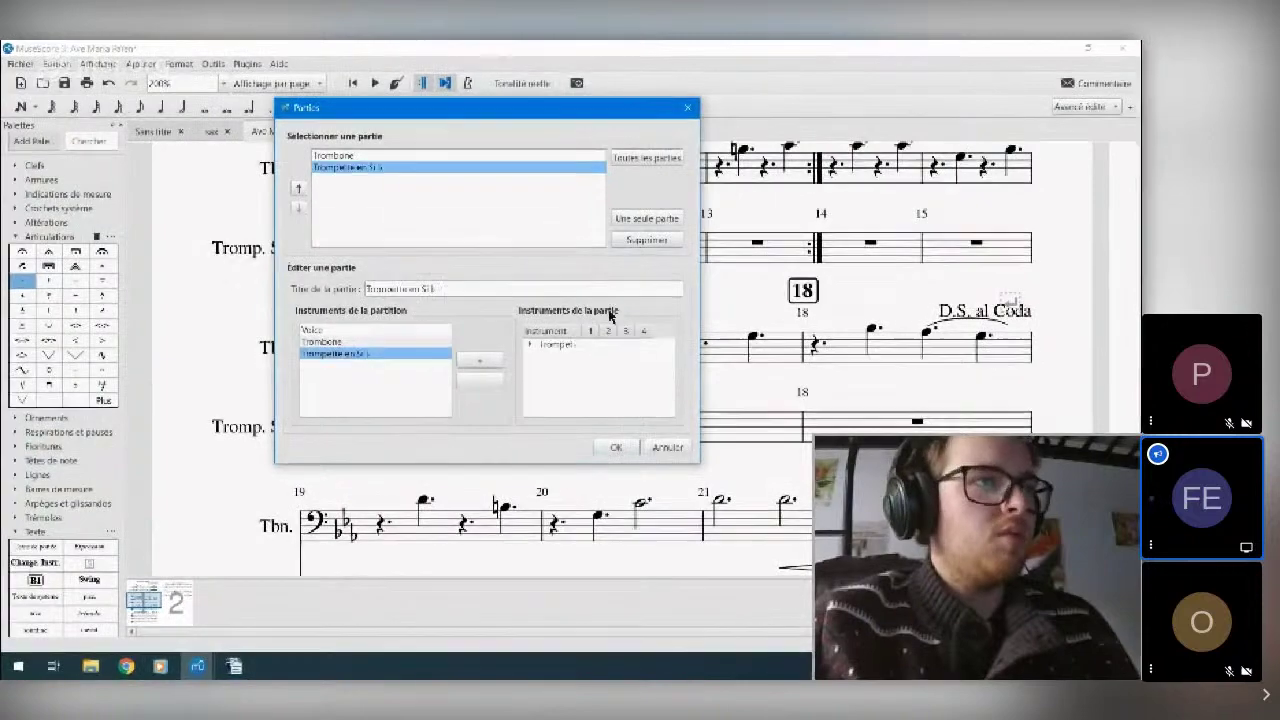
click(615, 448)
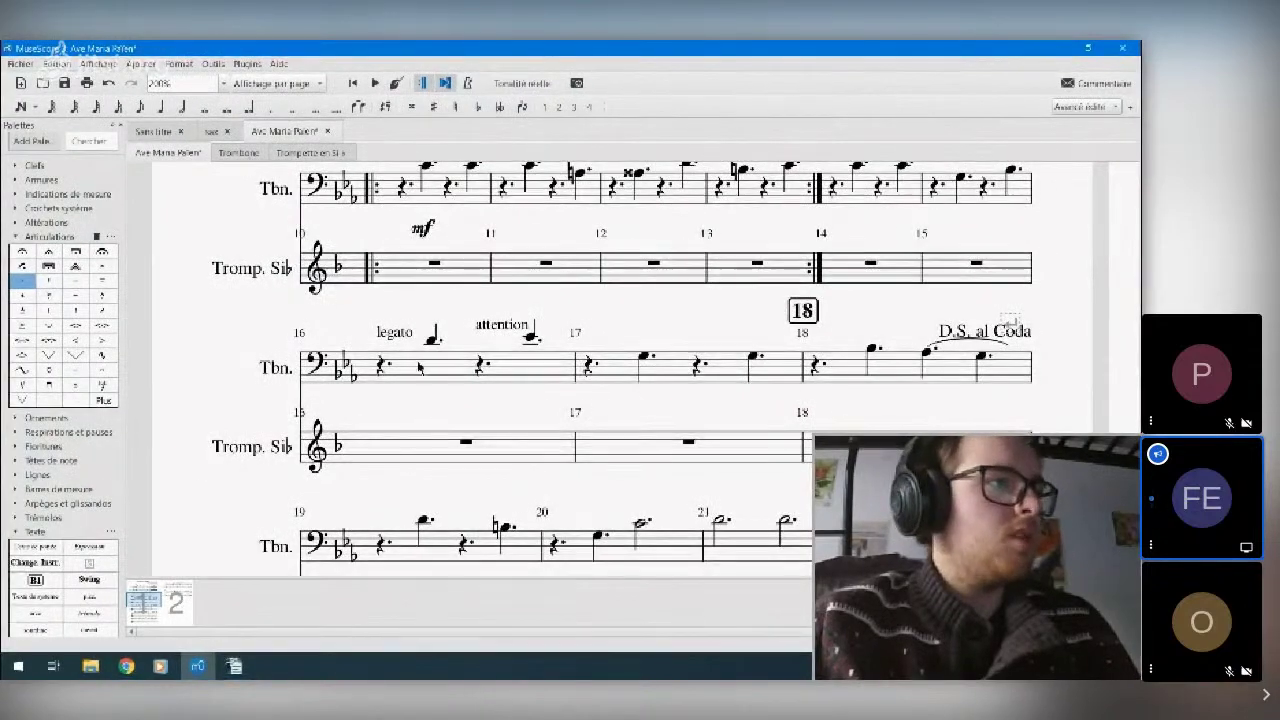
- Open the Trombone part and check the texts "legato" and "attention" at measure 16
click(381, 366)
shift+click(481, 366)
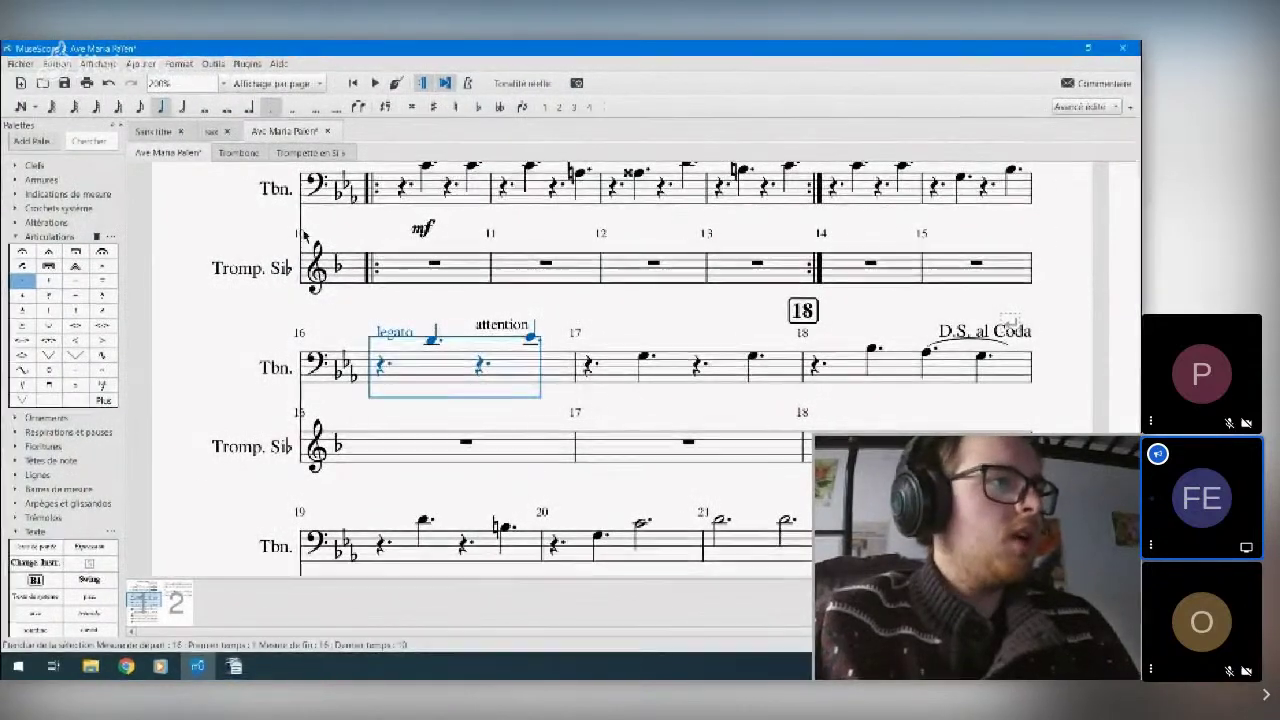
click(240, 153)
scroll(411, 345, down, 3)
scroll(530, 350, up, 7)
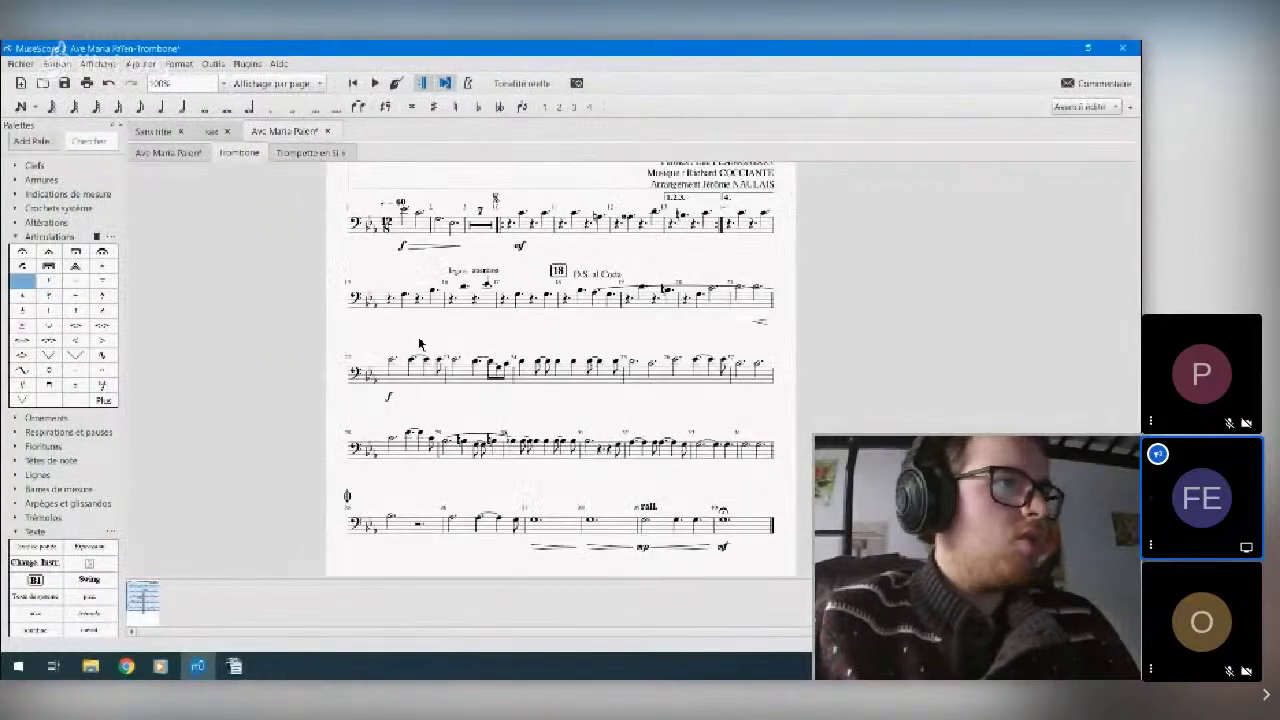
click(507, 293)
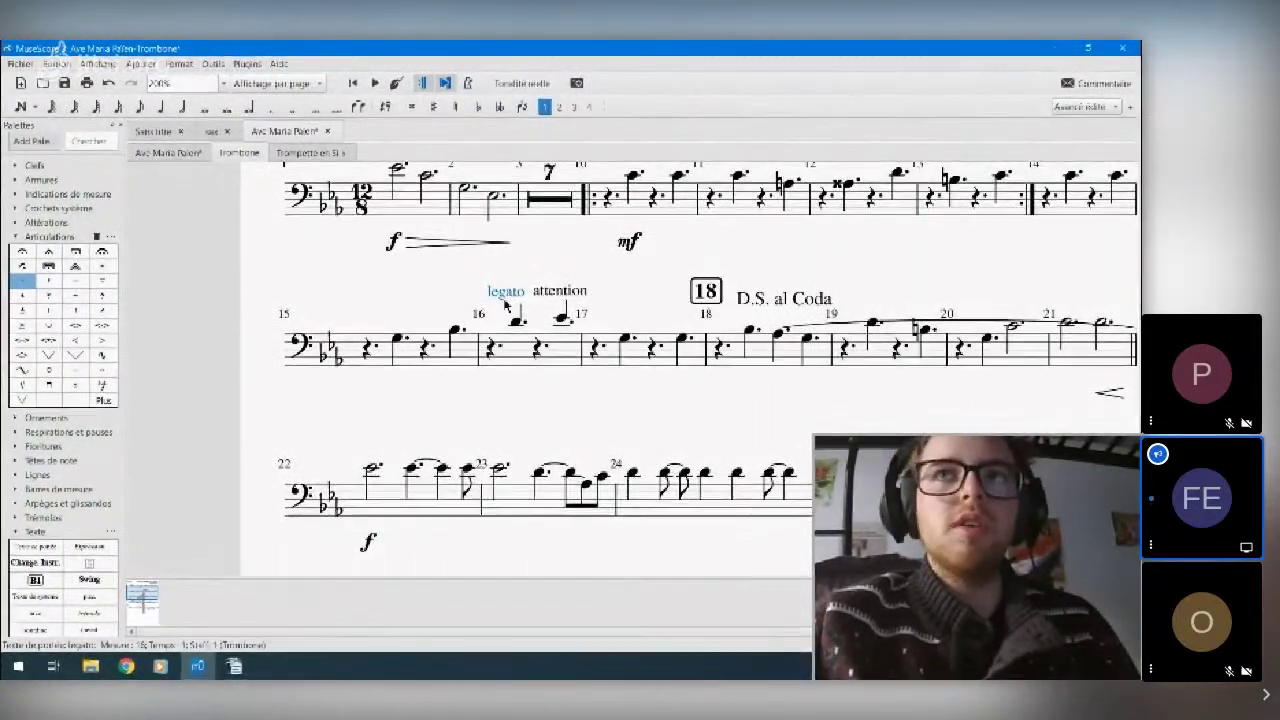
click(562, 291)
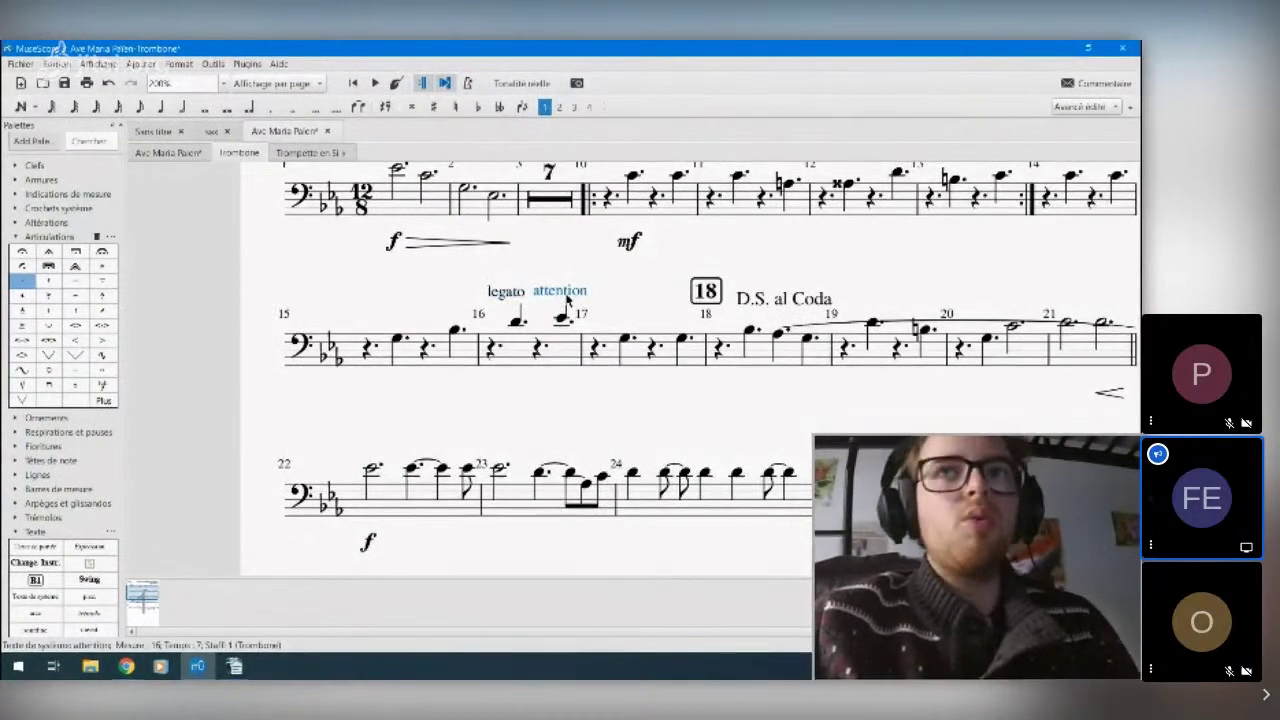
- Check which measure 16 texts the Trompette en Sib part carries, compare with the Trombone part, and return to the full score
click(324, 154)
scroll(545, 390, up, 2)
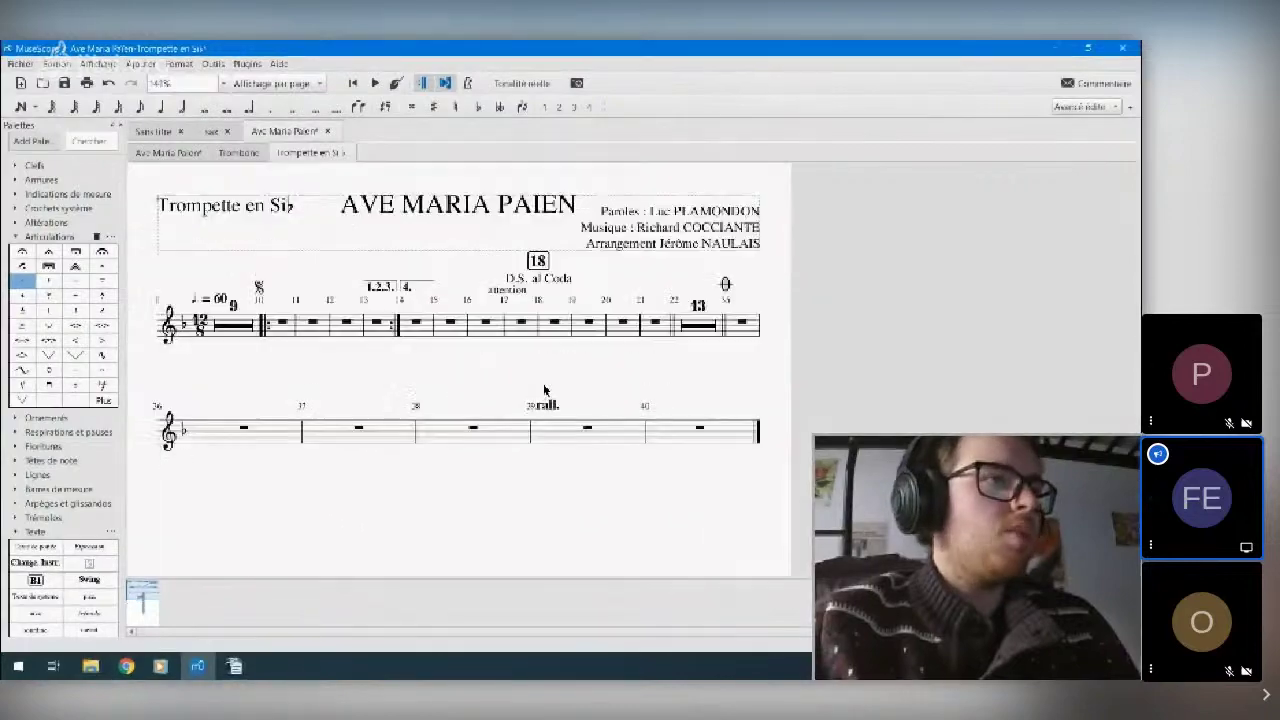
scroll(544, 390, up, 3)
drag(526, 371, 663, 434)
click(610, 308)
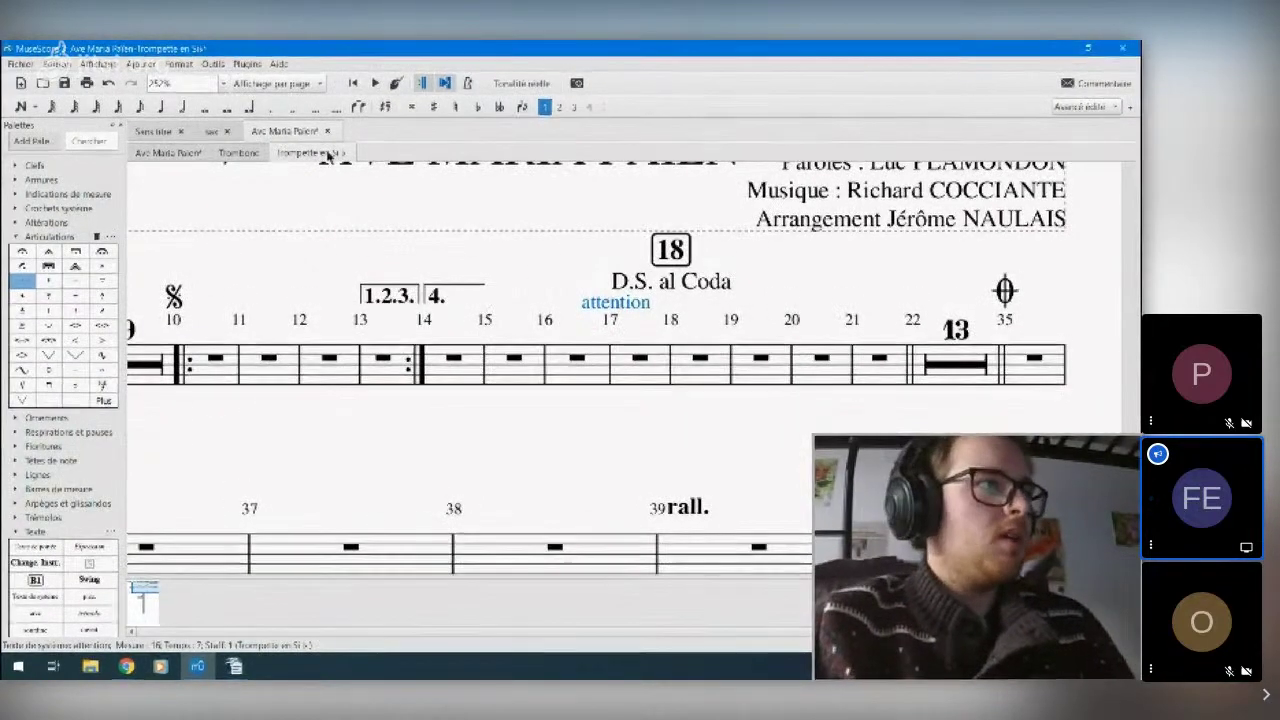
click(240, 153)
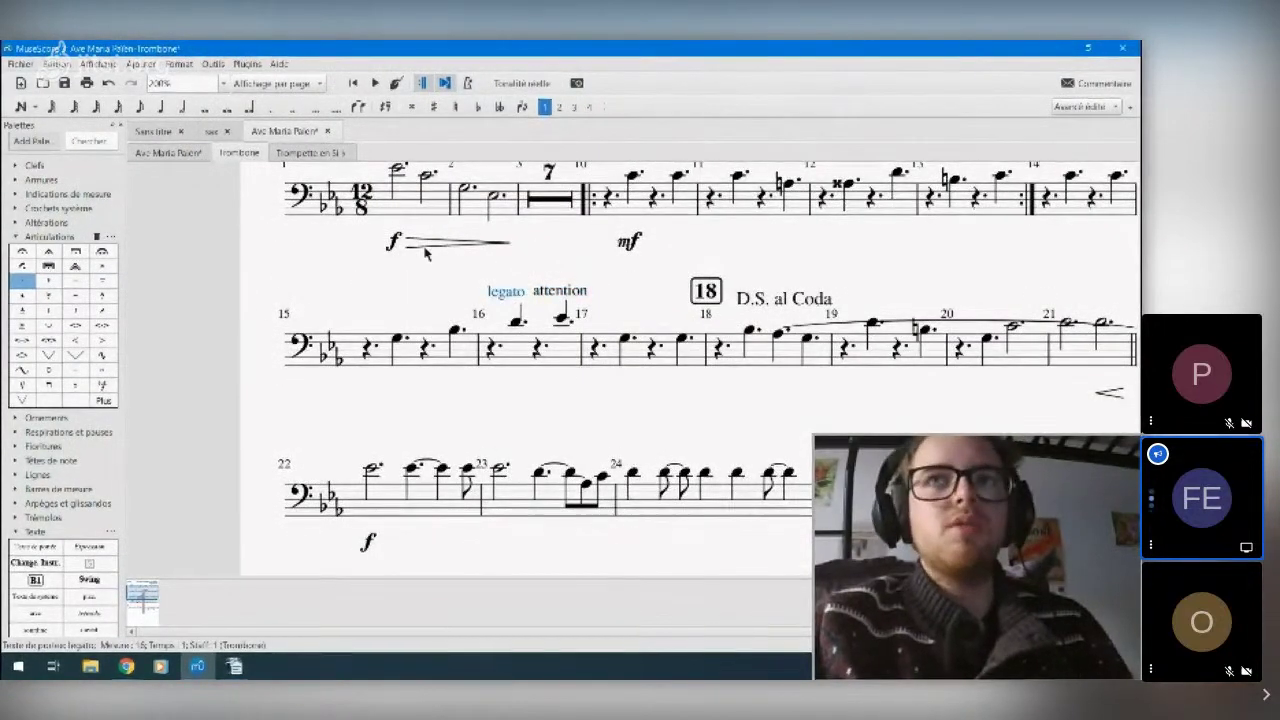
click(178, 155)
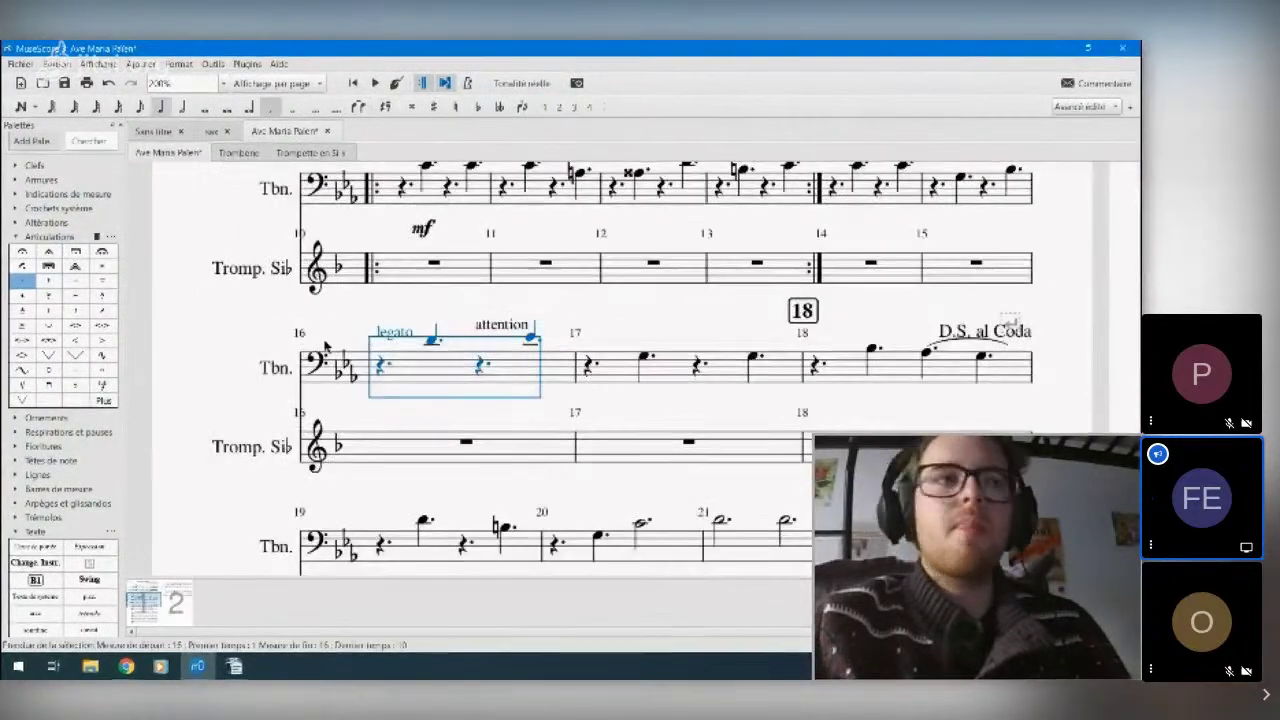
- Go to measure 22 in the full score, collapse the Texte palette and expand the Tempo palette
scroll(452, 259, down, 5)
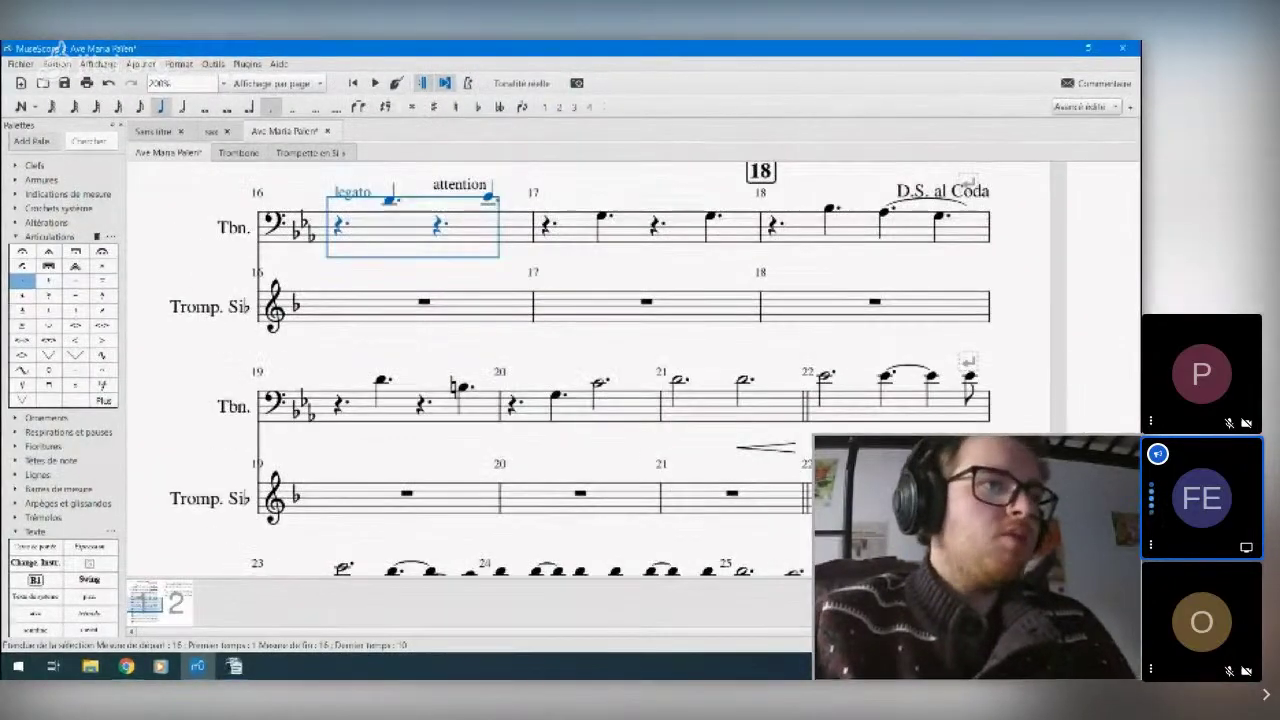
click(860, 358)
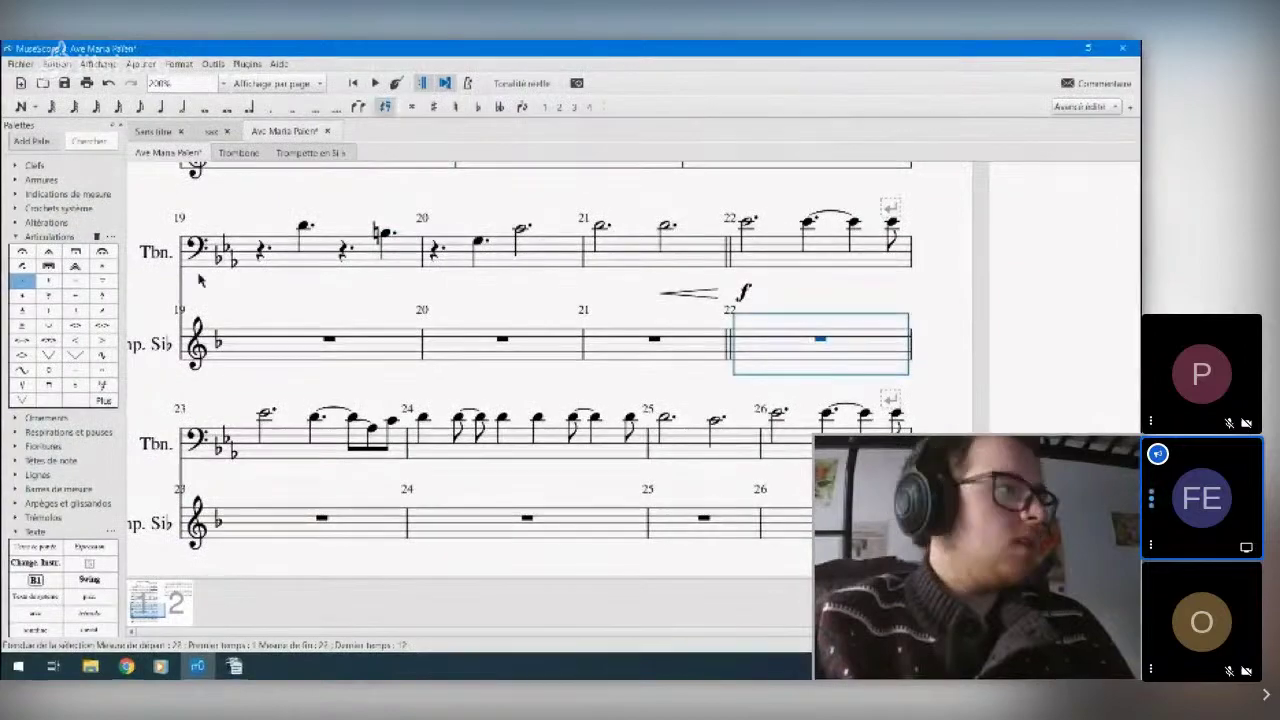
scroll(40, 425, down, 3)
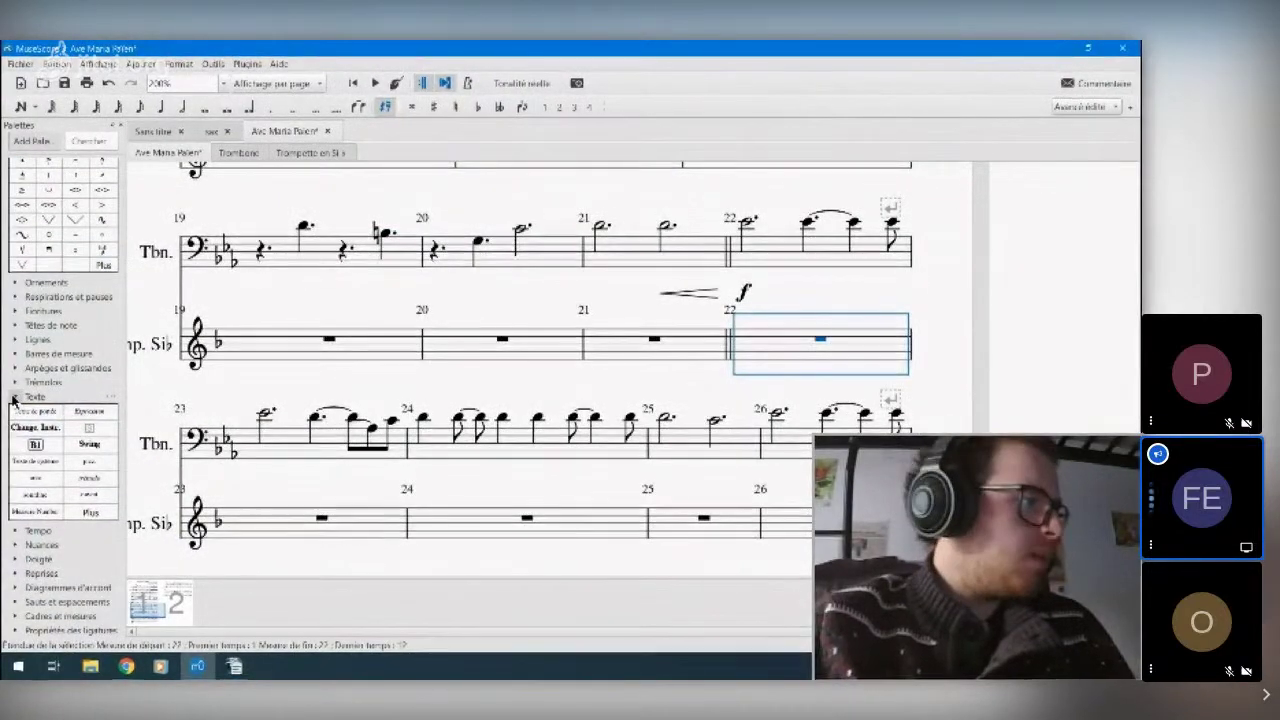
click(13, 398)
click(14, 530)
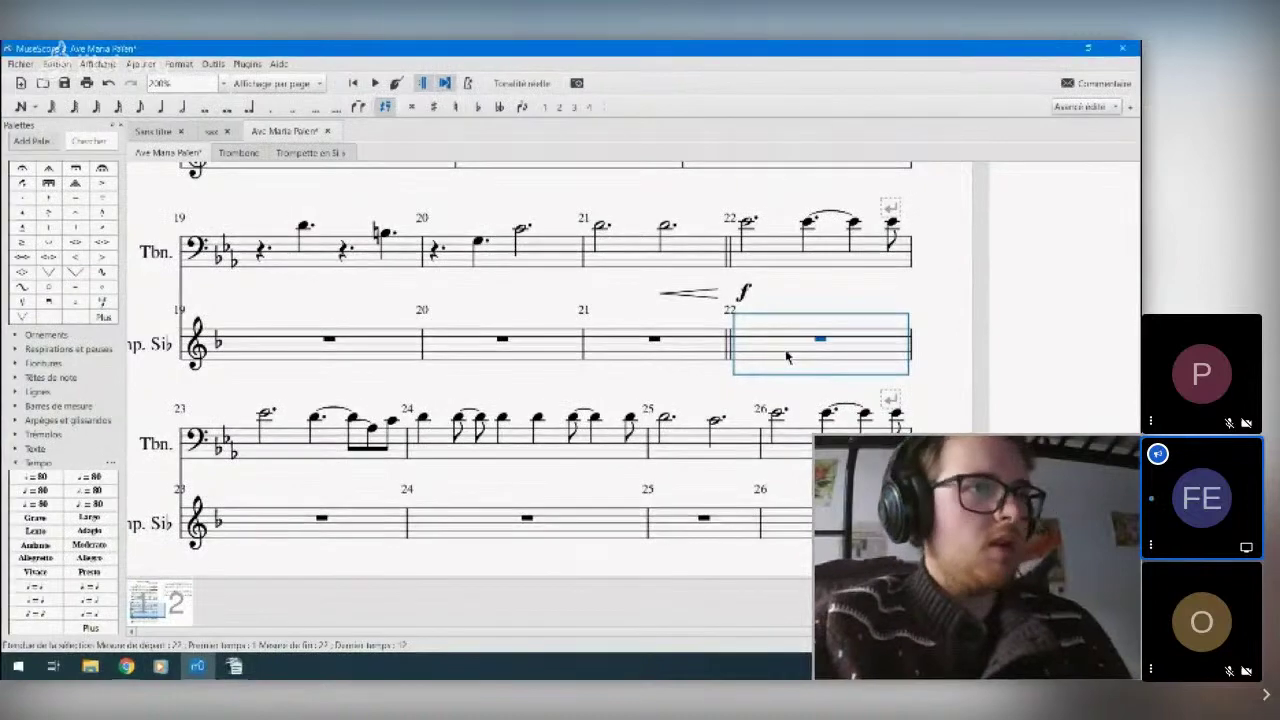
key(n)
key(n)
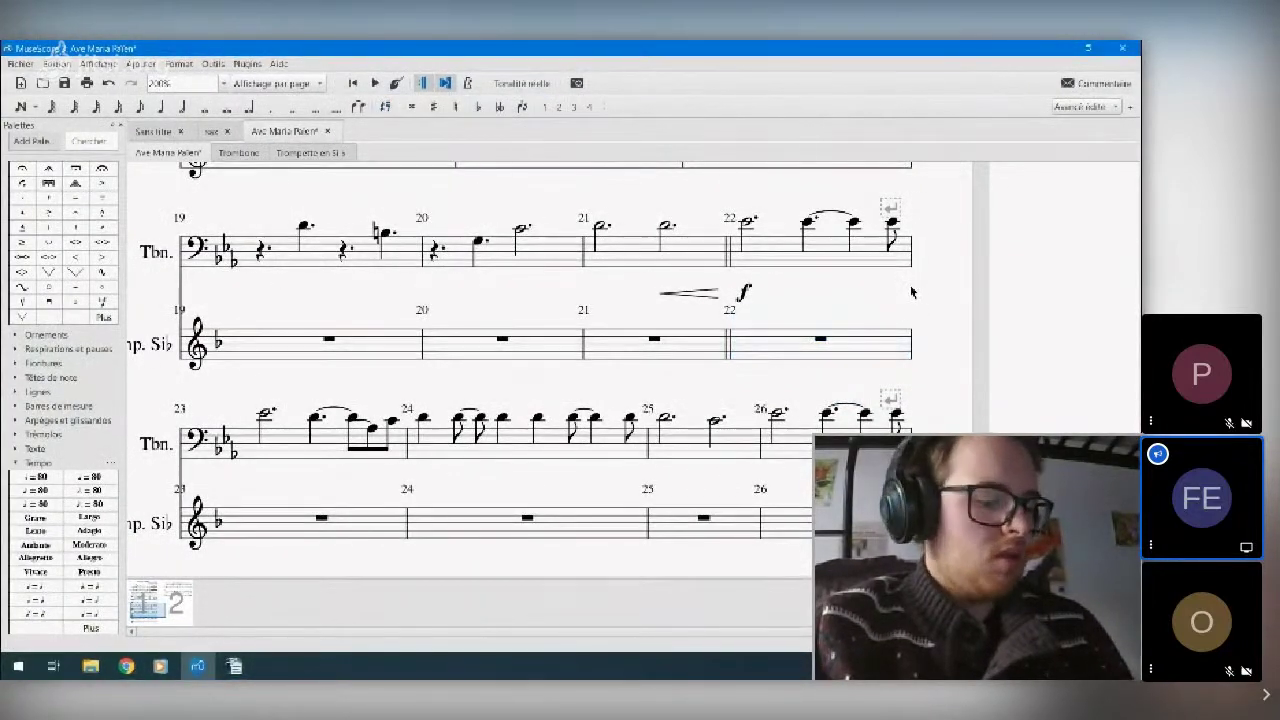
- Apply the palette tempo marking quarter note = 80 to trombone measure 22, keeping only the one on the first note
scroll(876, 335, up, 1)
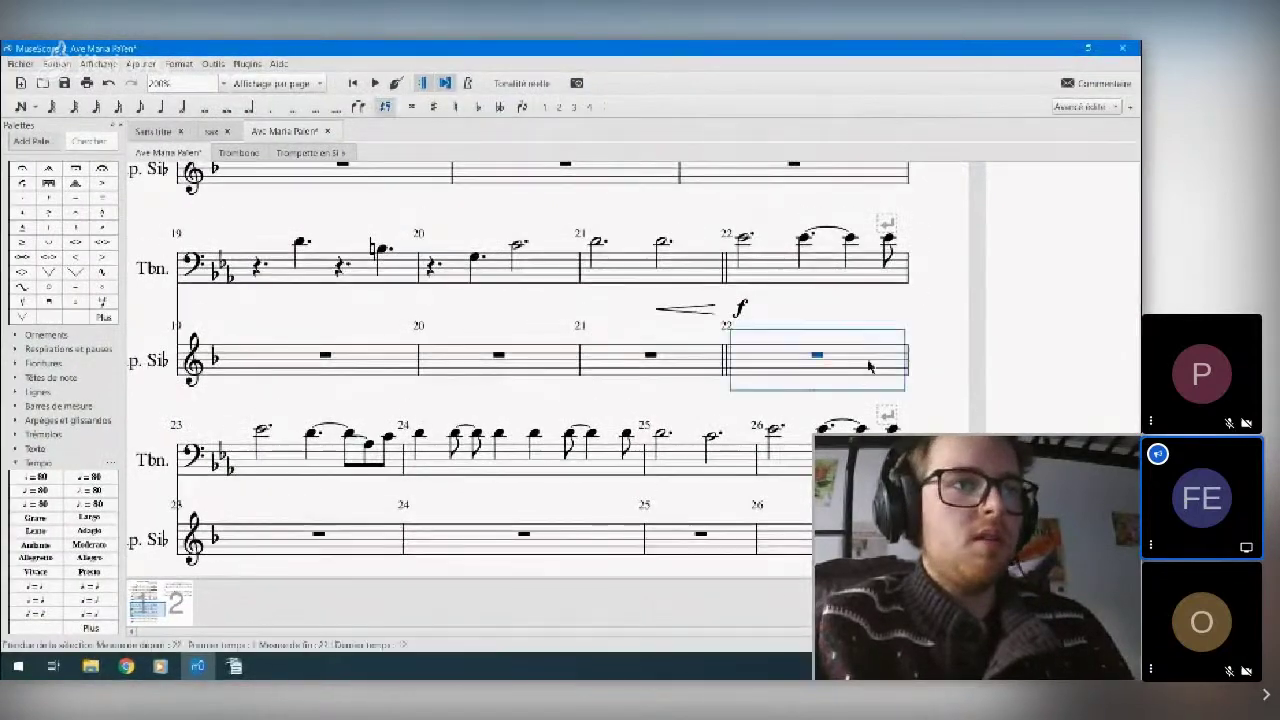
click(787, 283)
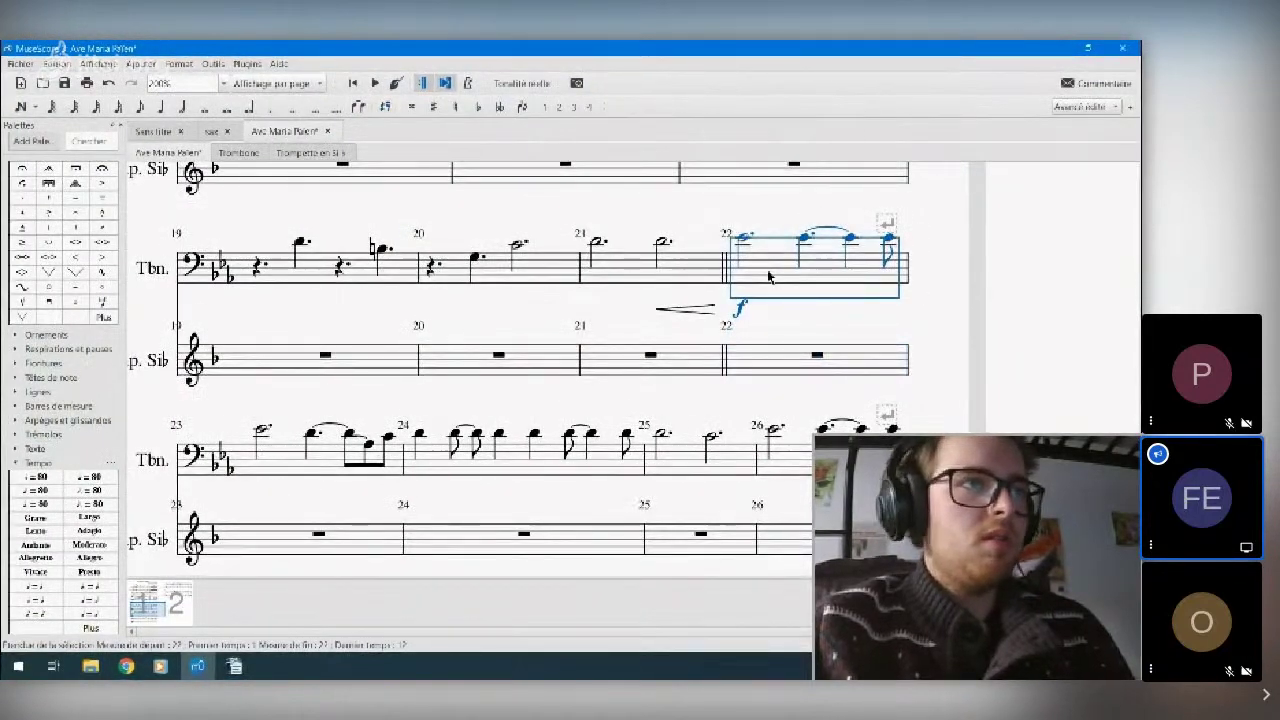
key(Escape)
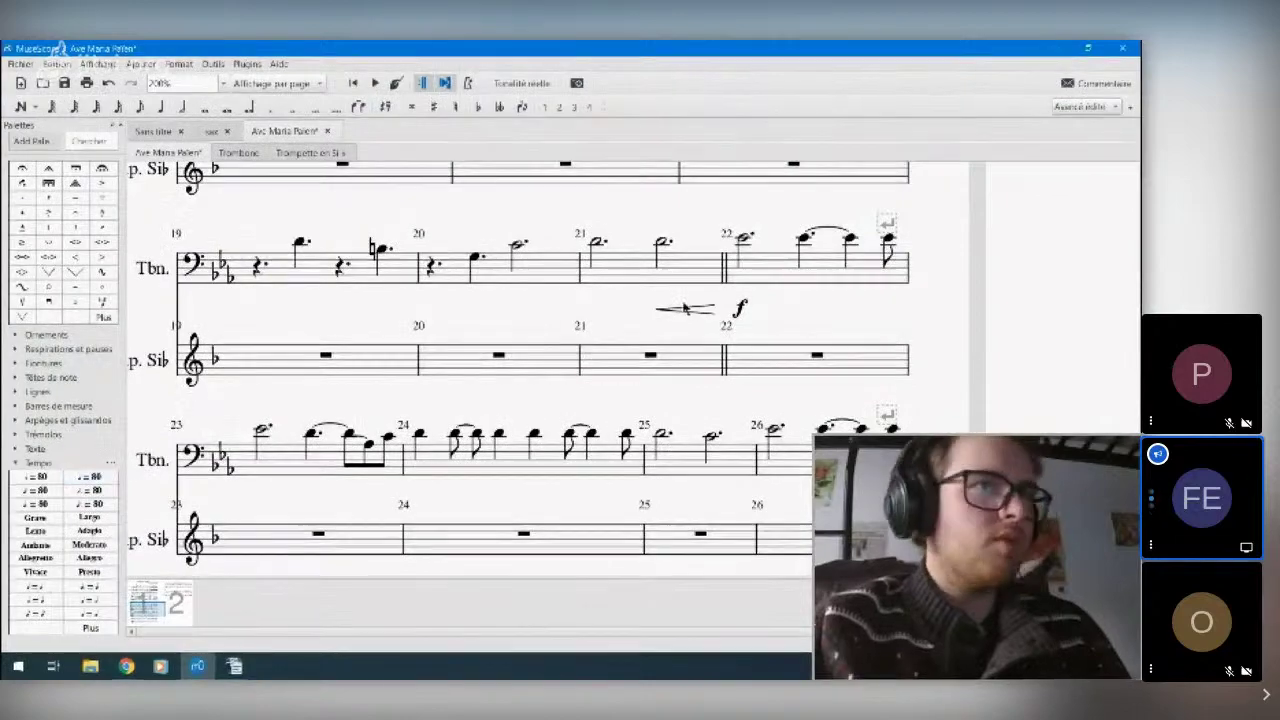
click(785, 282)
click(97, 479)
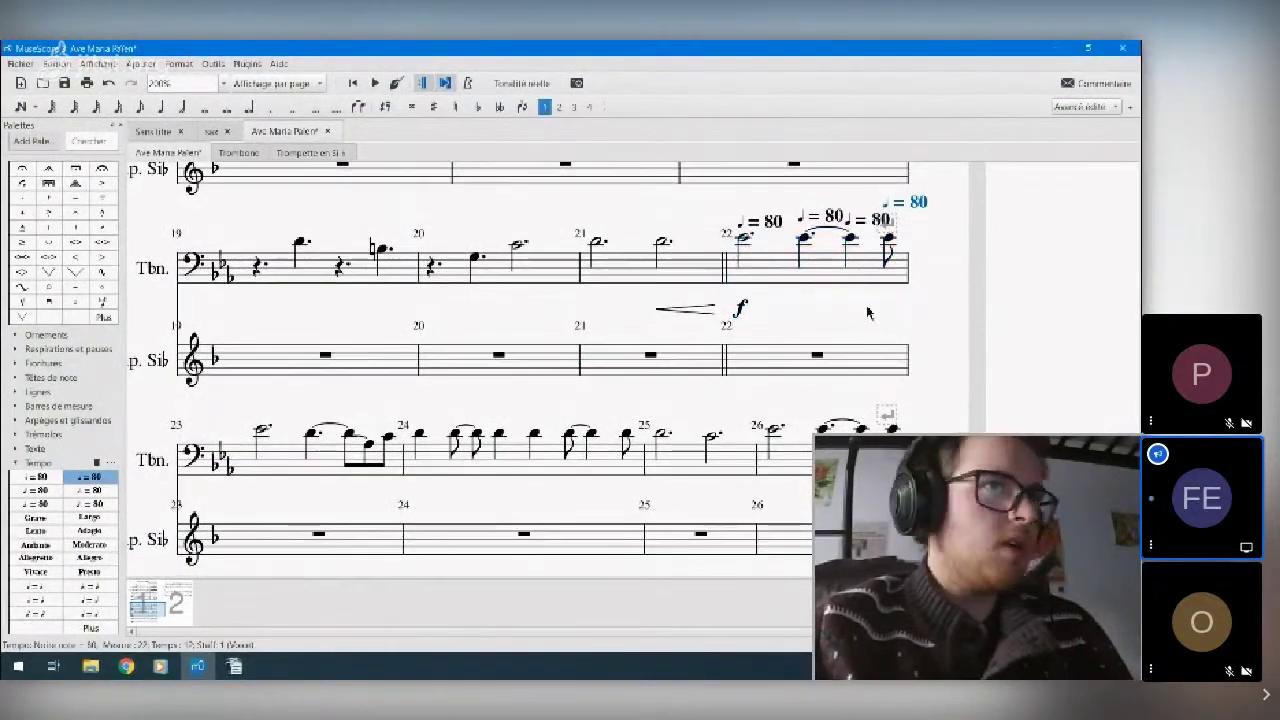
key(ctrl+z)
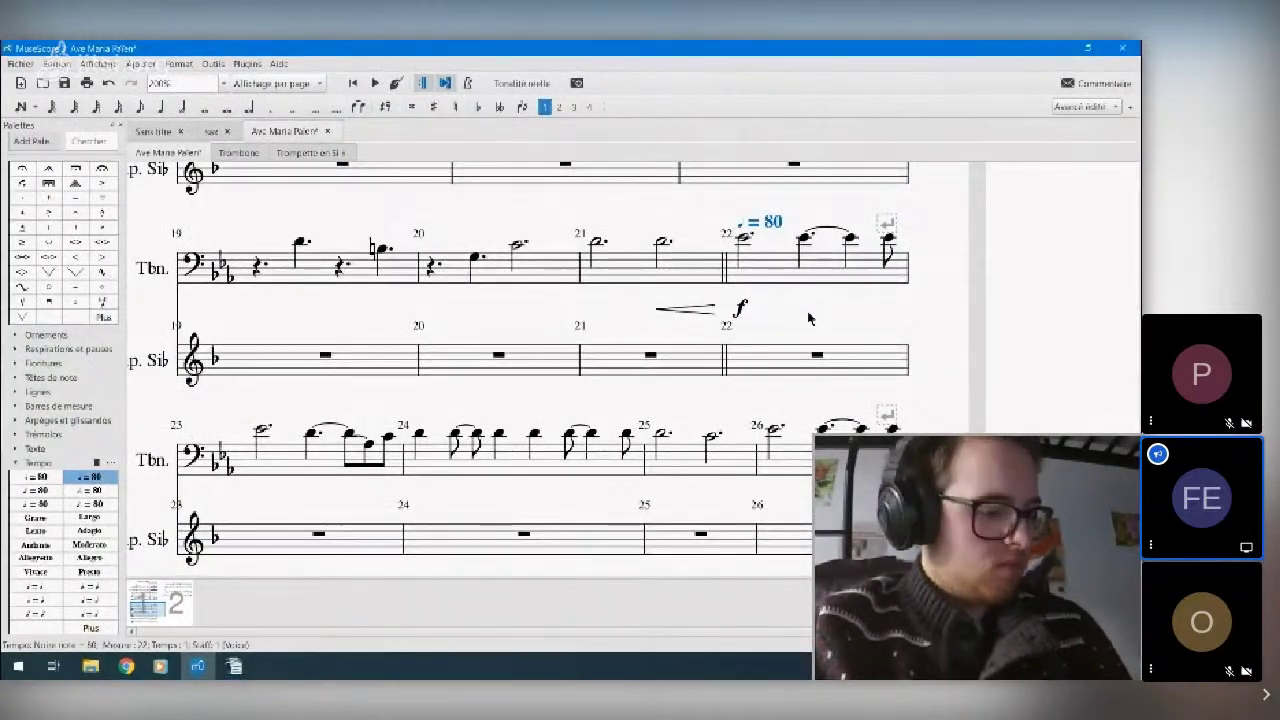
- Add a second tempo text of 80 at the first note of measure 22 in the trombone staff
key(ctrl+t)
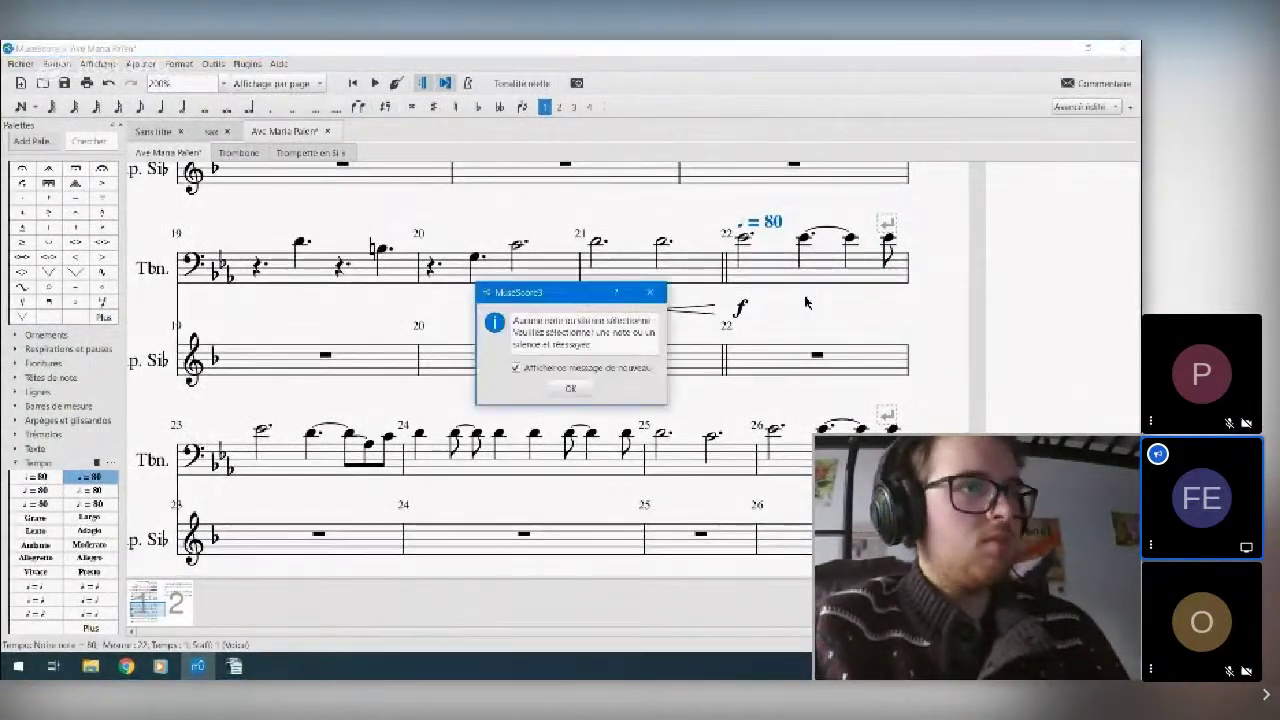
click(590, 388)
click(755, 253)
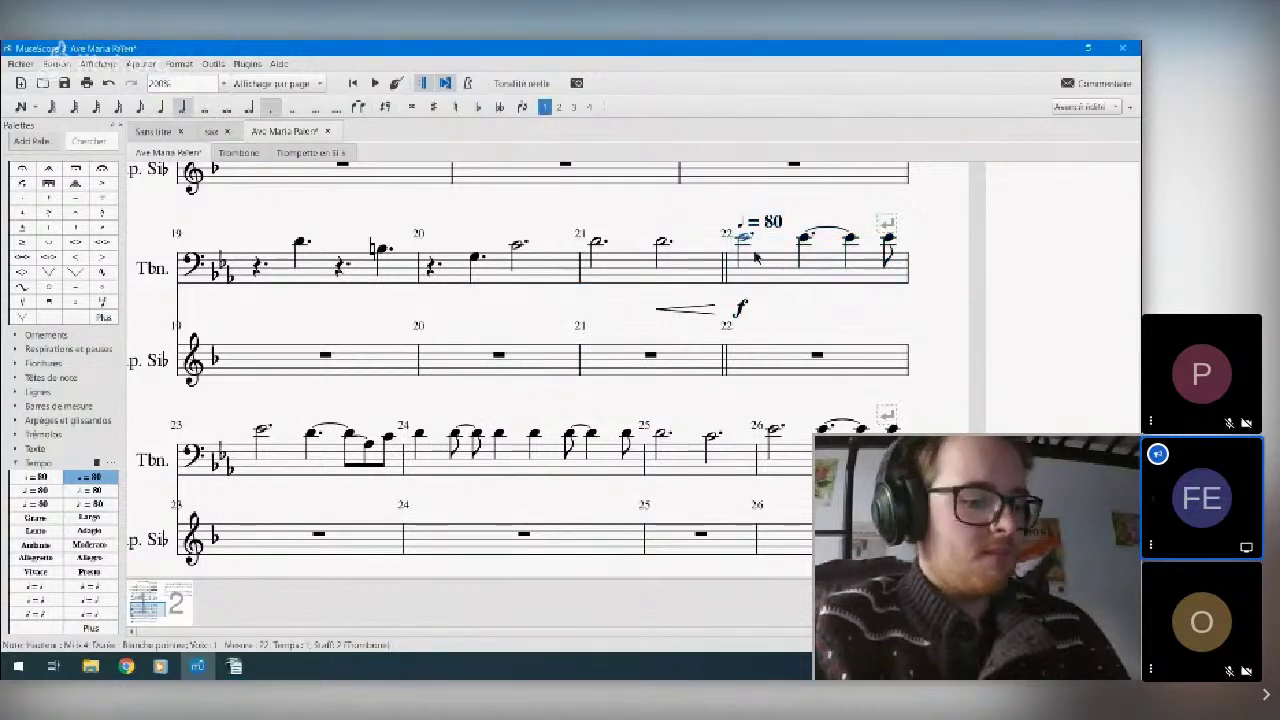
key(alt+t)
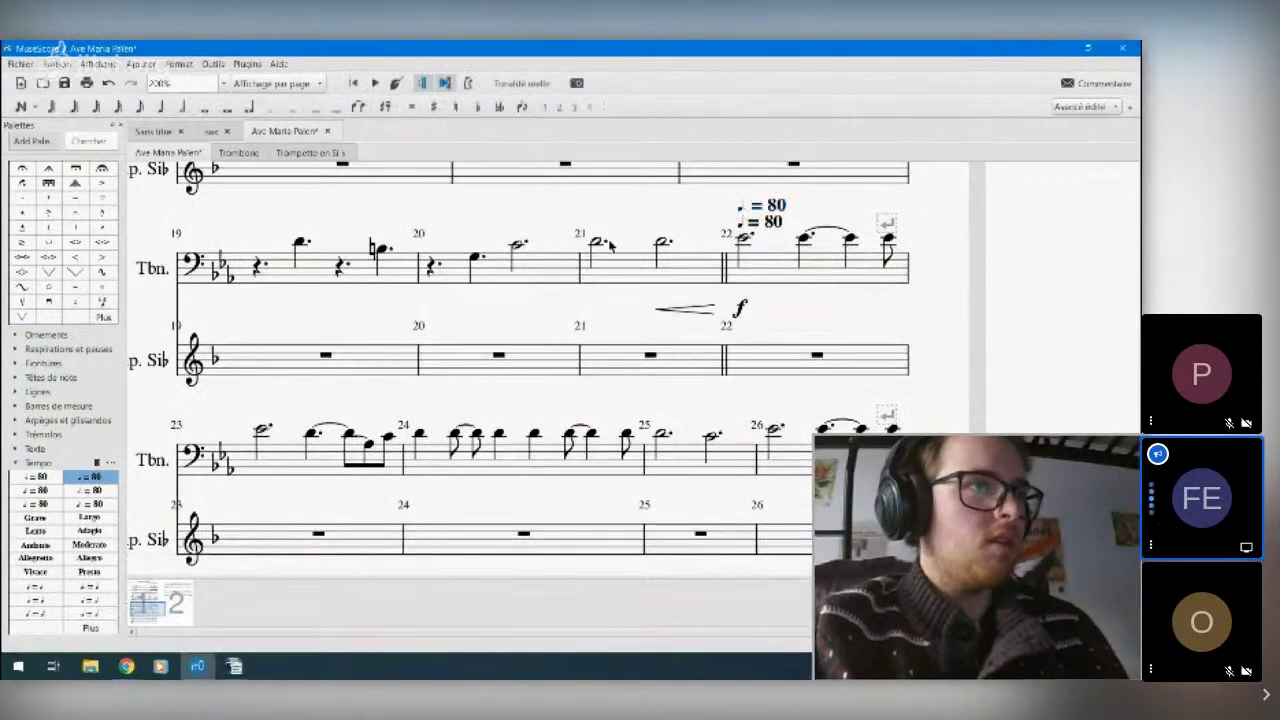
- Add a tempo text of 80 on the first note of measure 21 in the trombone staff
click(598, 243)
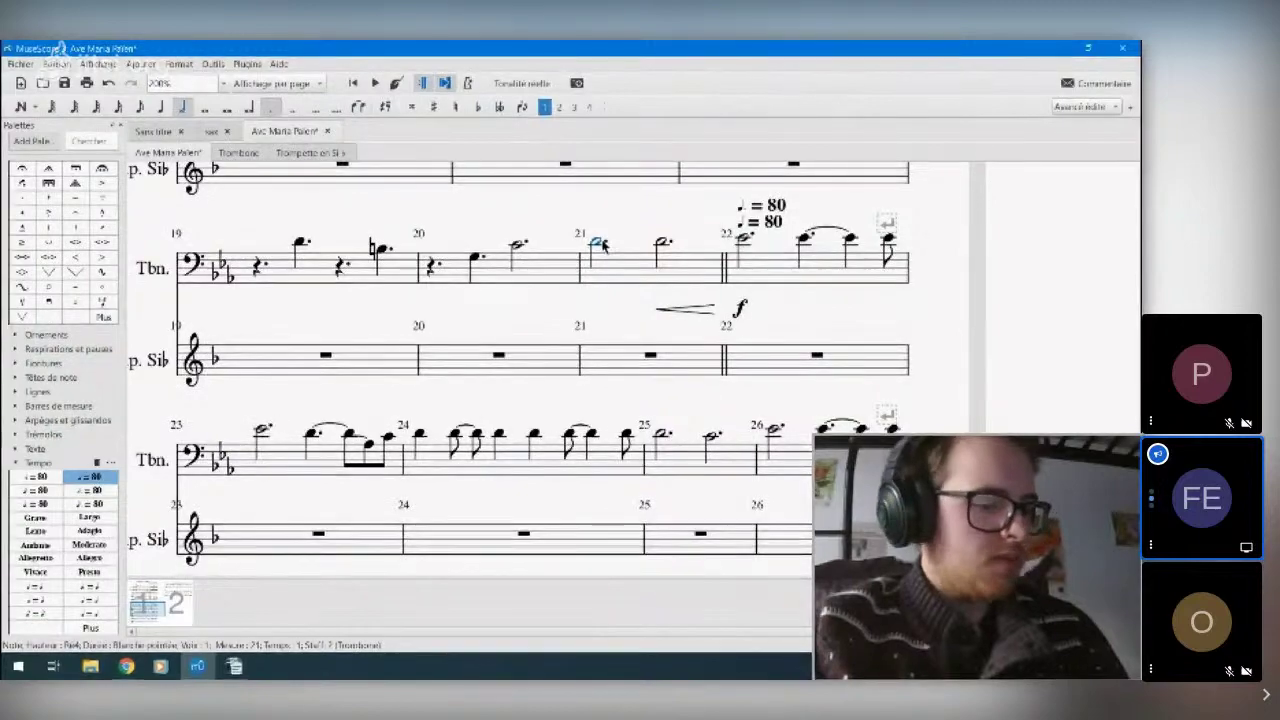
key(alt+t)
key(Escape)
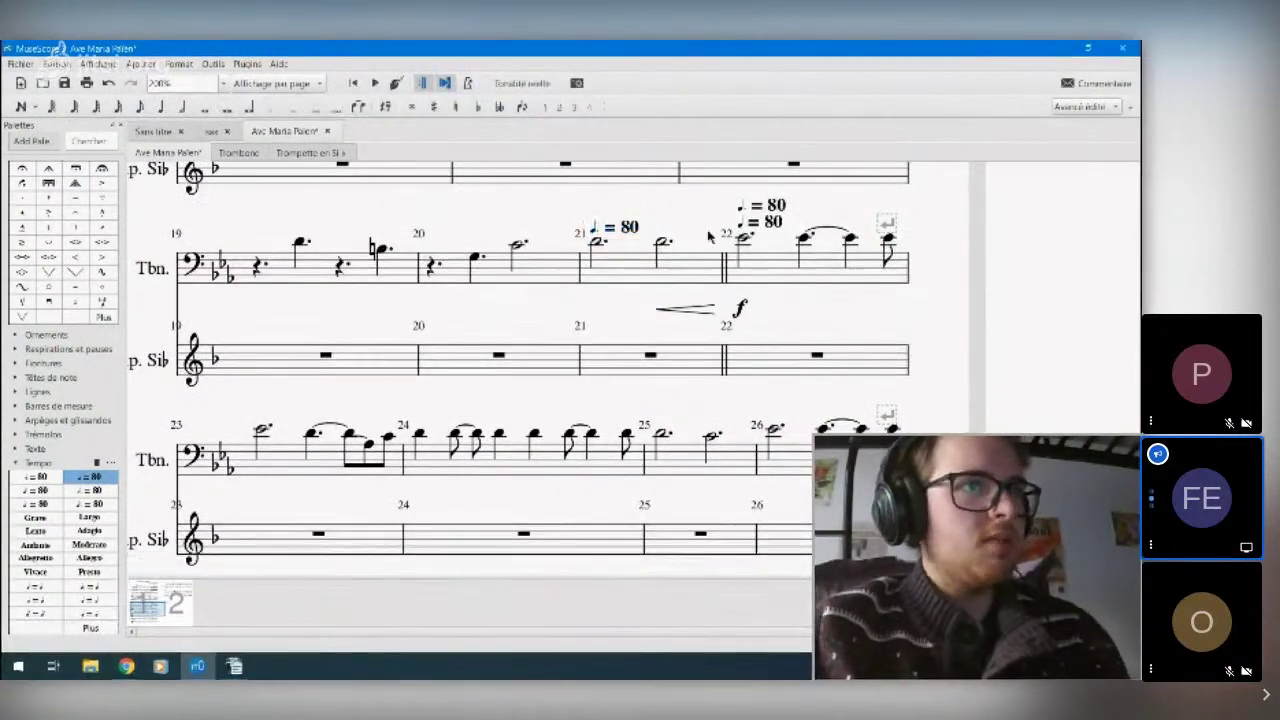
- Delete the tempo texts above trombone measures 22 and 21
click(768, 222)
key(Delete)
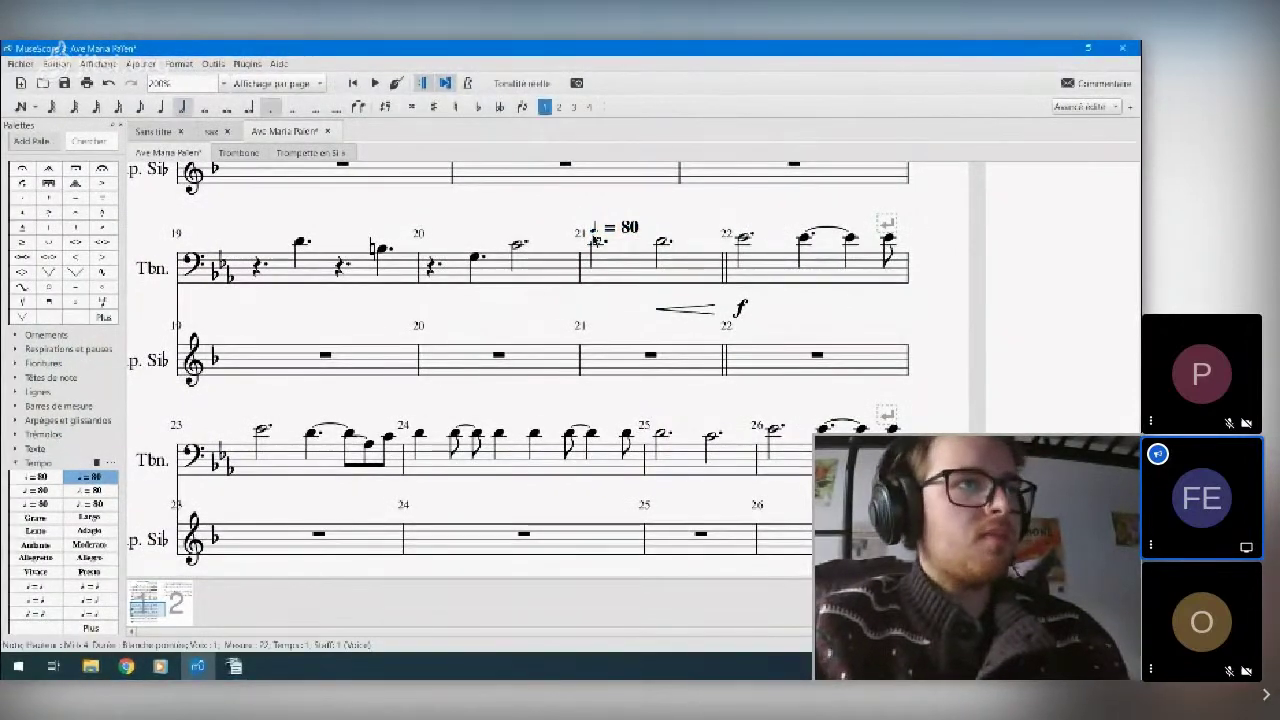
key(Delete)
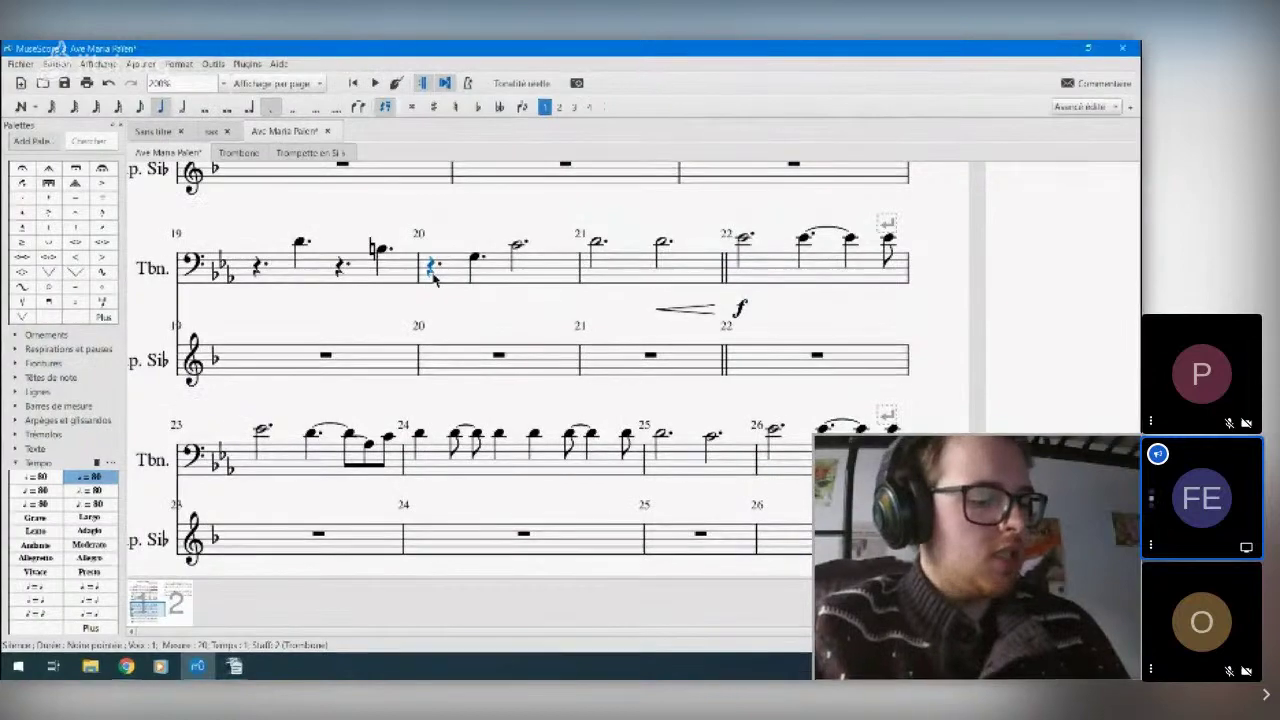
- Add a tempo text on the first rest of trombone measure 20 and set its value to 850
key(alt+t)
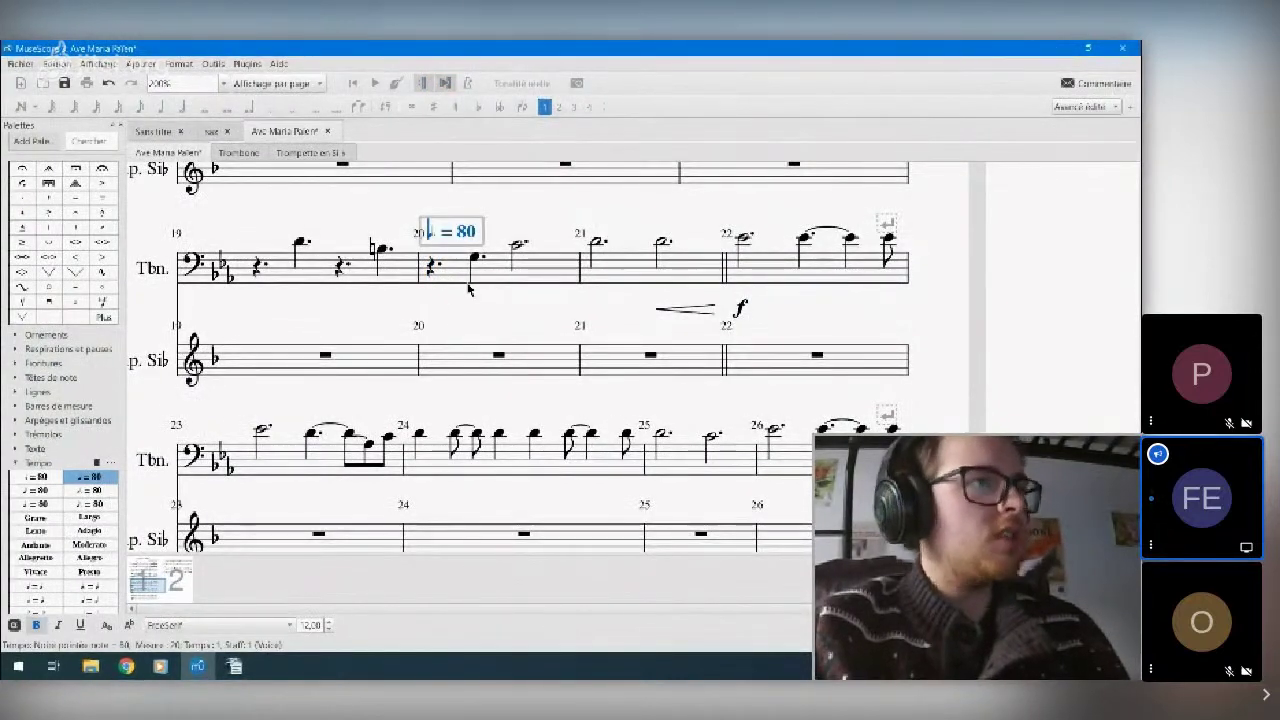
click(466, 233)
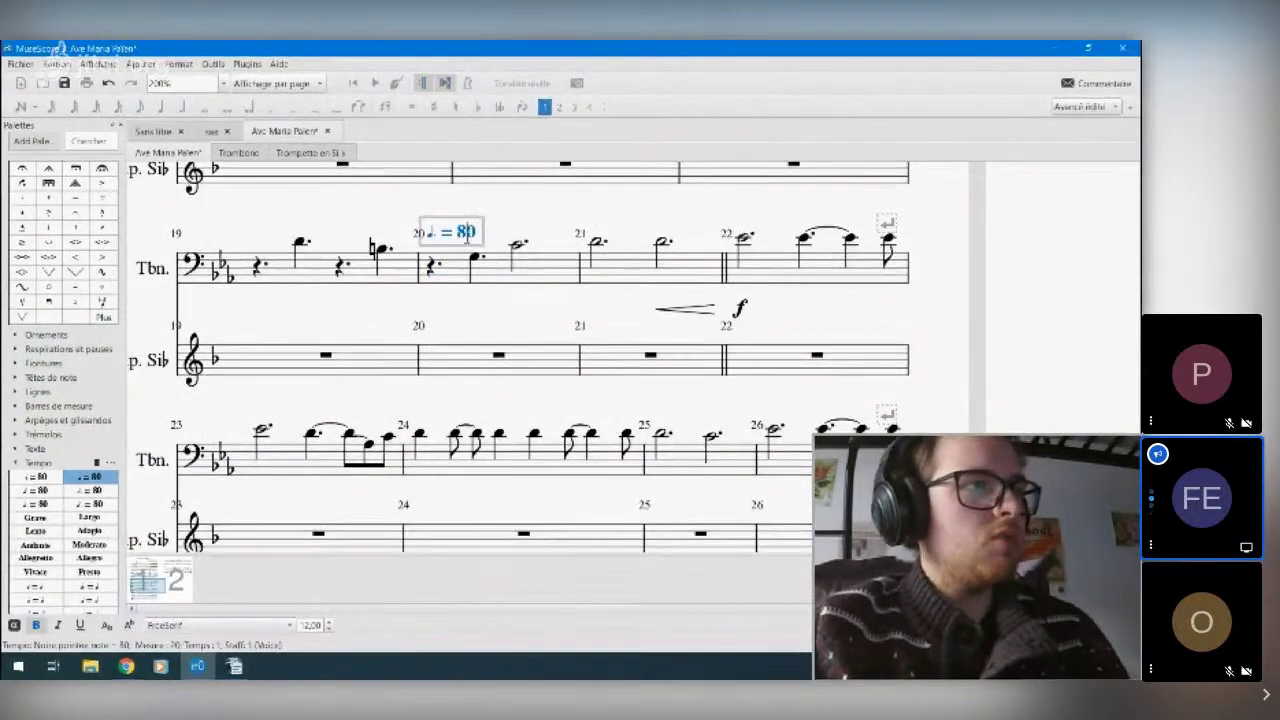
click(540, 311)
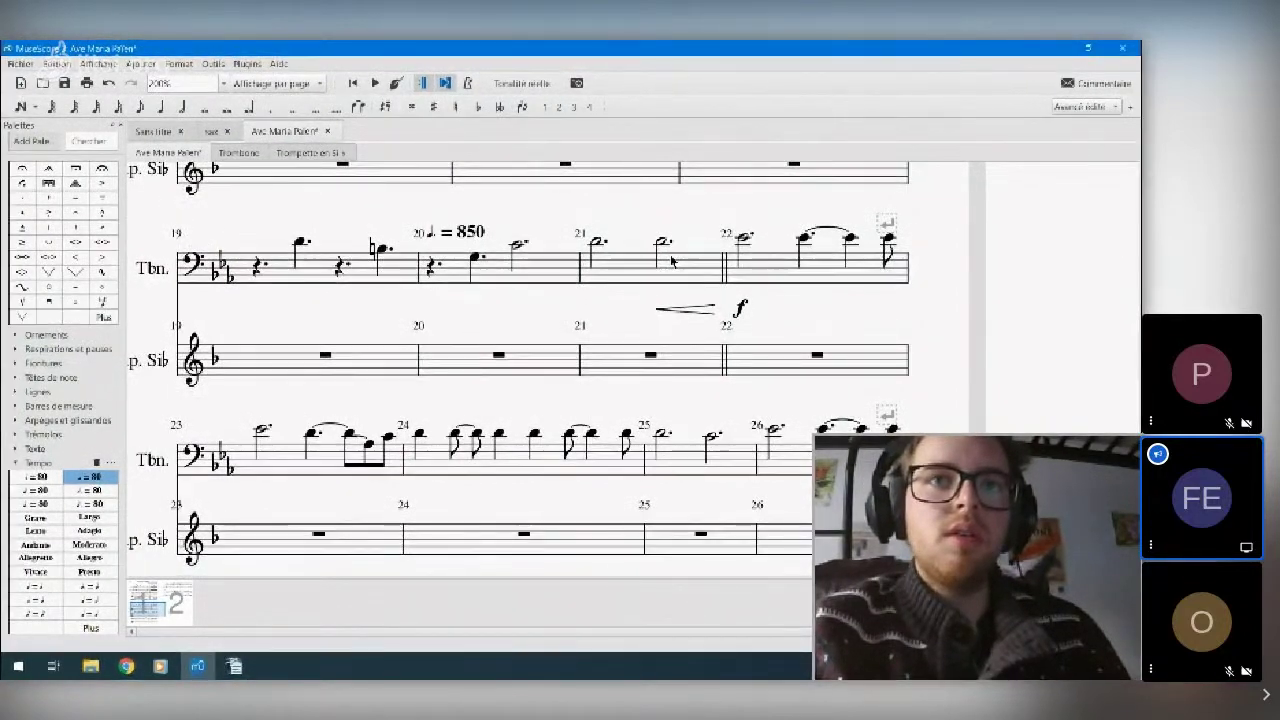
ctrl+scroll(548, 283, down, 5)
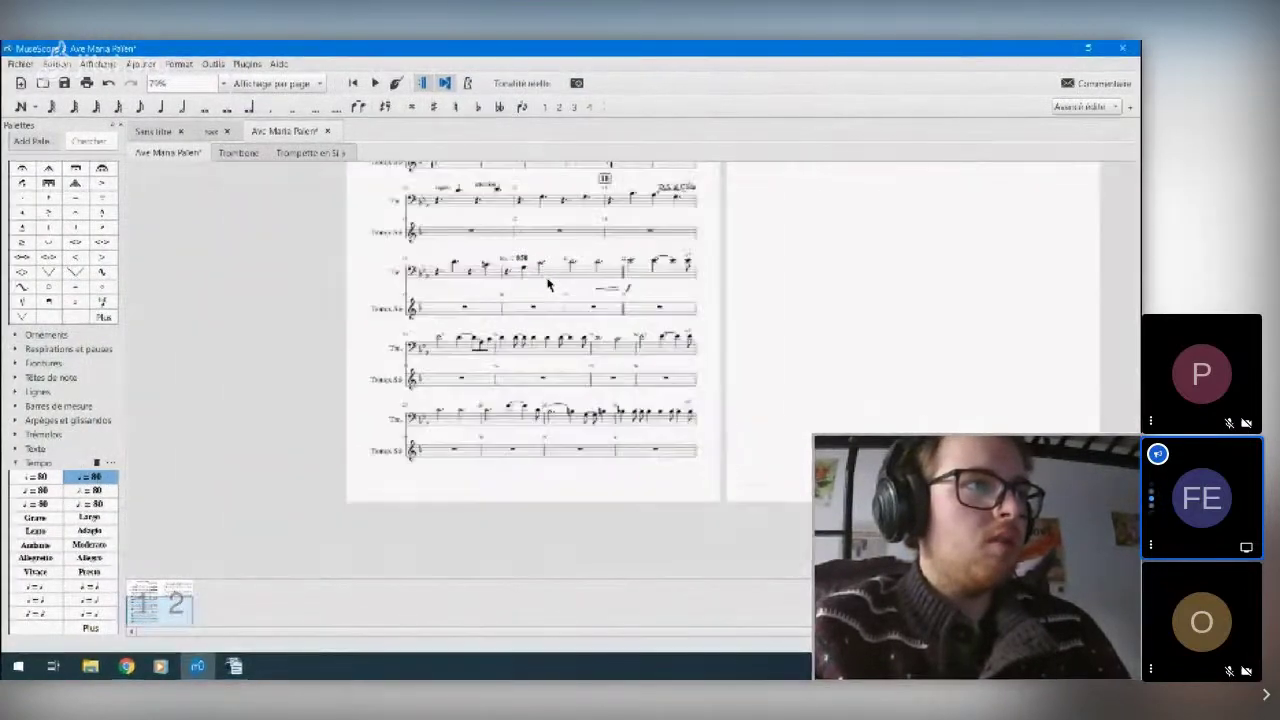
ctrl+scroll(566, 306, up, 1)
ctrl+scroll(568, 310, down, 1)
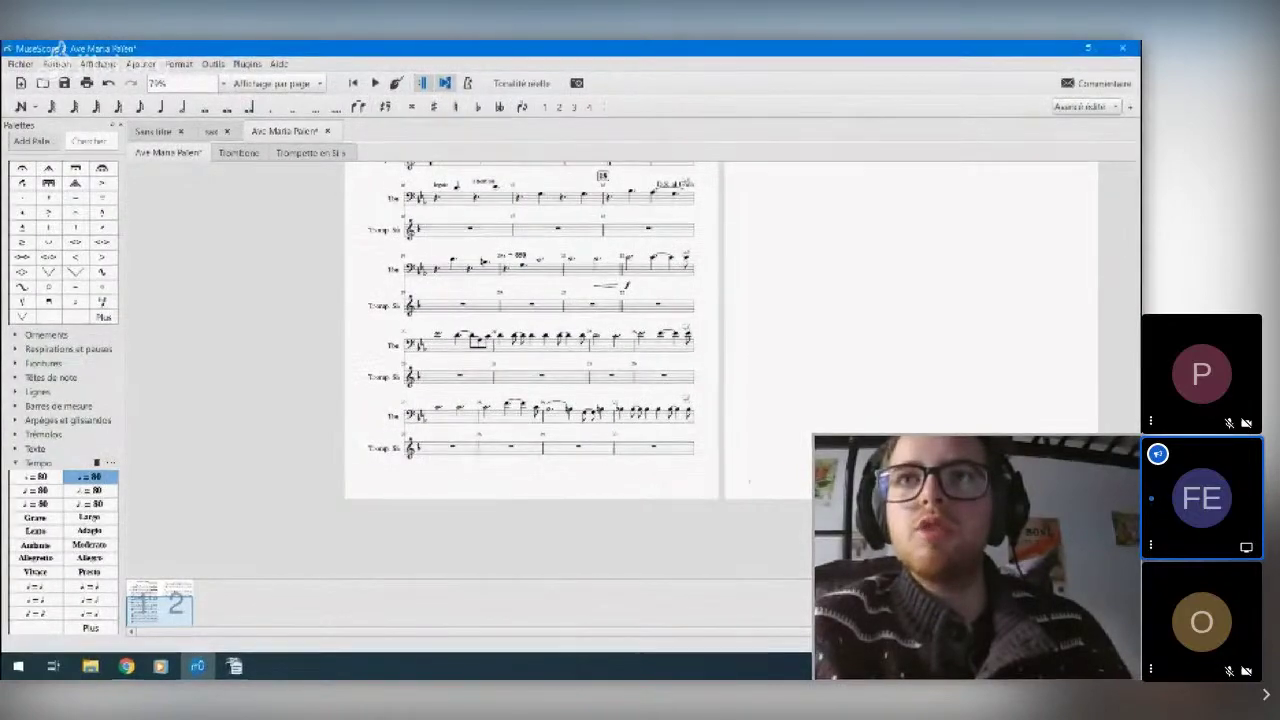
key(alt+Tab)
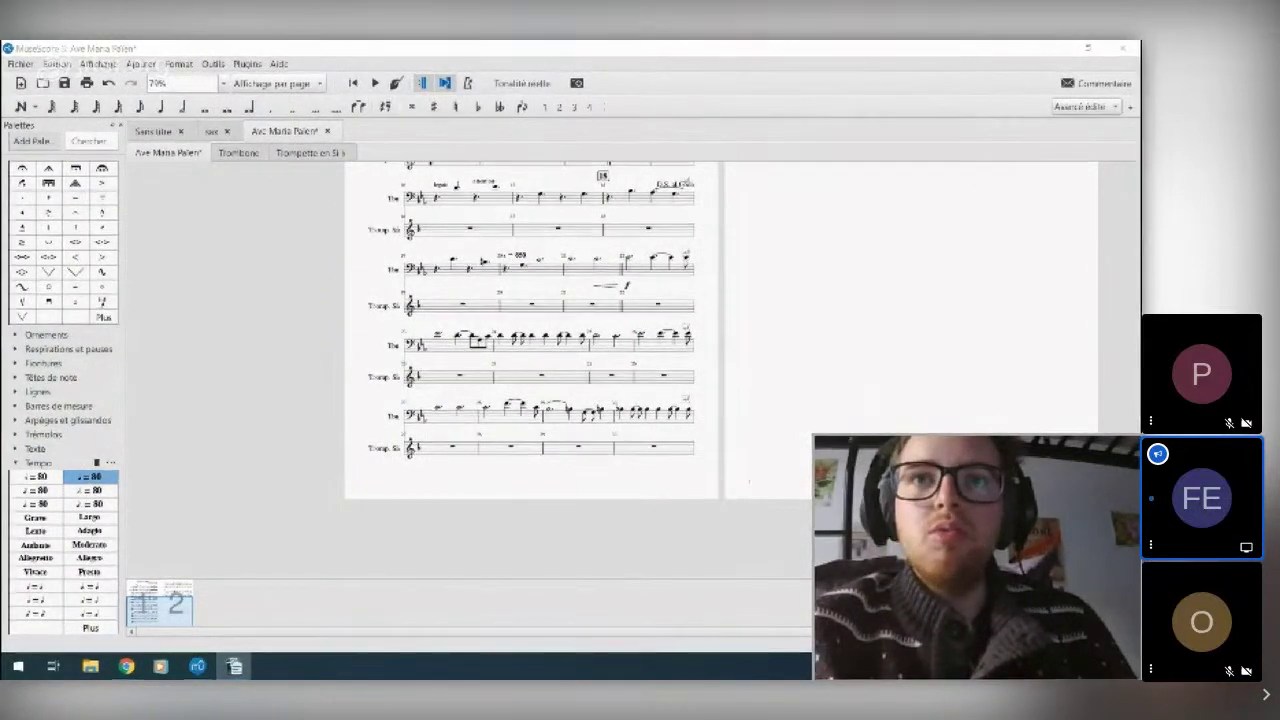
click(737, 540)
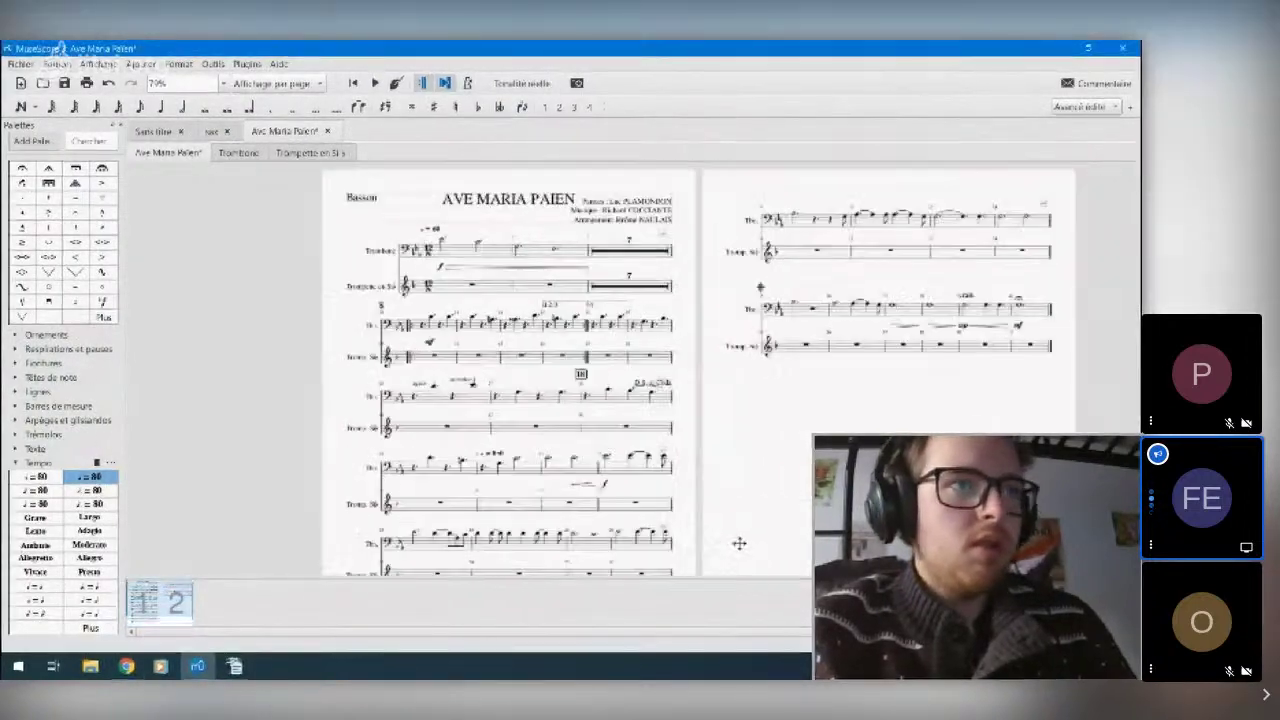
drag(737, 540, 795, 432)
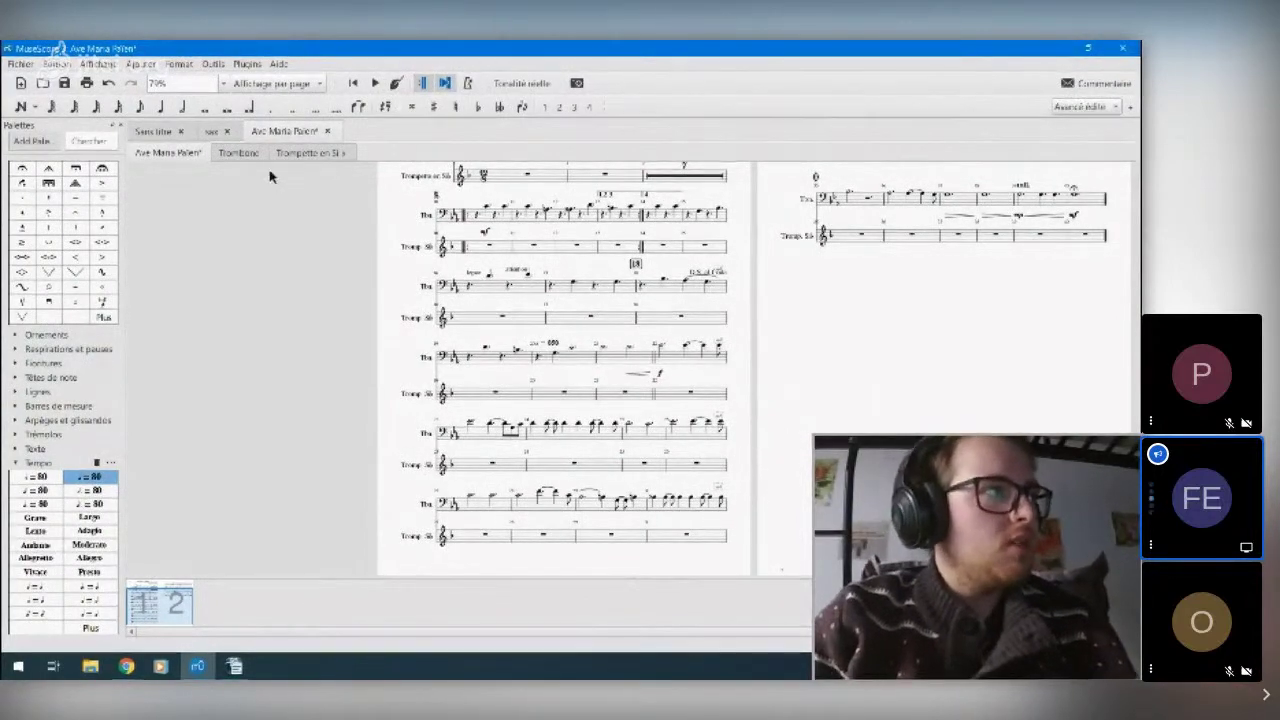
- Change the full score's page size to A3
click(179, 67)
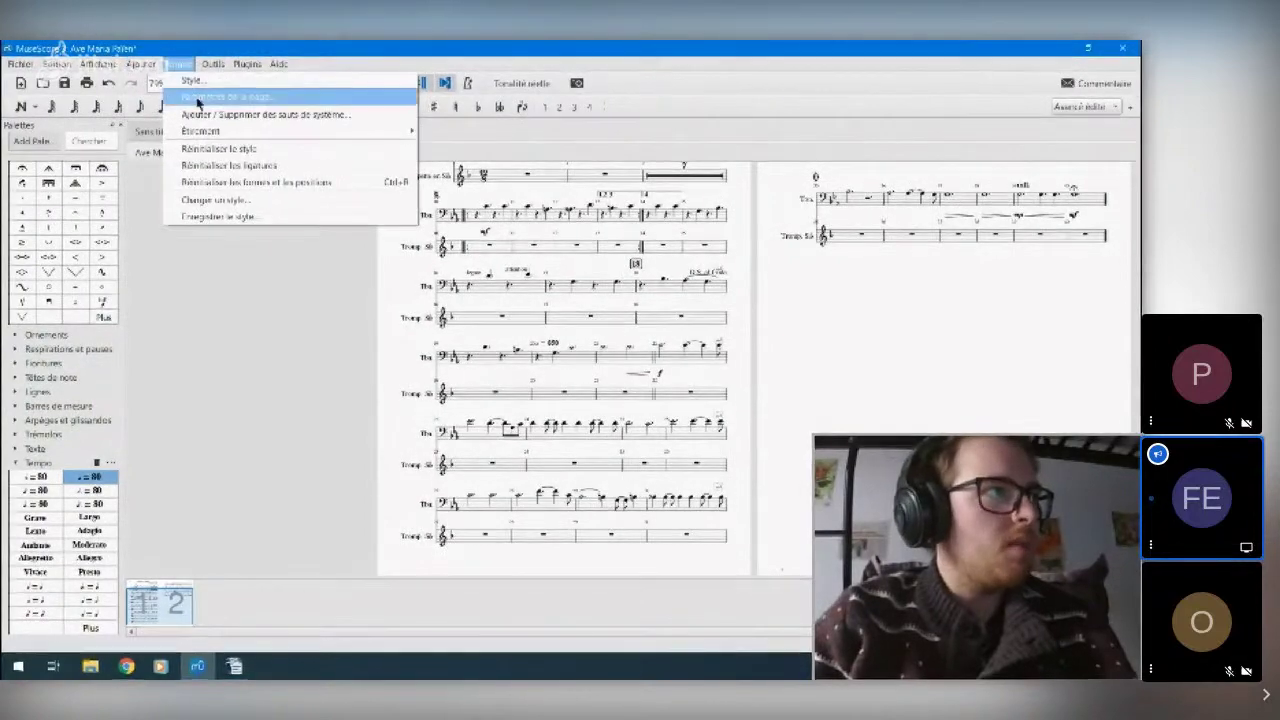
click(188, 96)
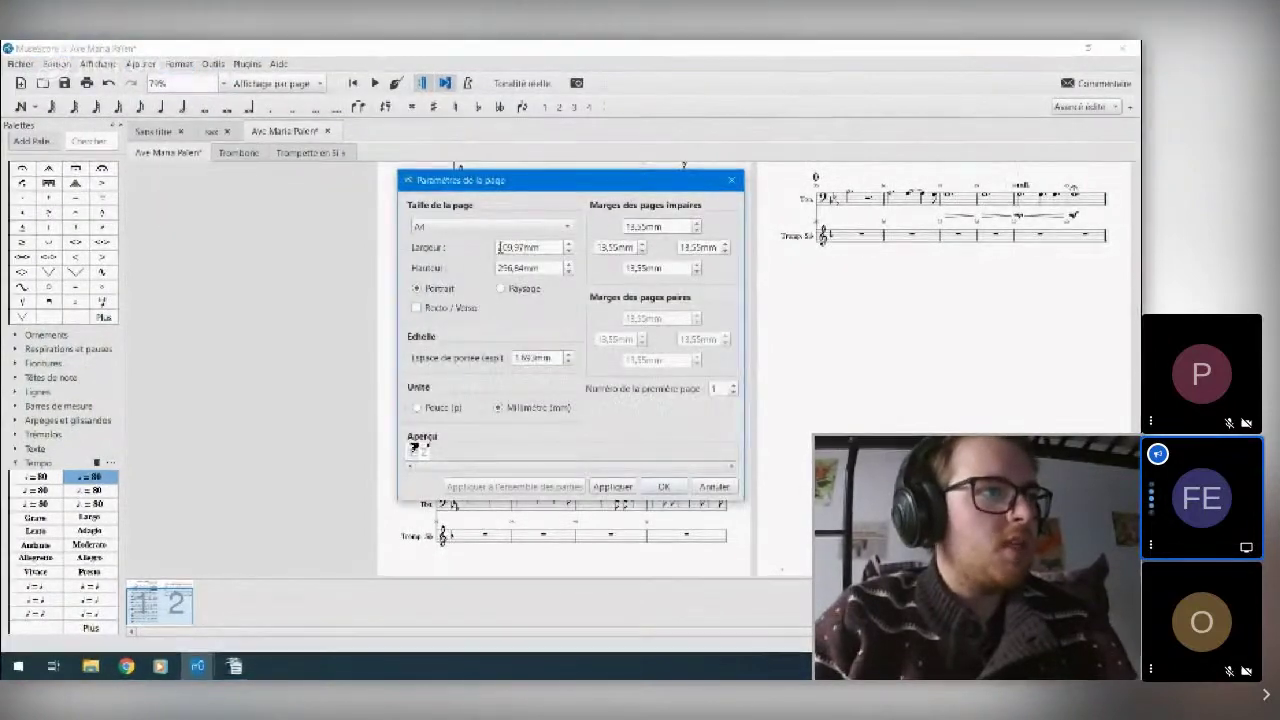
click(564, 228)
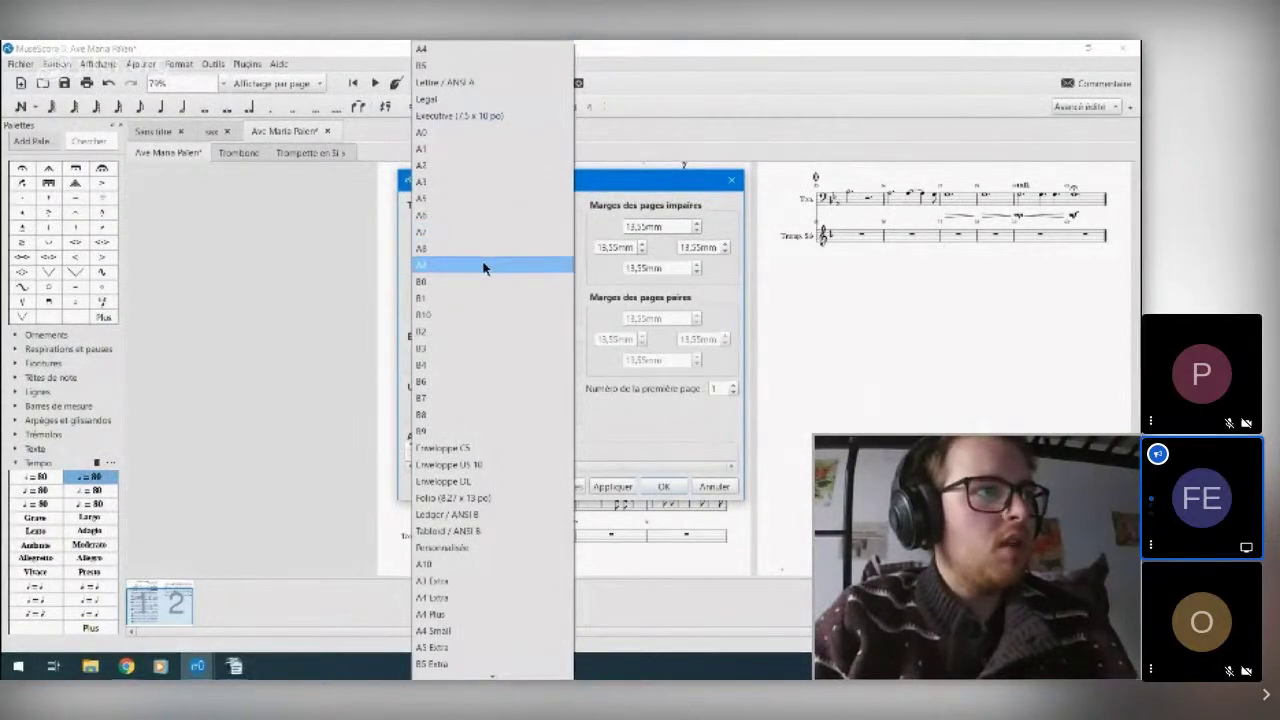
click(472, 183)
click(663, 486)
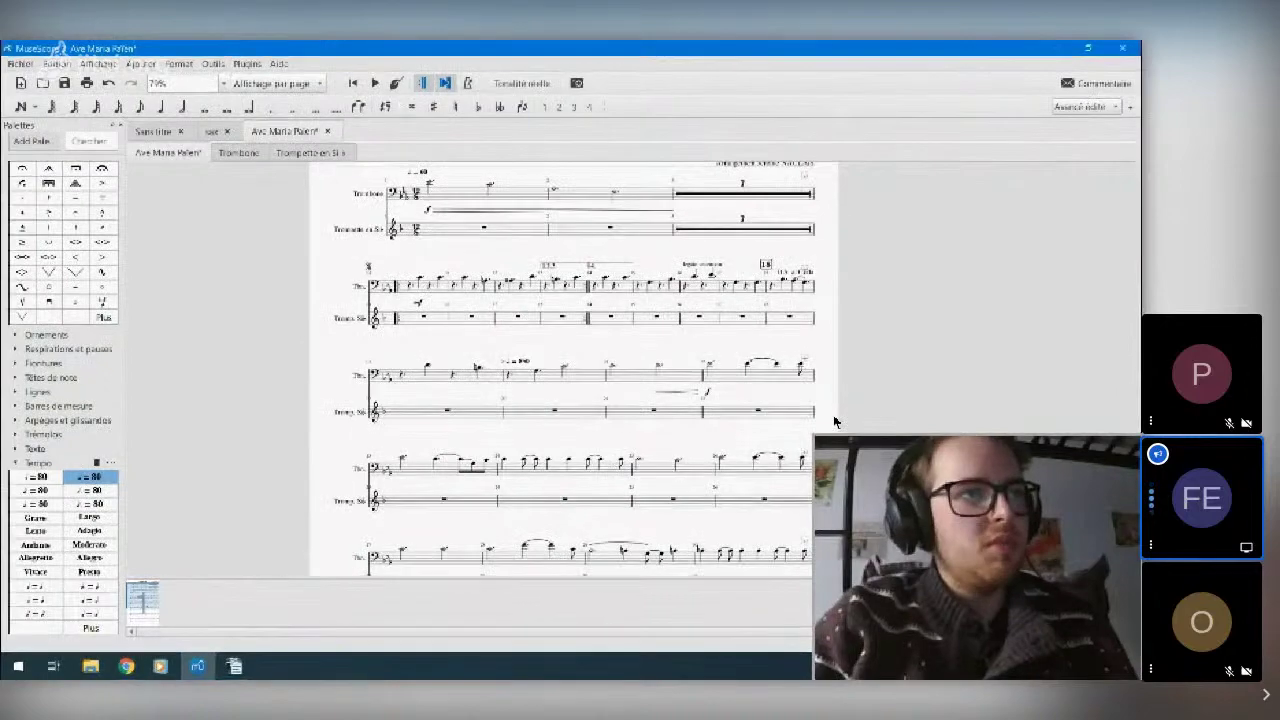
- Look over the full score's layout on the enlarged page, including the system around trombone measure 20
scroll(835, 421, down, 2)
mouse_move(835, 421)
mouse_down()
mouse_move(800, 340)
mouse_move(813, 429)
mouse_up()
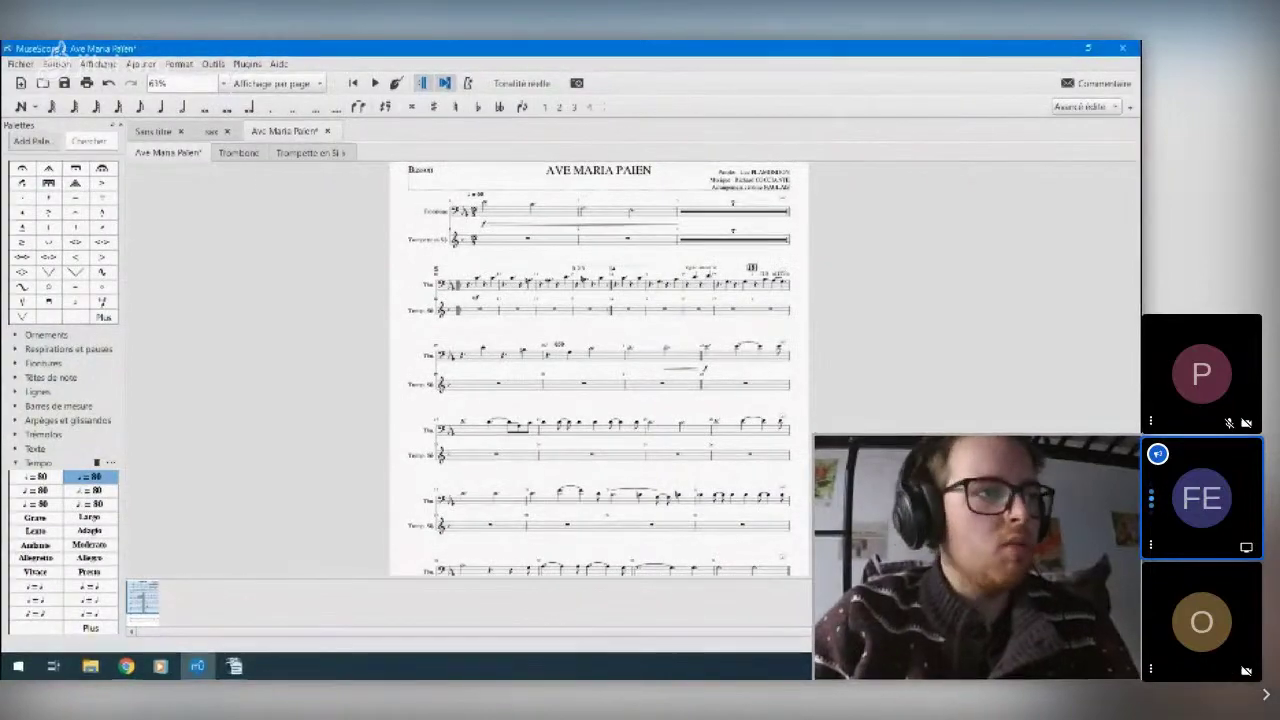
scroll(585, 385, up, 5)
scroll(594, 368, up, 1)
scroll(594, 368, right, 2)
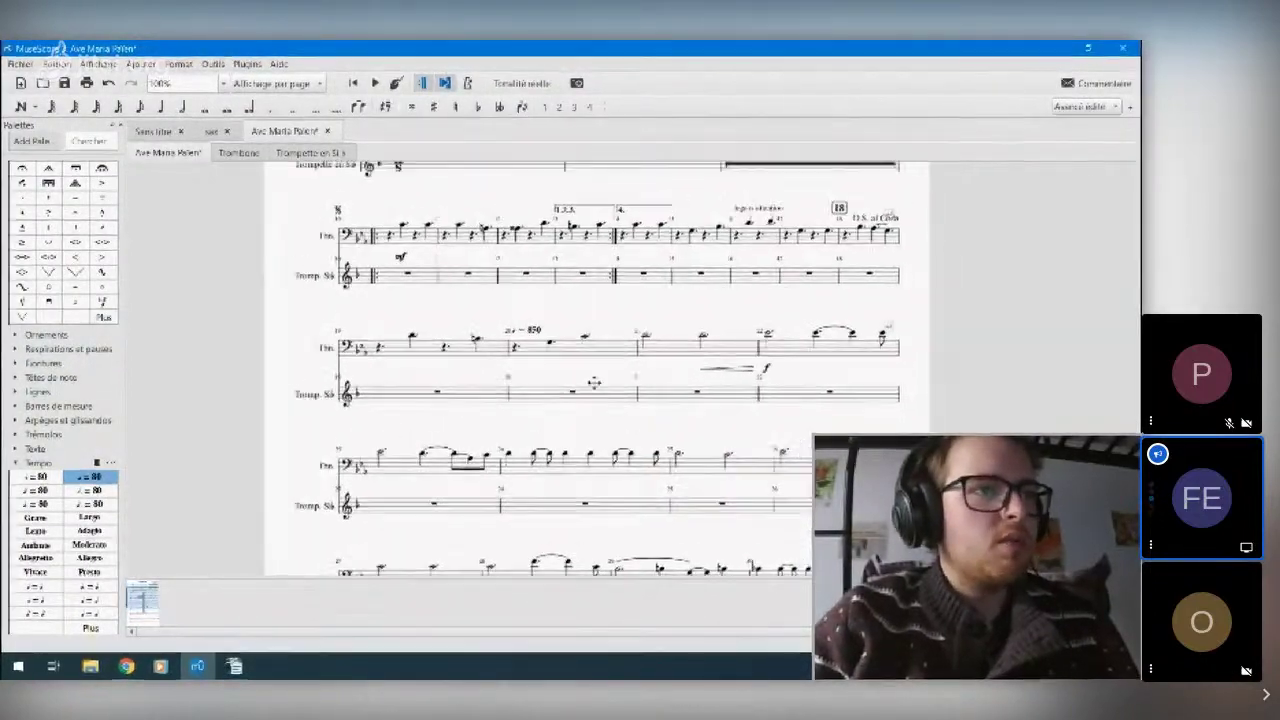
click(585, 369)
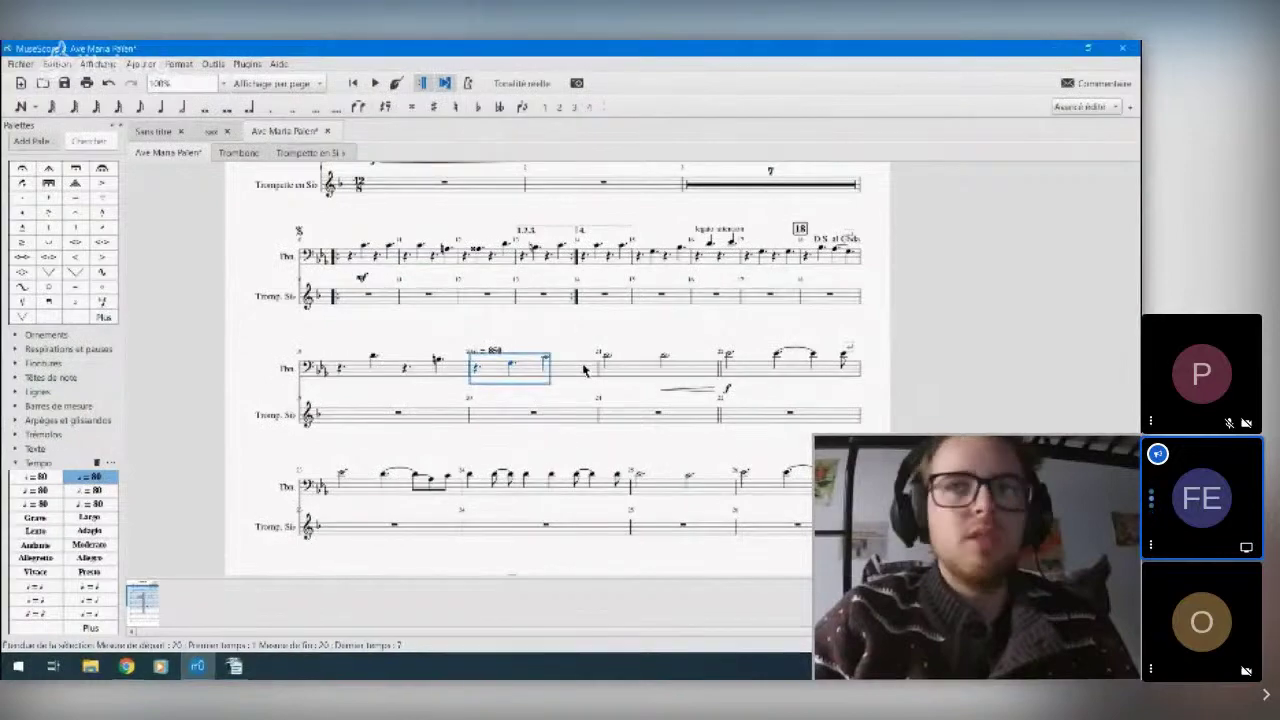
click(213, 64)
click(212, 64)
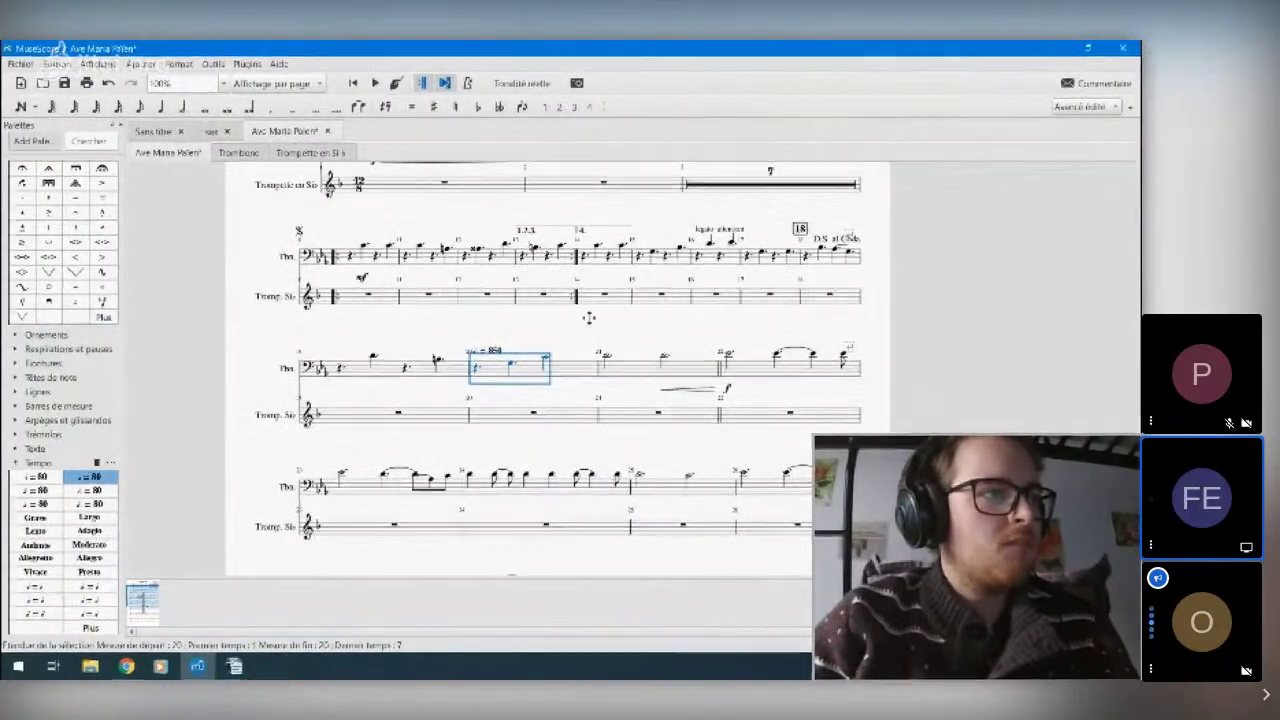
- Move the measure 20 tempo text higher above the trombone staff and further into the measure
drag(586, 336, 633, 284)
scroll(525, 292, up, 5)
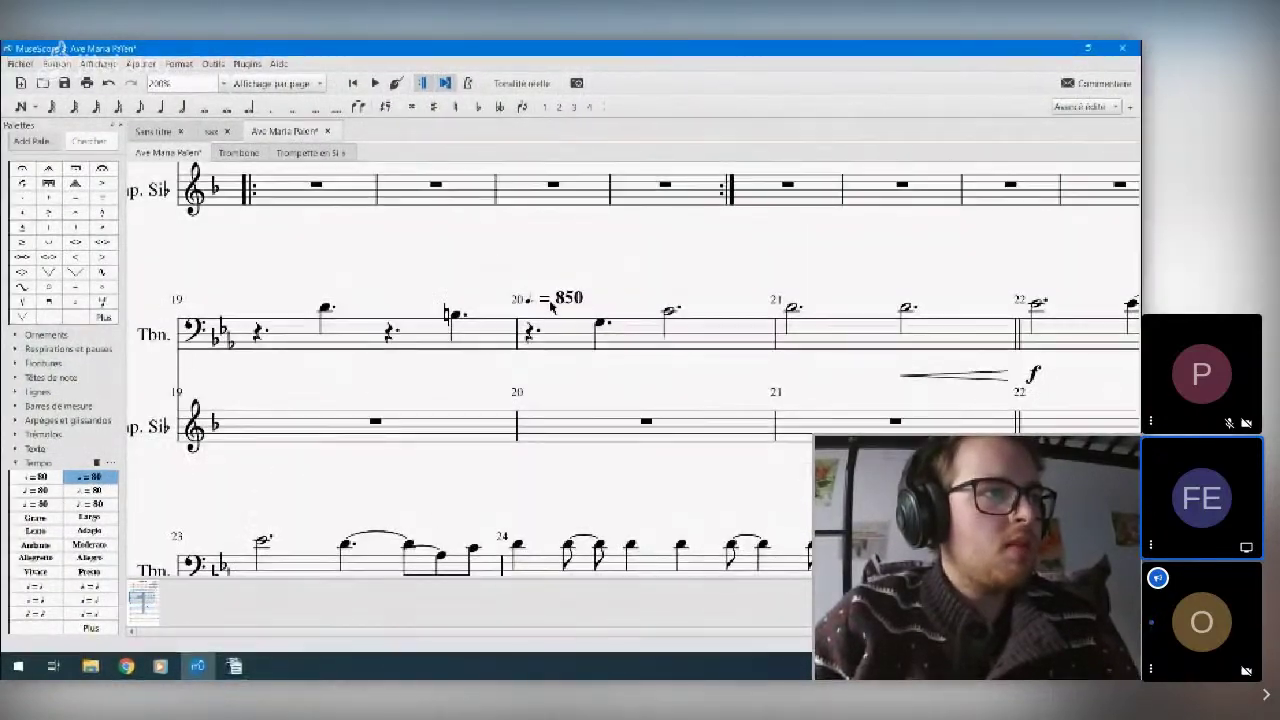
drag(545, 298, 632, 263)
double_click(632, 262)
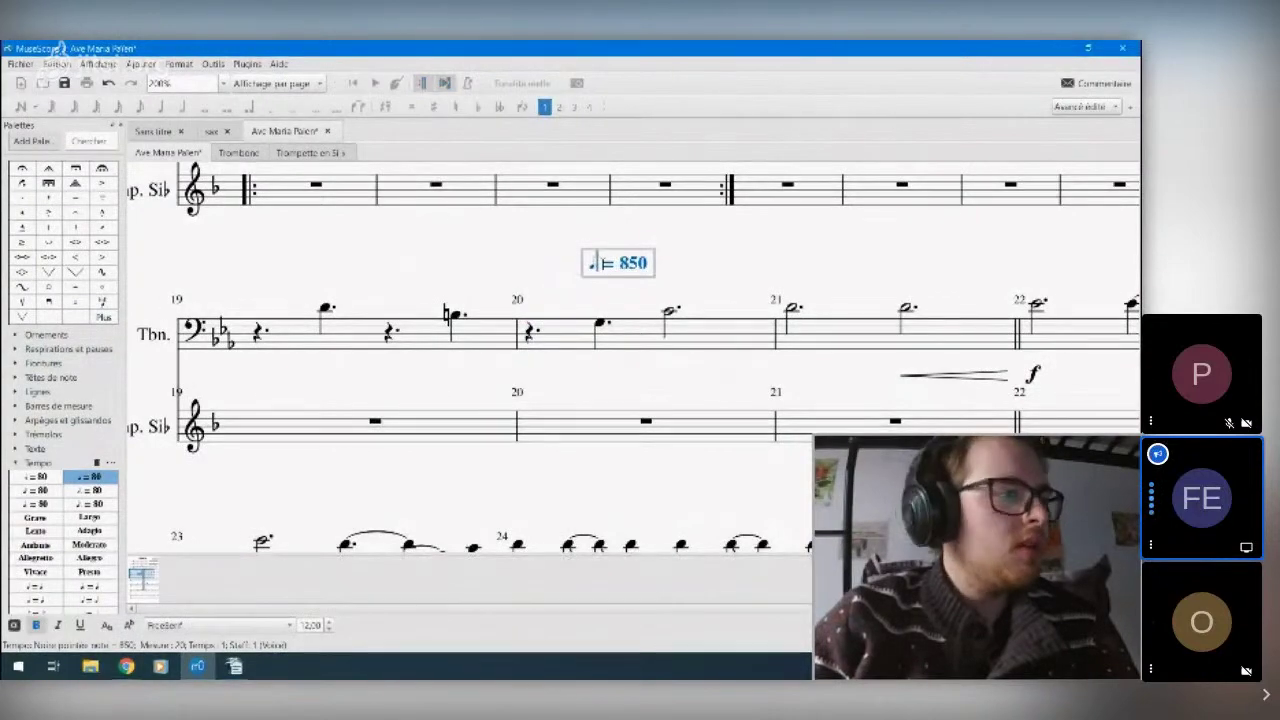
click(651, 286)
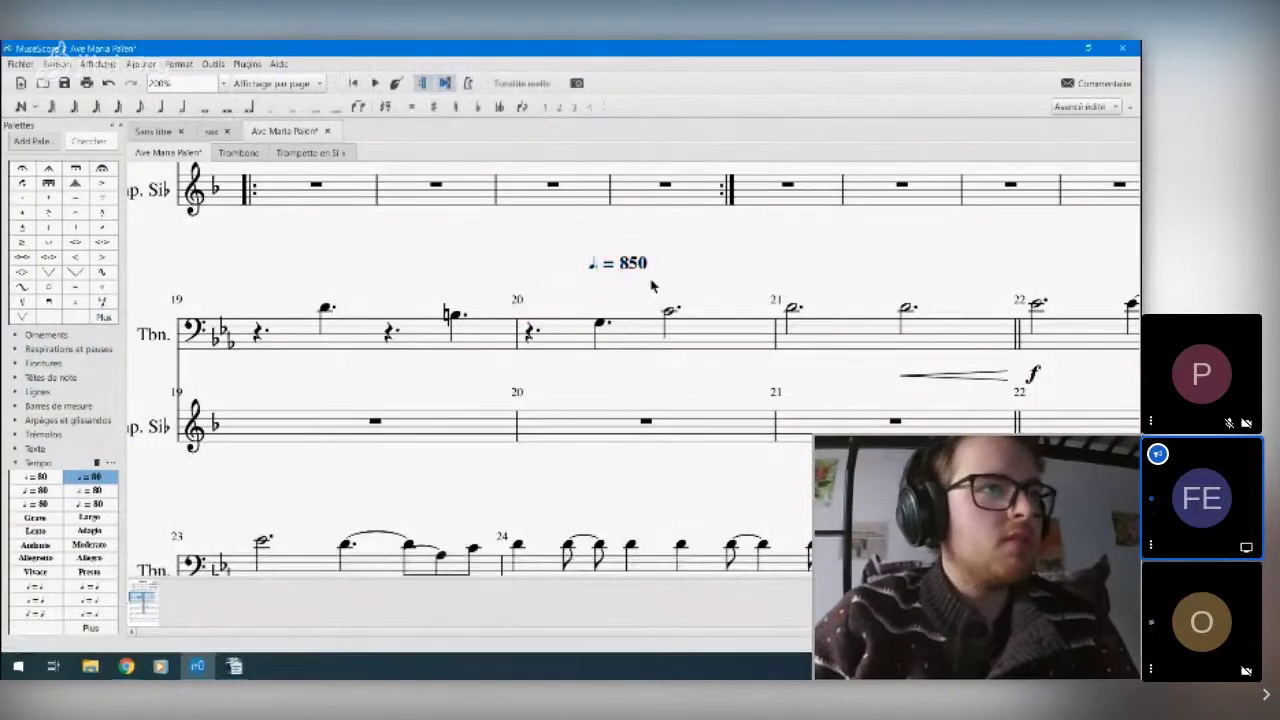
- Enlarge the font size of the note symbol and equals sign in the measure 20 tempo text
double_click(600, 266)
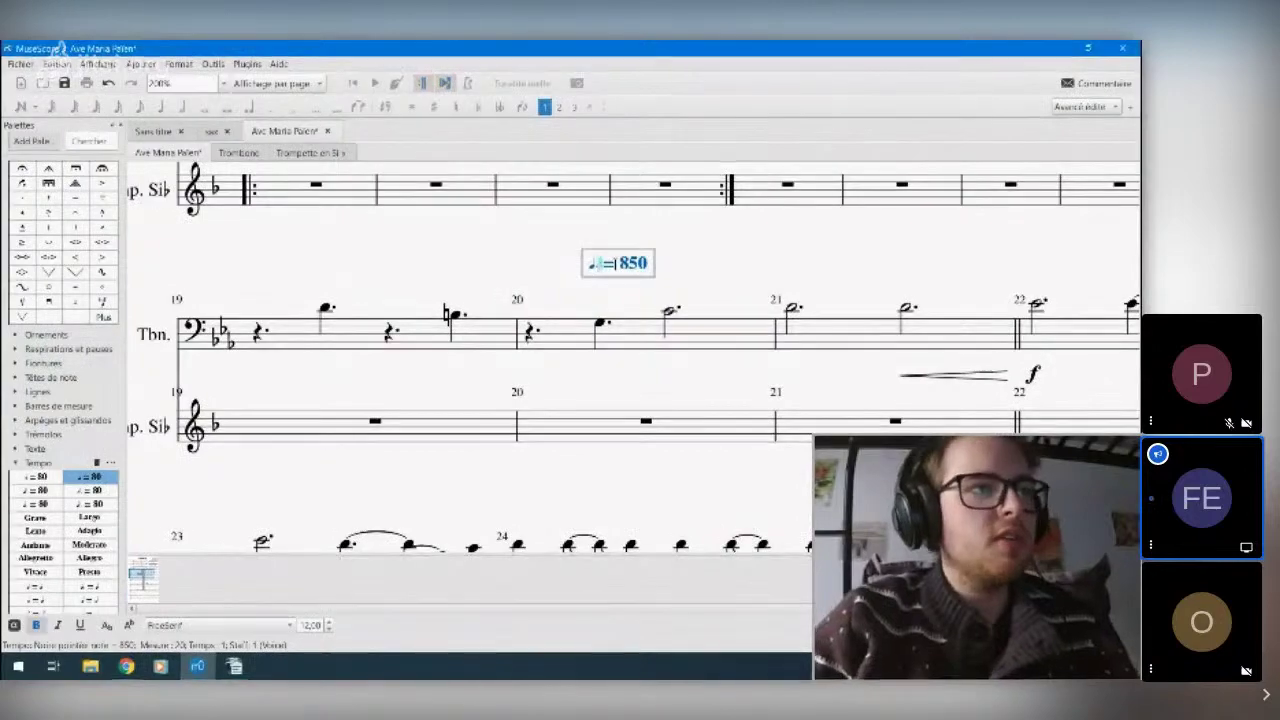
drag(648, 263, 583, 268)
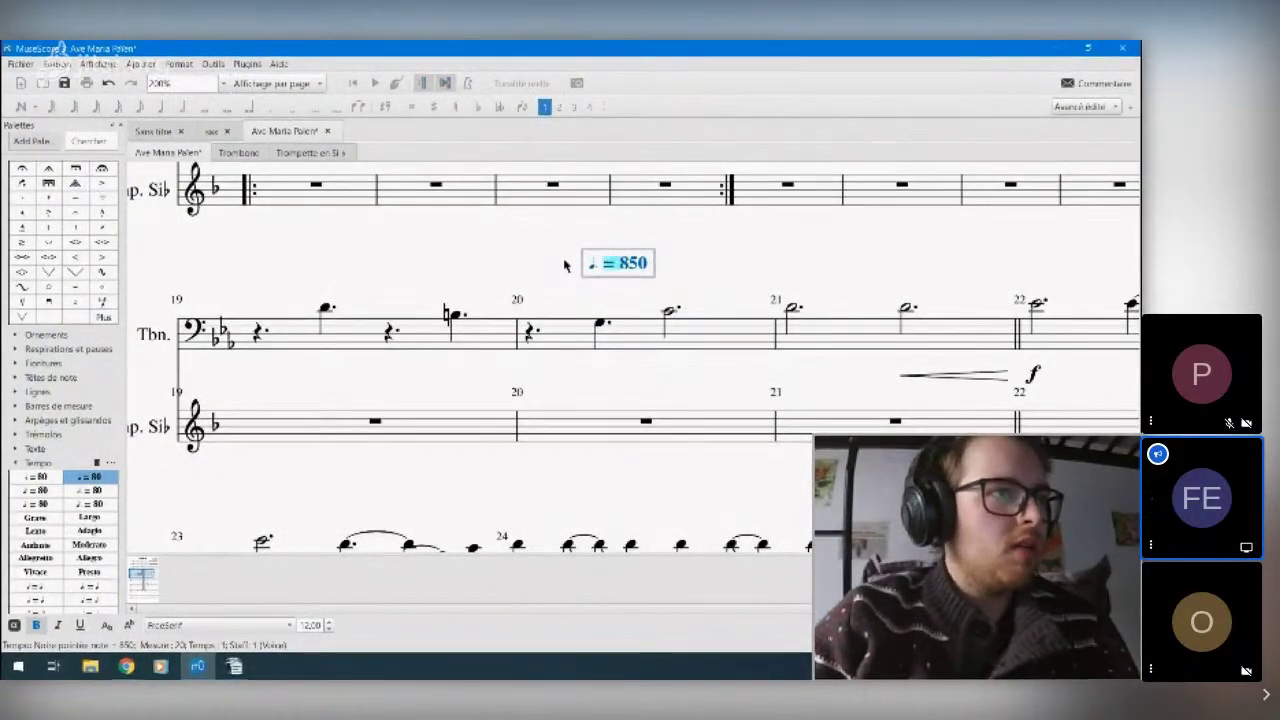
click(604, 262)
drag(606, 262, 586, 266)
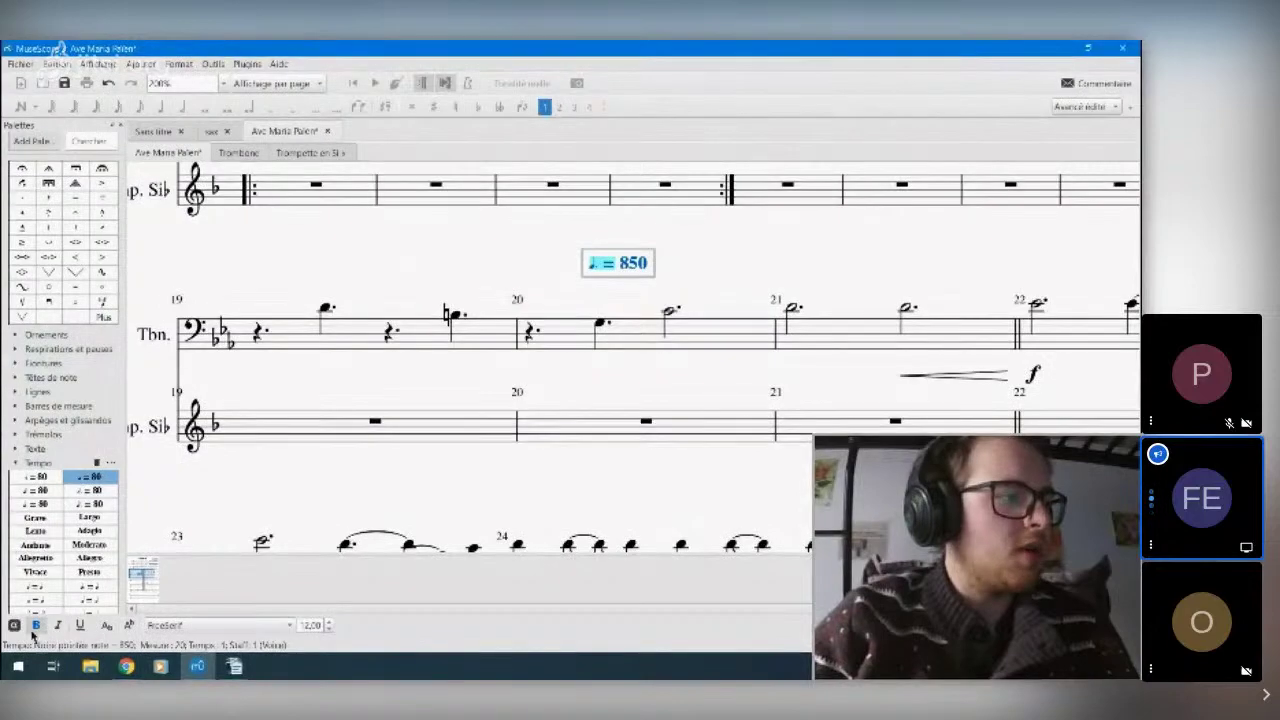
click(40, 626)
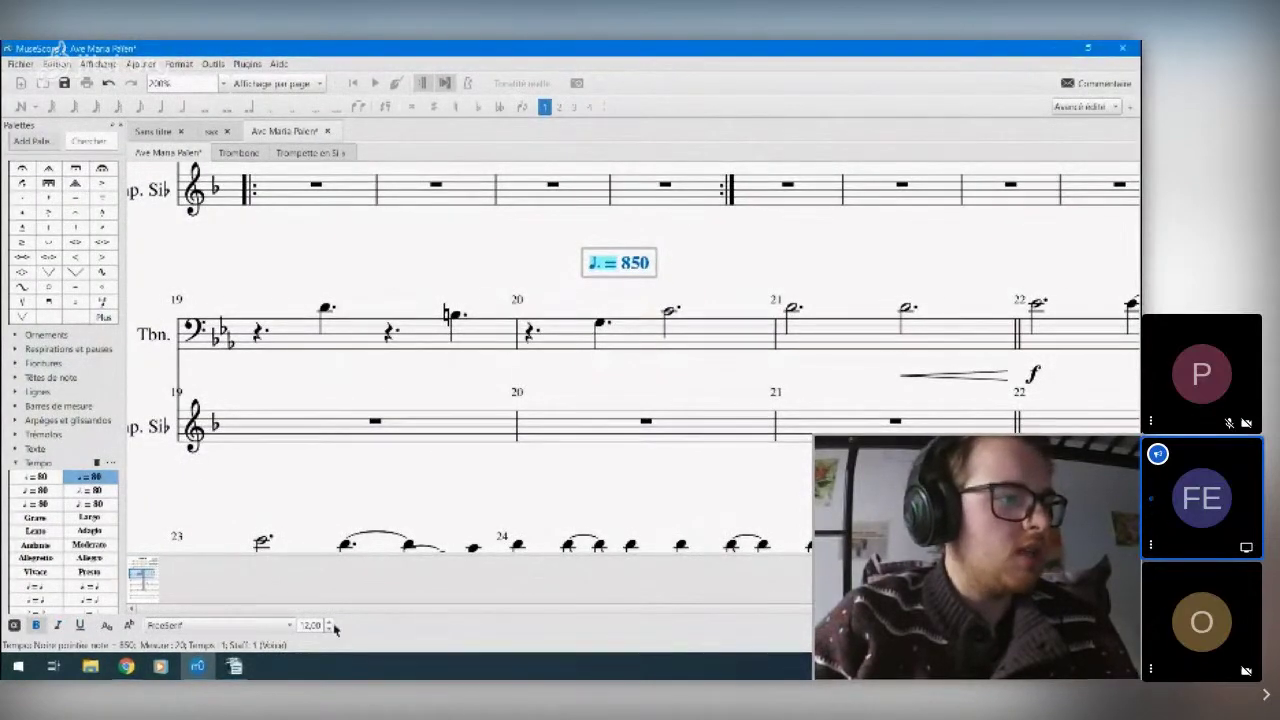
scroll(328, 625, up, 10)
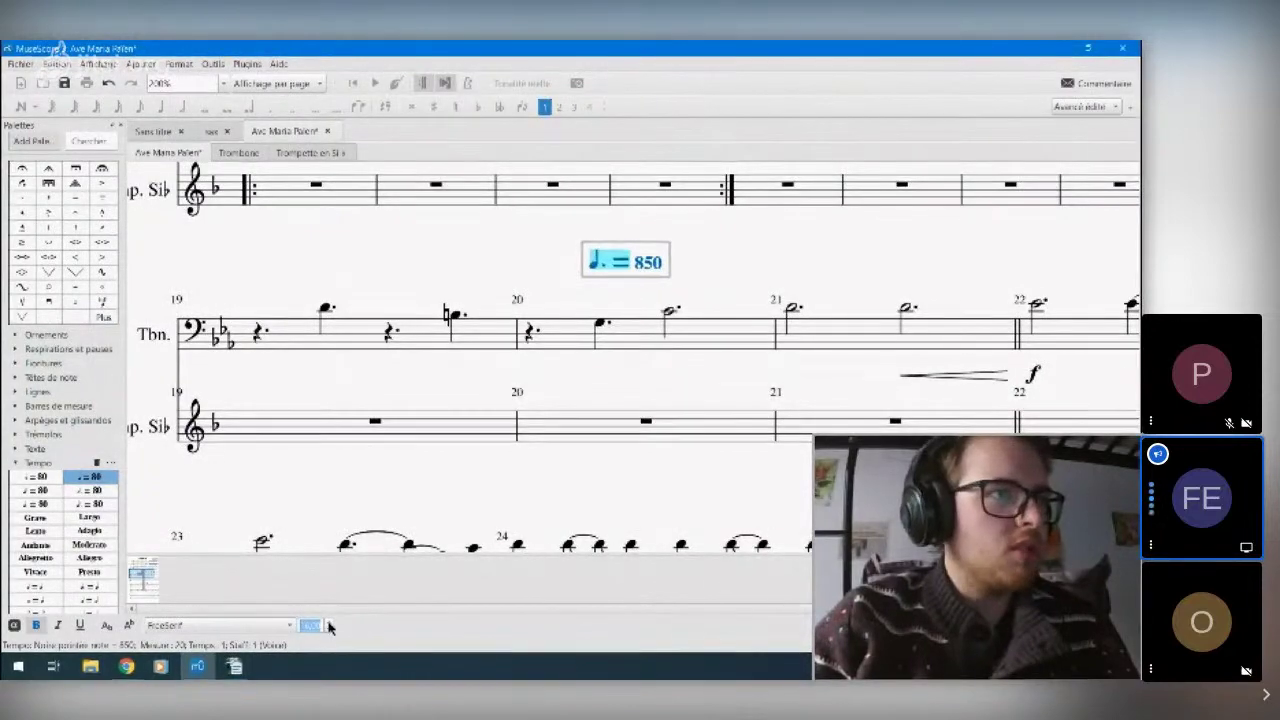
scroll(328, 625, up, 1)
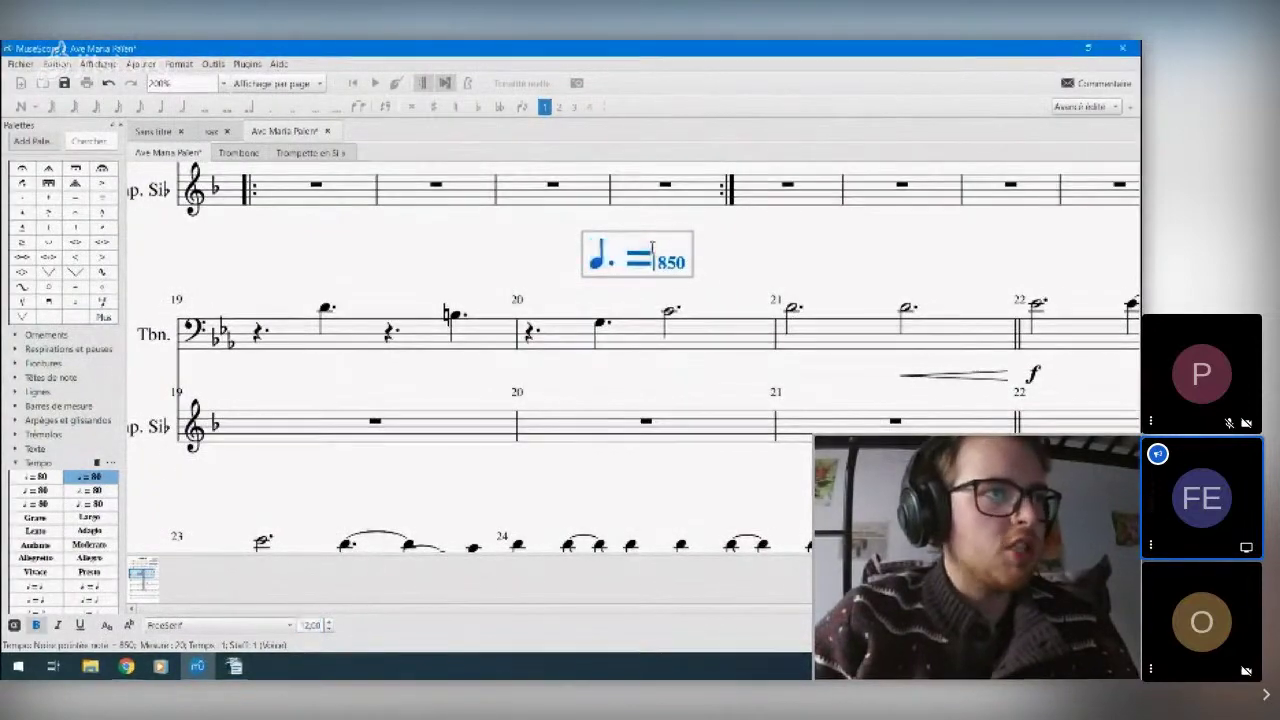
- Remove the equals sign from the measure 20 tempo text and reduce the font size of its note symbol
double_click(598, 260)
click(627, 263)
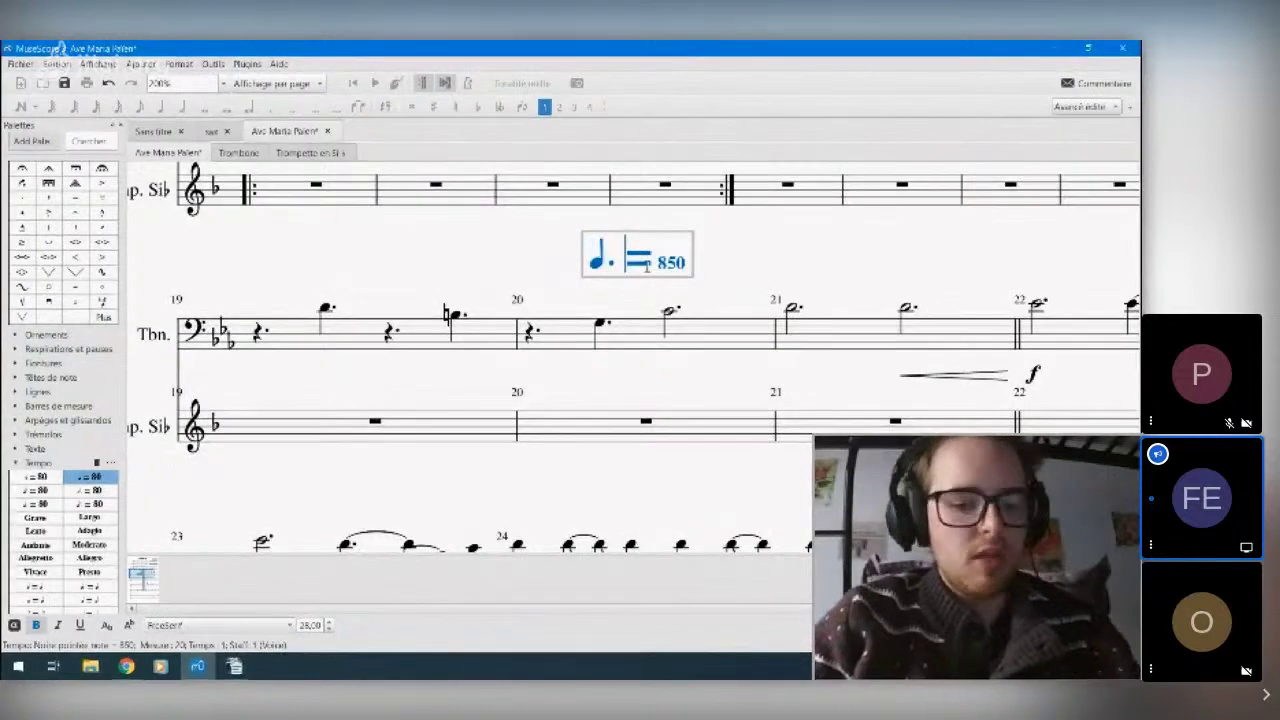
drag(624, 262, 575, 268)
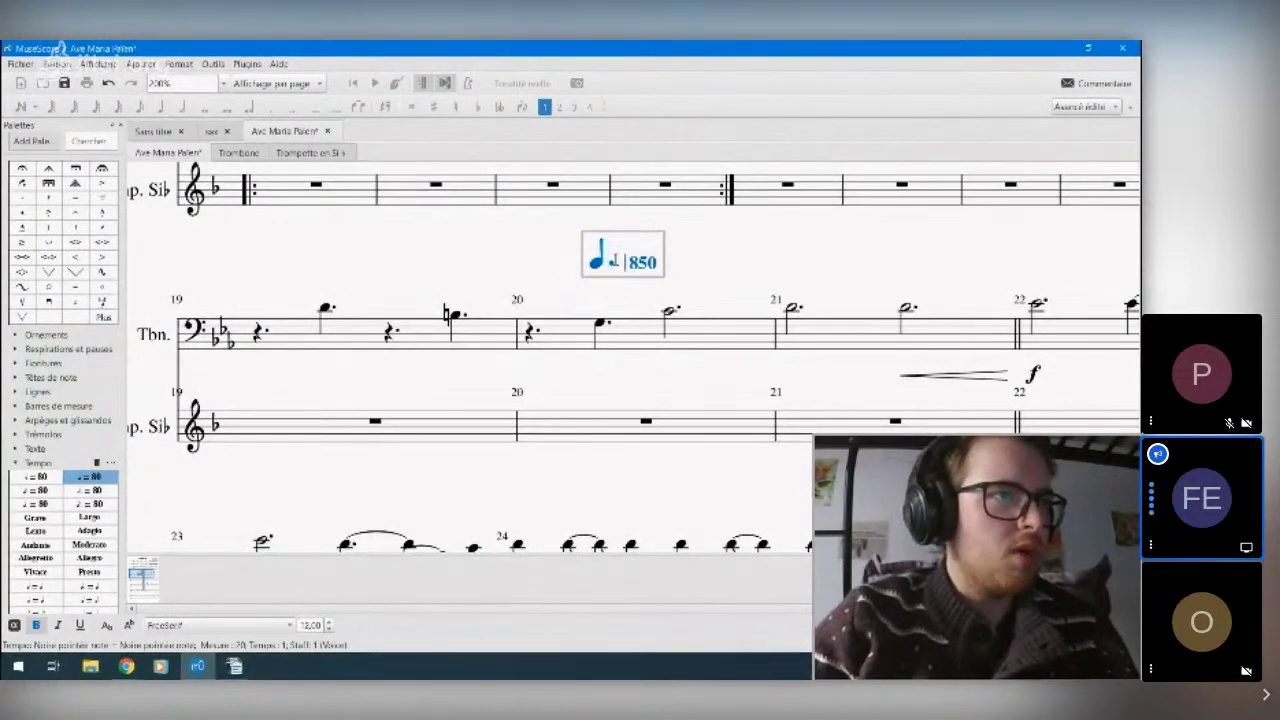
click(327, 631)
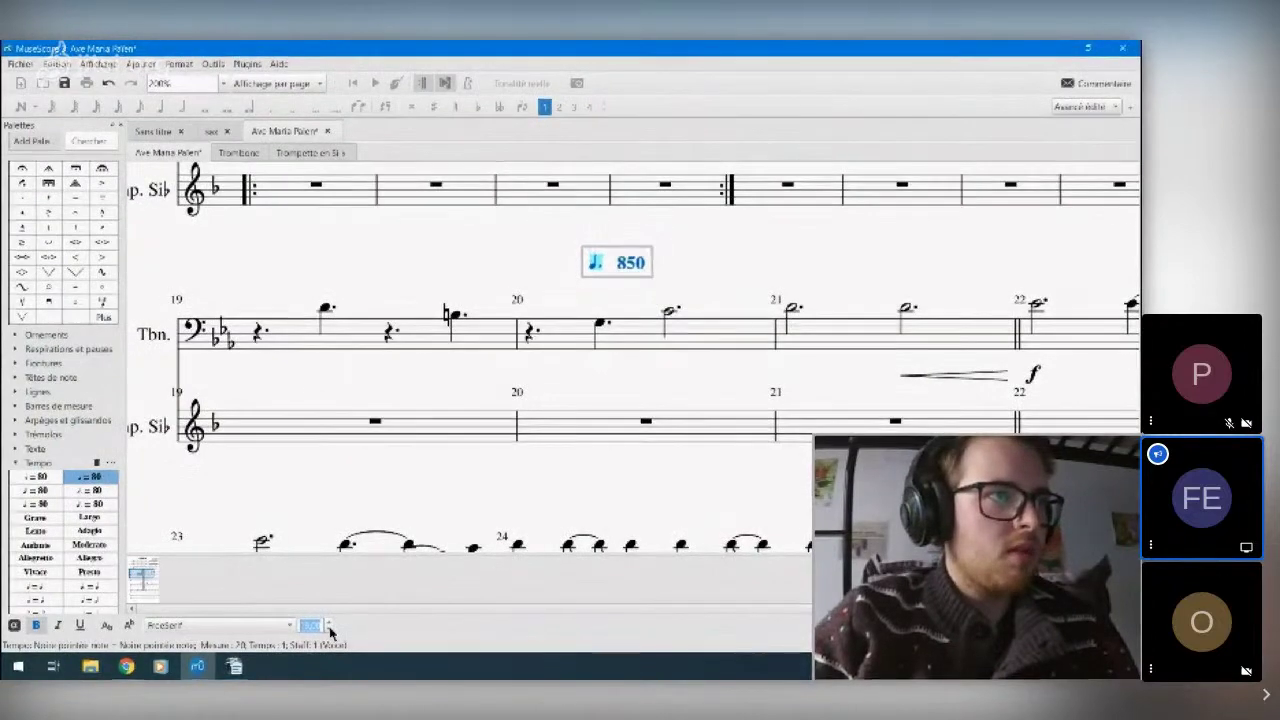
- Set the font of the entire measure 20 tempo text to Gill Sans Ultra Bold
click(283, 630)
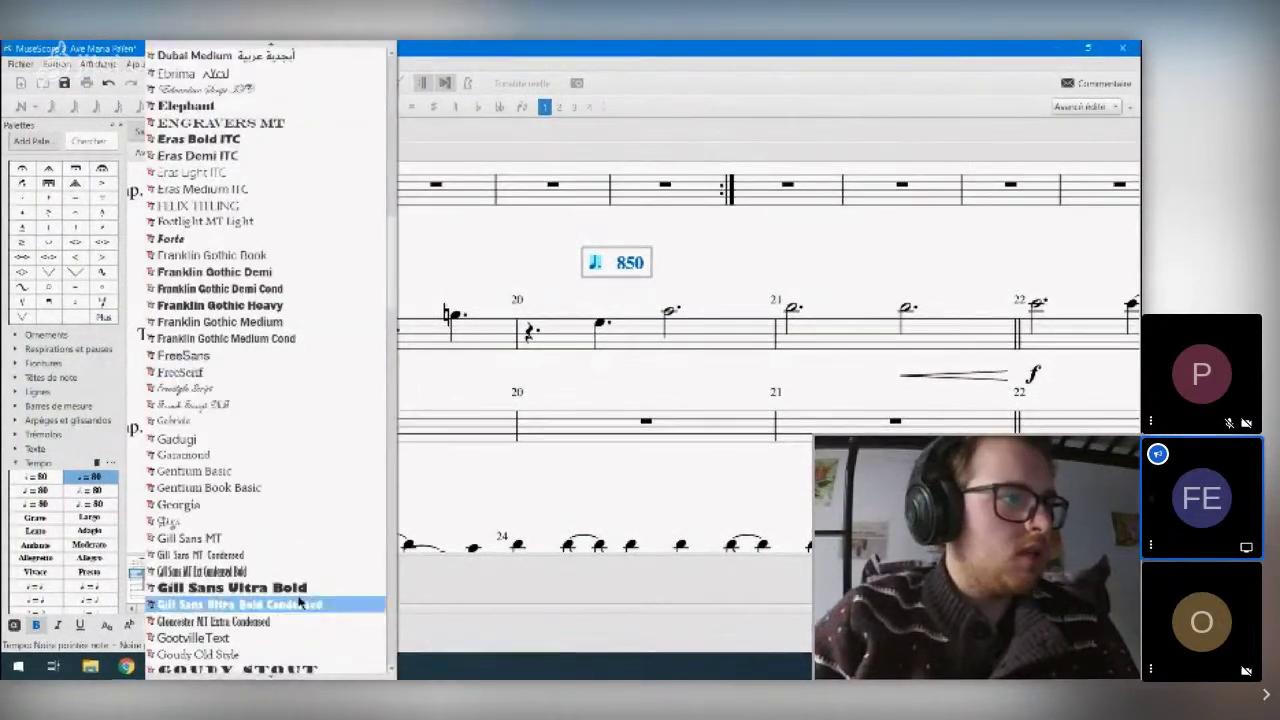
click(257, 486)
key(ctrl+a)
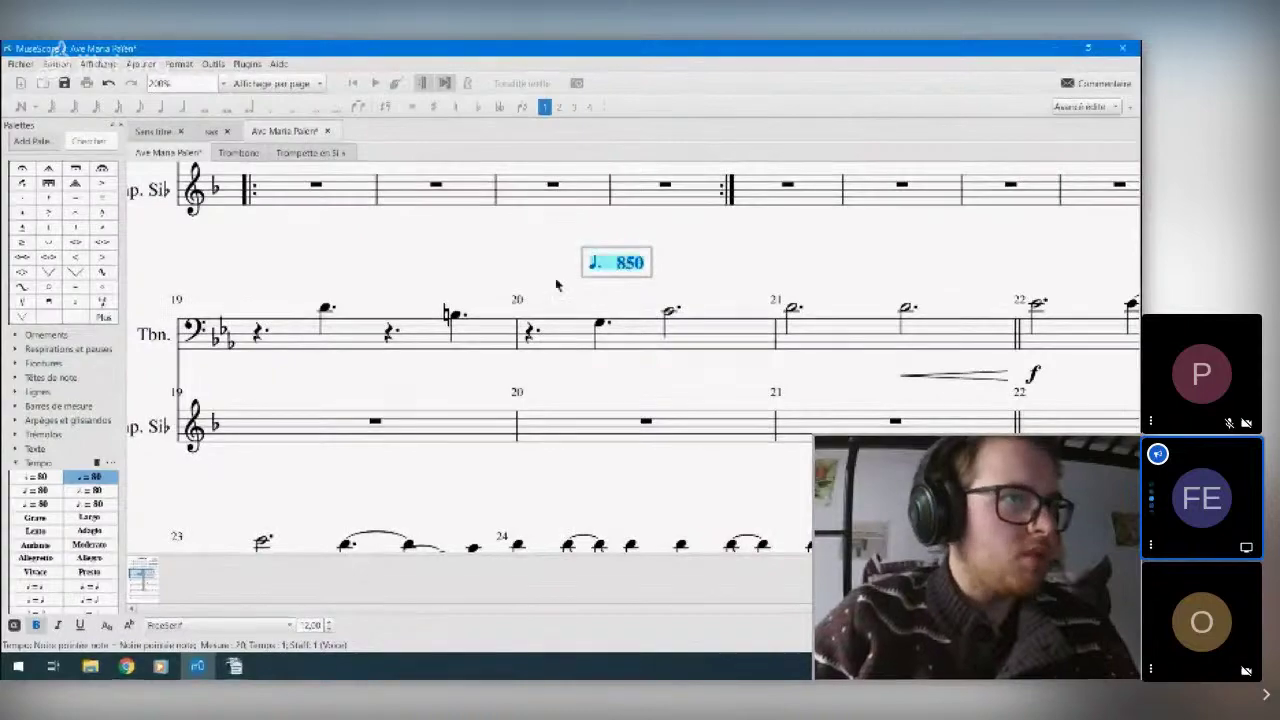
click(285, 625)
click(282, 578)
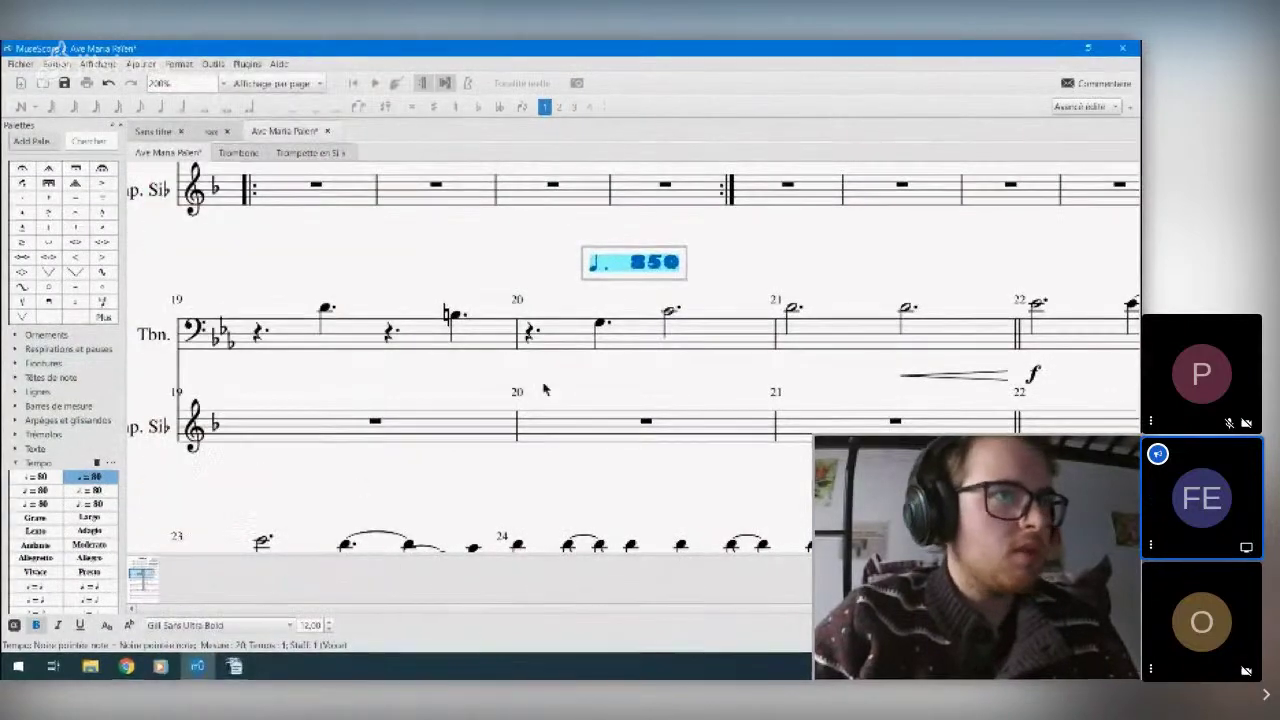
- Enlarge the font size of the entire measure 20 tempo text and delete the text from the score
click(330, 622)
click(330, 622)
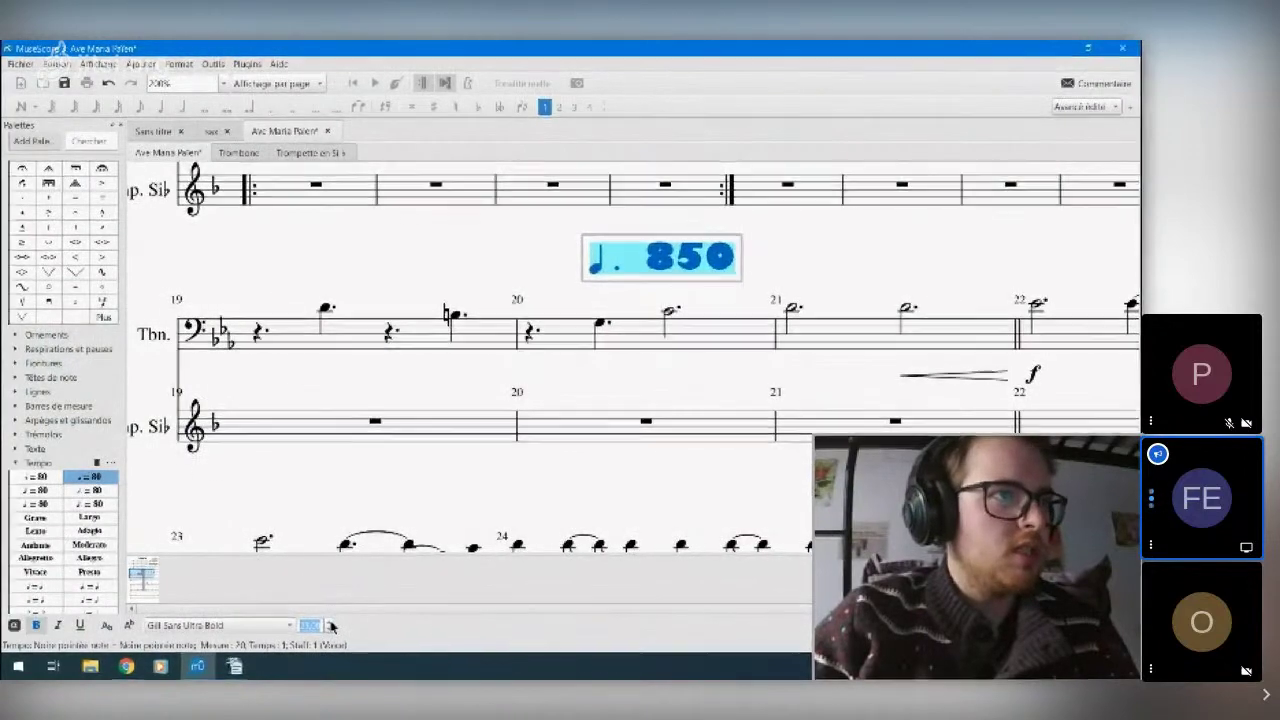
key(Escape)
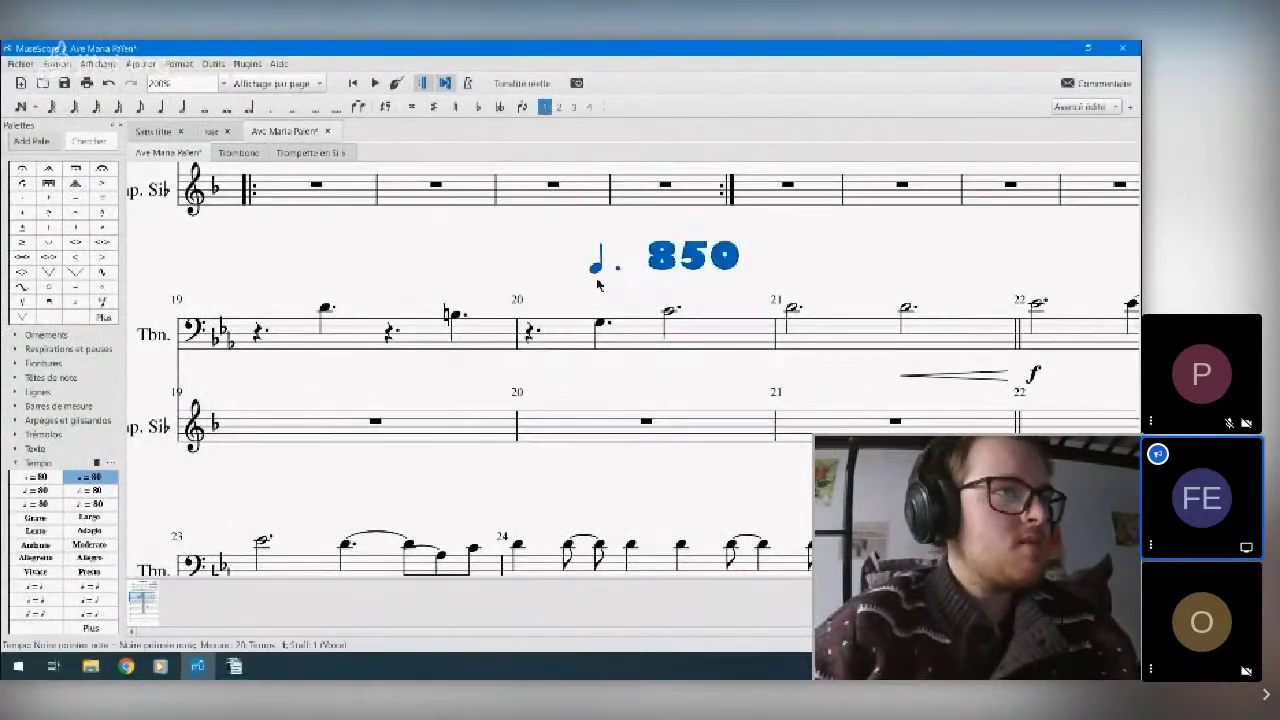
key(Delete)
- Set the font size of the "attention" system text above measure 16 to 21
scroll(749, 297, up, 5)
scroll(531, 409, right, 2)
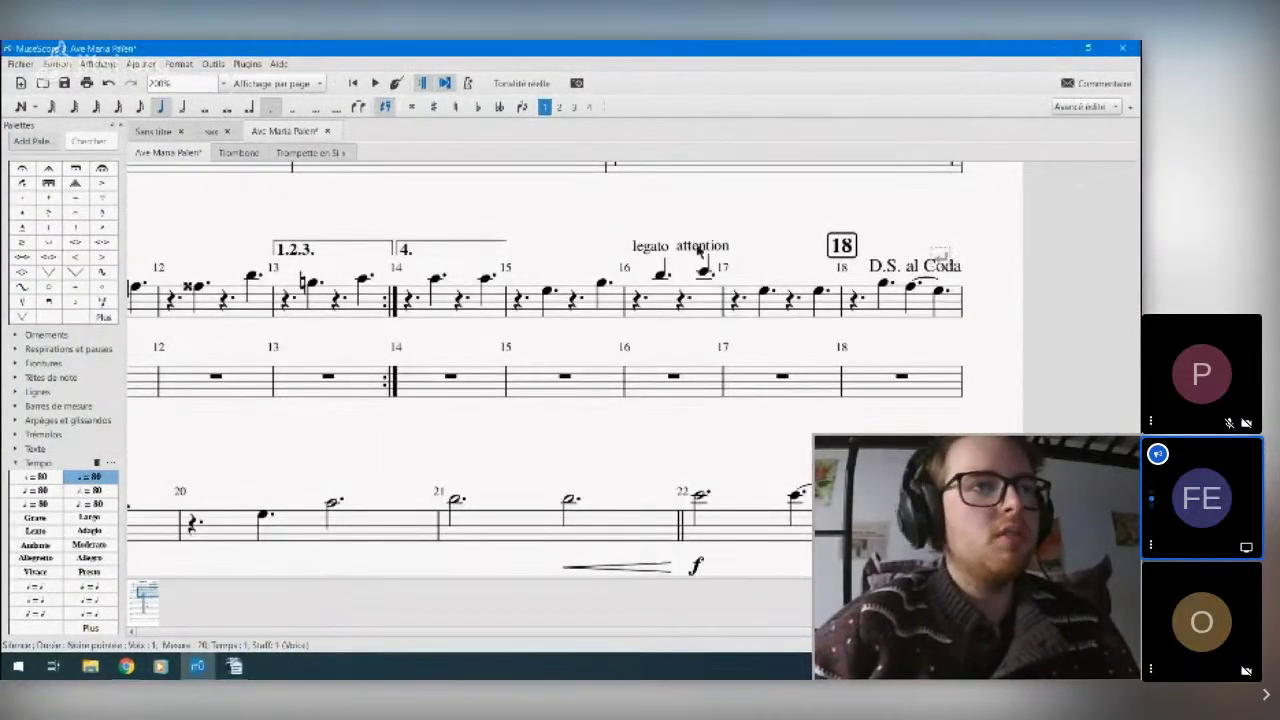
scroll(727, 222, left, 2)
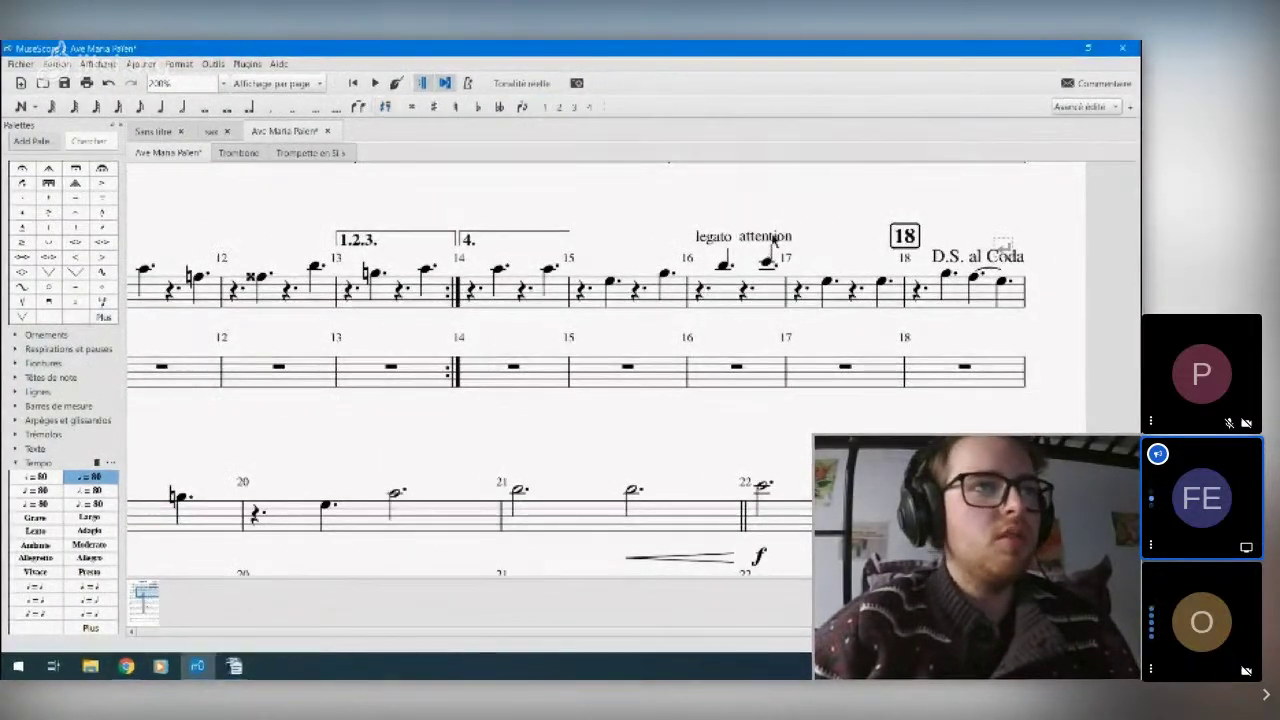
click(766, 237)
double_click(766, 237)
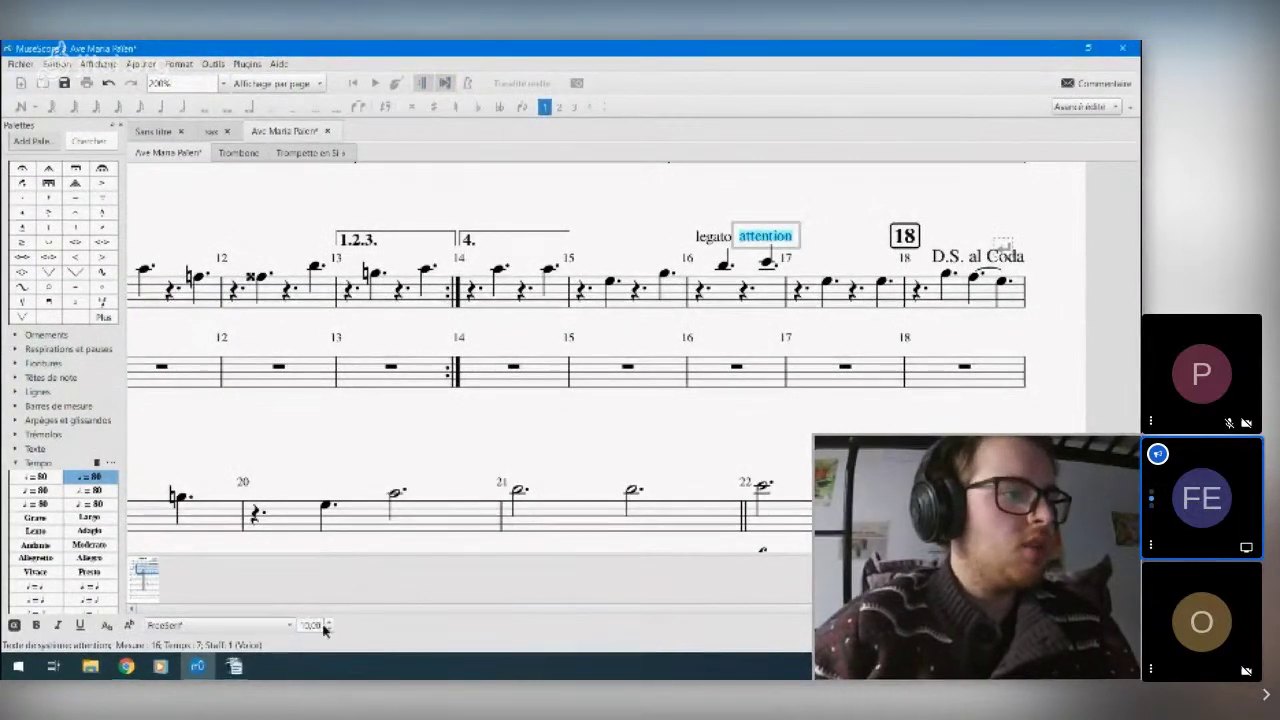
click(329, 628)
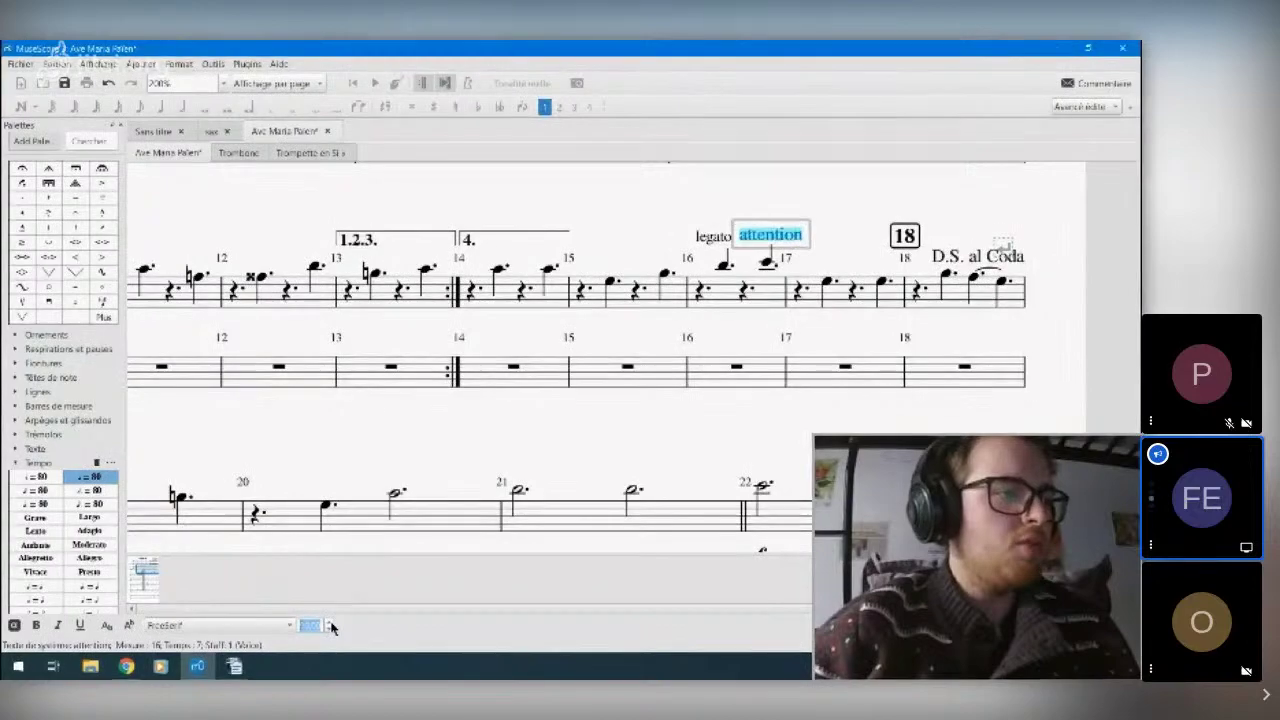
- Set the font of the "attention" system text to Forte
click(289, 624)
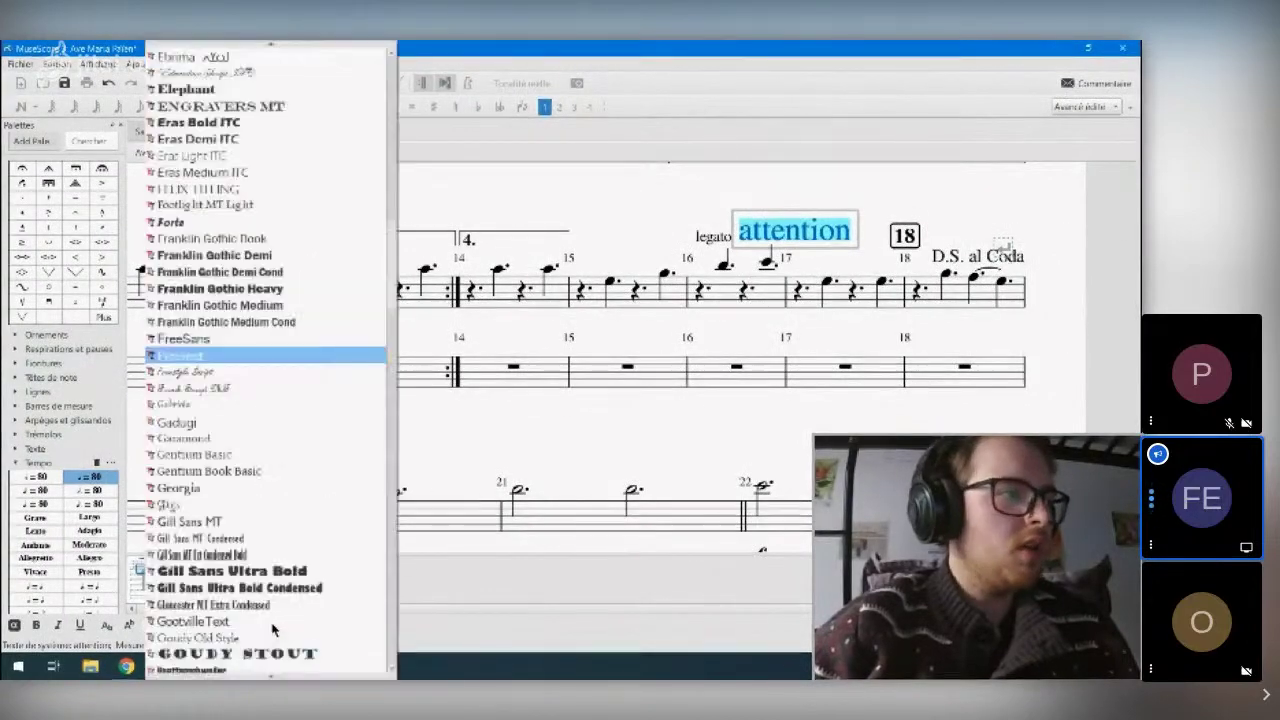
scroll(280, 275, up, 7)
scroll(279, 275, up, 3)
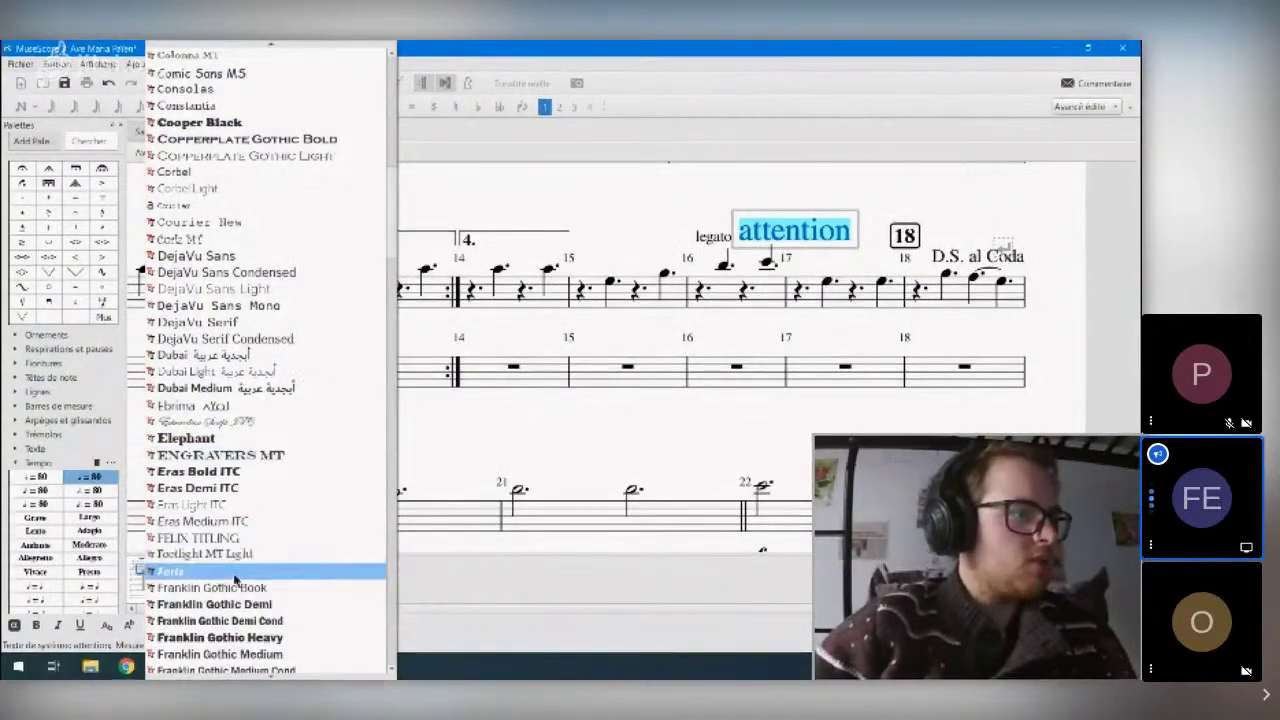
click(215, 571)
- Delete the "attention" system text from measure 16, leaving the legato text in place
drag(661, 440, 648, 468)
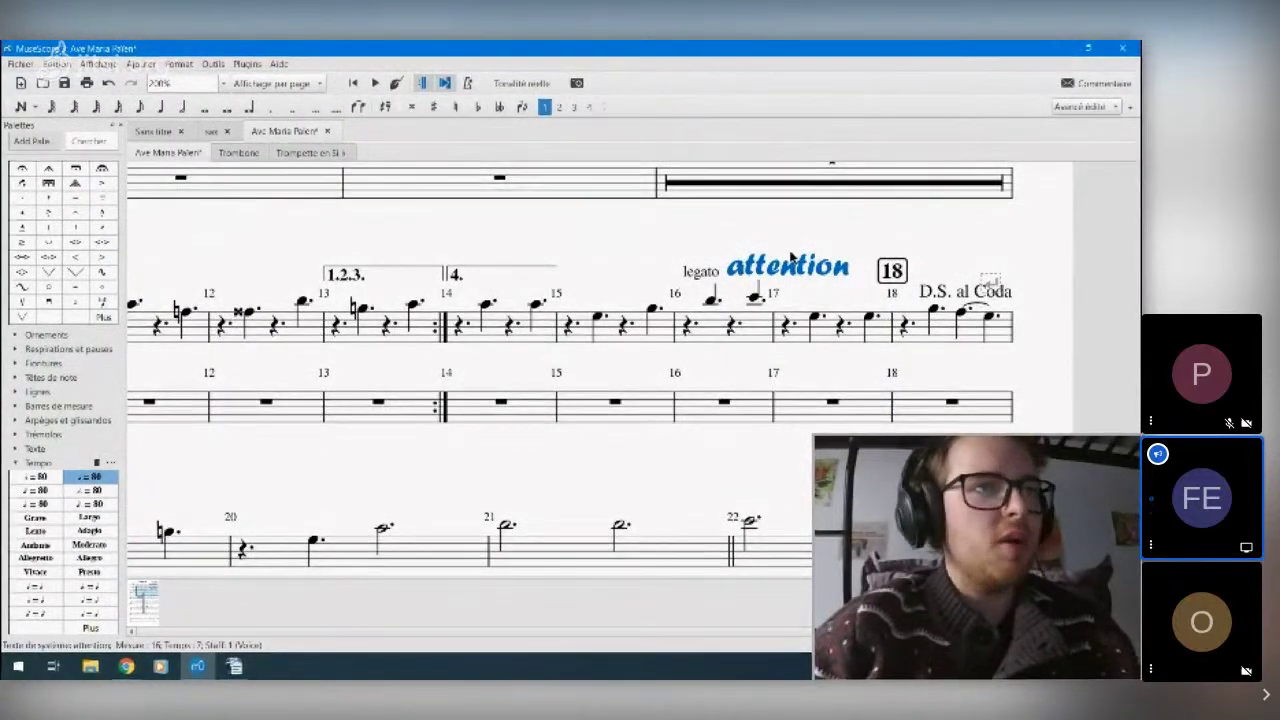
key(ctrl+e)
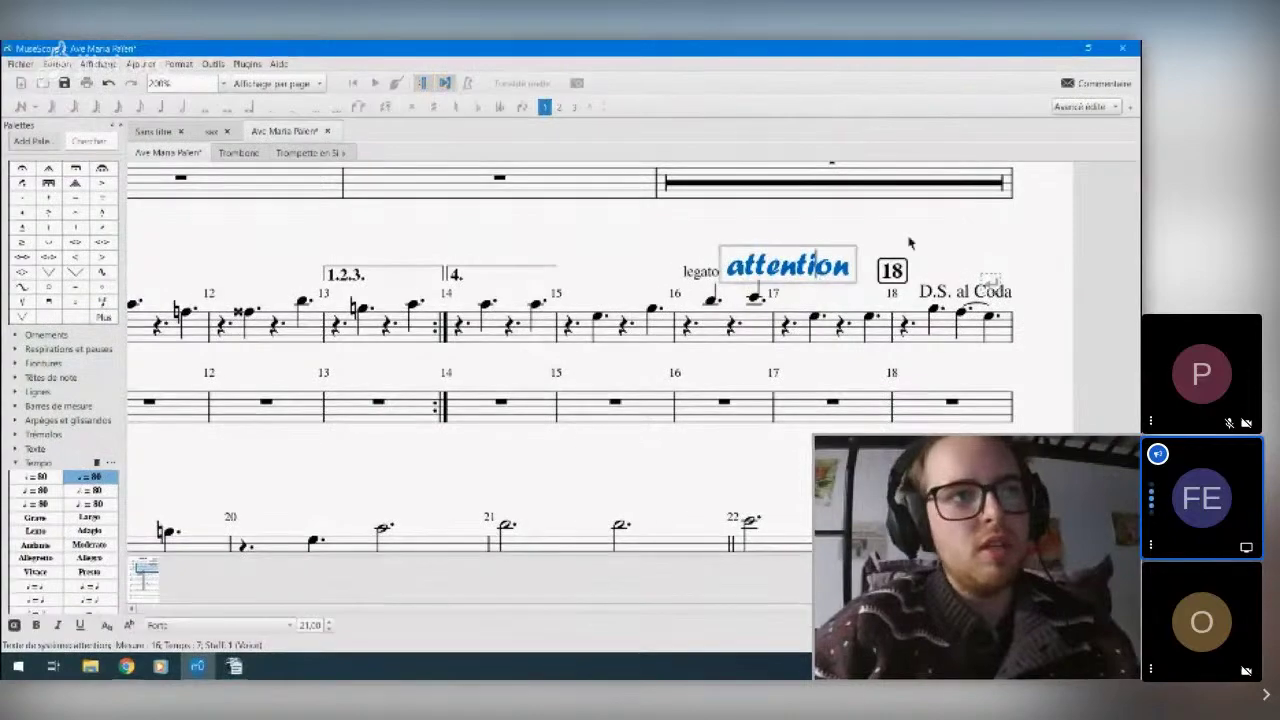
click(842, 286)
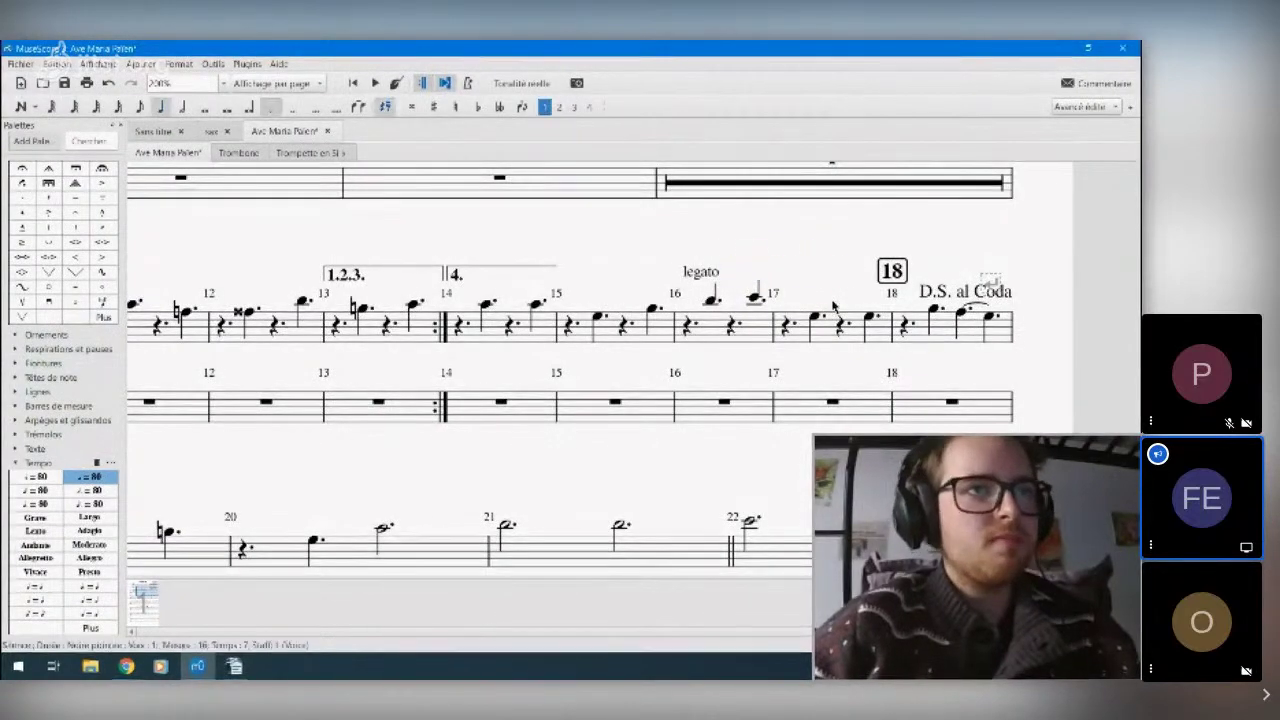
- Switch to the Chrome window, search for "musescore touches raccourcis" and open the MuseScore handbook page Raccourcis clavier
key(alt+Tab)
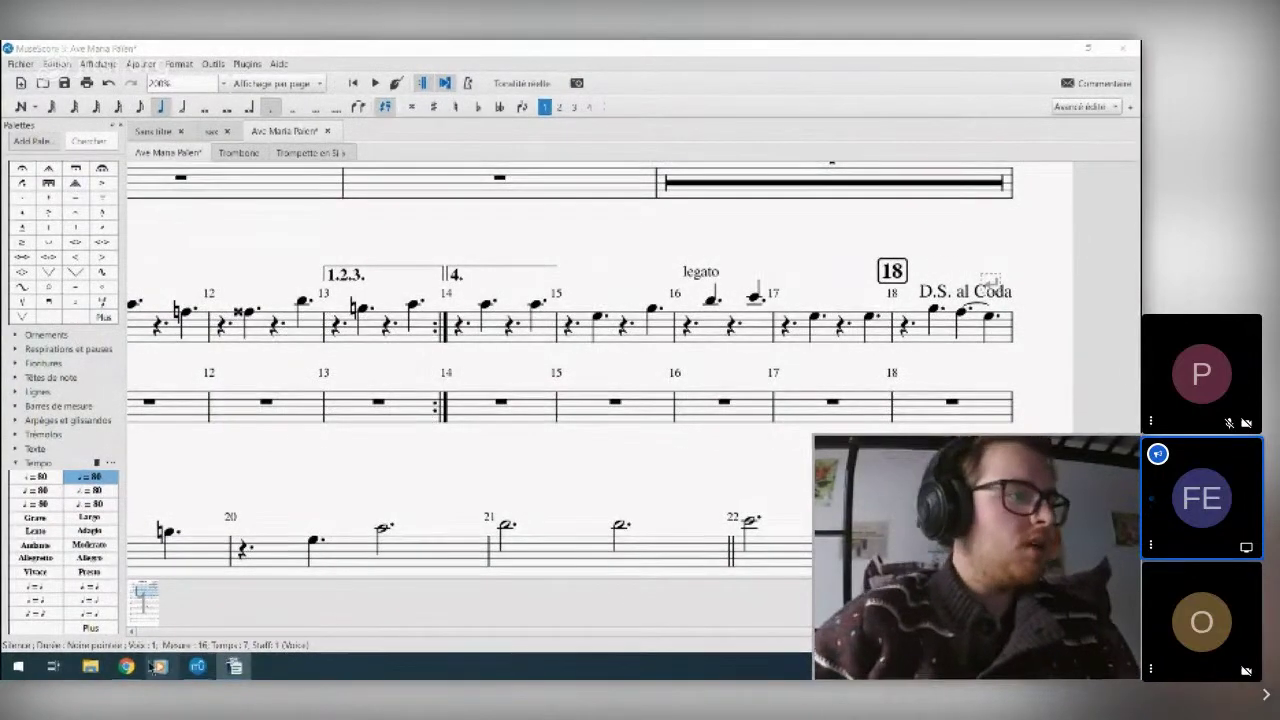
mouse_move(126, 666)
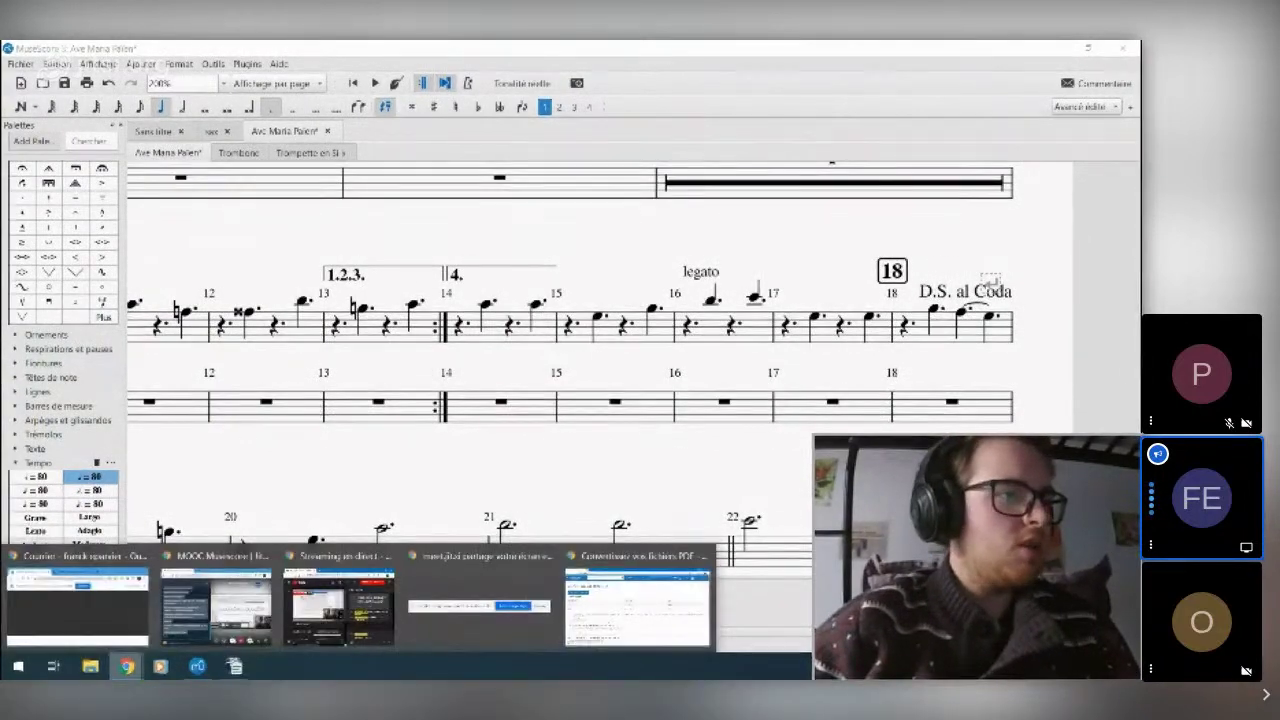
click(645, 605)
click(139, 77)
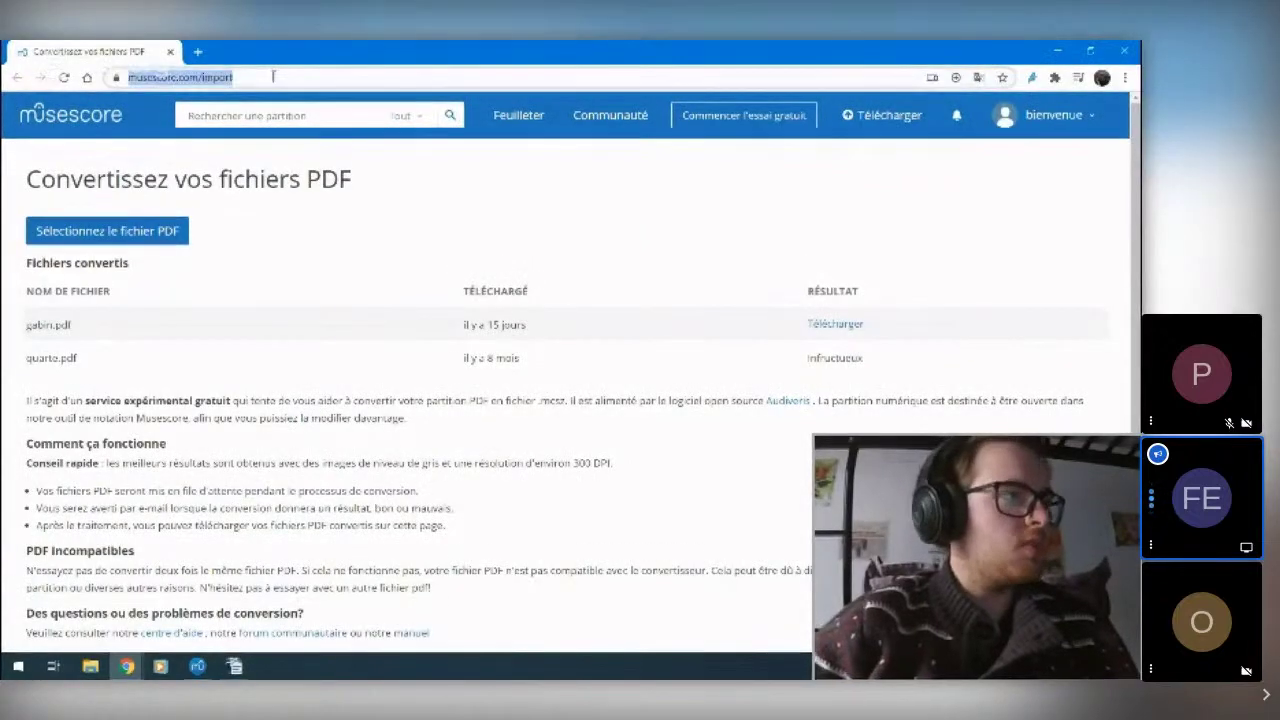
text(musescore)
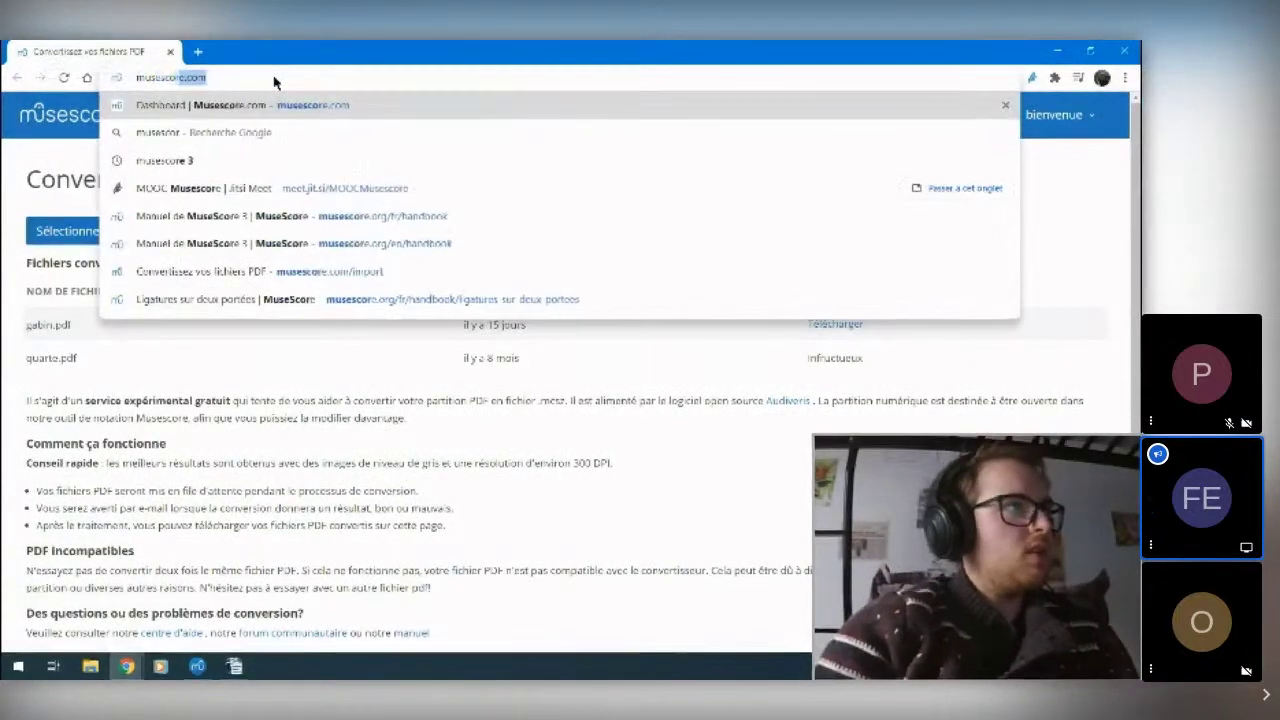
text( touche)
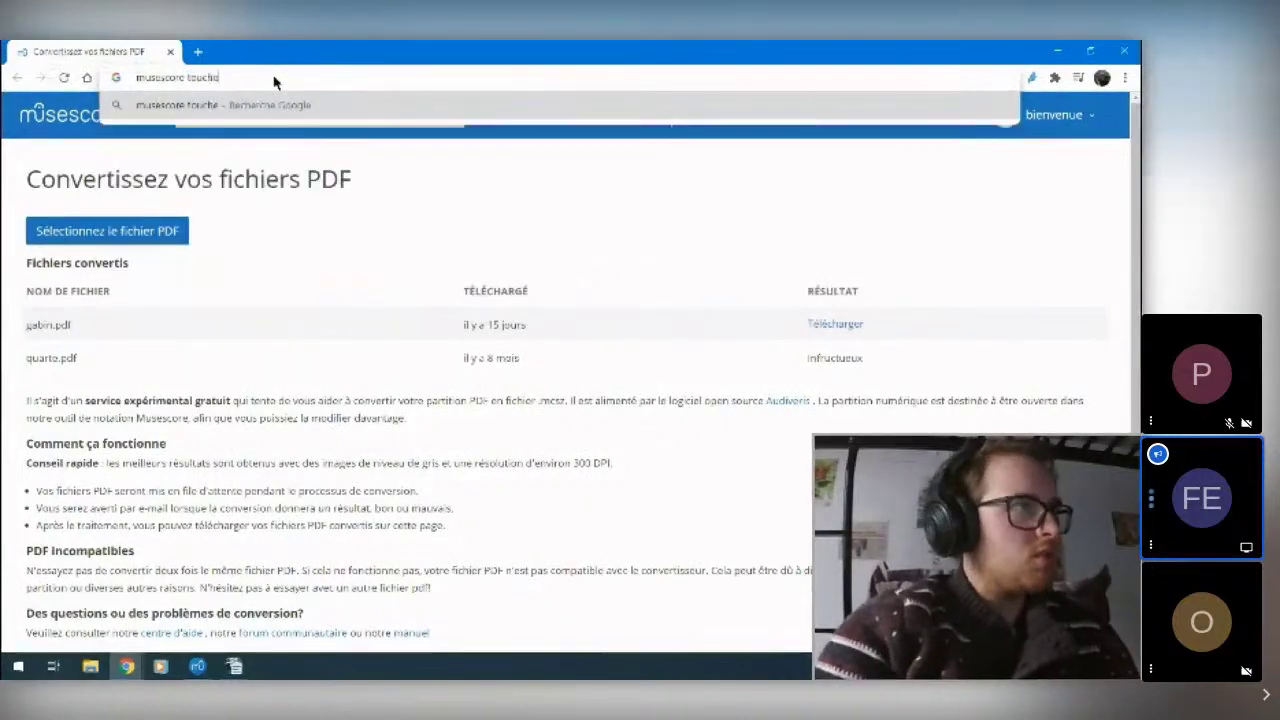
text(s raccourcis)
key(Return)
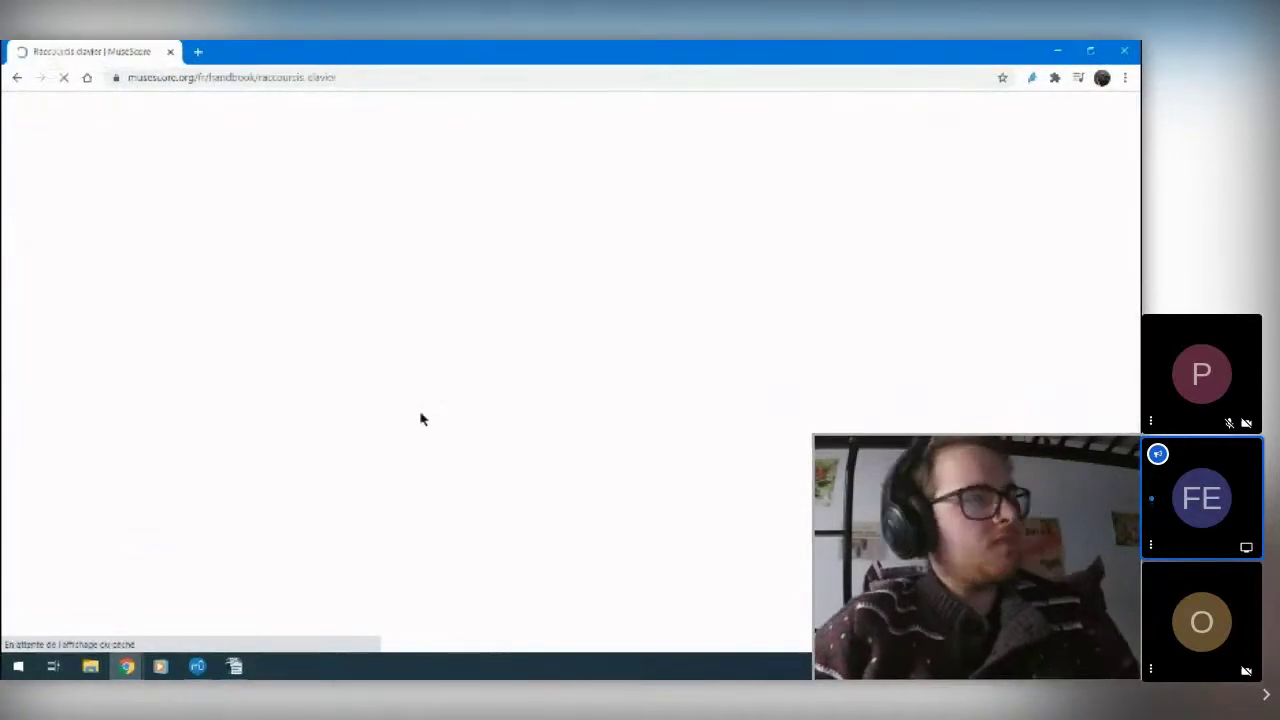
- Look through the handbook's shortcut lists for navigation, note values, layout, articulations, text, lyrics and display
scroll(418, 410, down, 10)
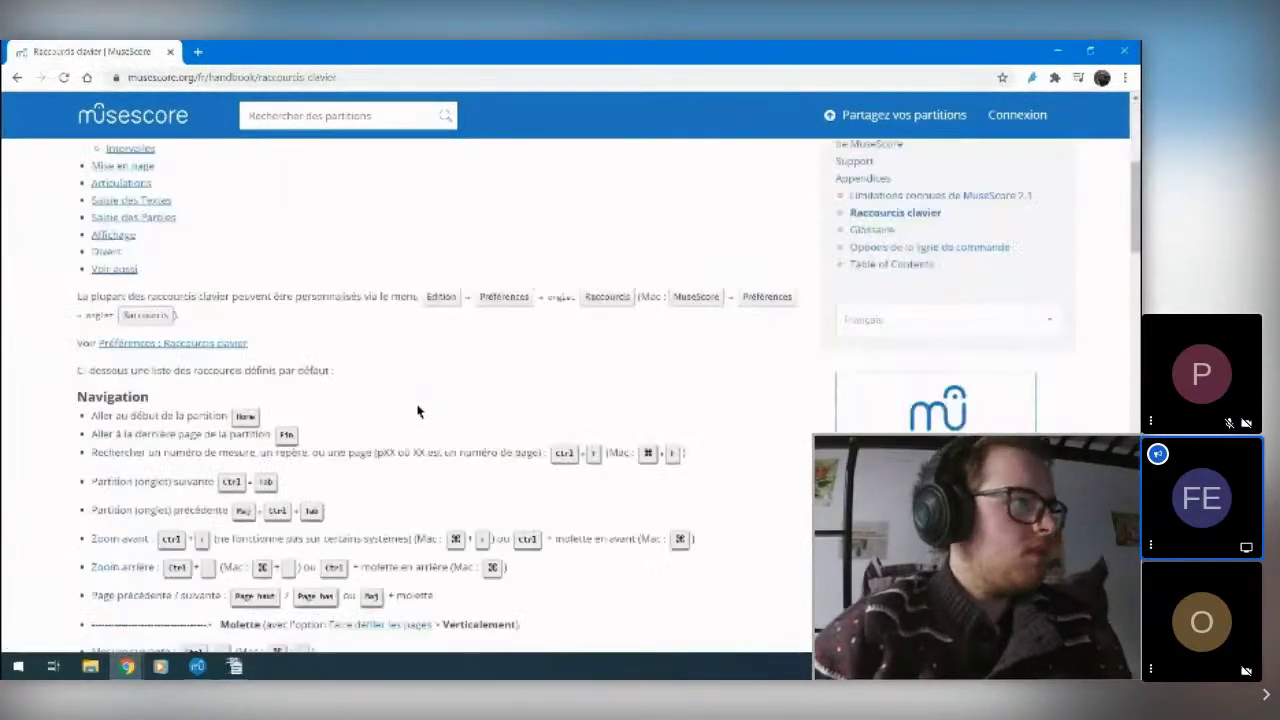
scroll(197, 330, up, 2)
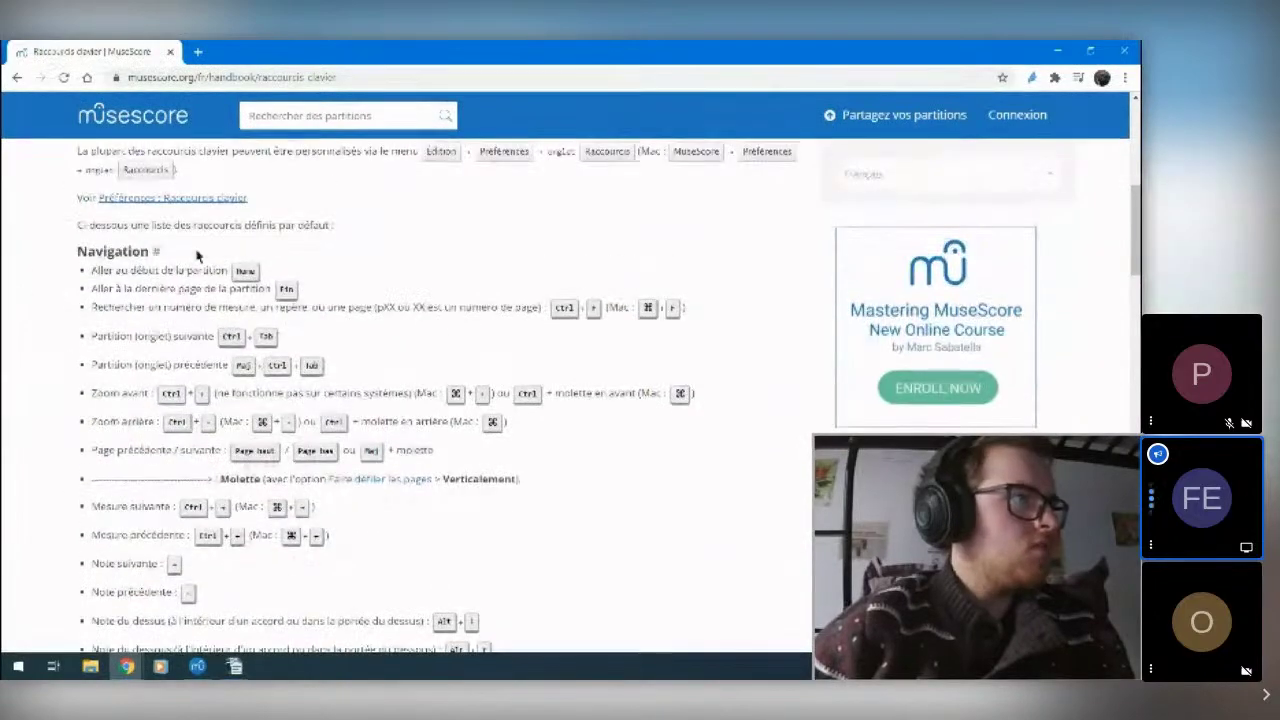
scroll(201, 267, down, 12)
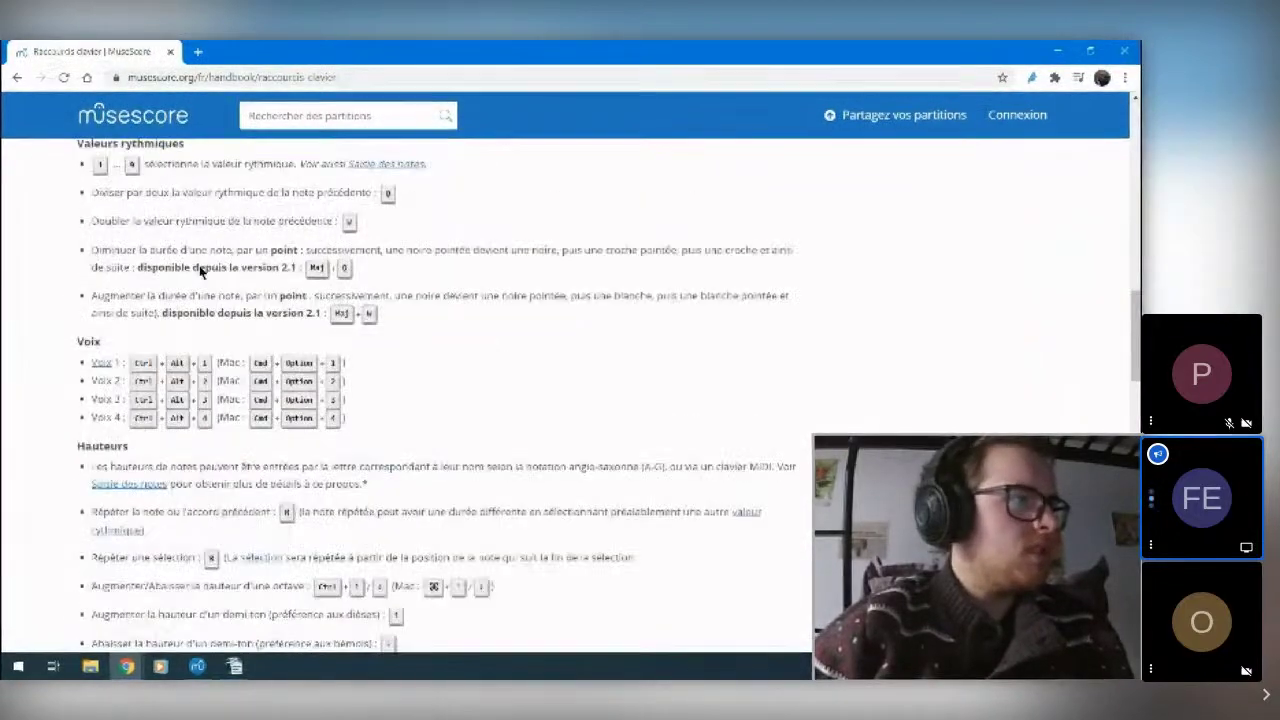
scroll(201, 270, down, 15)
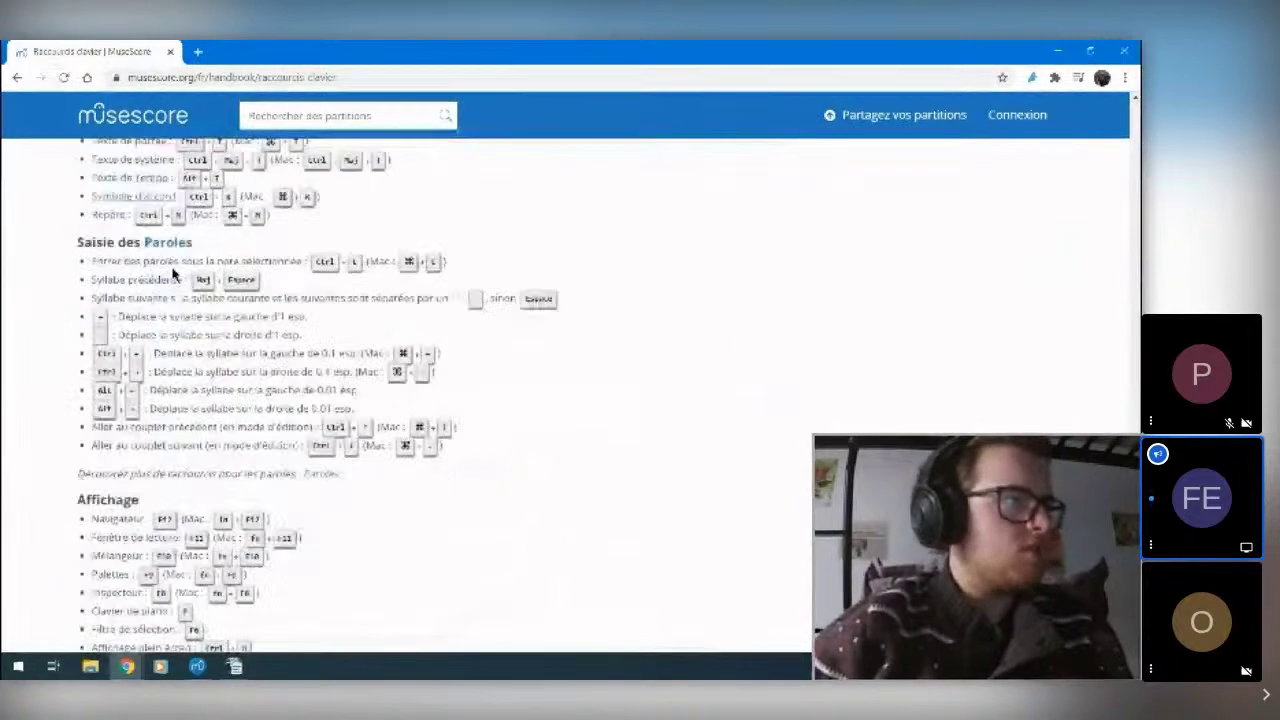
scroll(169, 290, down, 7)
scroll(172, 300, up, 5)
scroll(174, 307, up, 3)
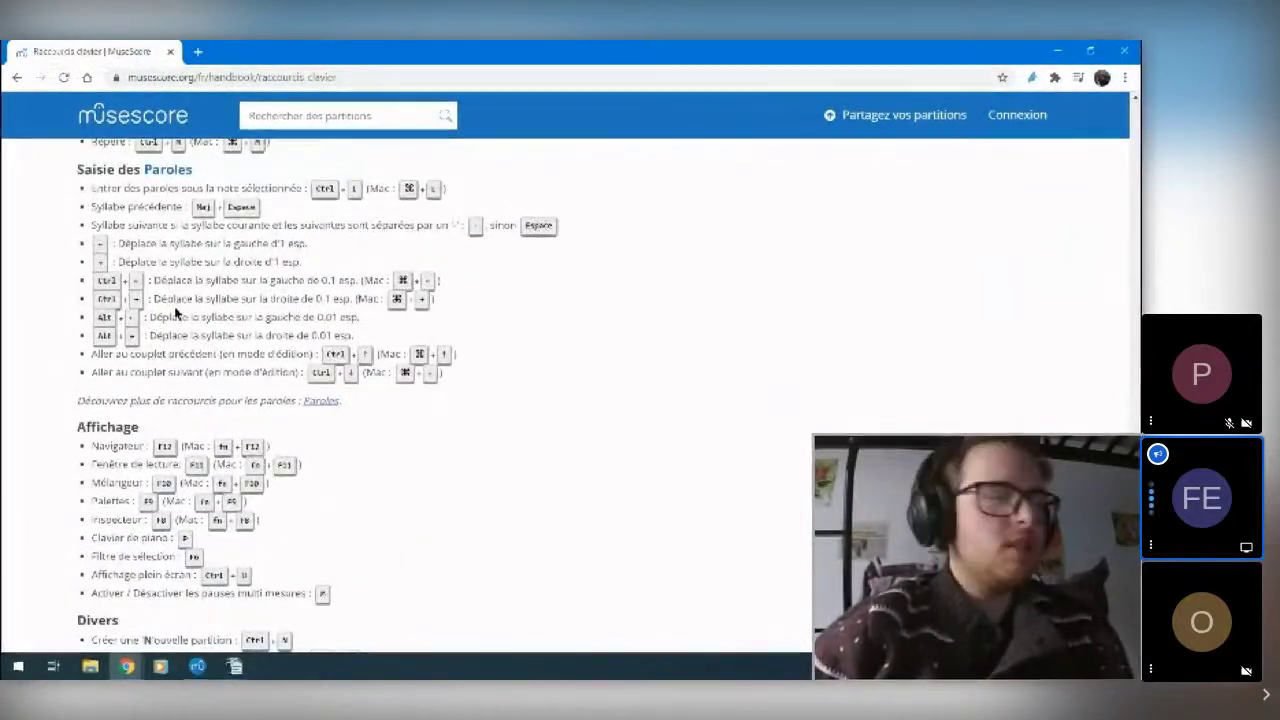
scroll(175, 313, up, 7)
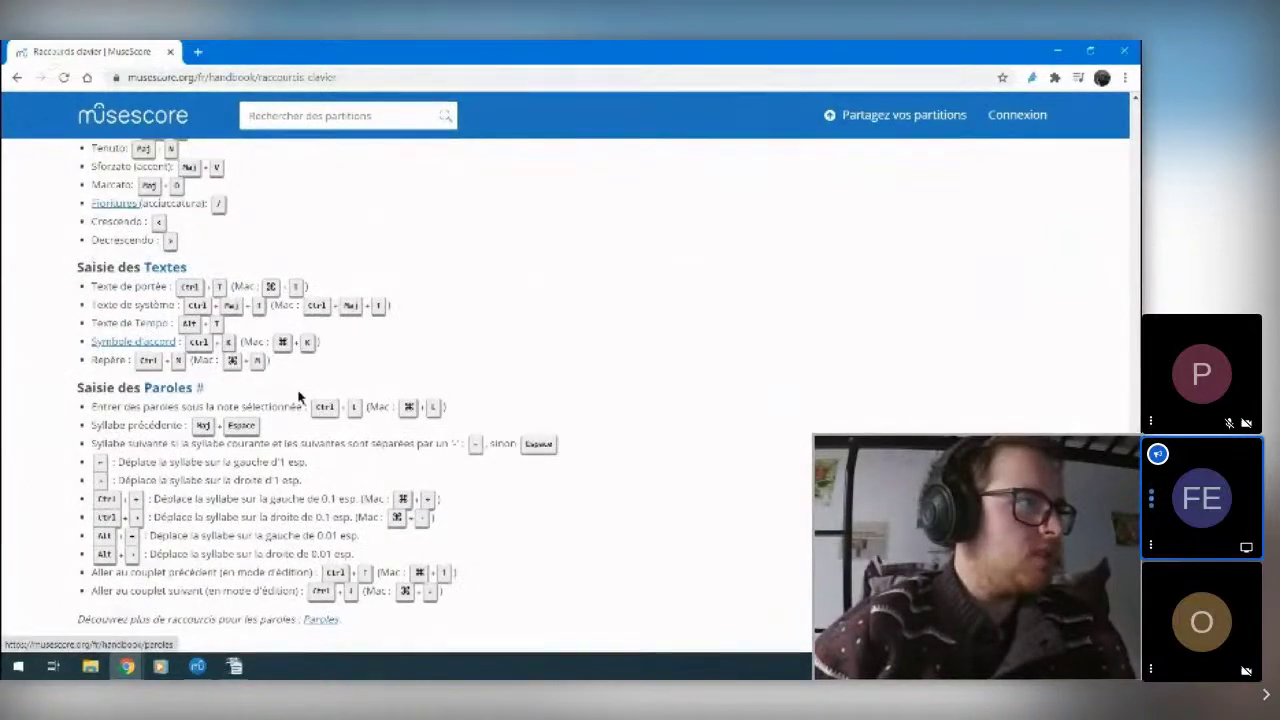
scroll(293, 388, up, 7)
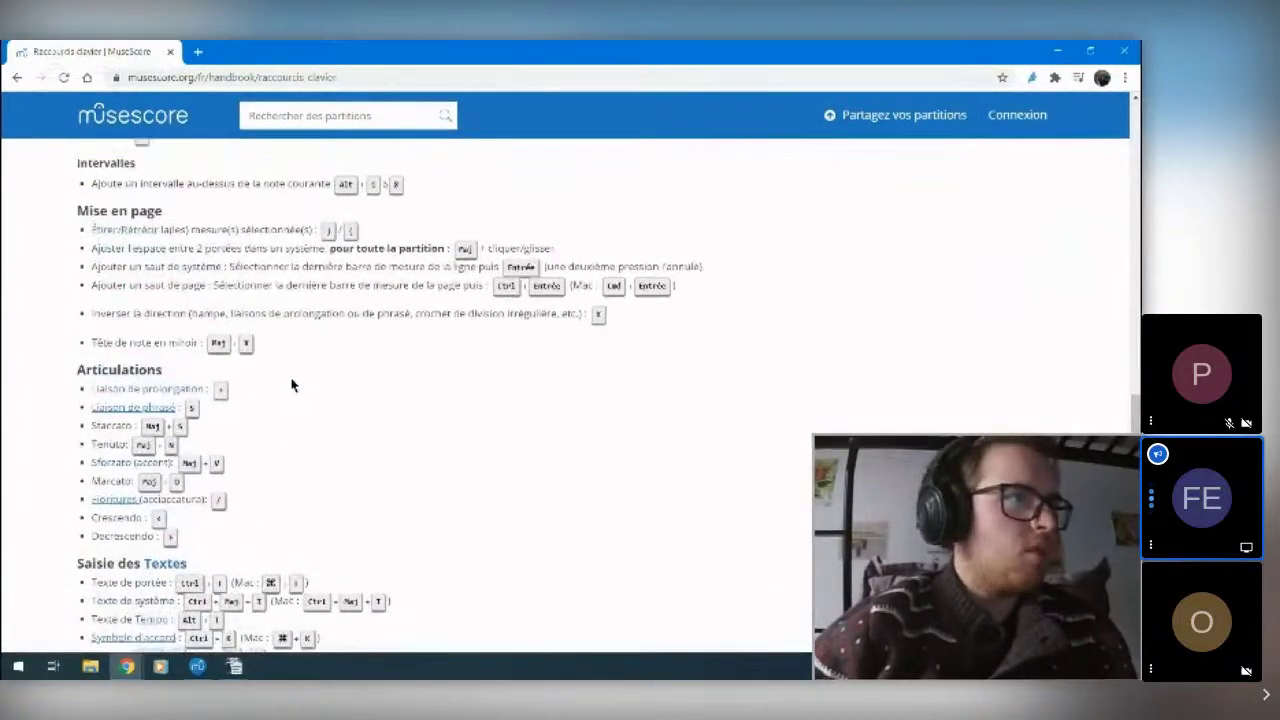
scroll(293, 385, up, 20)
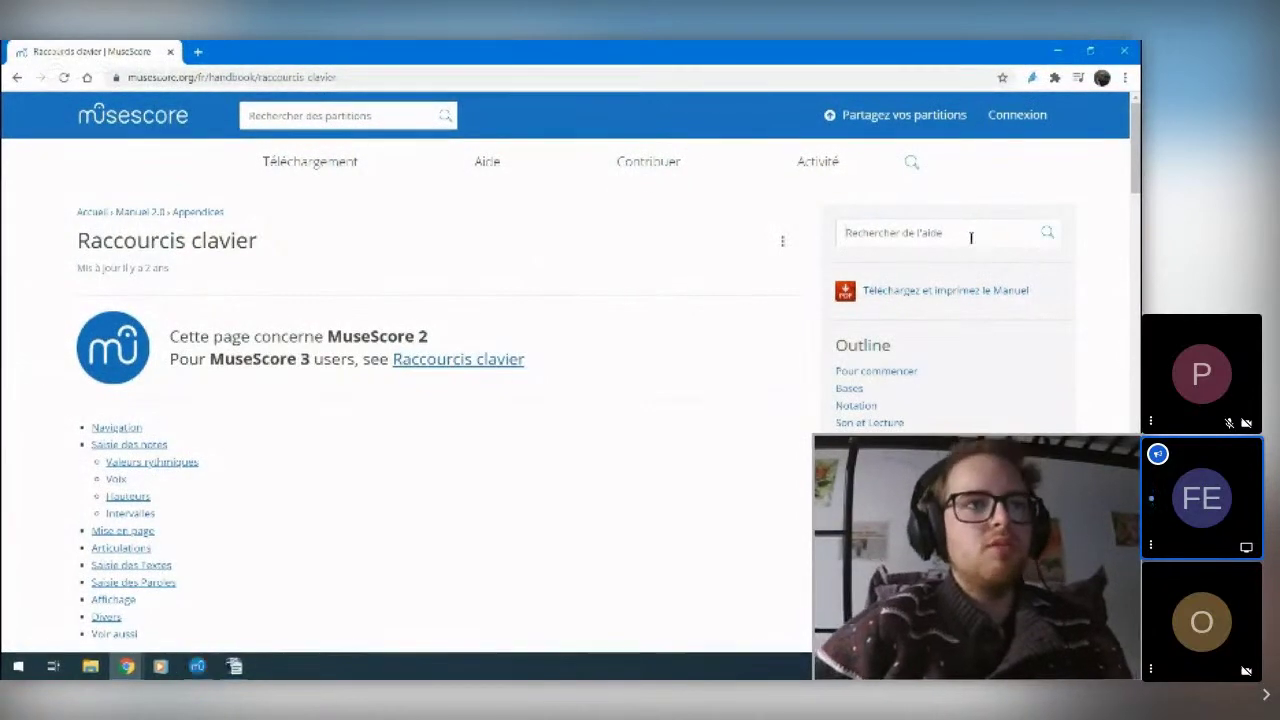
- Search the MuseScore help for "agrandir note" and look over the results
scroll(970, 237, down, 1)
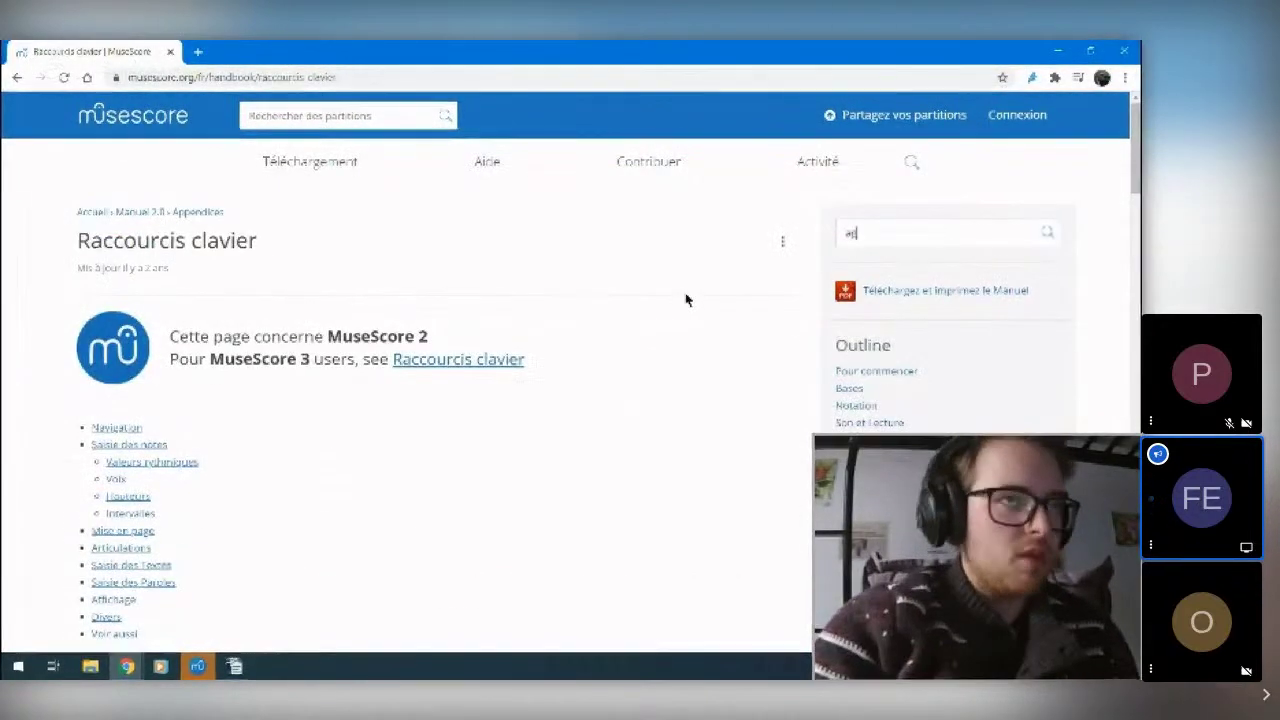
text(note)
key(Return)
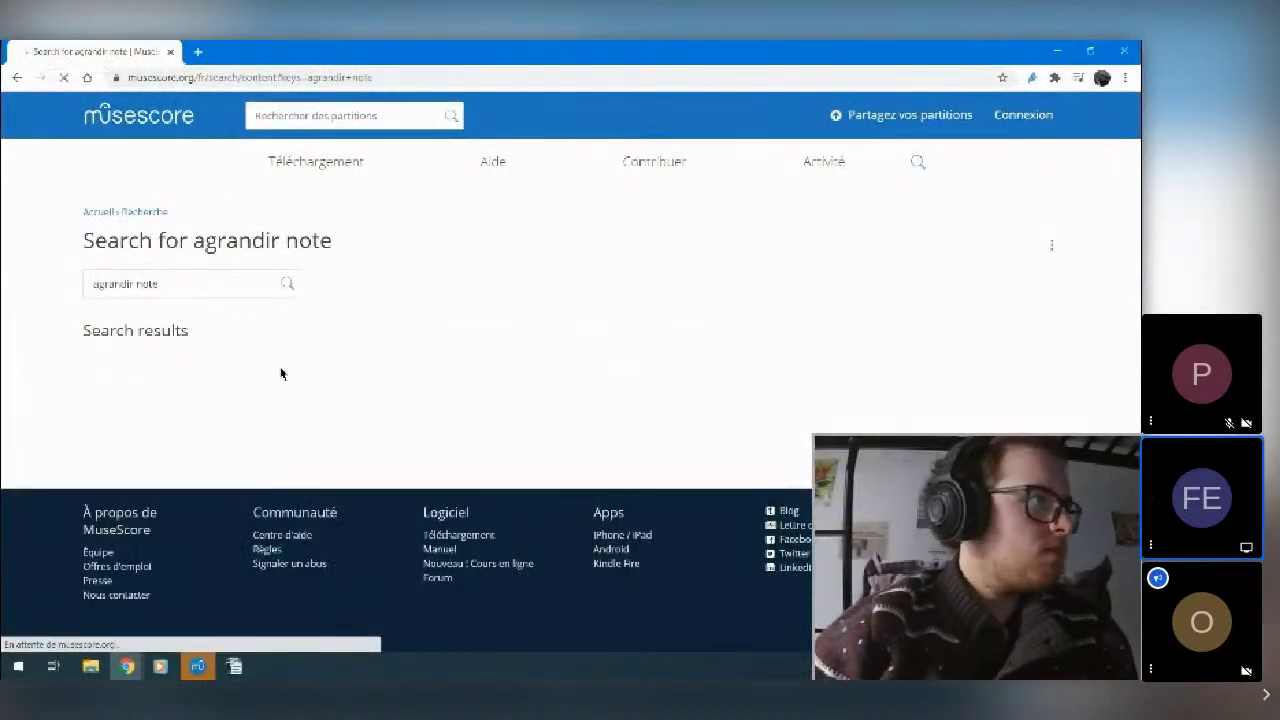
scroll(55, 306, down, 1)
scroll(53, 308, down, 2)
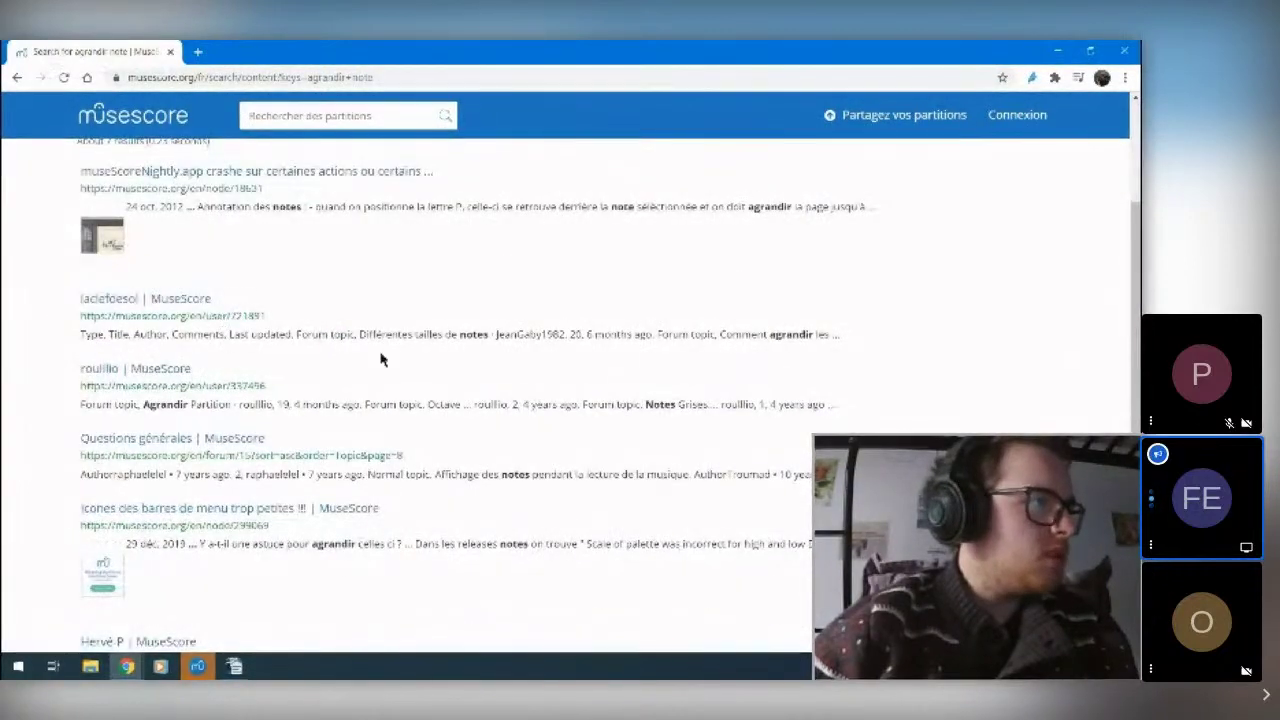
- Open the Questions générales forum from the search results and look over its topics
scroll(380, 359, down, 1)
scroll(370, 358, down, 1)
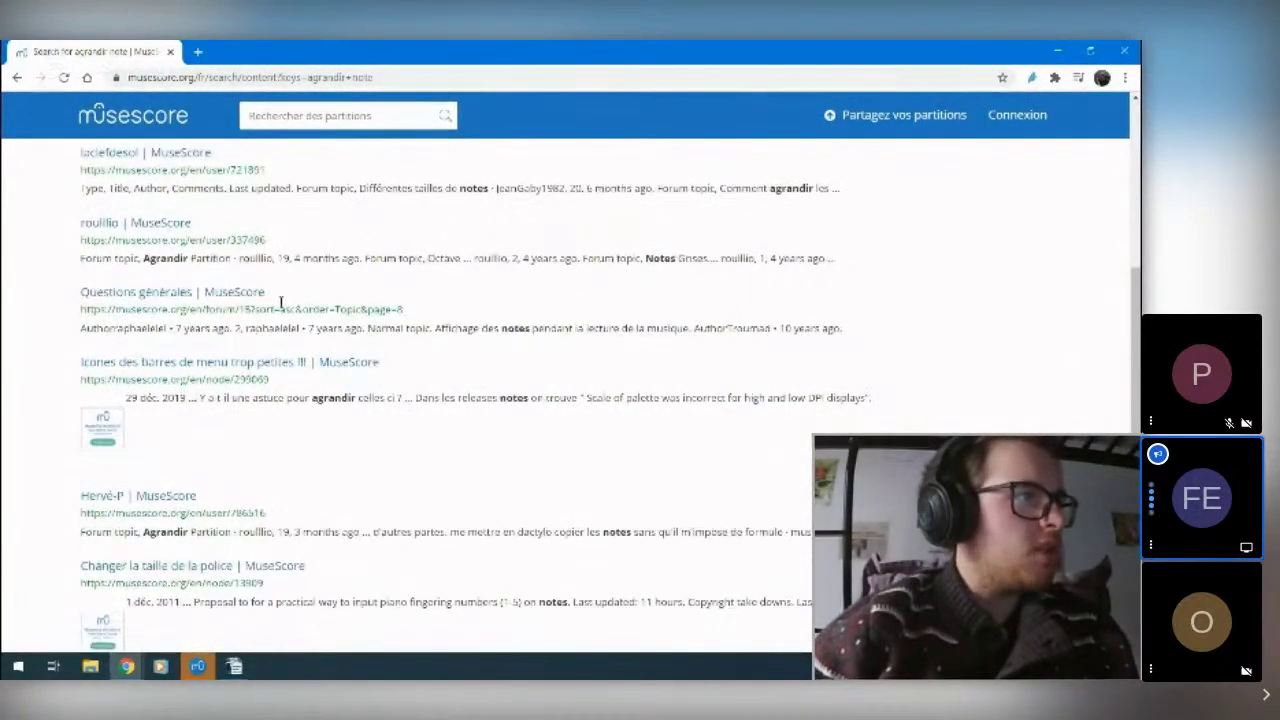
click(243, 299)
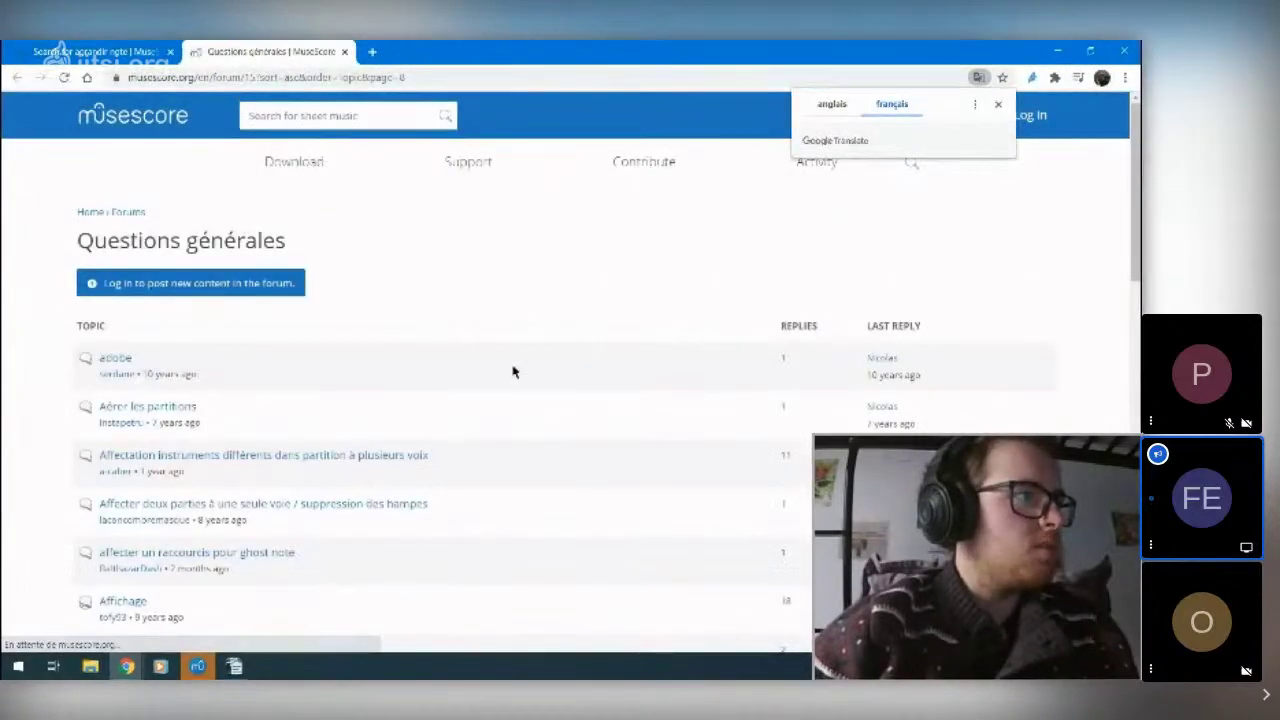
scroll(443, 374, down, 2)
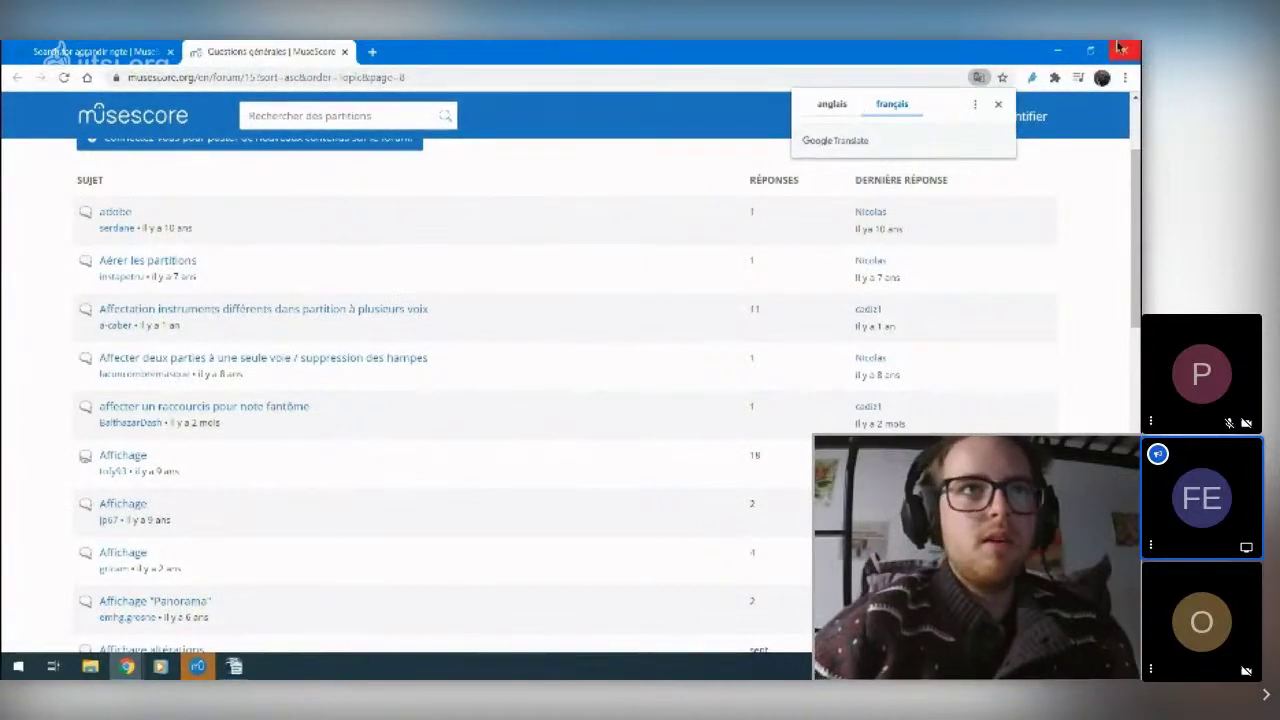
- Switch back to MuseScore, collapse the Tempo palette and expand the Texte palette
key(alt+Tab)
drag(504, 347, 583, 354)
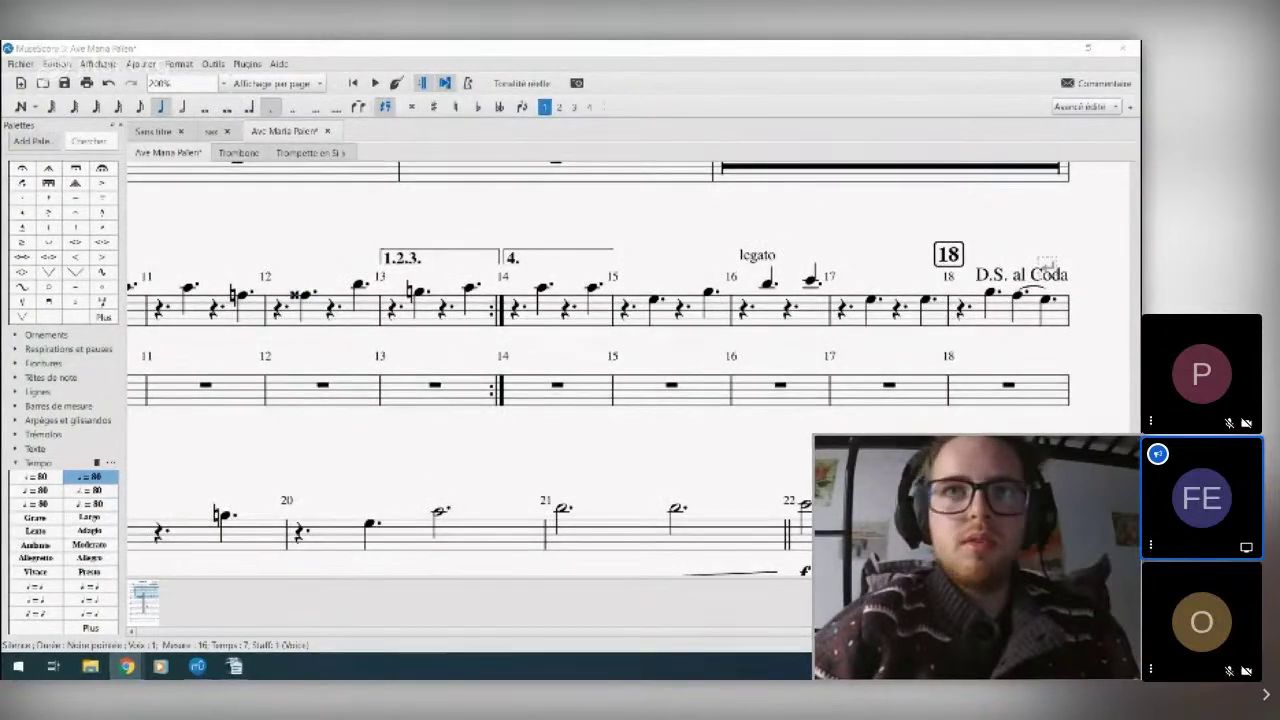
click(31, 463)
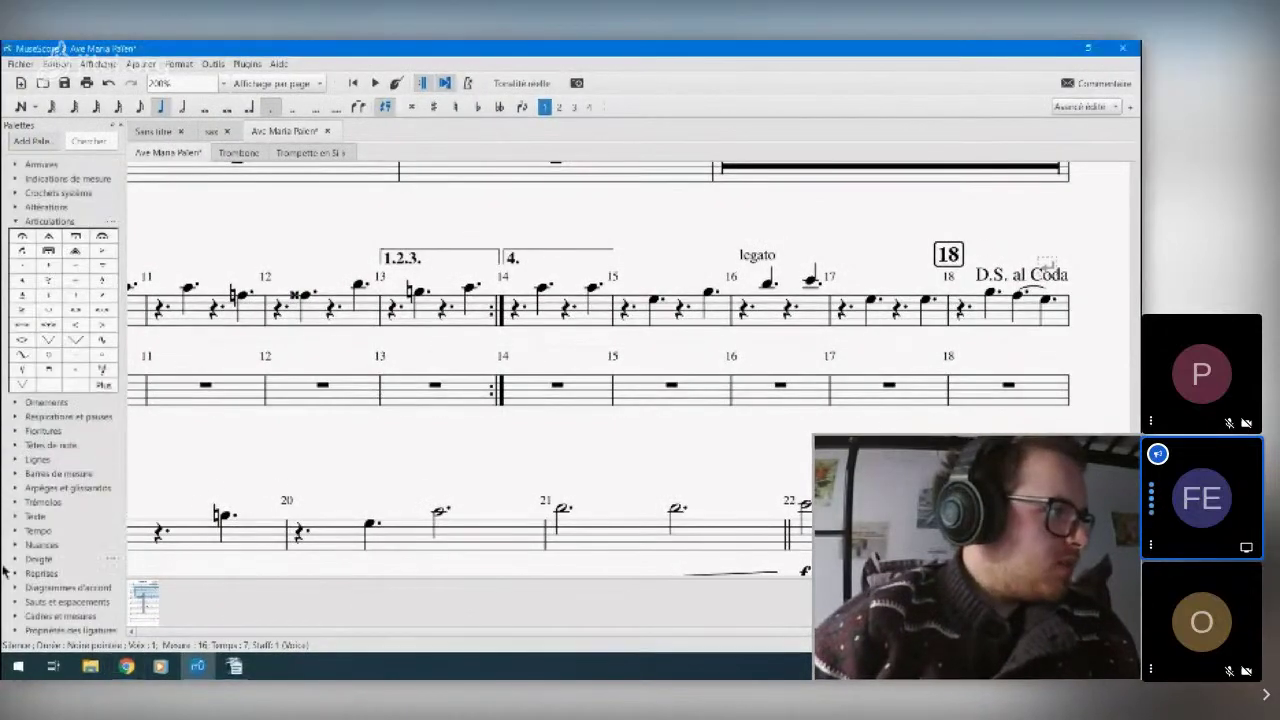
click(15, 517)
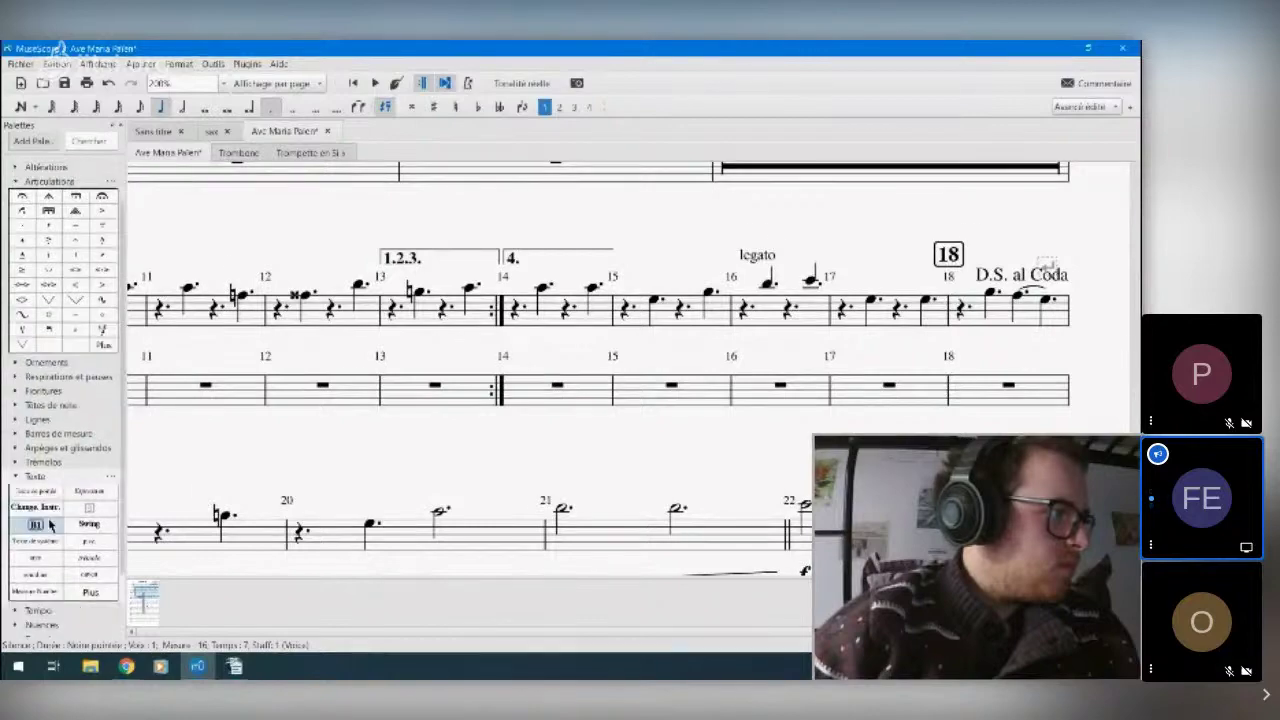
drag(275, 436, 420, 471)
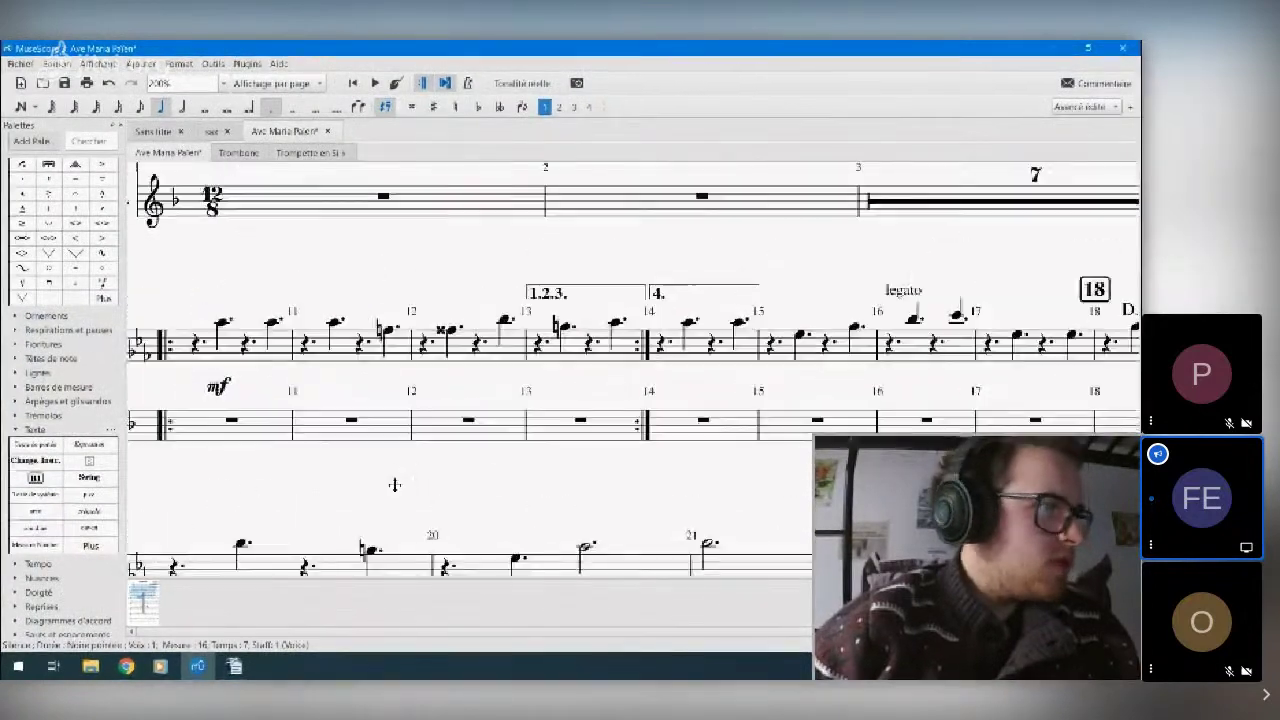
- Check the measure properties of the trombone's measure 20 and close them without applying changes
scroll(477, 380, up, 3)
scroll(480, 370, down, 2)
scroll(520, 320, down, 1)
scroll(520, 320, down, 3)
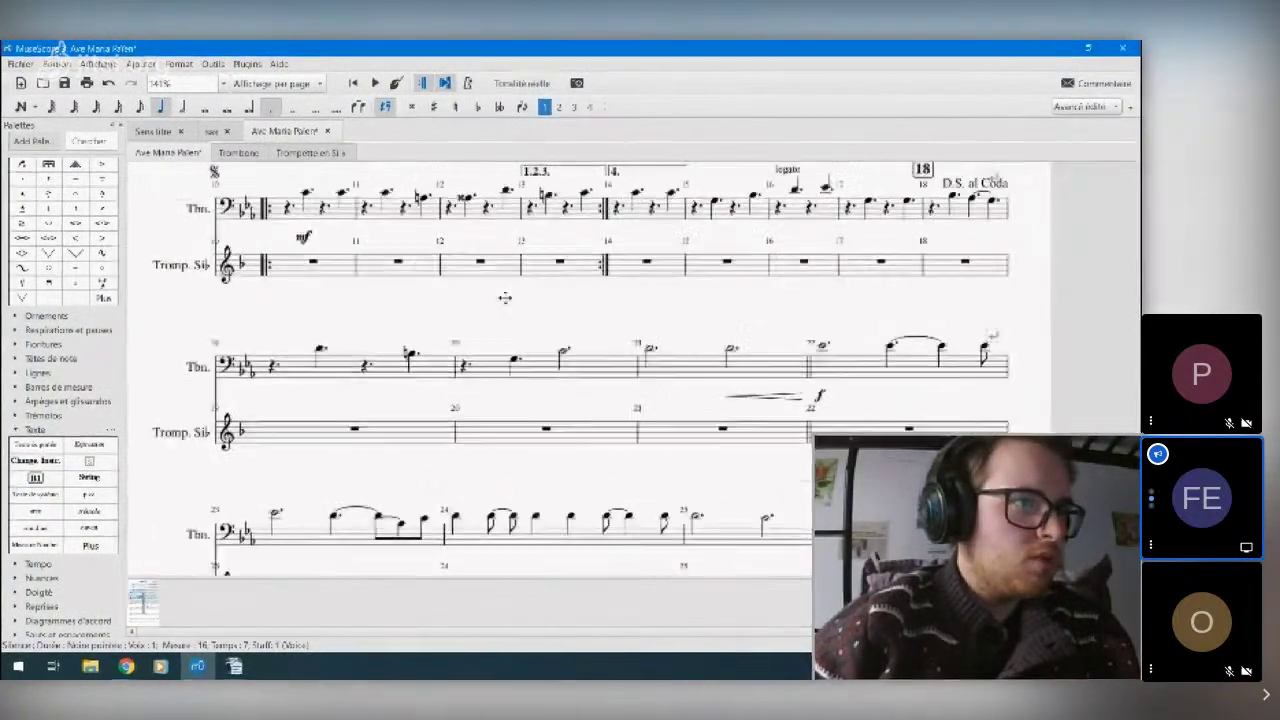
click(510, 366)
right_click(578, 367)
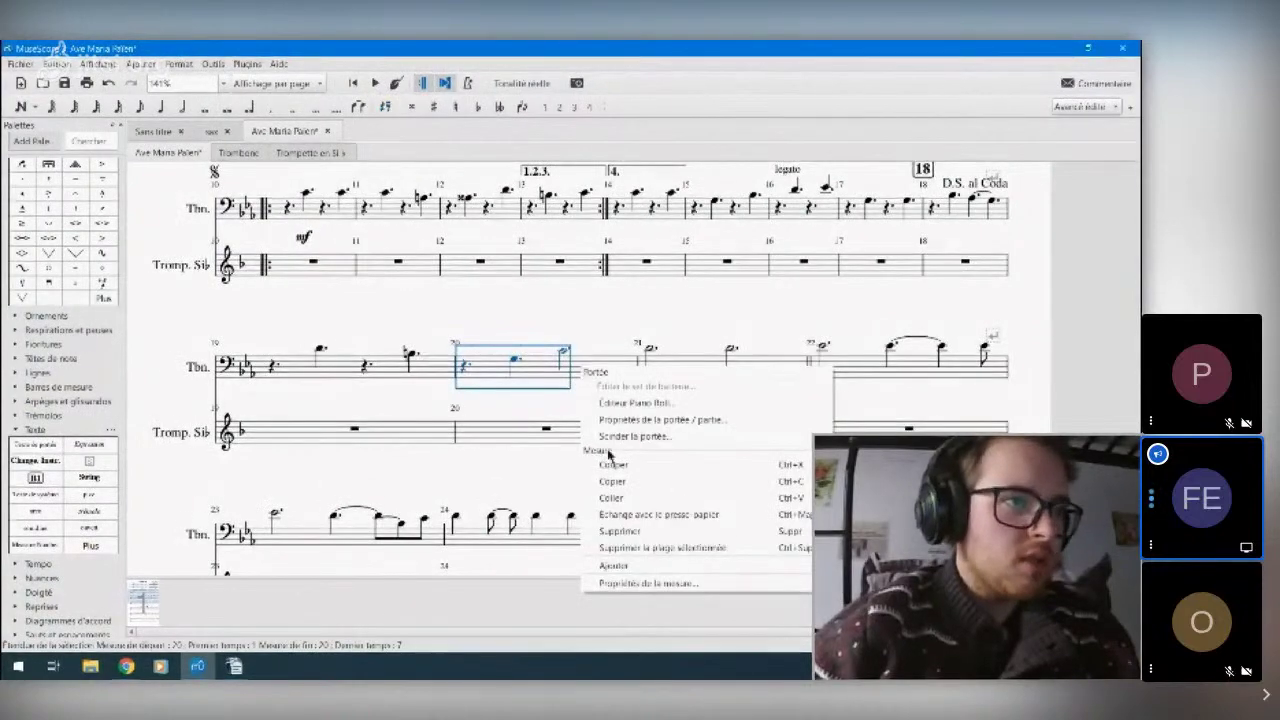
click(670, 582)
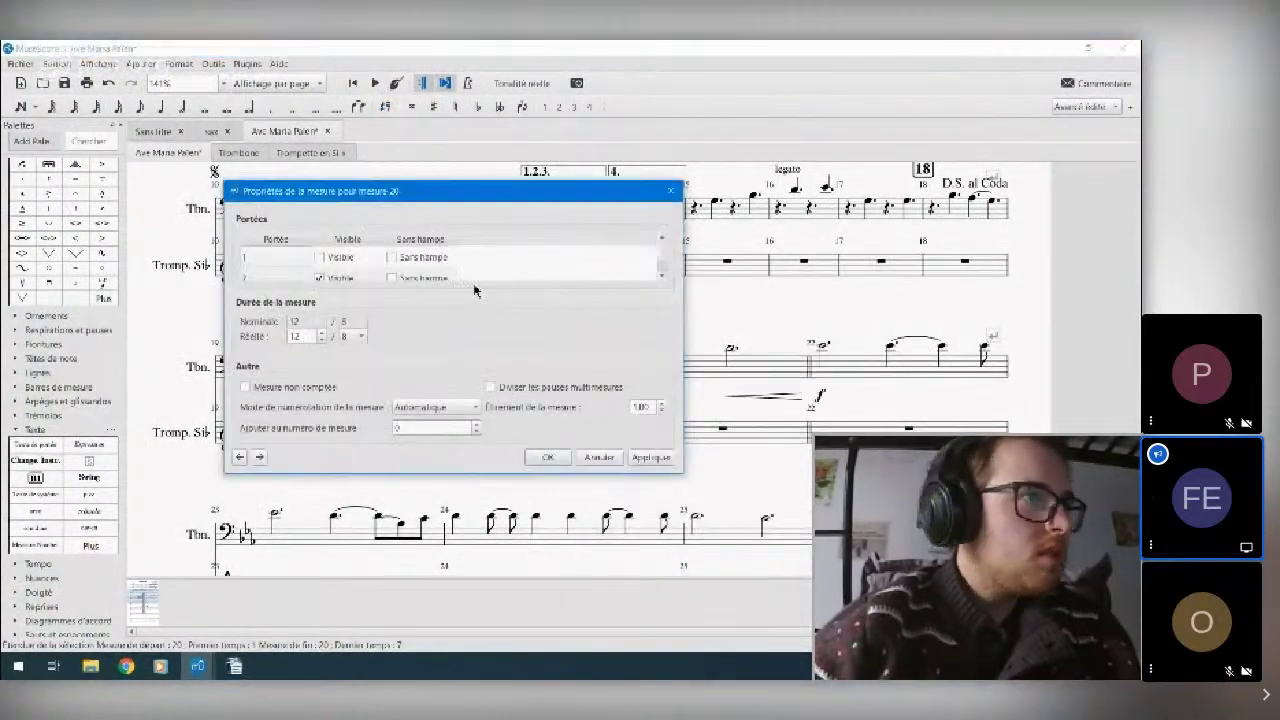
click(598, 457)
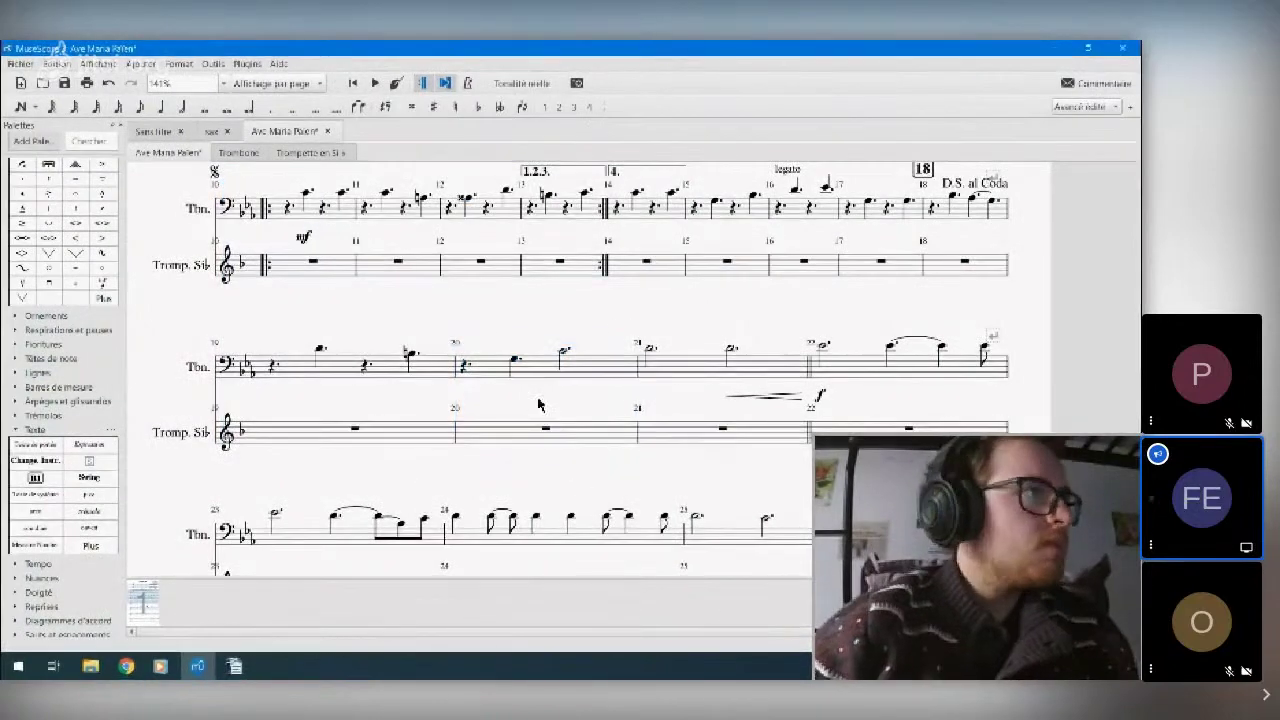
- Switch to a new Chrome page and search Google for "musescore partition a defaut"
click(127, 666)
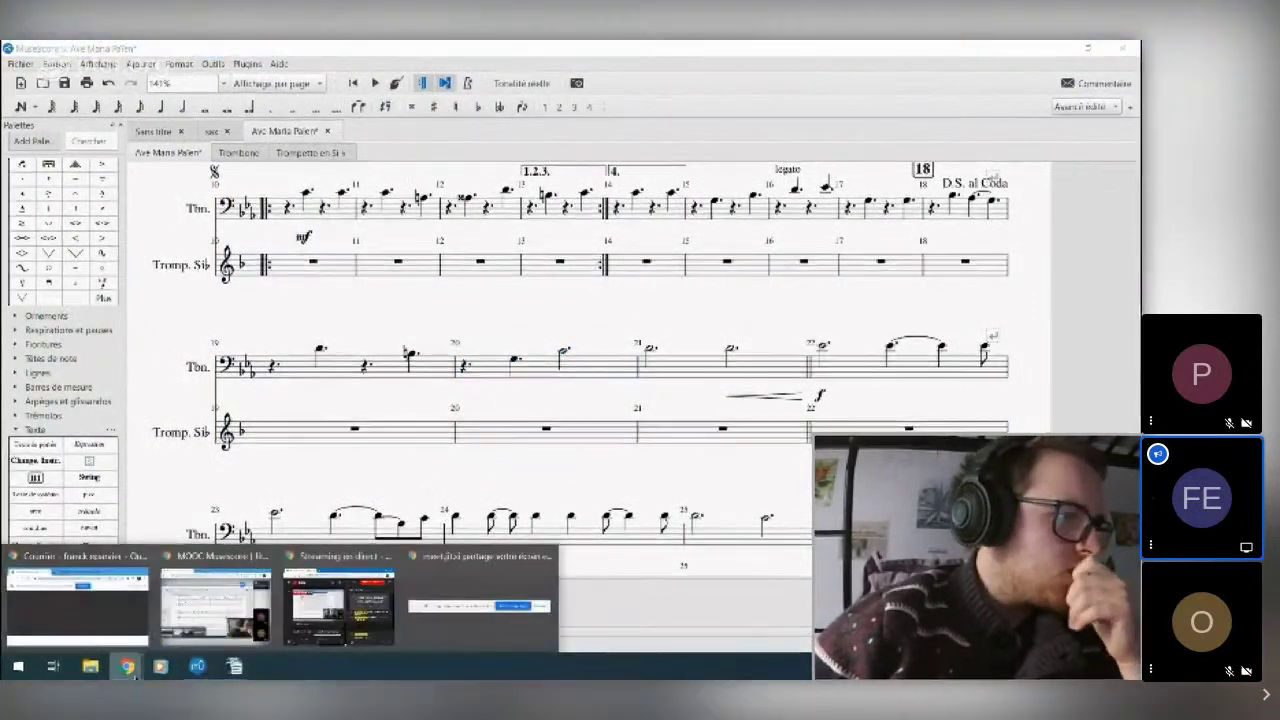
mouse_move(91, 620)
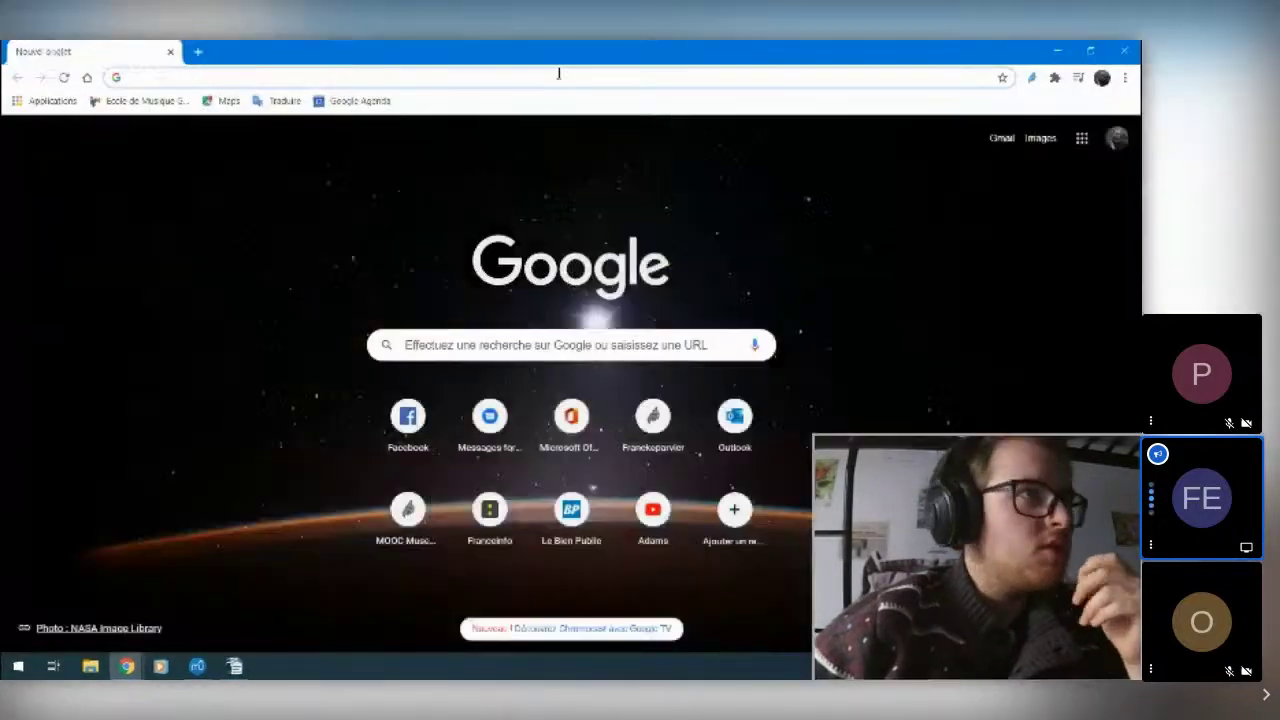
click(557, 81)
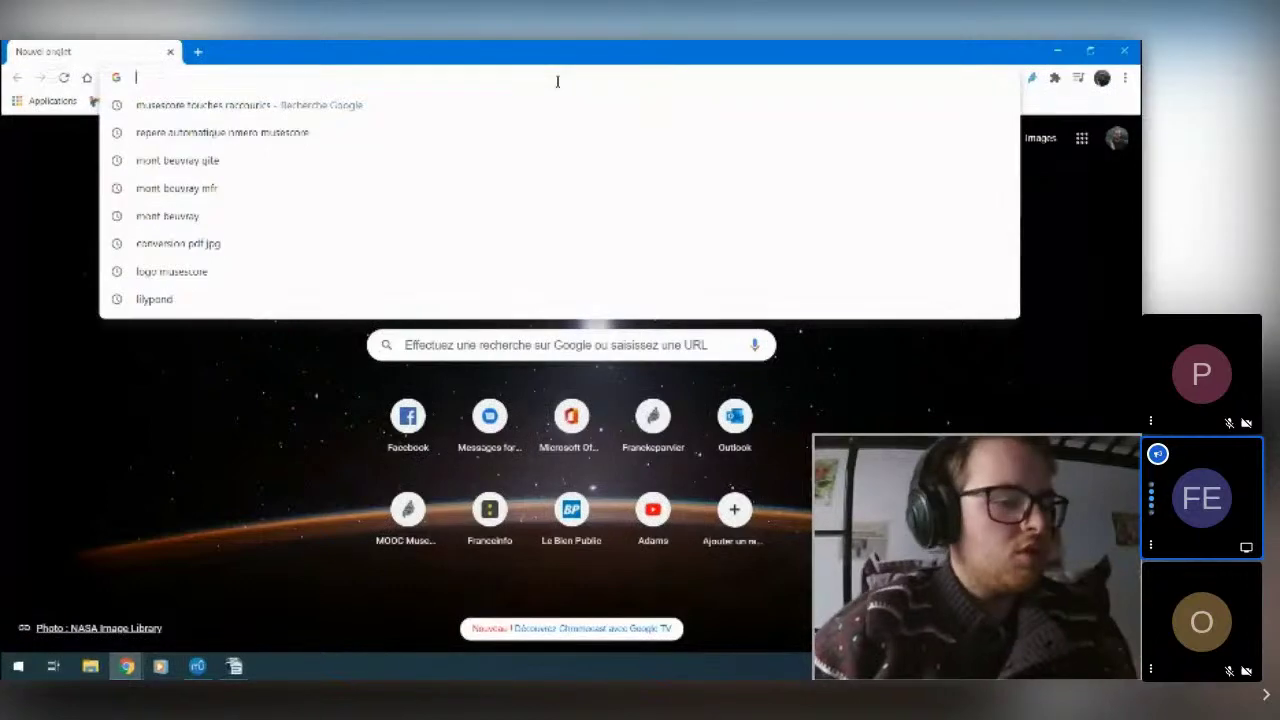
text(musescore part)
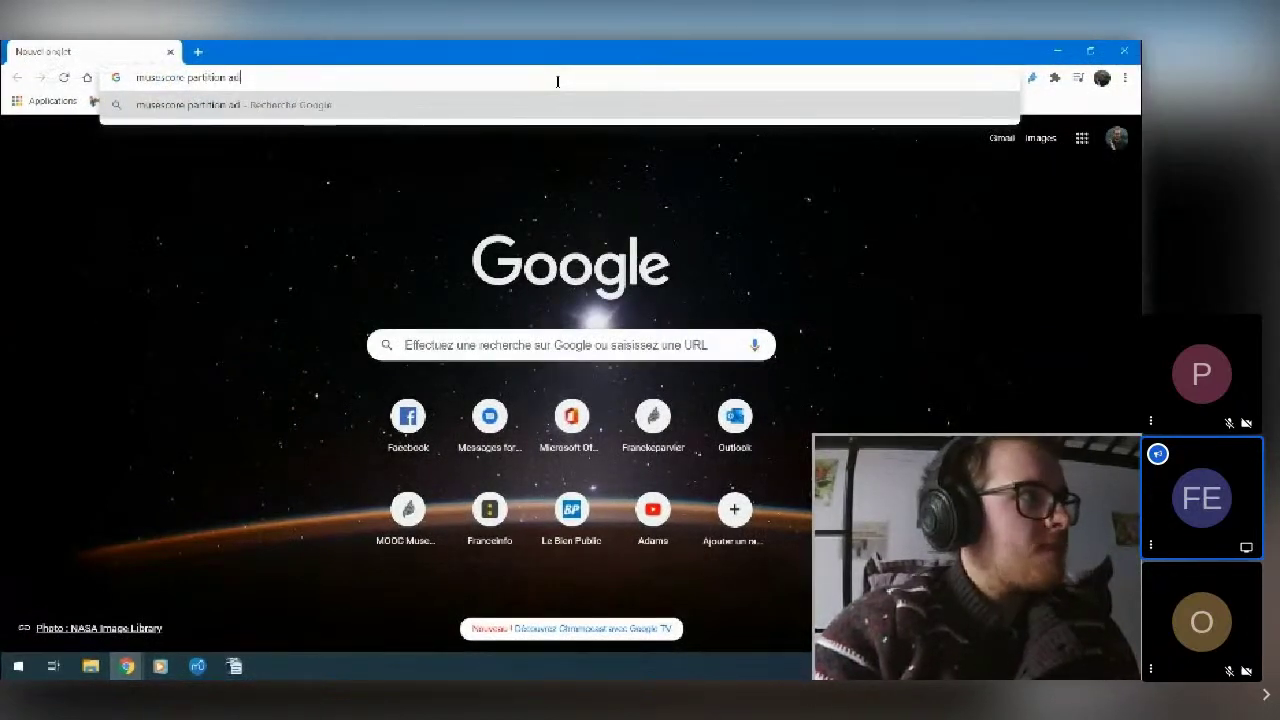
text(ition a default)
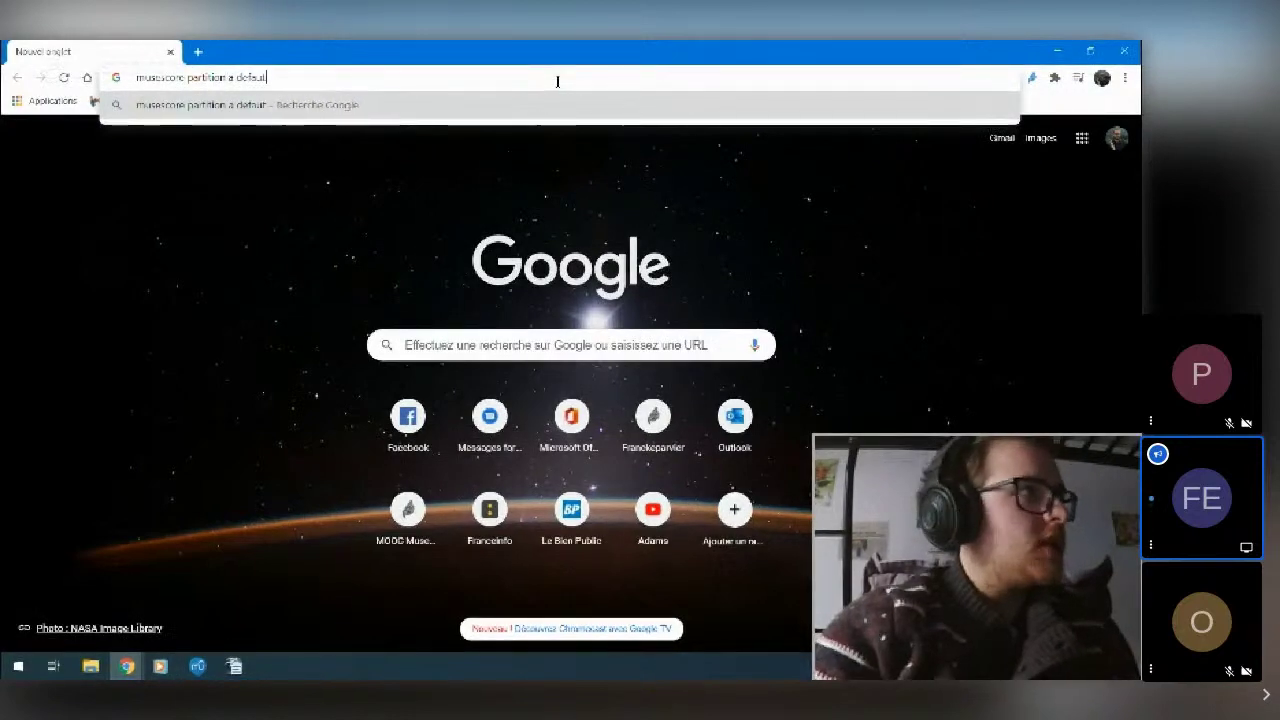
key(Return)
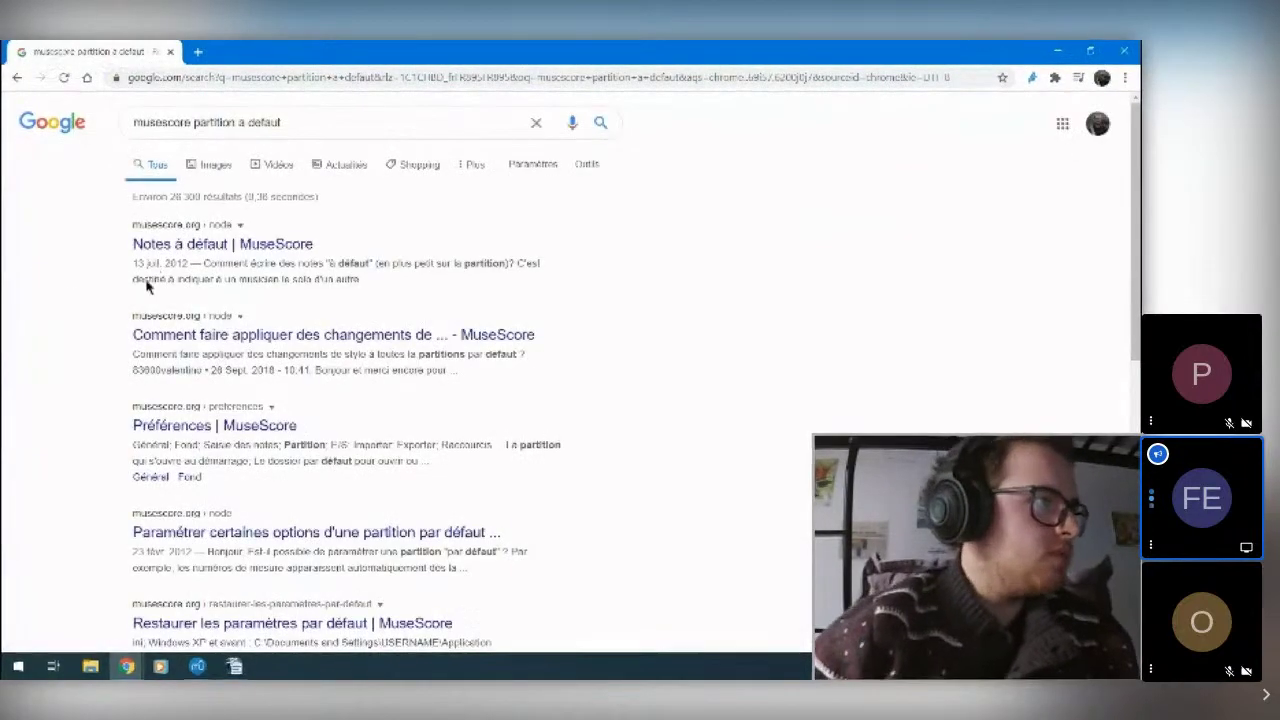
- Open the "Notes à défaut" forum thread from the search results and look over its first comments
scroll(281, 185, down, 1)
click(280, 172)
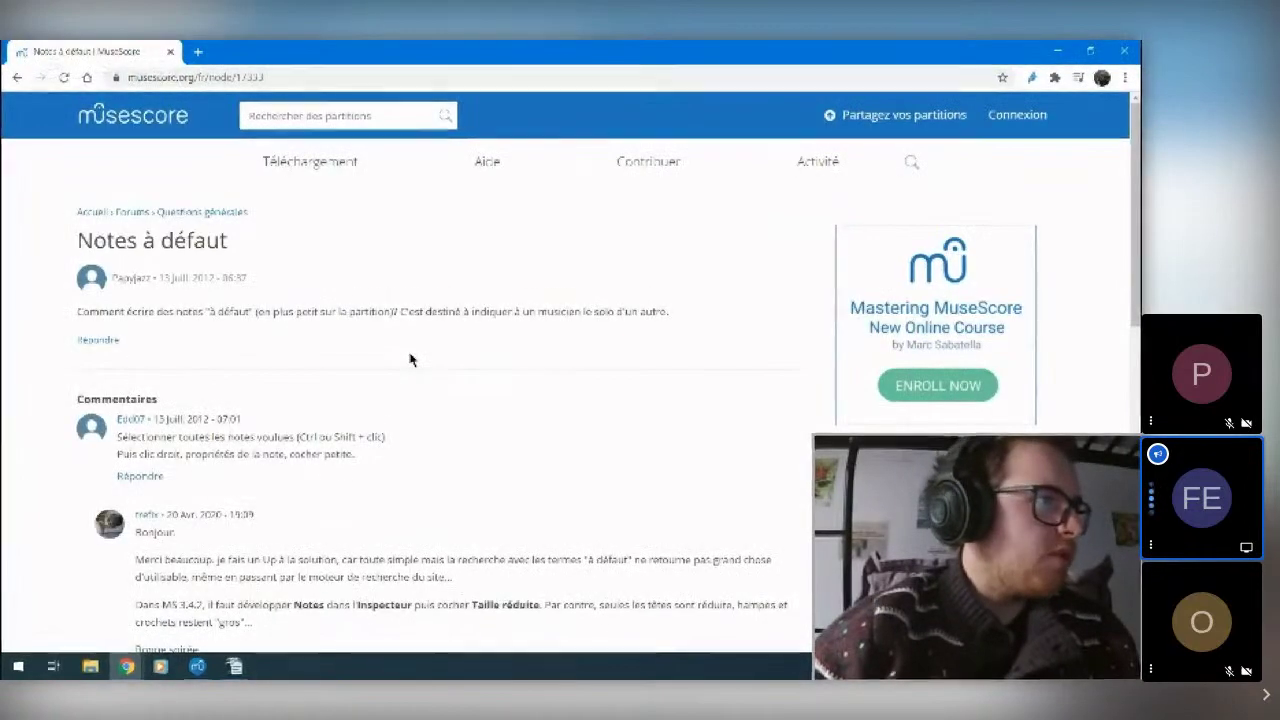
scroll(410, 360, down, 1)
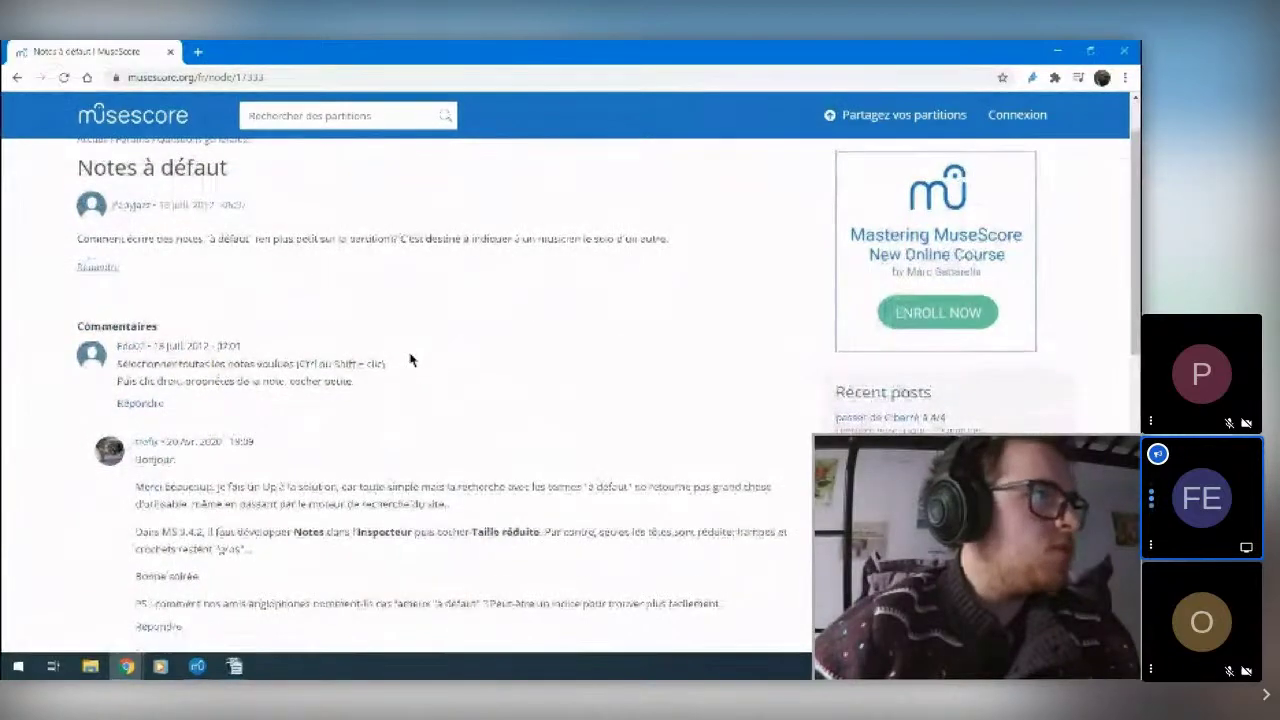
scroll(410, 360, down, 2)
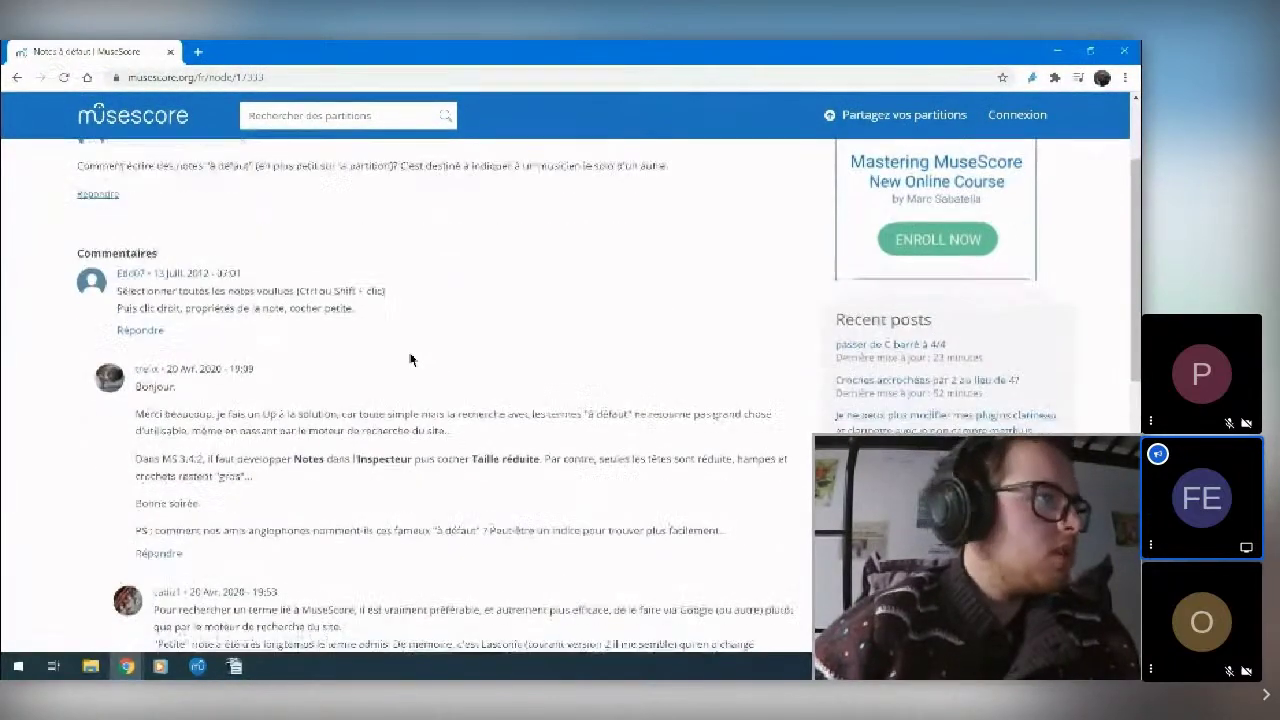
scroll(412, 362, down, 2)
scroll(412, 362, up, 2)
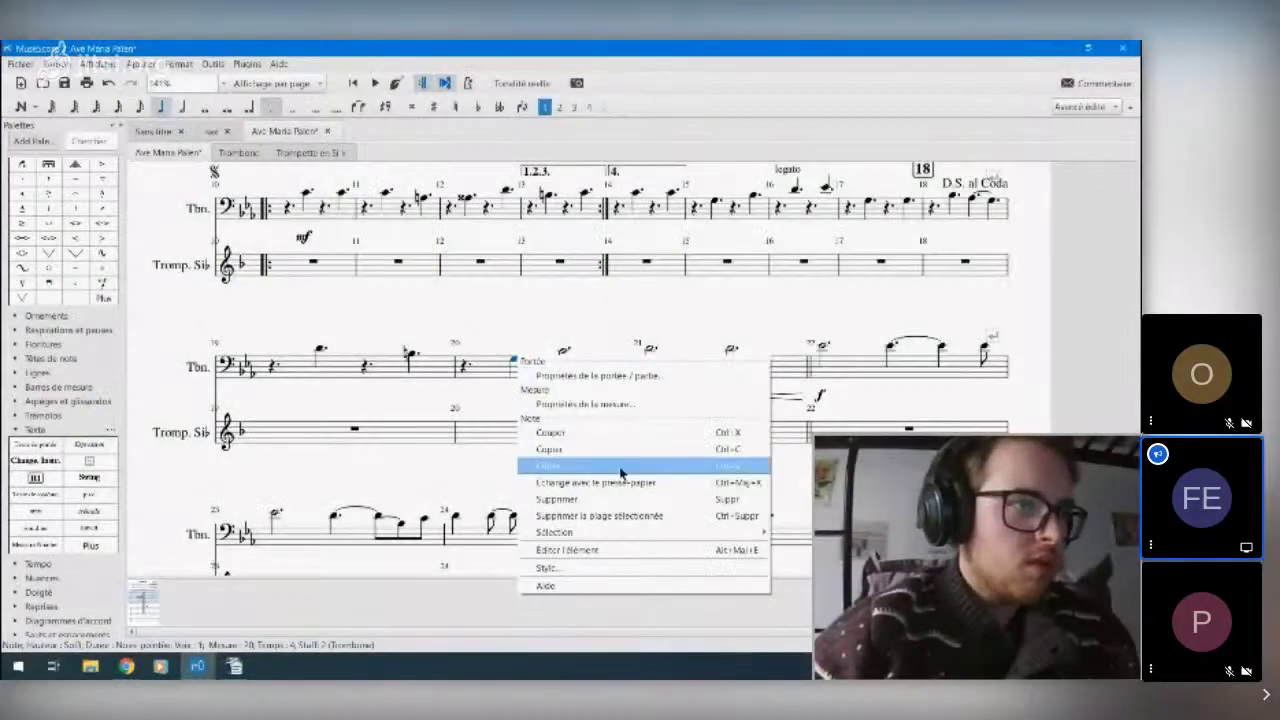
- Try Éditer l'élément on the trombone's dotted quarter note in measure 20, rechecking the forum thread in Chrome
mouse_move(629, 538)
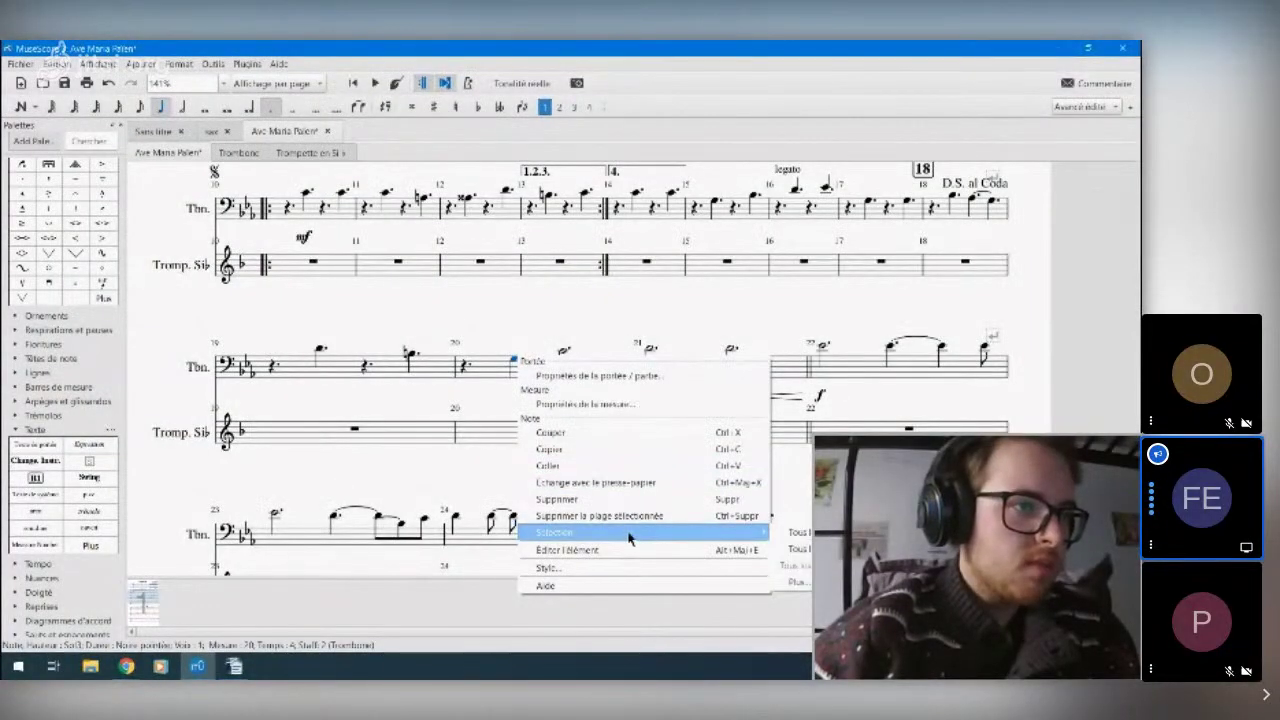
click(629, 551)
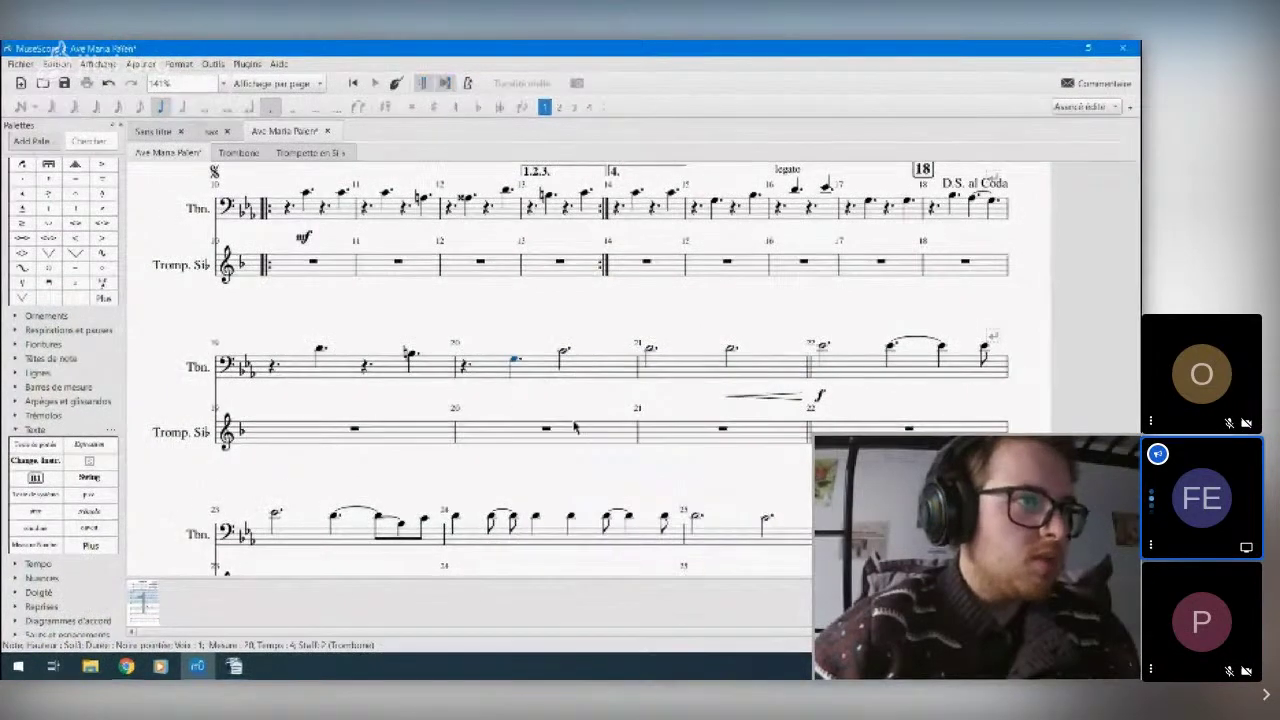
click(126, 666)
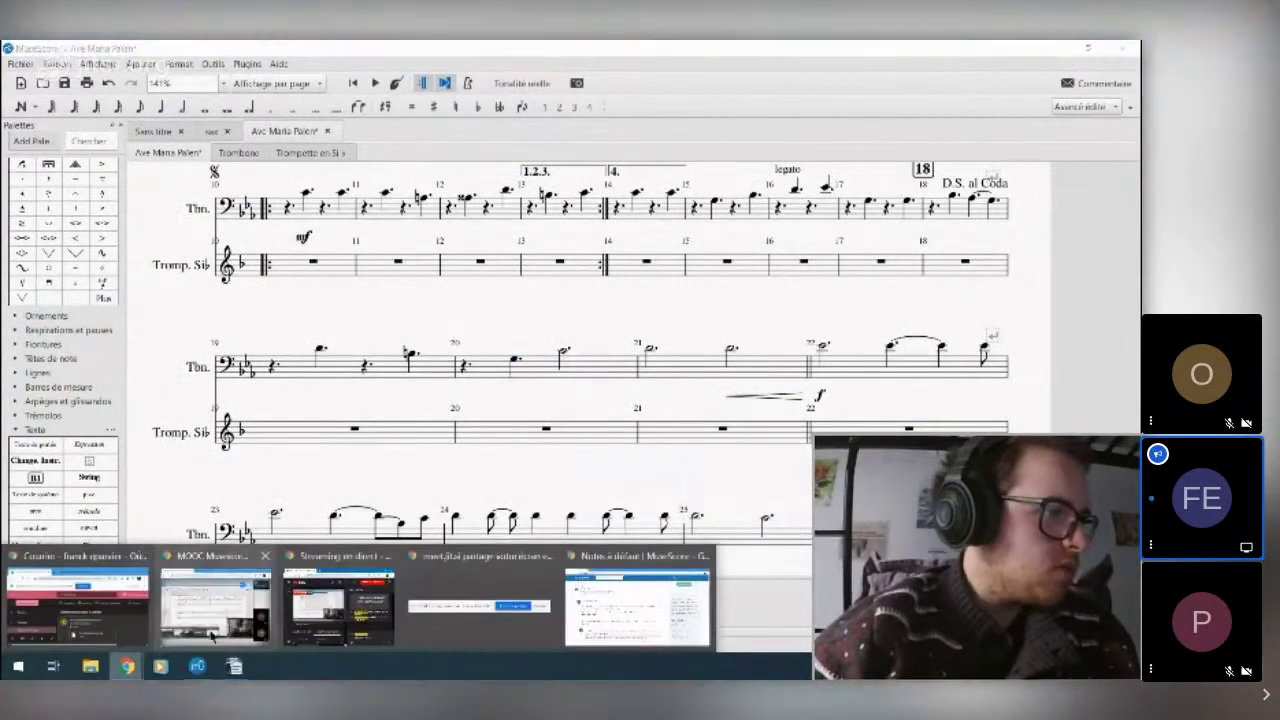
click(595, 614)
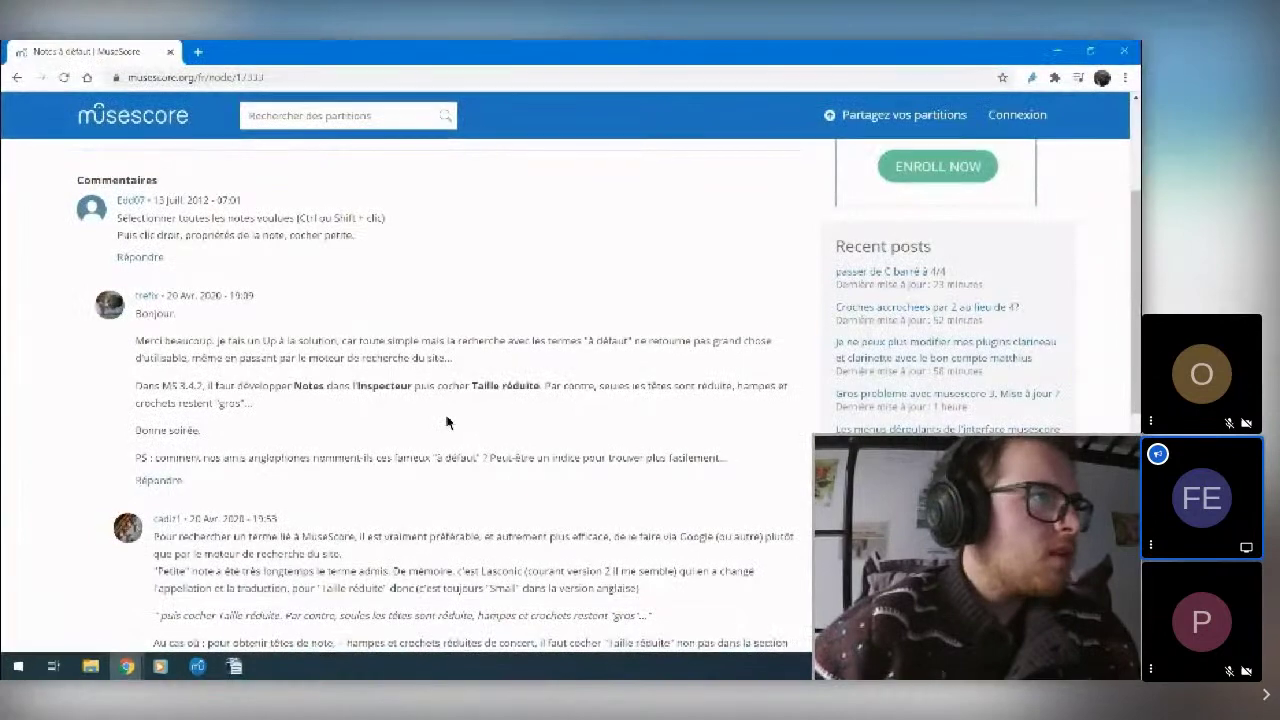
key(alt+Tab)
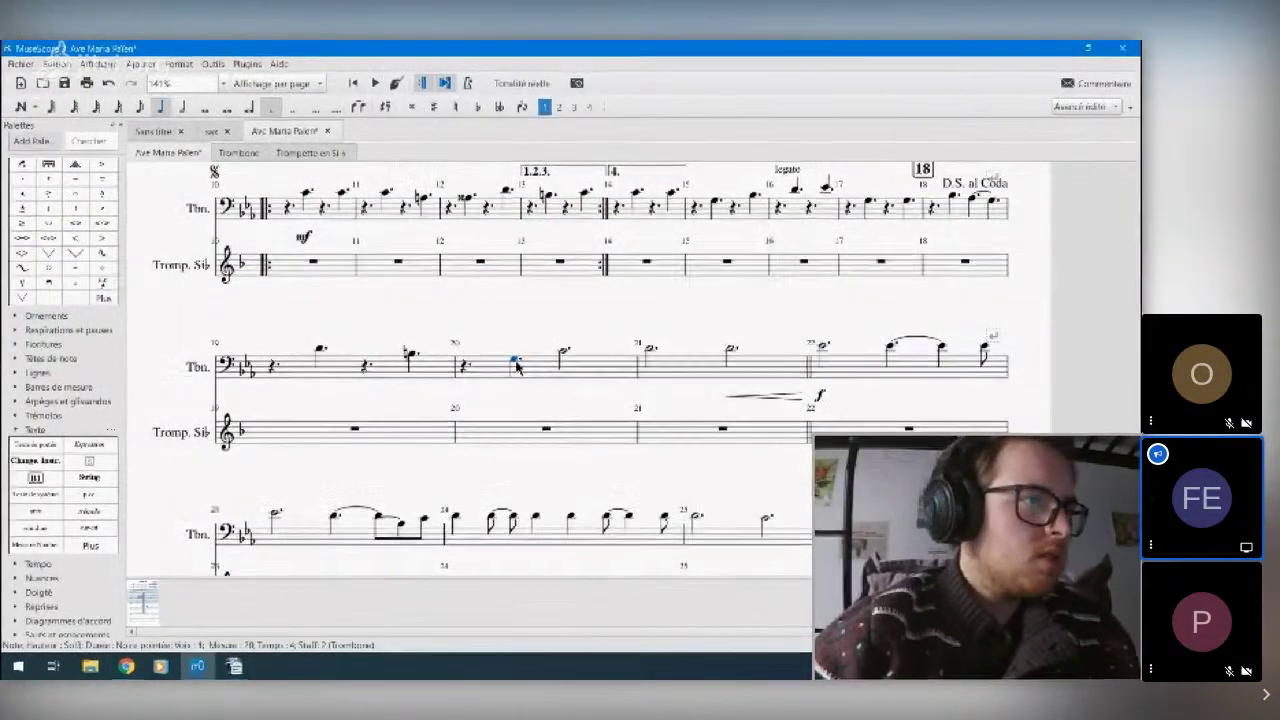
key(alt+Tab)
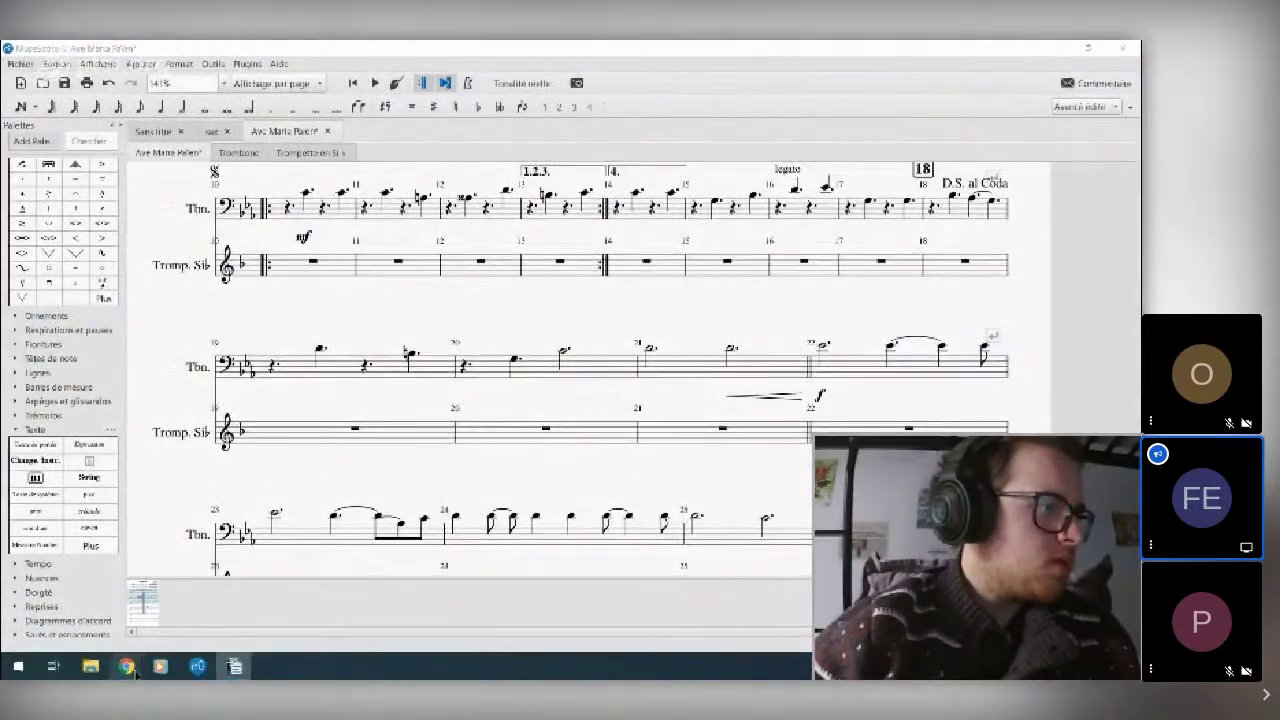
- Return to the "Notes à défaut" thread in Chrome and read the replies about Taille réduite down to the end
mouse_move(126, 666)
click(583, 611)
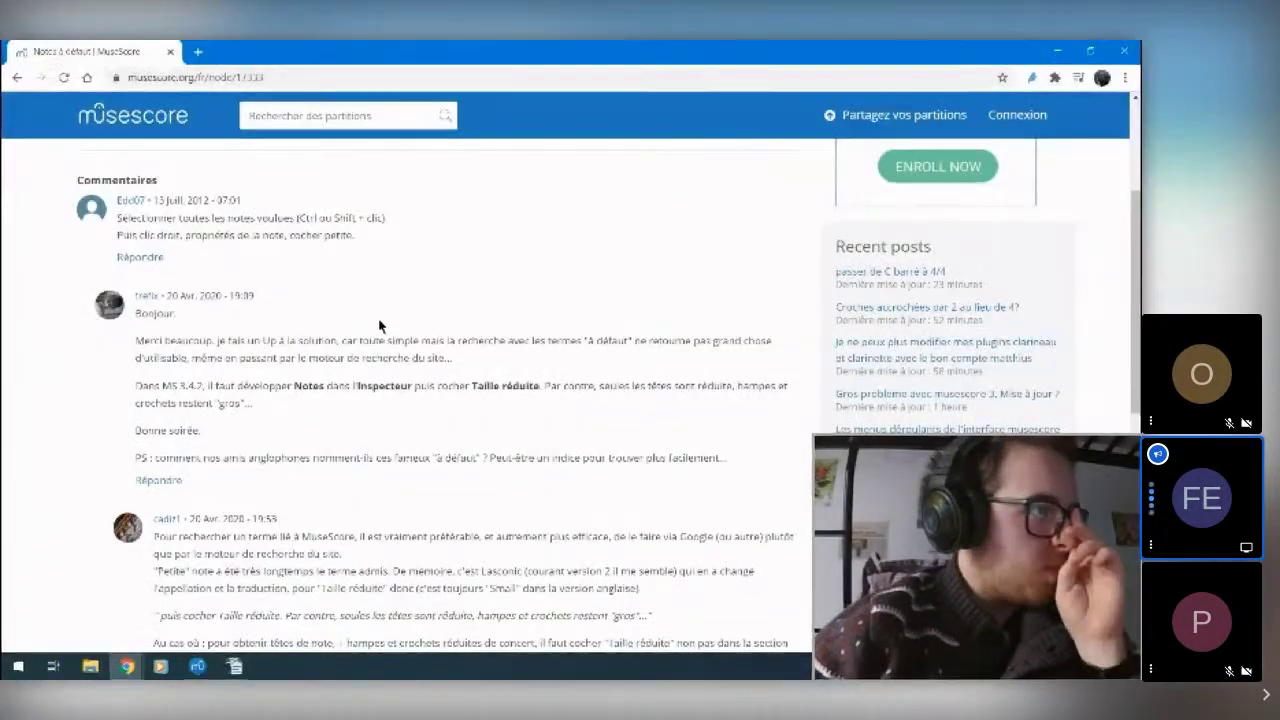
scroll(385, 327, down, 3)
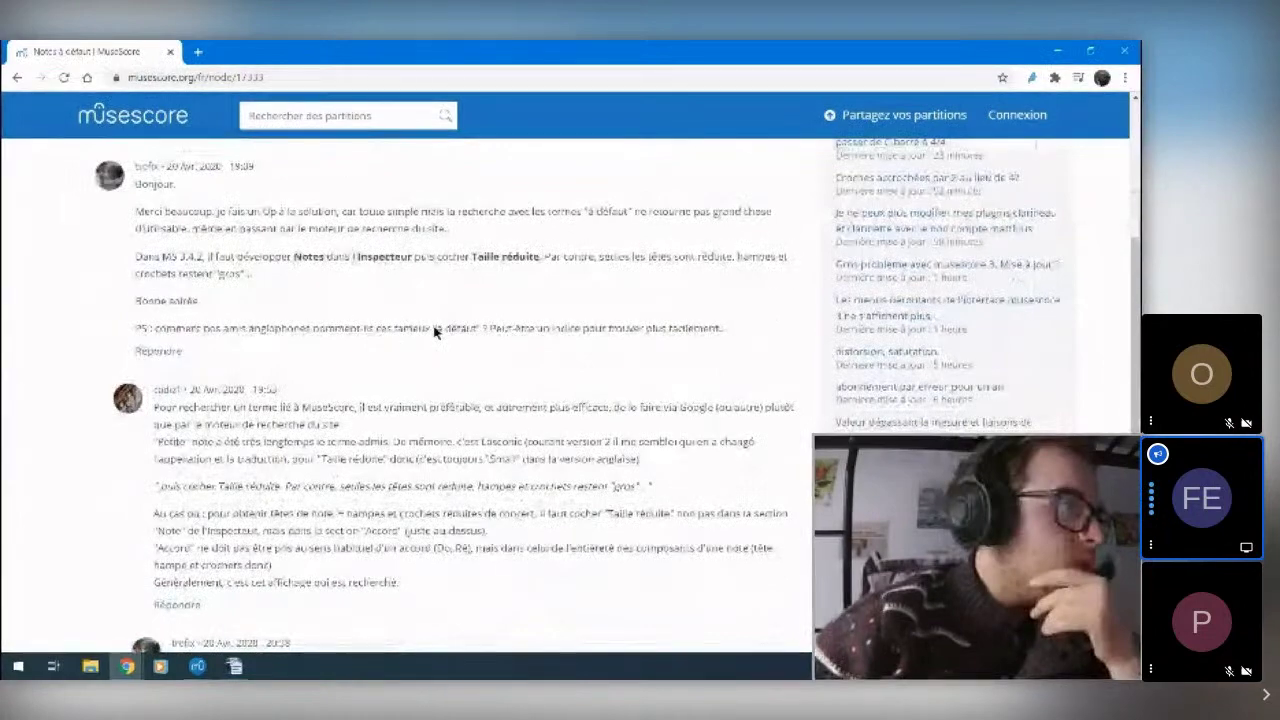
scroll(449, 355, down, 1)
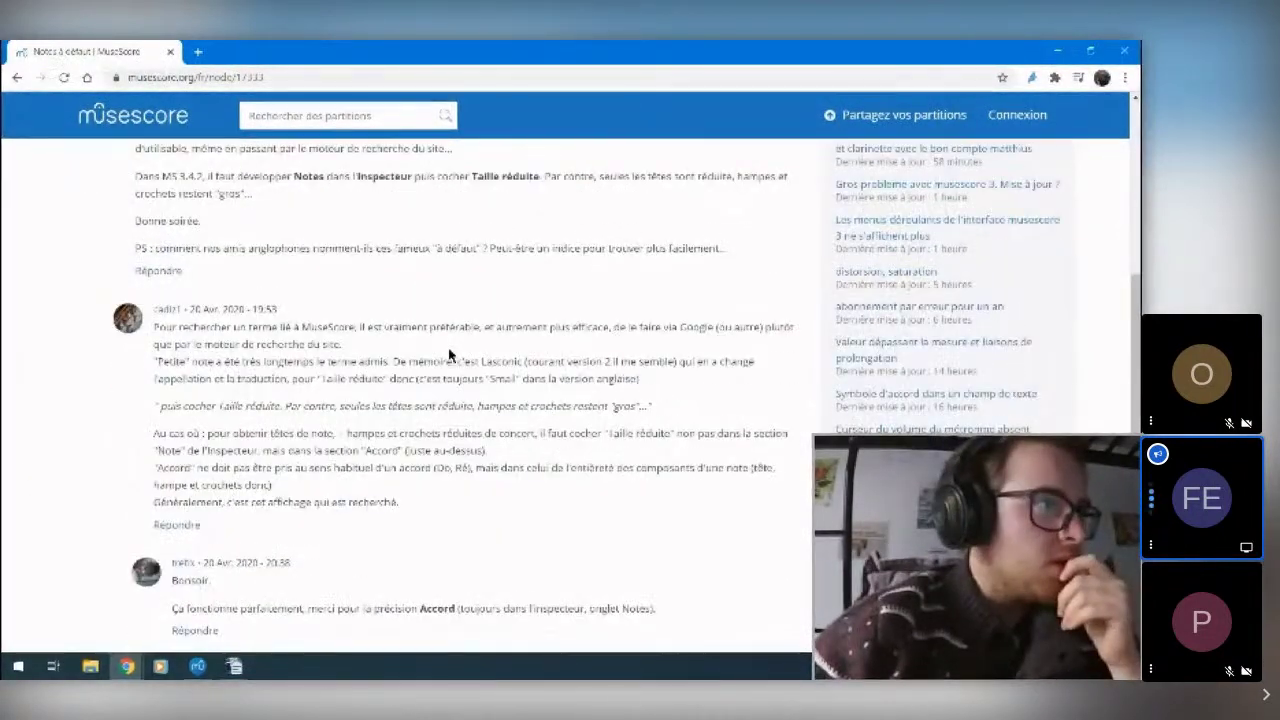
scroll(436, 350, down, 1)
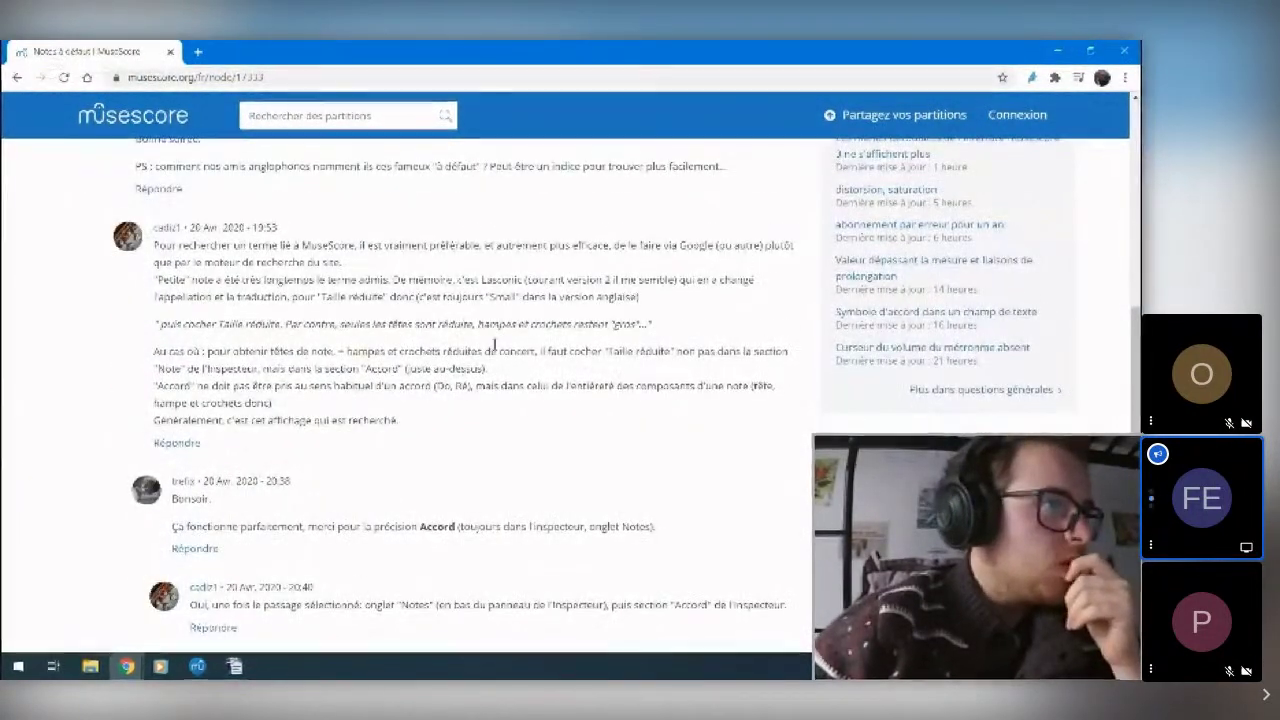
scroll(500, 320, down, 1)
scroll(514, 313, down, 1)
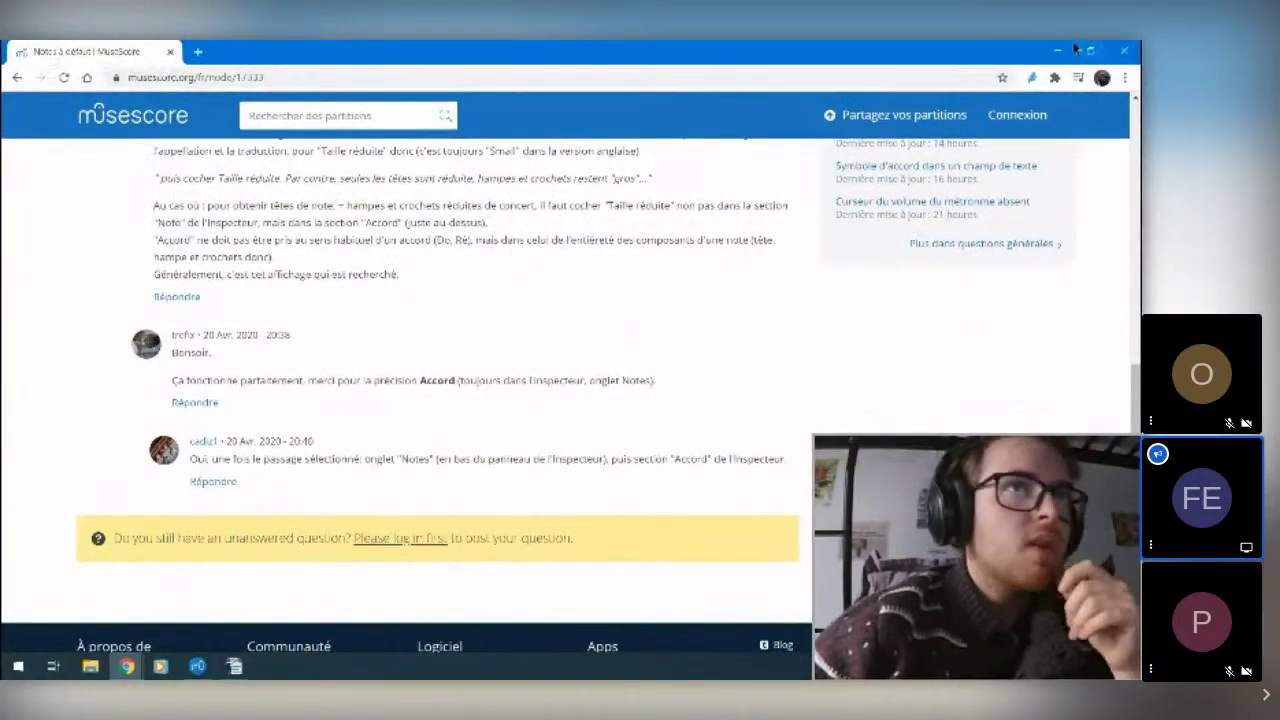
- Switch back to MuseScore and apply the Note option Taille réduite to the trombone's dotted quarter note in measure 20
key(alt+Tab)
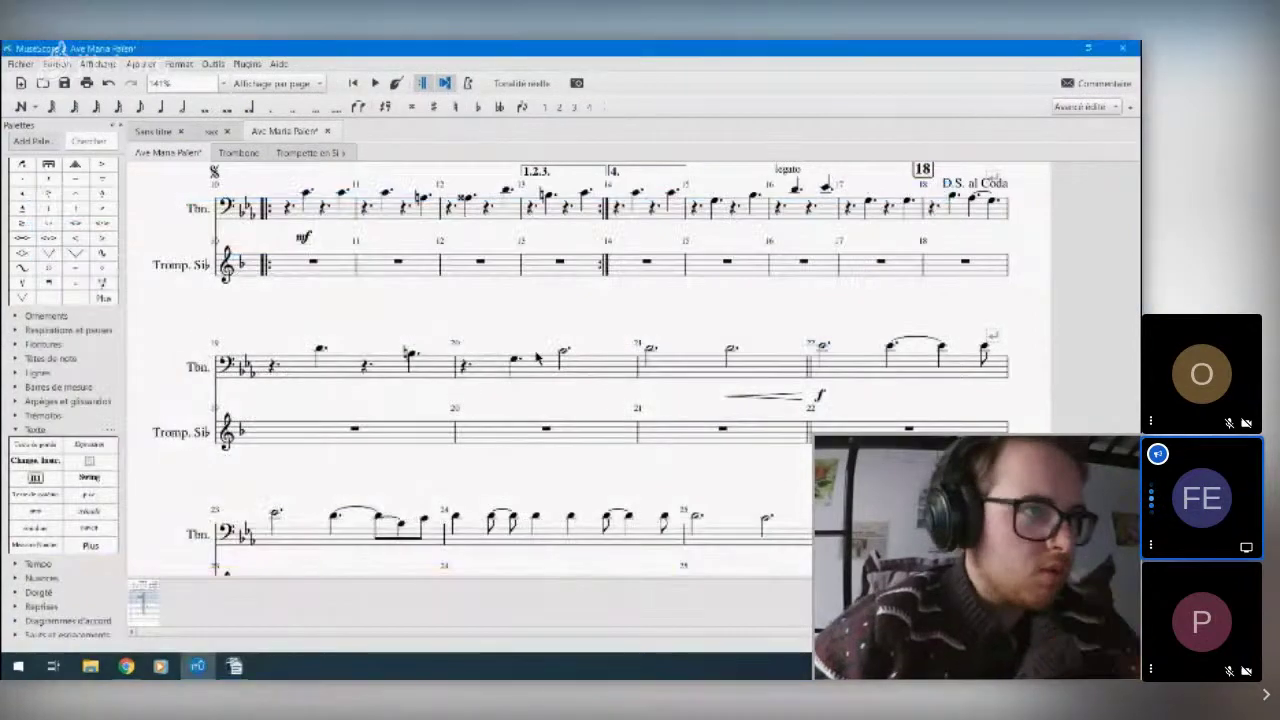
click(515, 361)
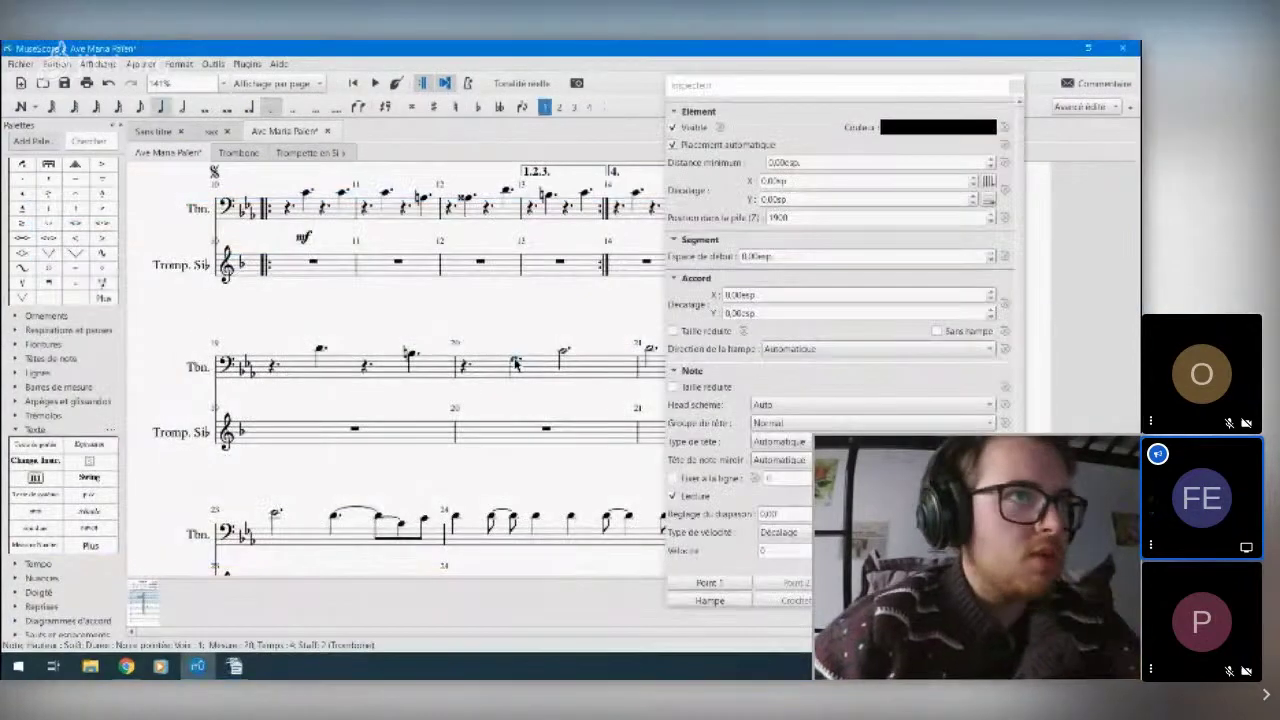
scroll(729, 400, down, 1)
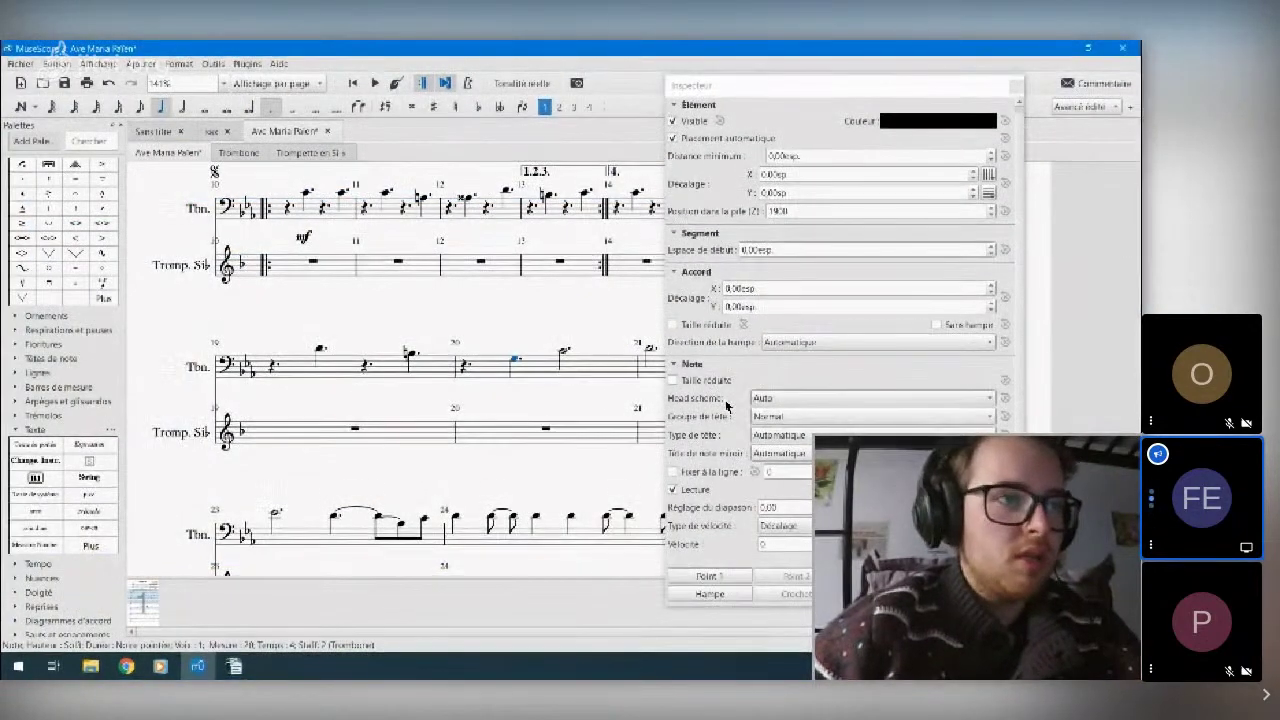
click(716, 379)
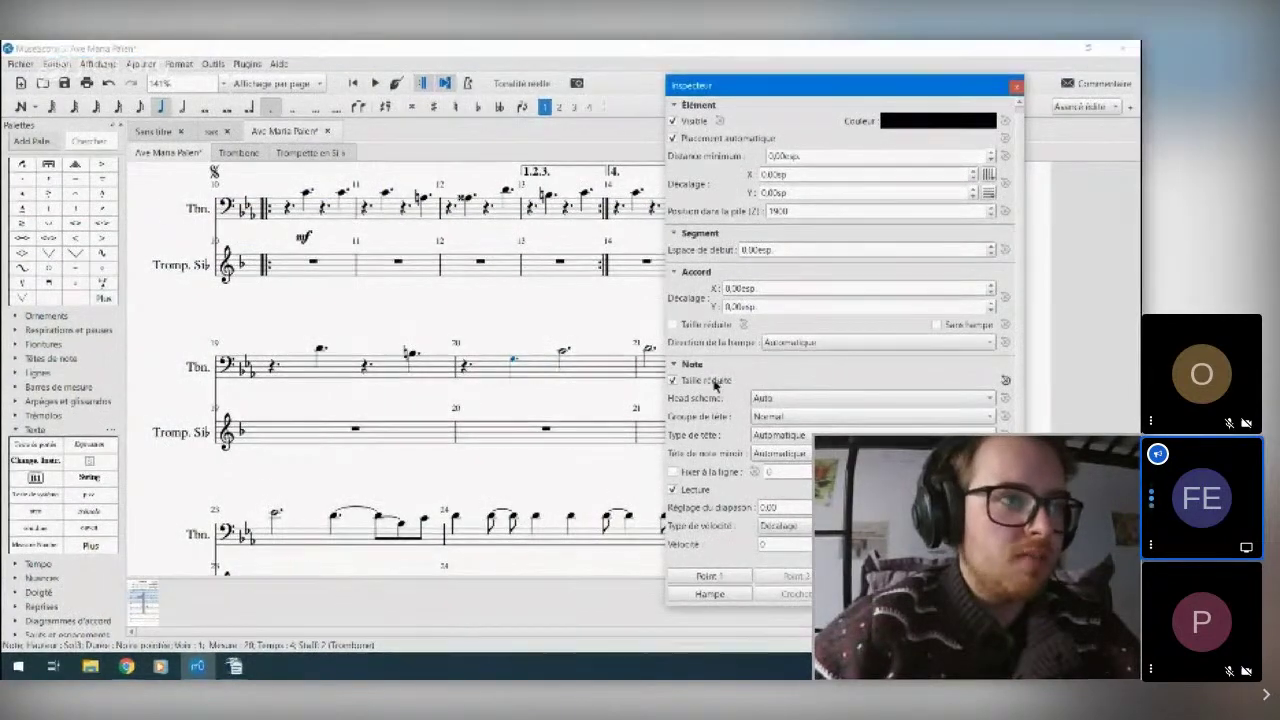
- Apply the Note option Taille réduite to the trombone's dotted half note in measure 20 and both dotted half notes in measure 21
click(565, 353)
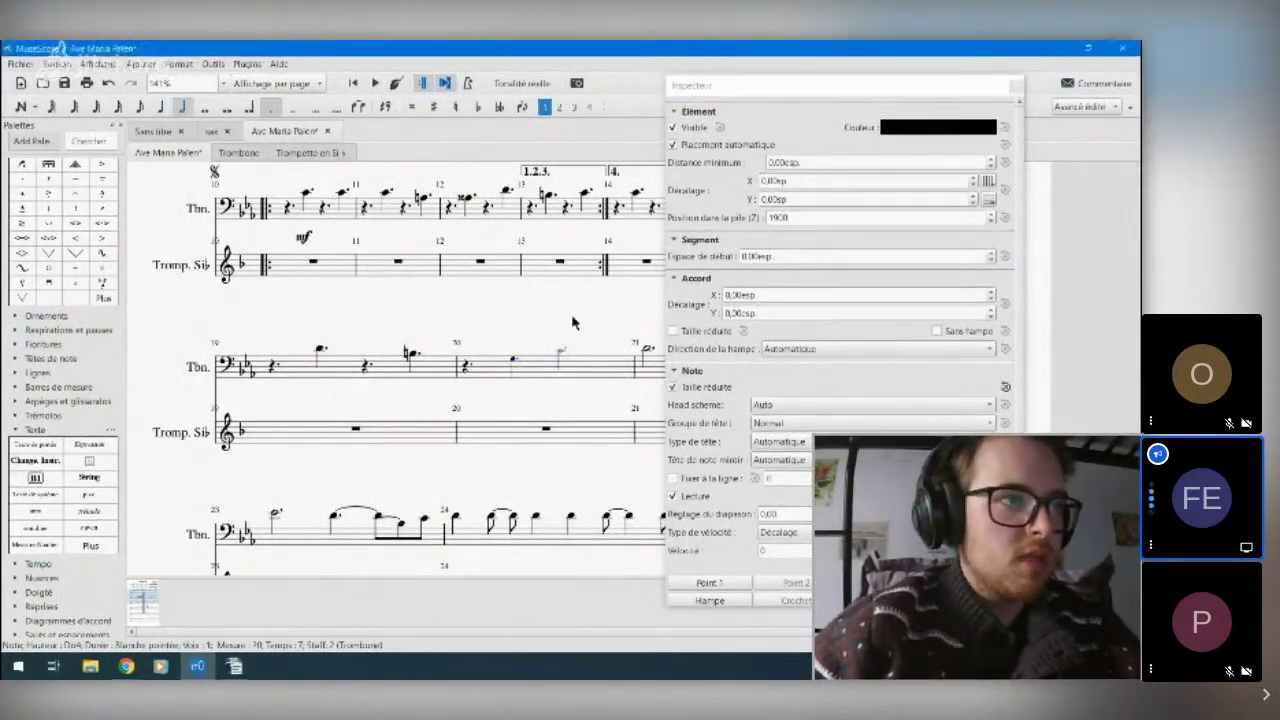
drag(459, 301, 307, 281)
click(497, 331)
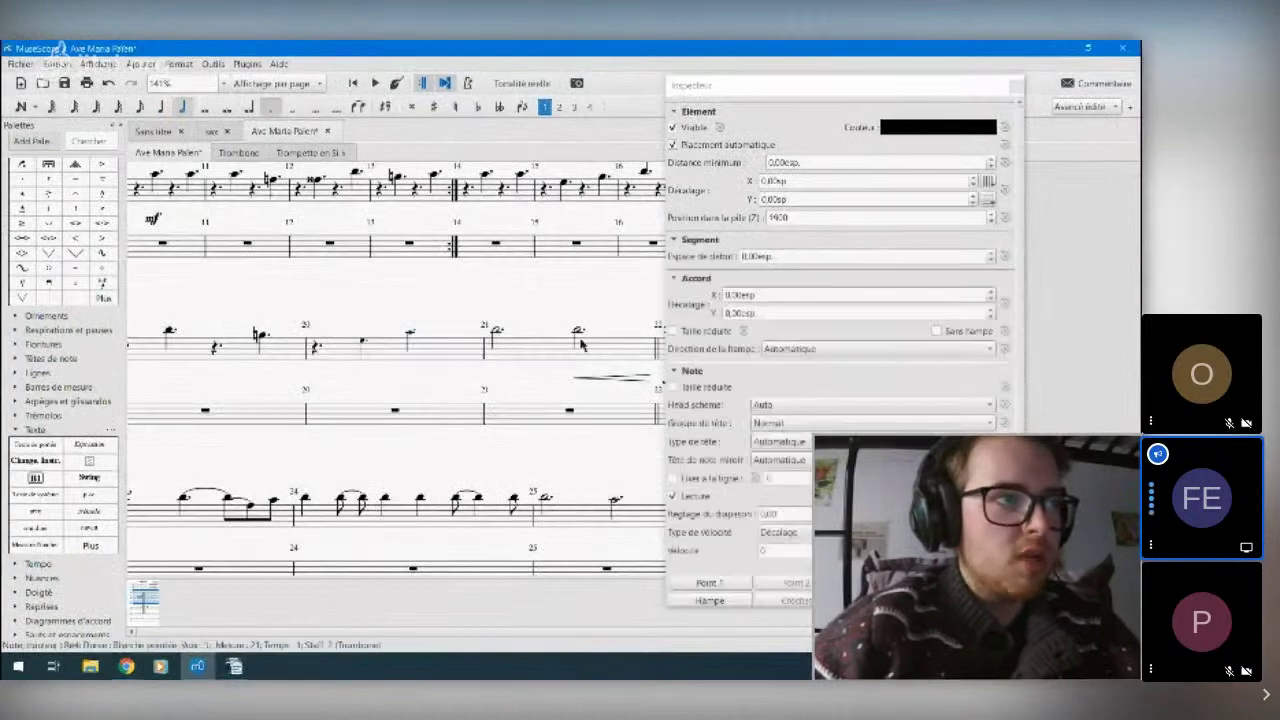
click(714, 388)
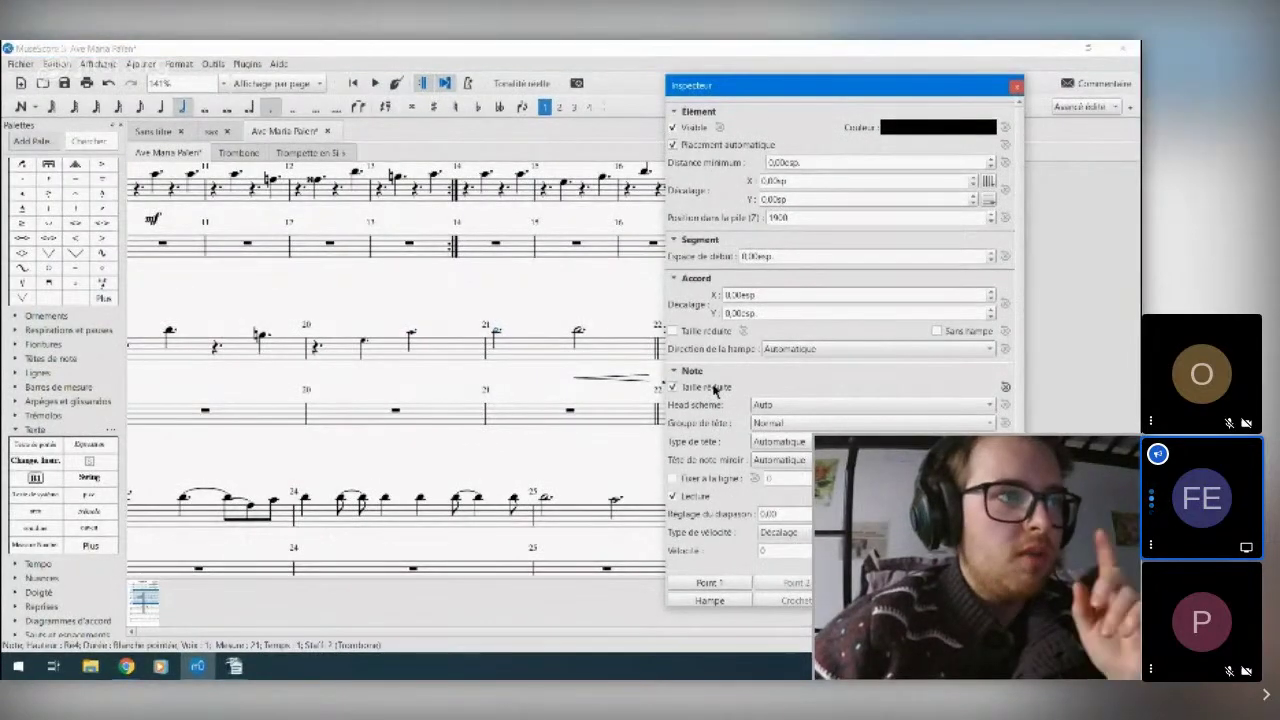
click(715, 388)
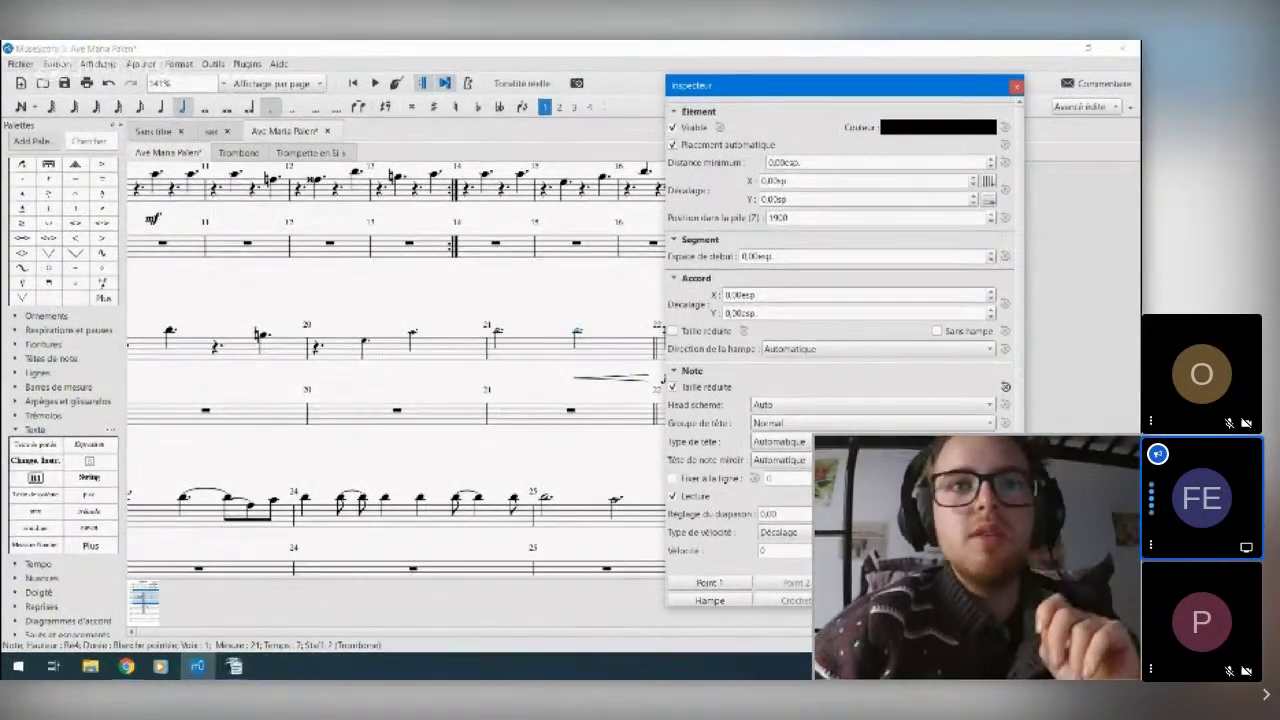
key(alt+Tab)
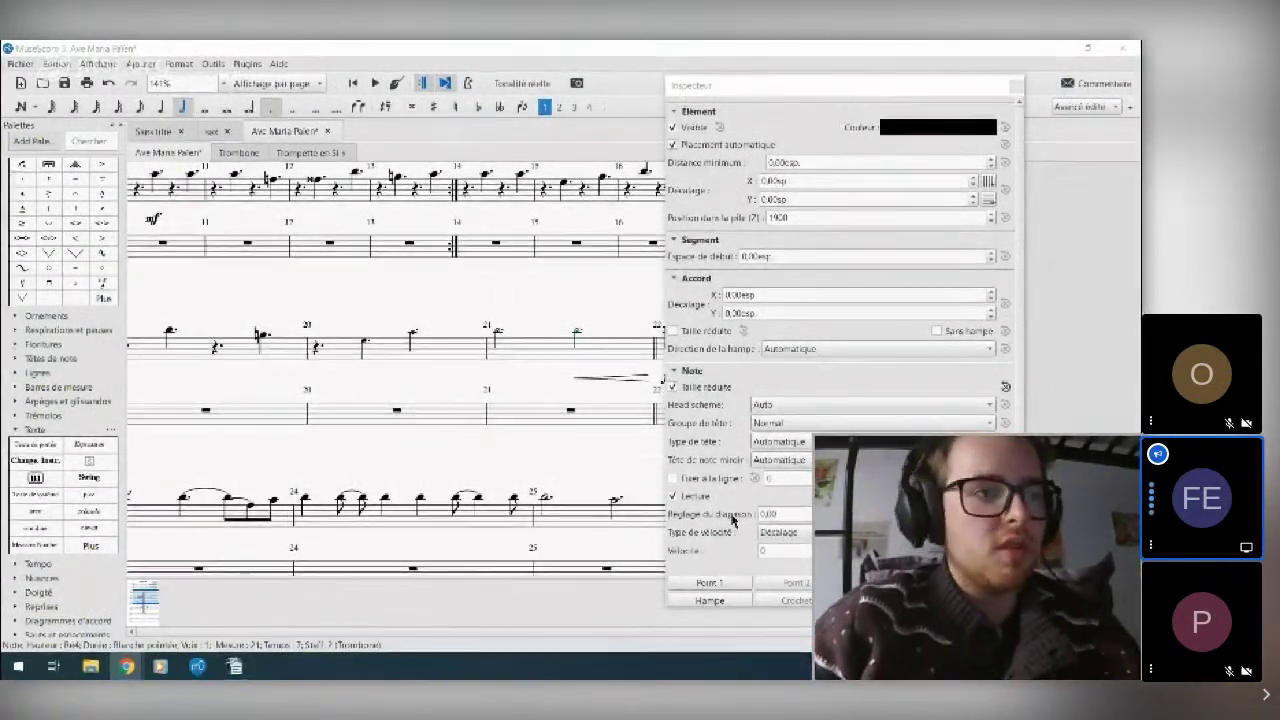
scroll(733, 510, down, 1)
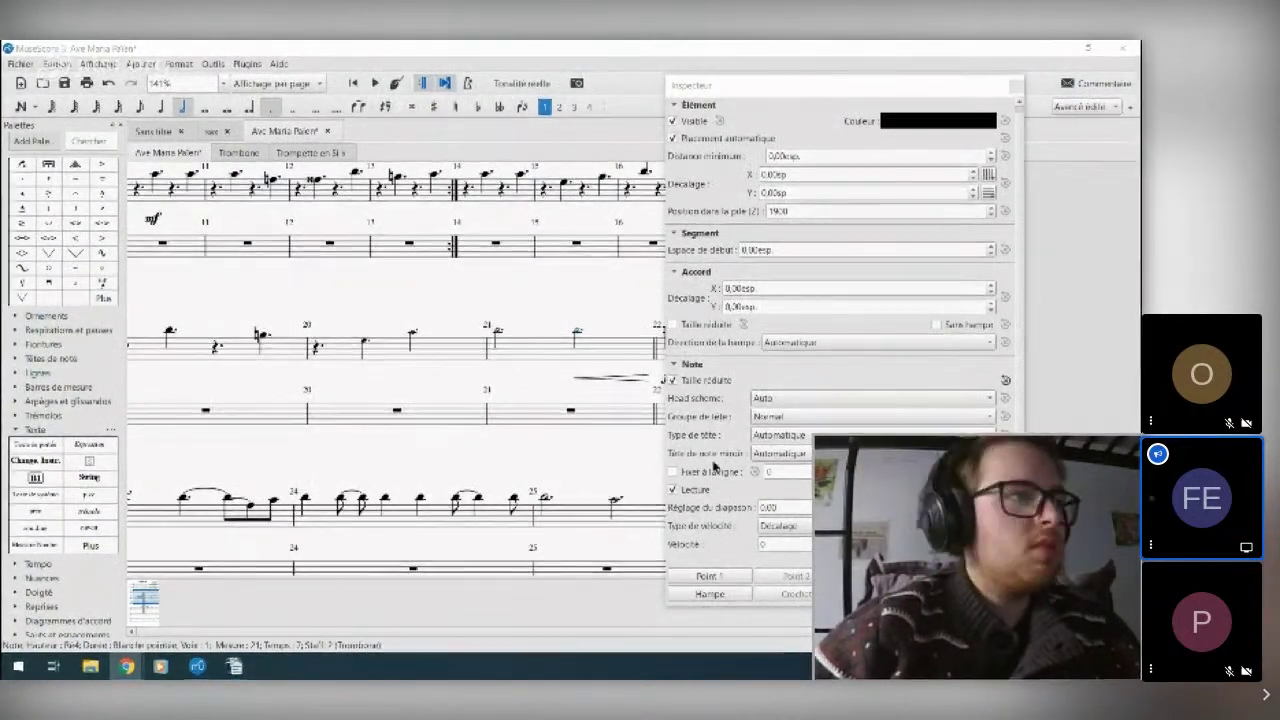
- Thin the stem of the trombone's dotted half note in measure 20 to 0,10esp. and shorten it
click(410, 345)
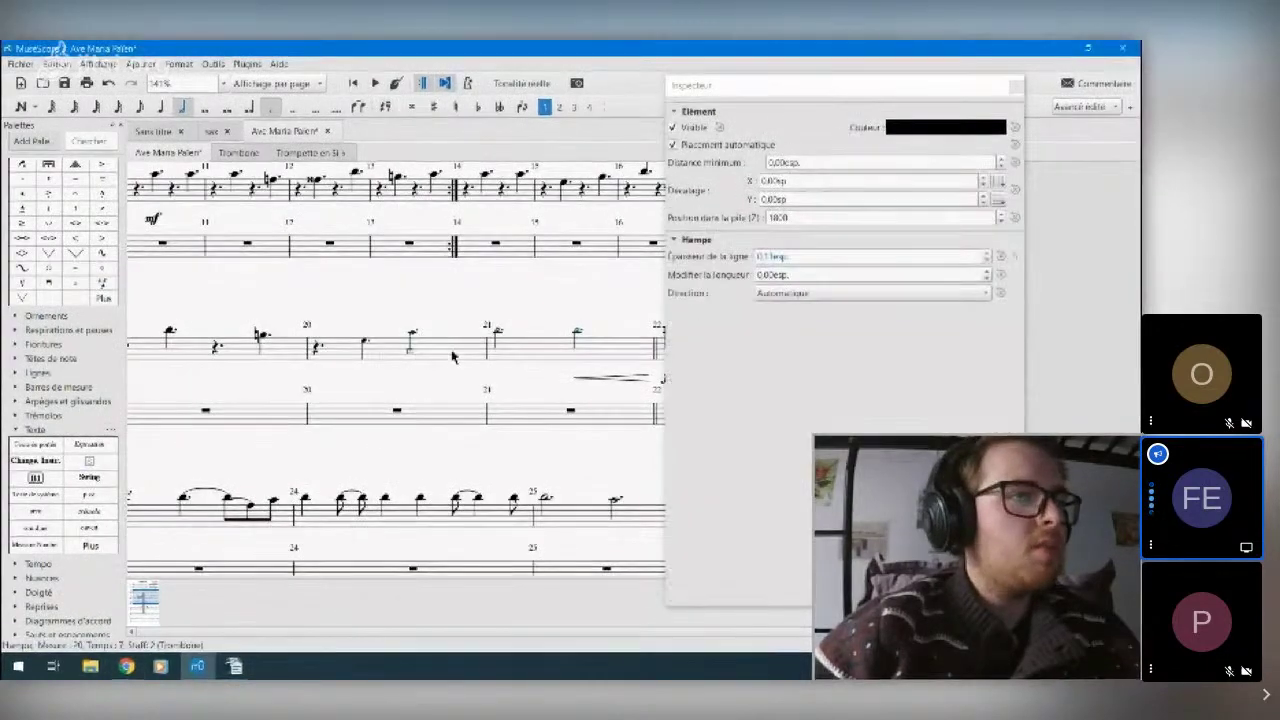
click(730, 290)
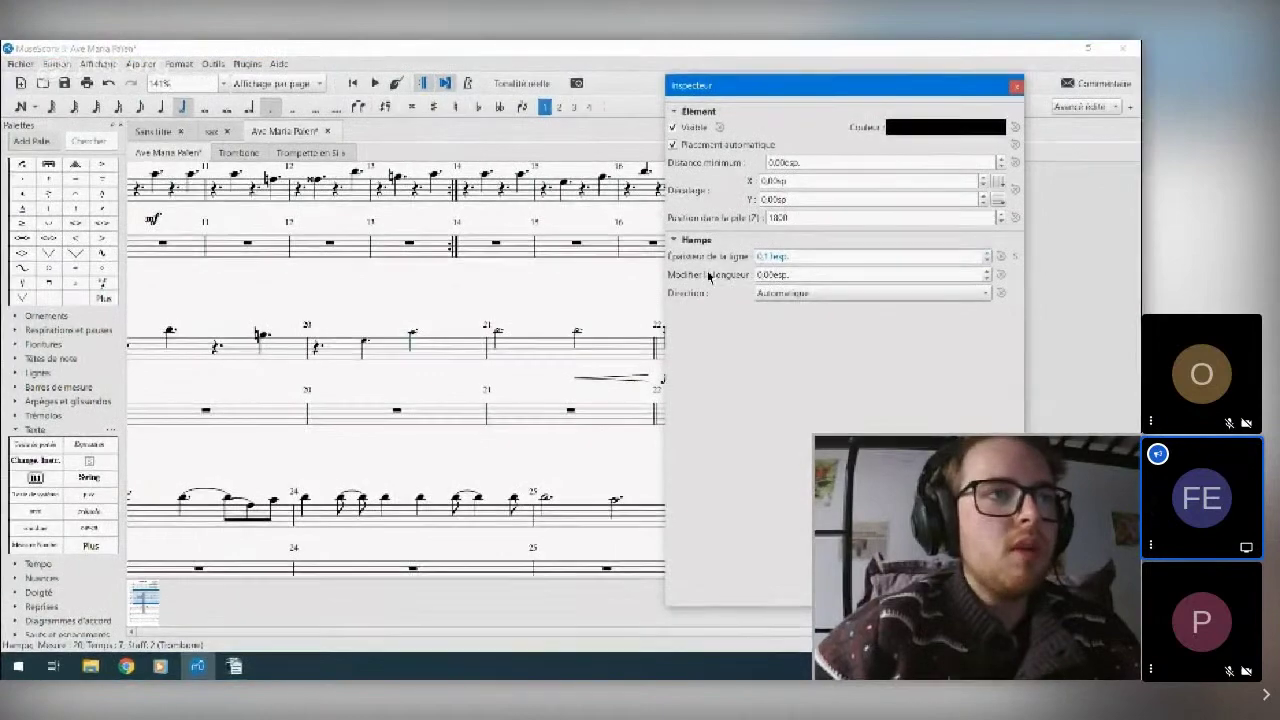
drag(759, 258, 806, 268)
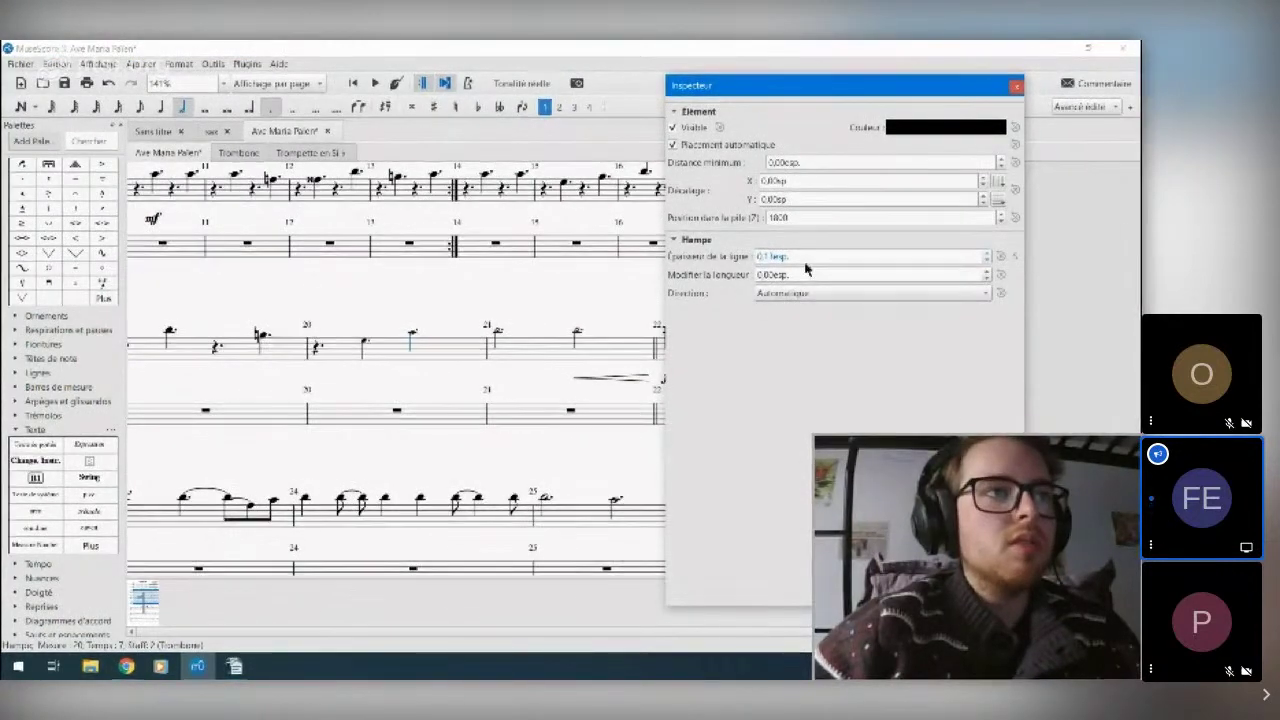
click(988, 277)
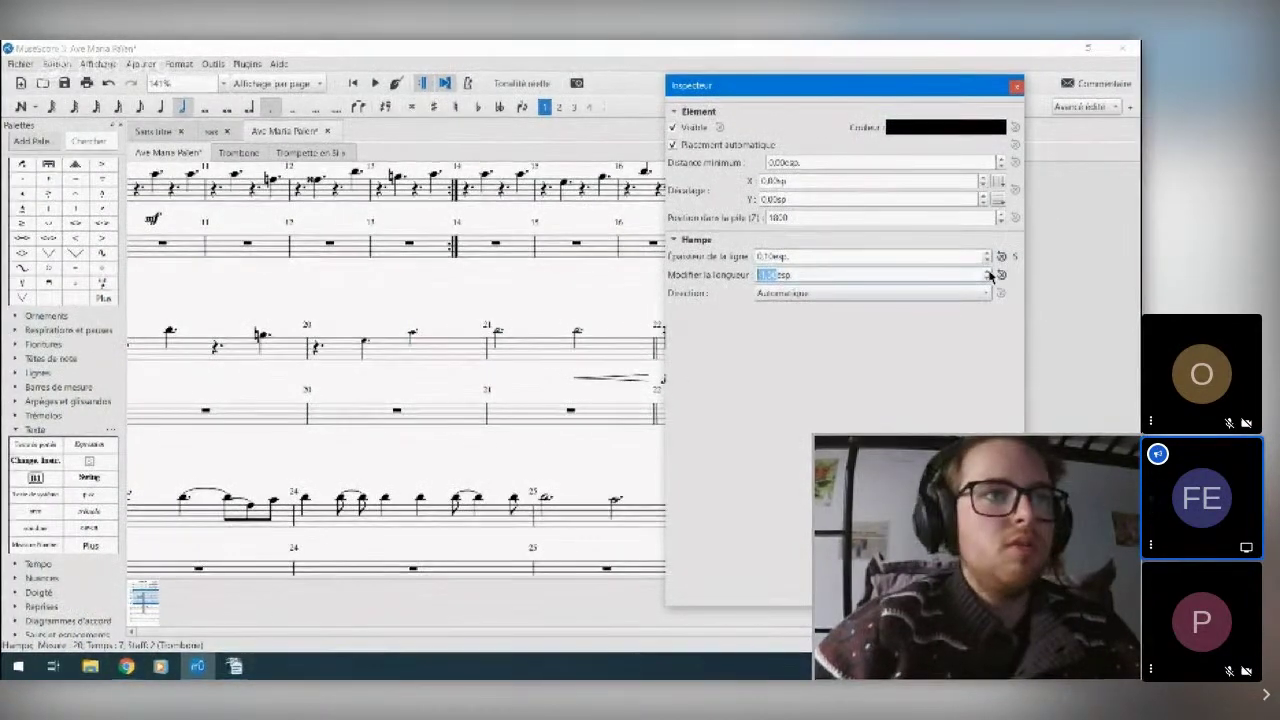
click(412, 366)
- Adjust the line thickness of the dotted quarter note's stem in the trombone's measure 20 and shorten the stem
scroll(412, 366, up, 6)
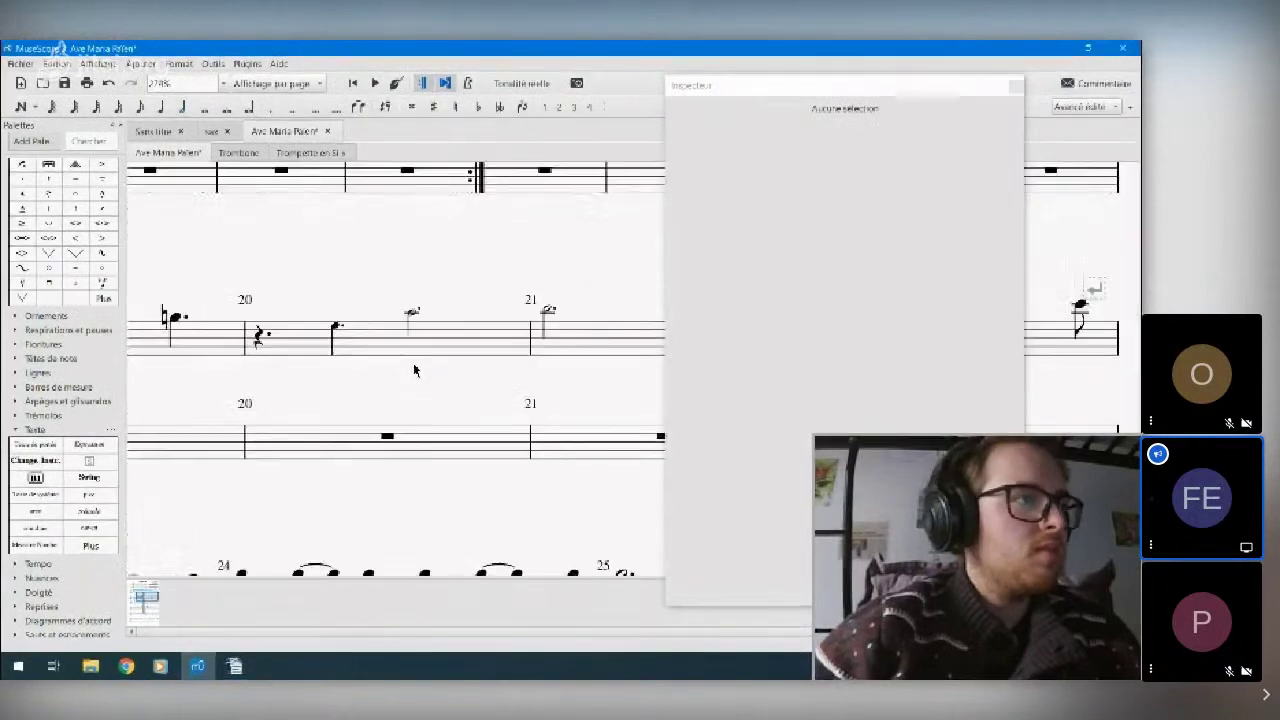
click(300, 340)
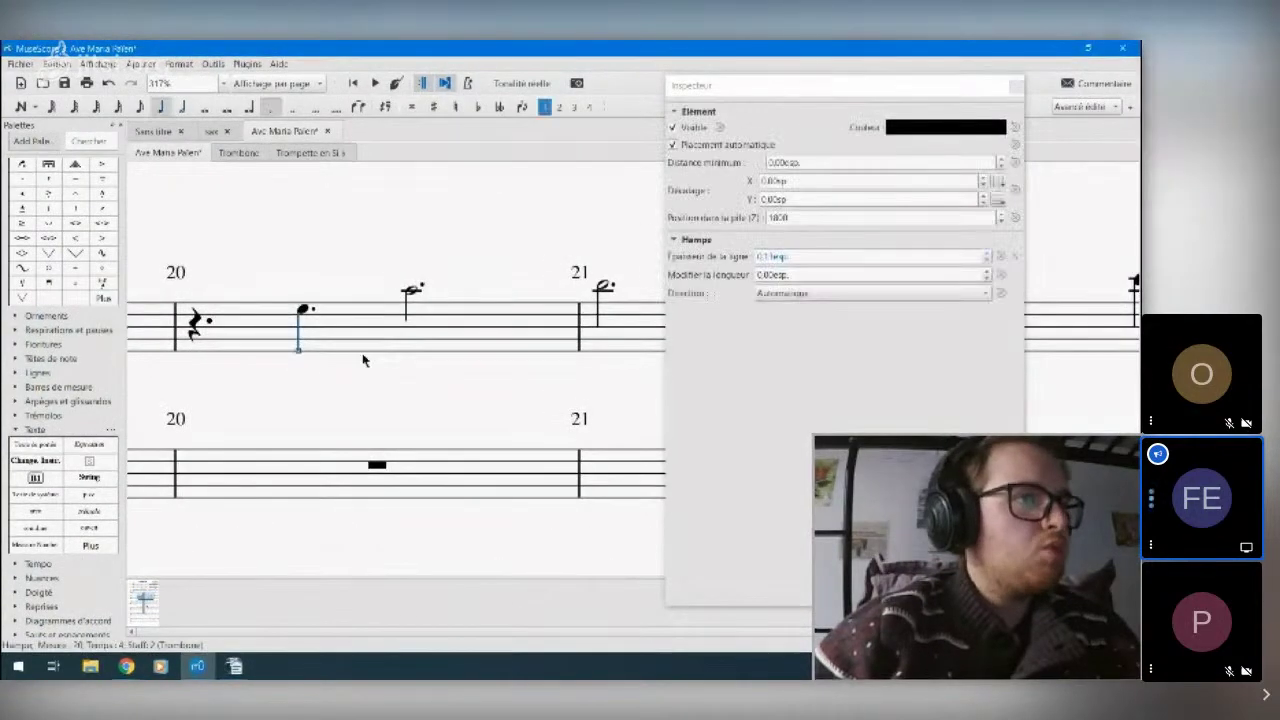
click(987, 260)
click(987, 271)
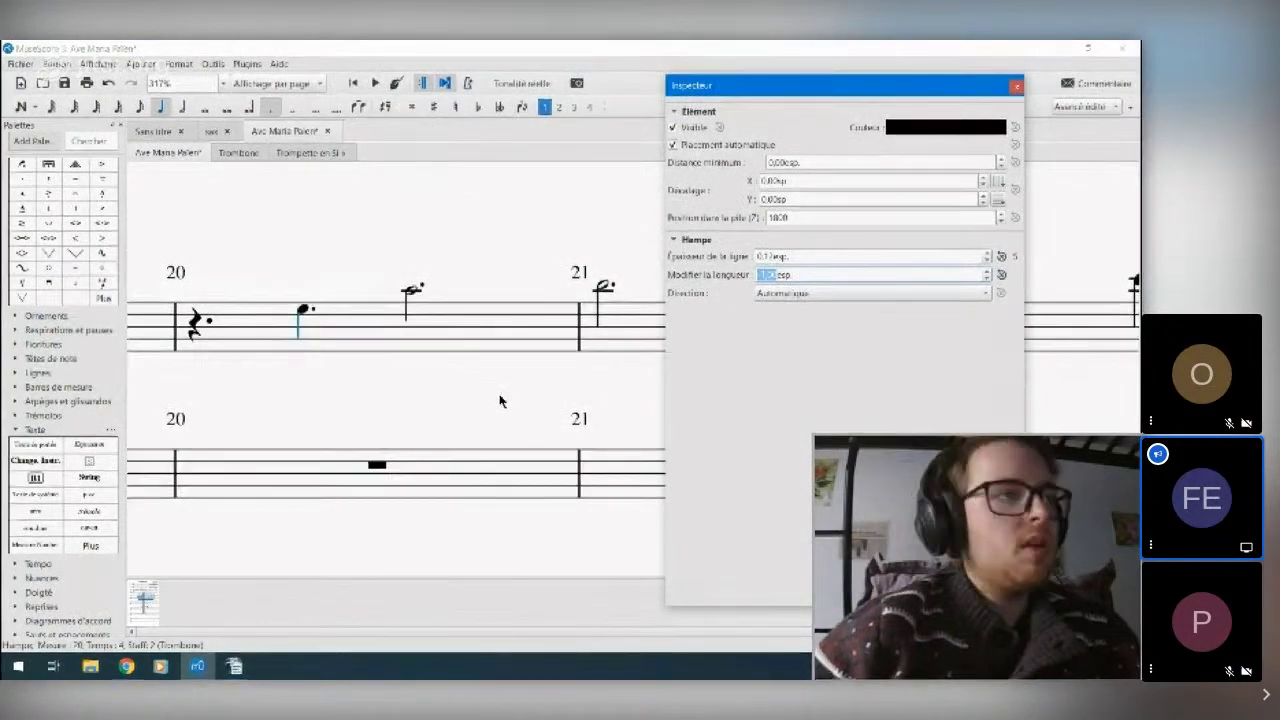
click(501, 400)
click(529, 364)
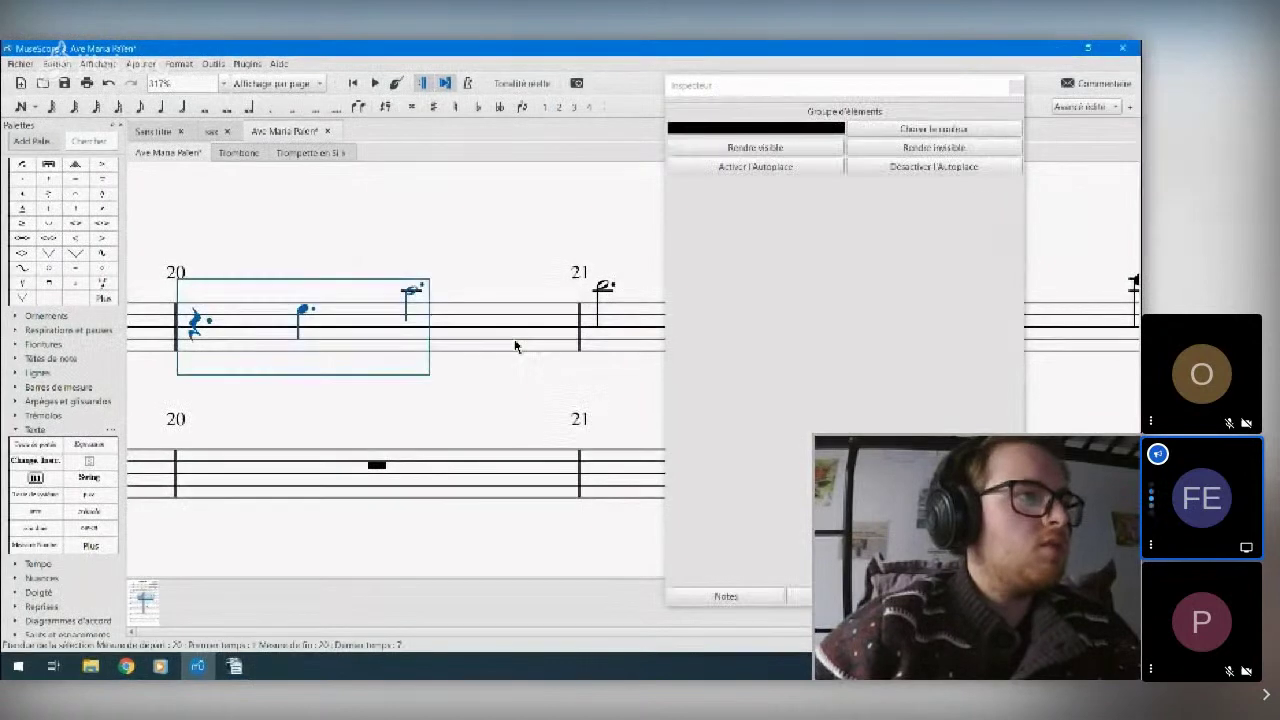
click(796, 176)
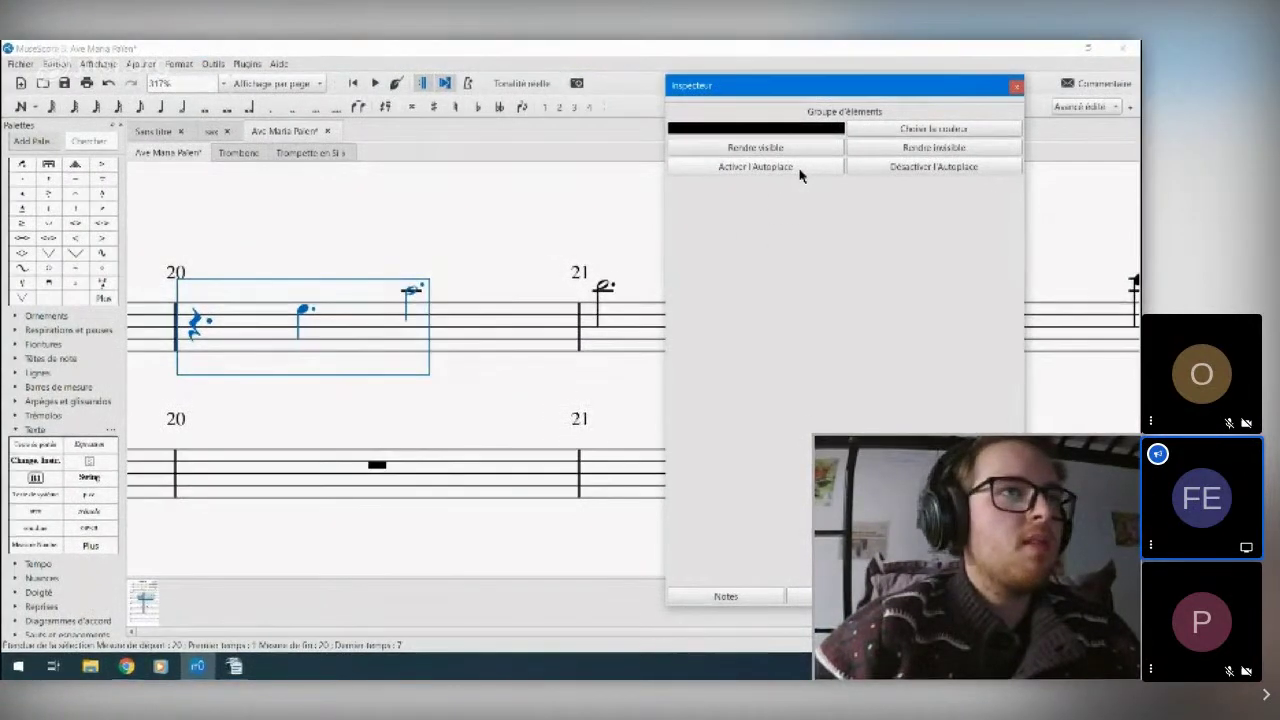
click(824, 176)
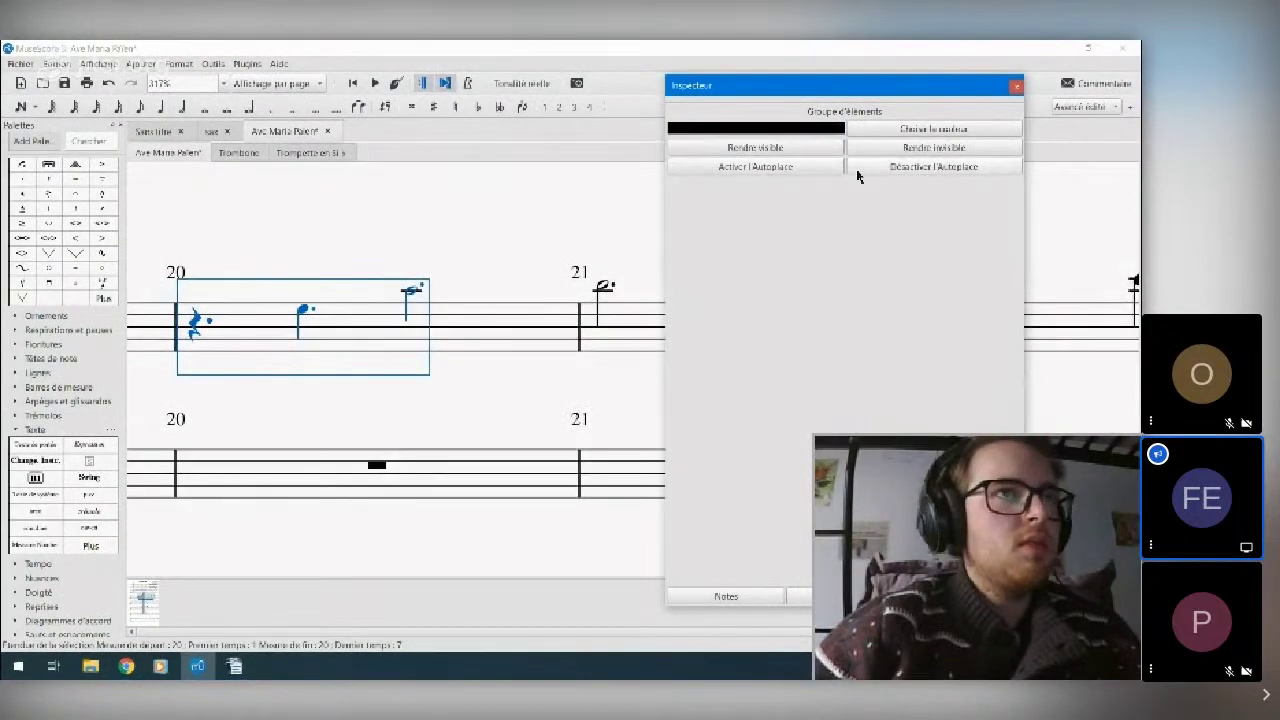
click(826, 138)
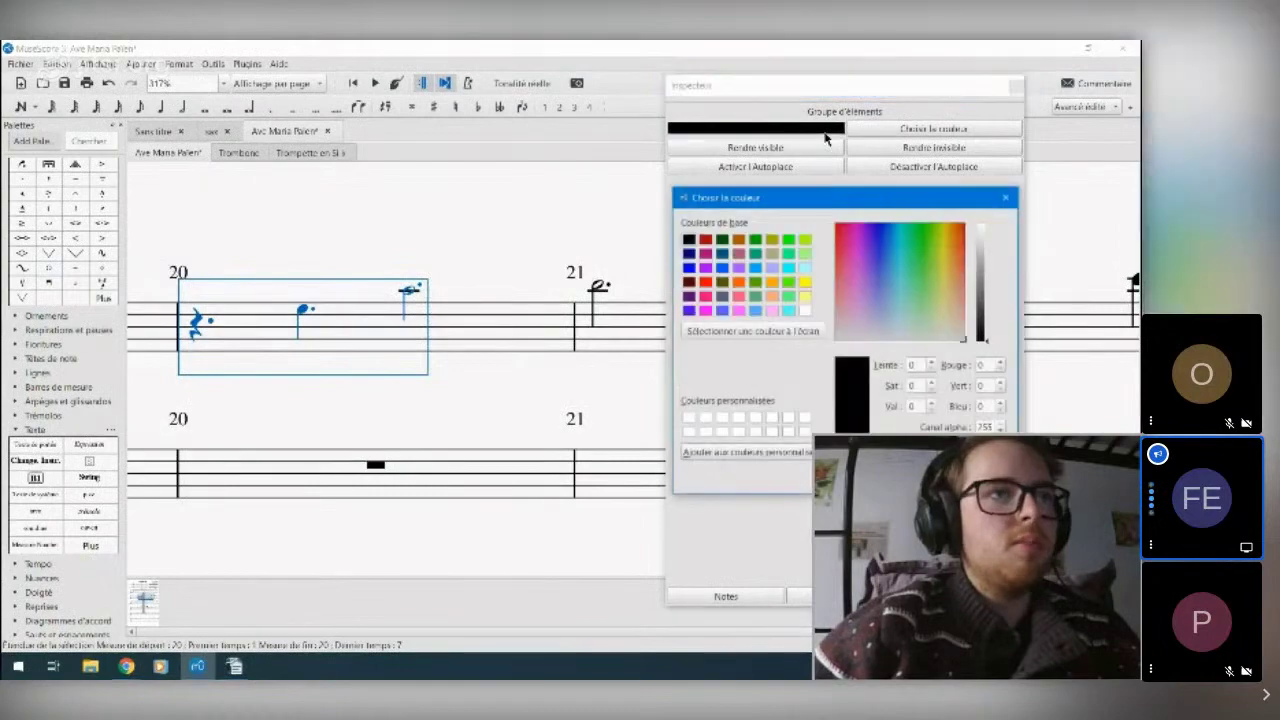
click(1006, 194)
- Close the Inspector and review the trombone's reduced notes in measures 20 and 21 within the whole system
click(1017, 88)
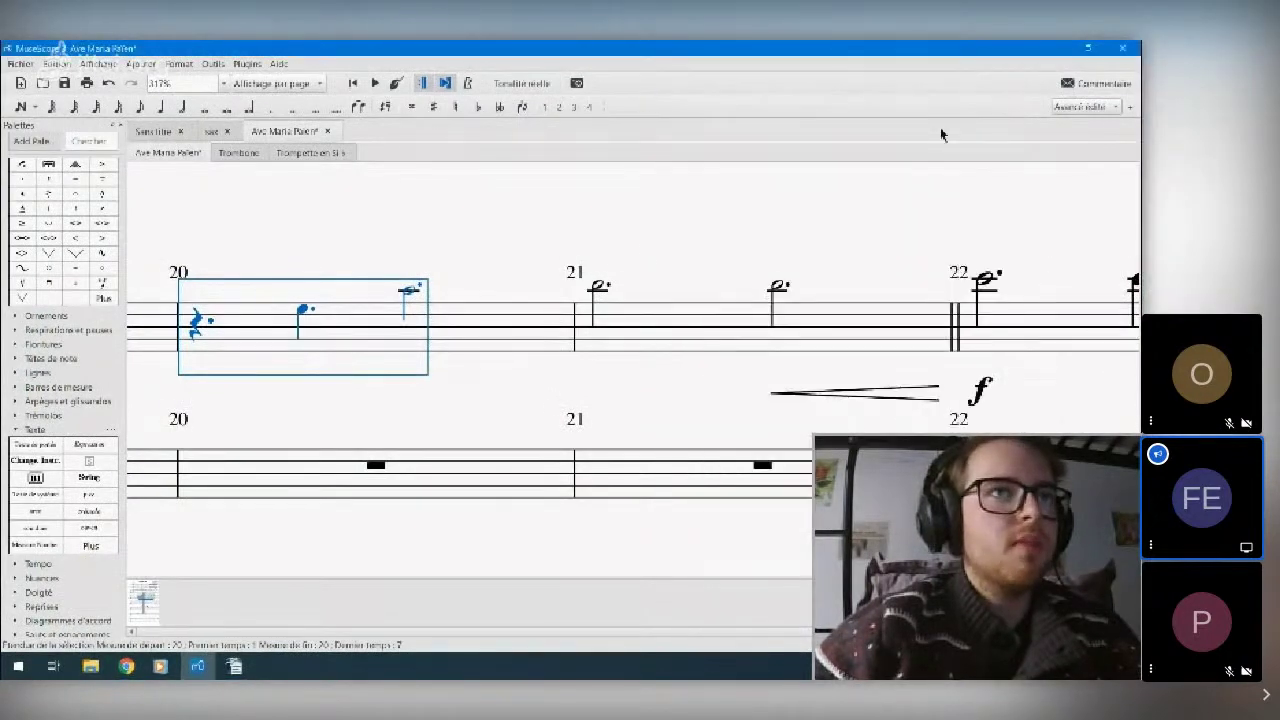
scroll(525, 283, down, 4)
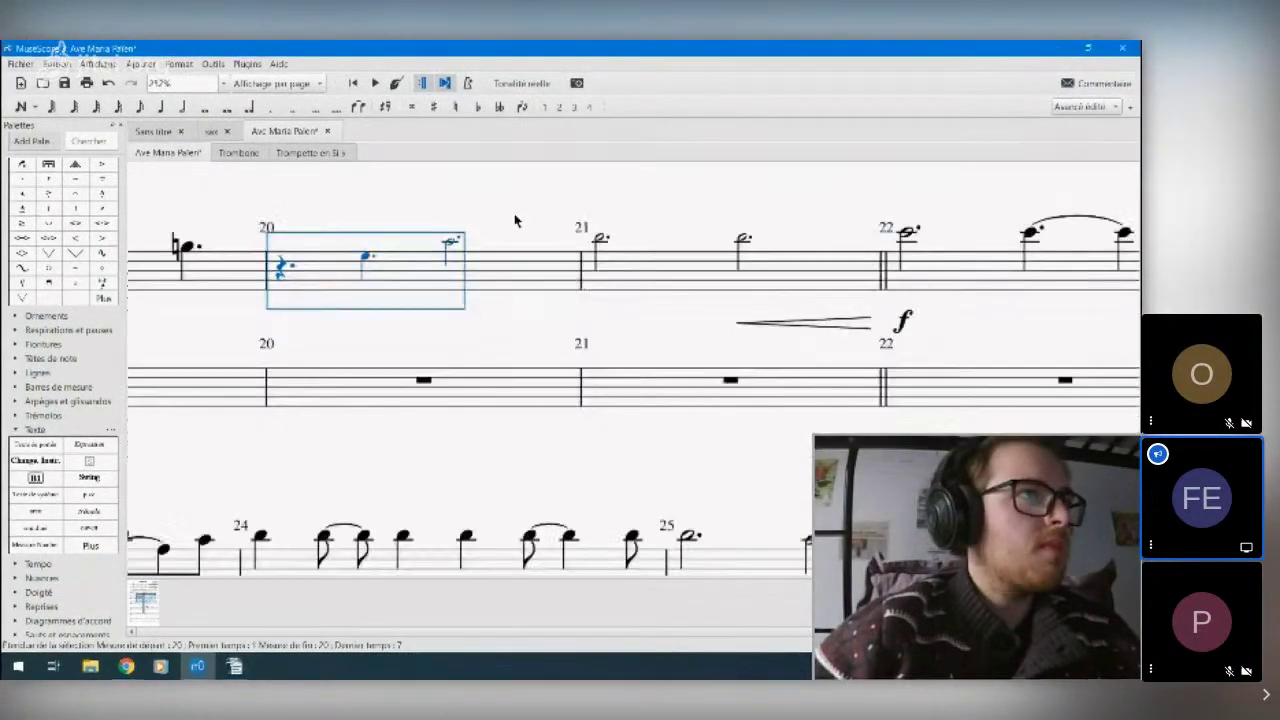
scroll(593, 340, down, 1)
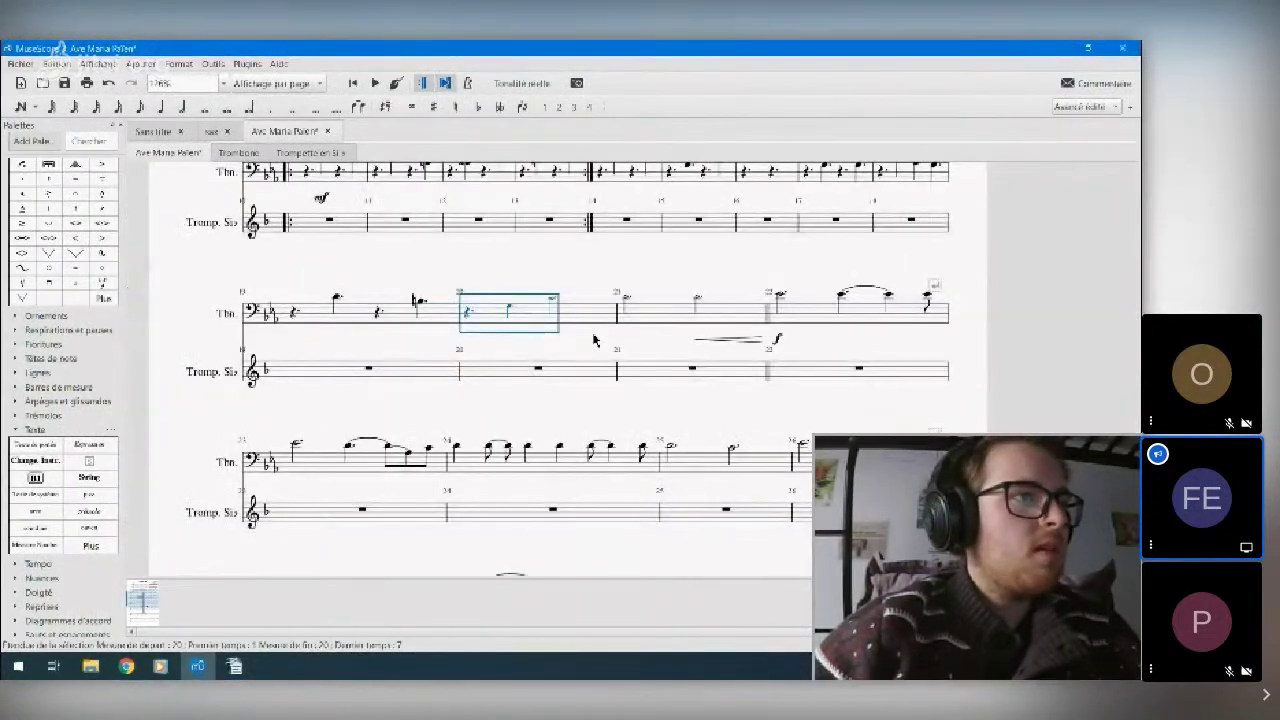
click(600, 322)
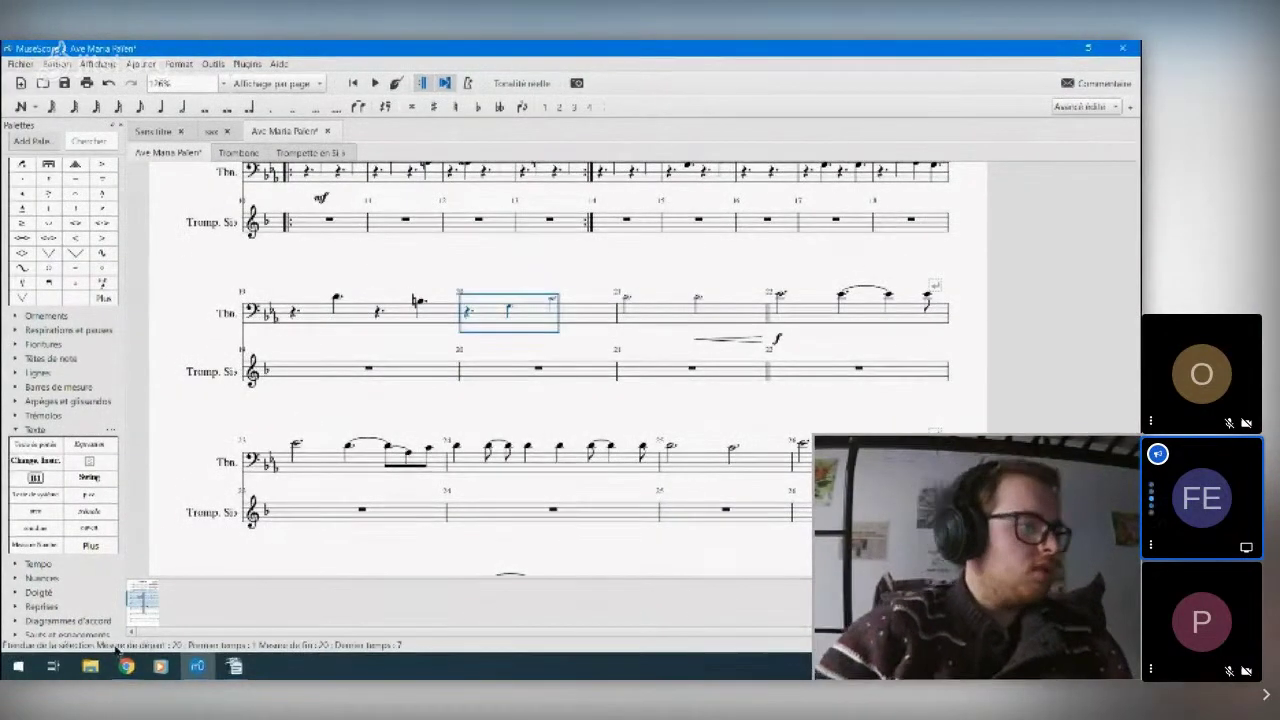
- Switch to Chrome, search Google for "fonctionnalite à defaut musescore" and look through the results
click(126, 666)
click(604, 583)
click(380, 77)
text(fonctio)
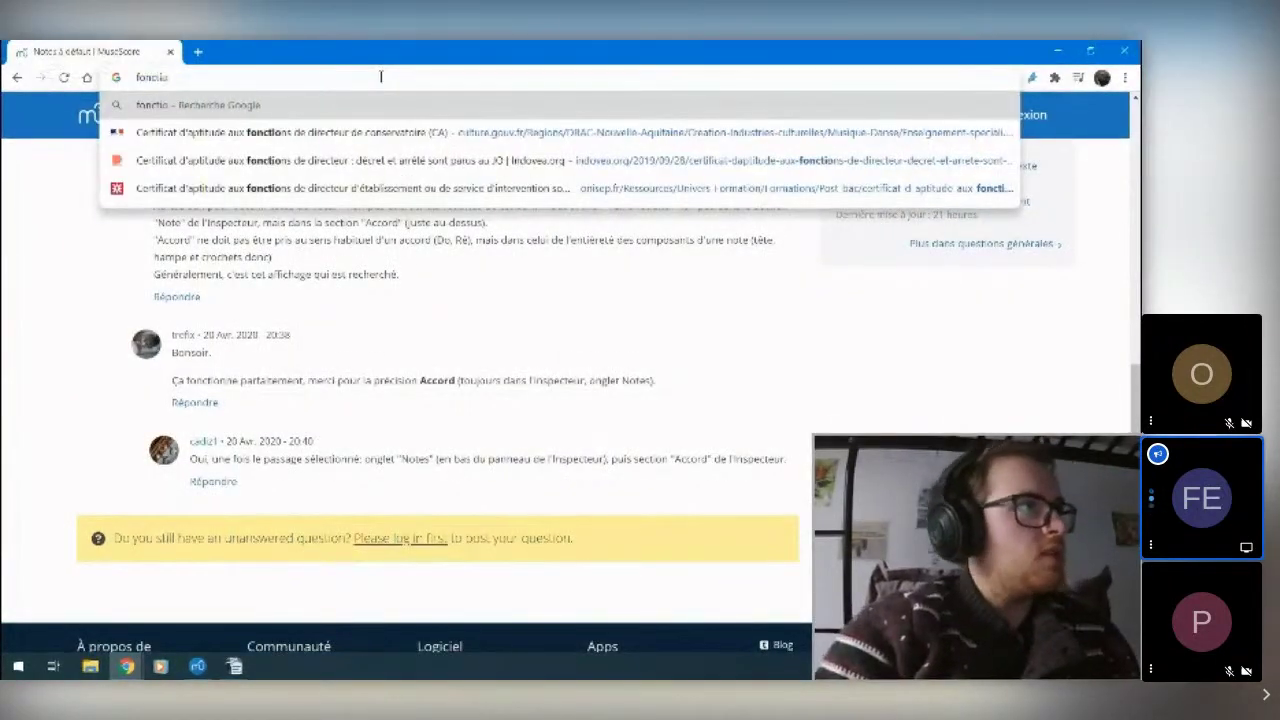
text(nnalite à defaut muse)
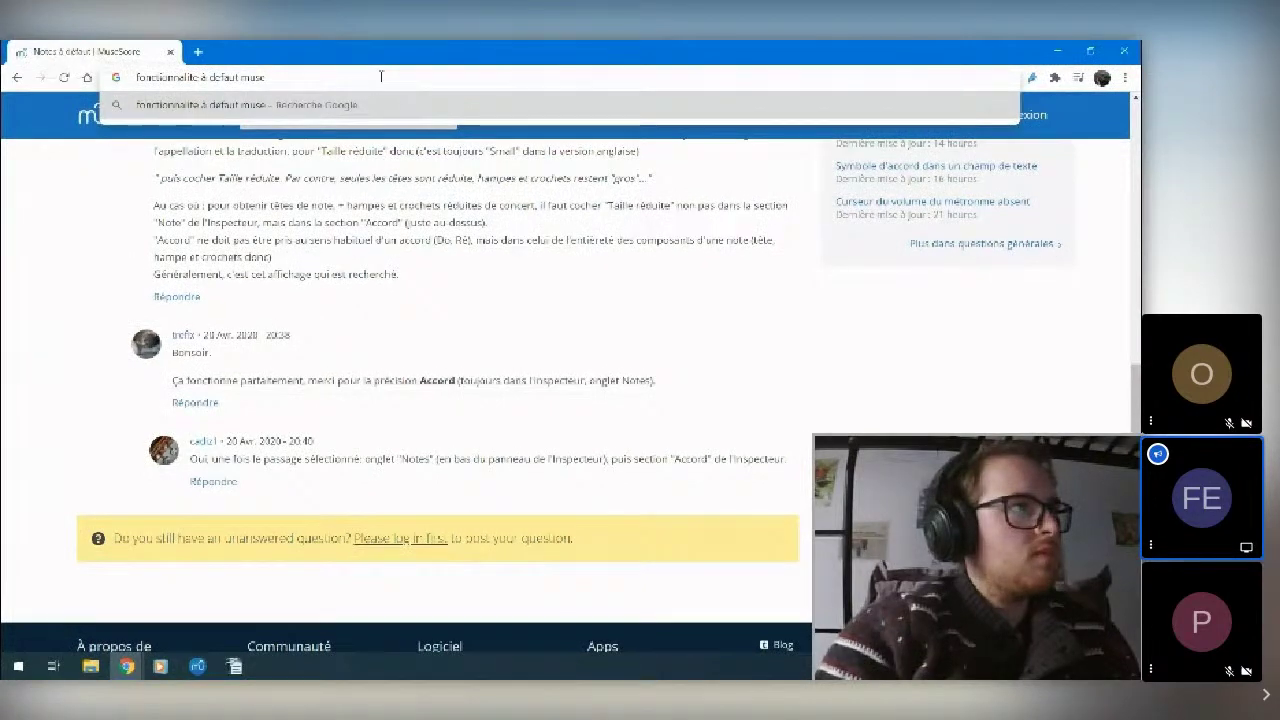
text(score)
key(Return)
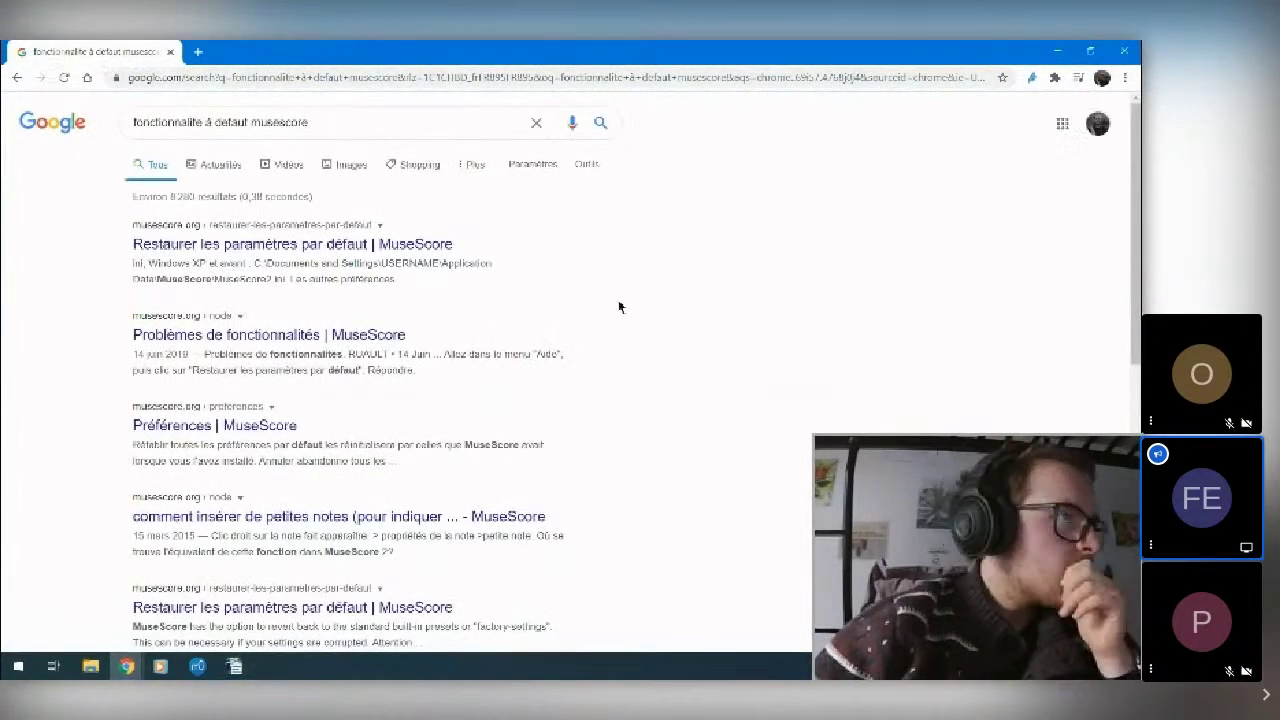
scroll(614, 304, down, 2)
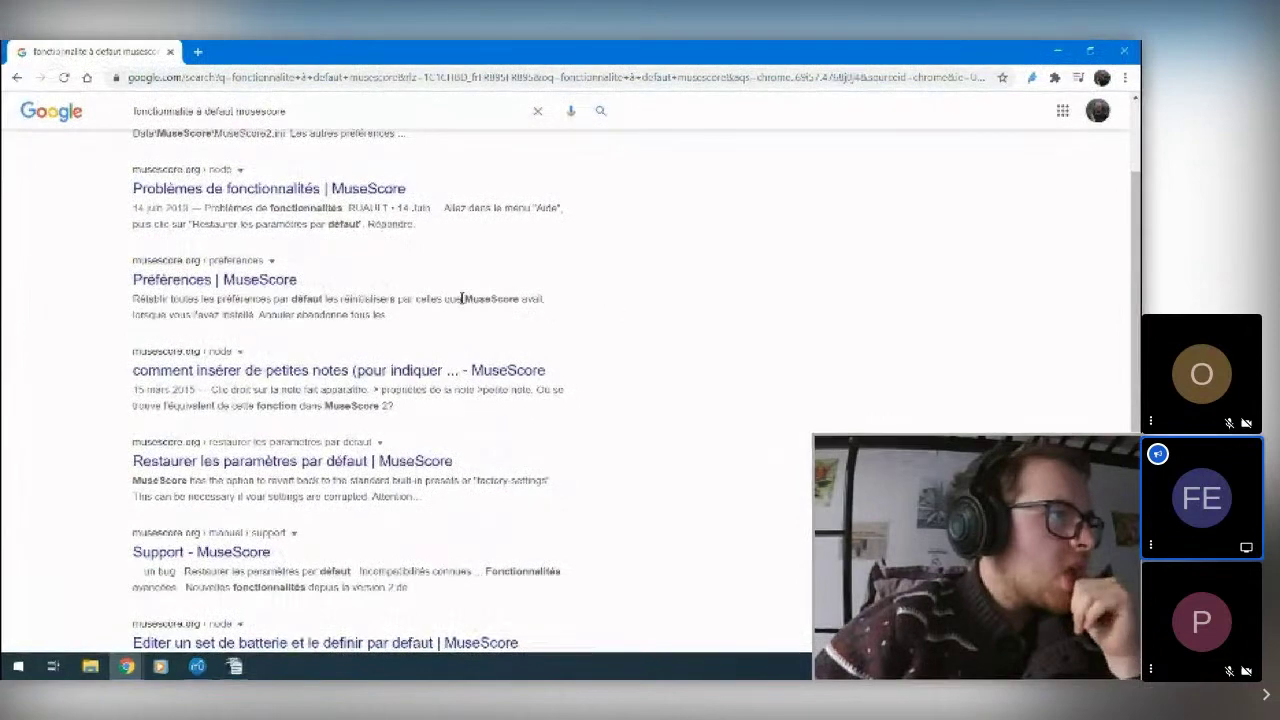
scroll(462, 298, down, 1)
- Change the Google search to "à defaut instrument musescore" and look through the results
double_click(180, 111)
key(BackSpace)
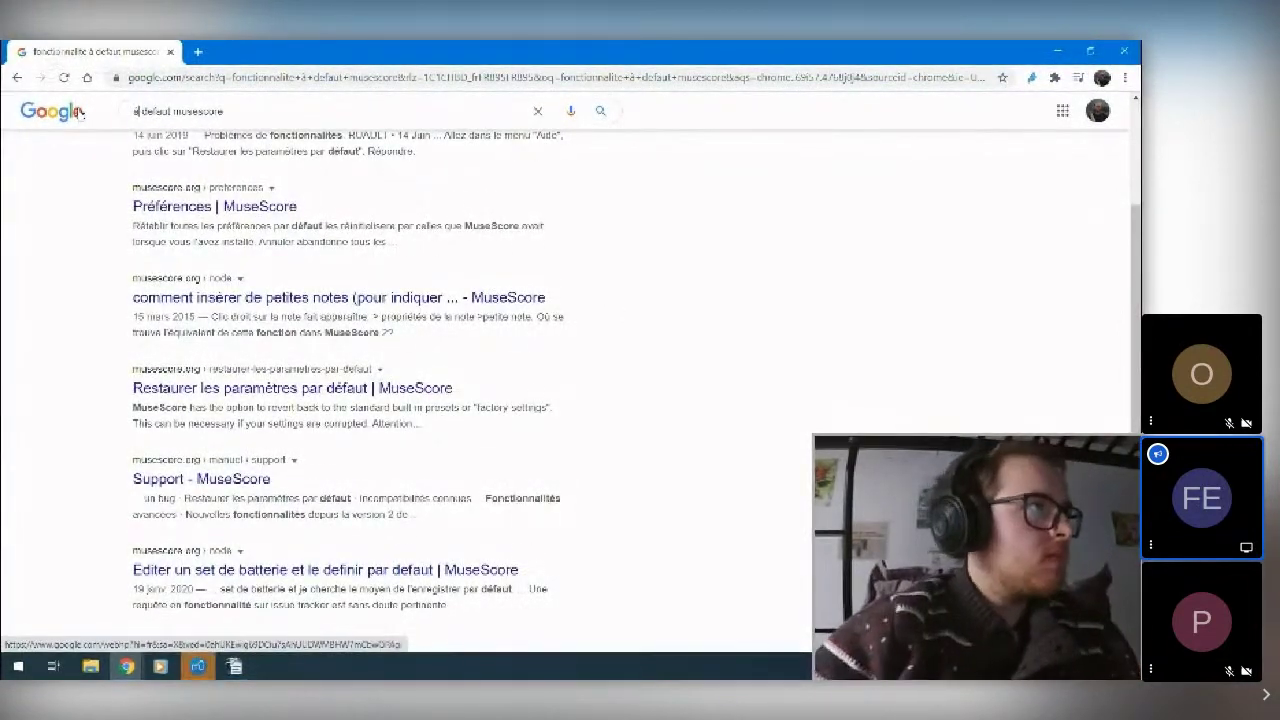
text(f)
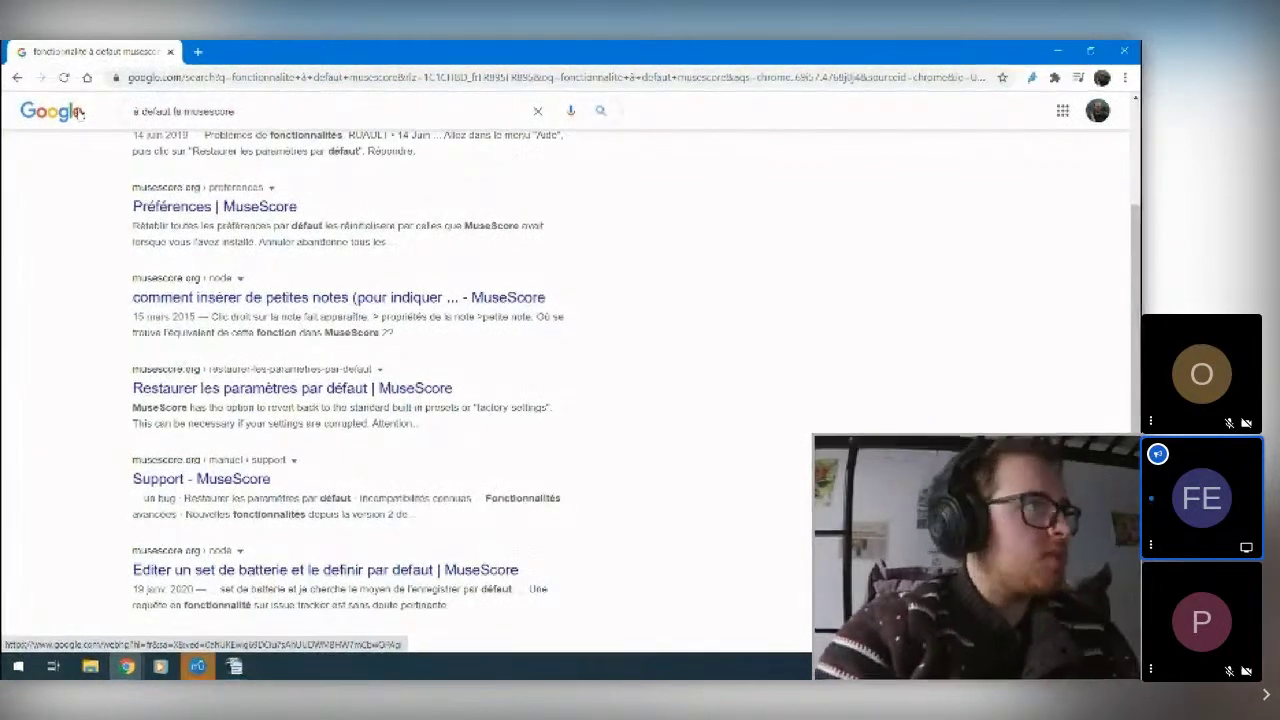
key(BackSpace)
text(instrume)
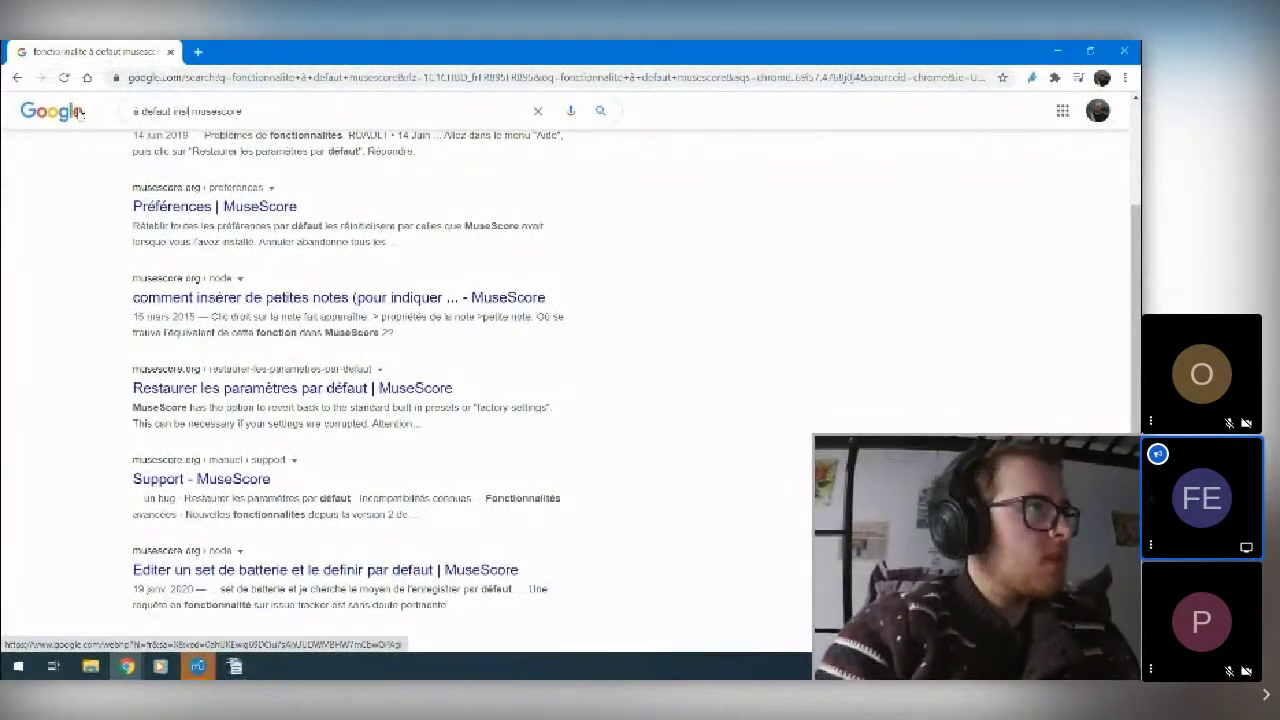
text(nt)
key(Return)
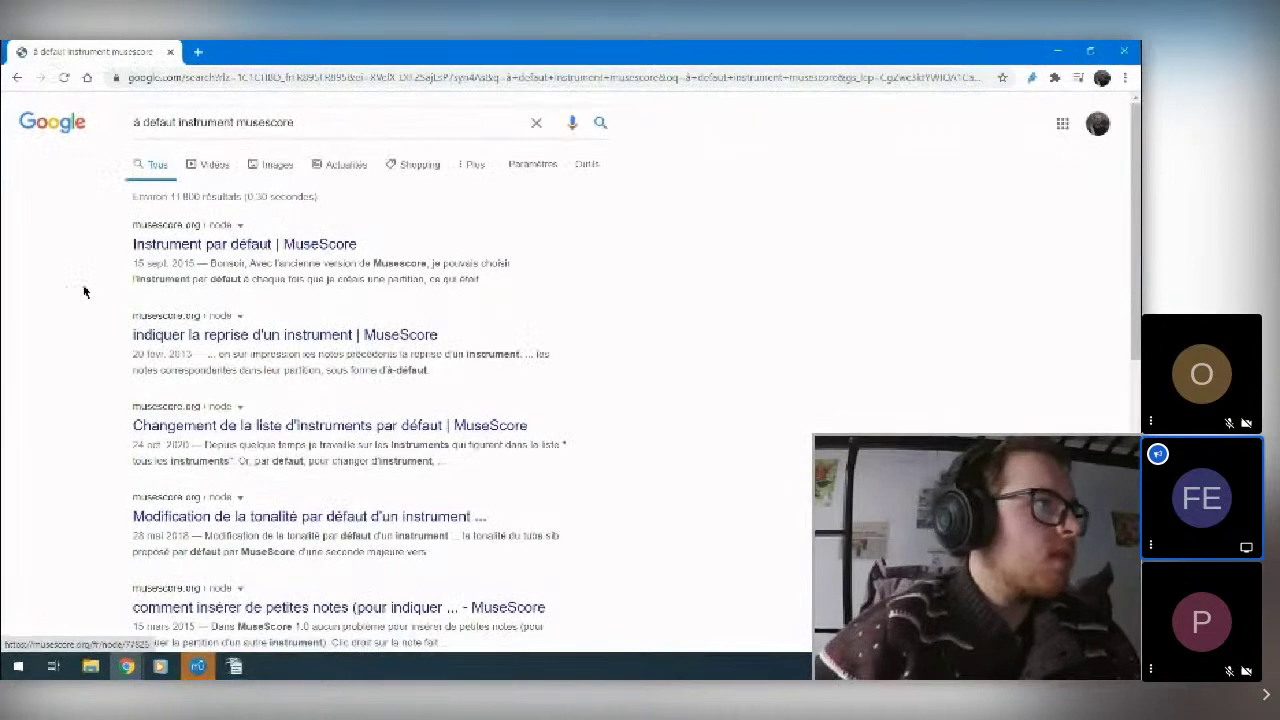
scroll(84, 291, down, 3)
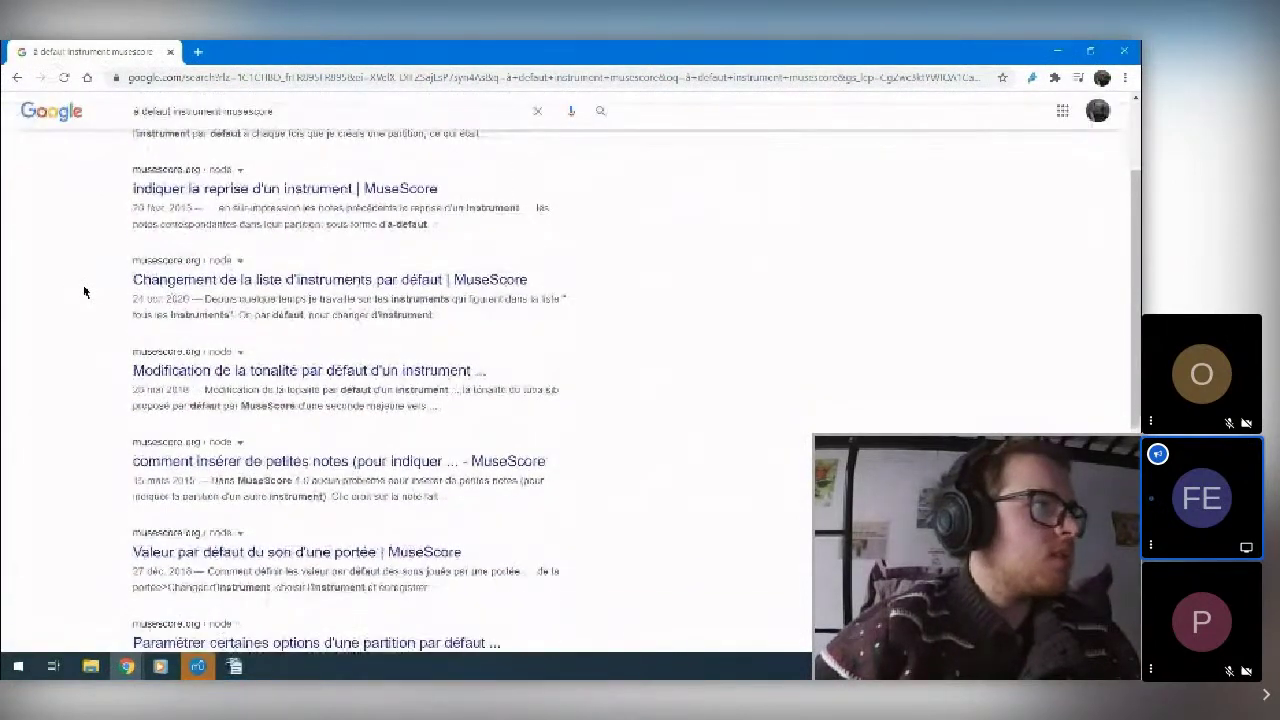
scroll(84, 291, down, 1)
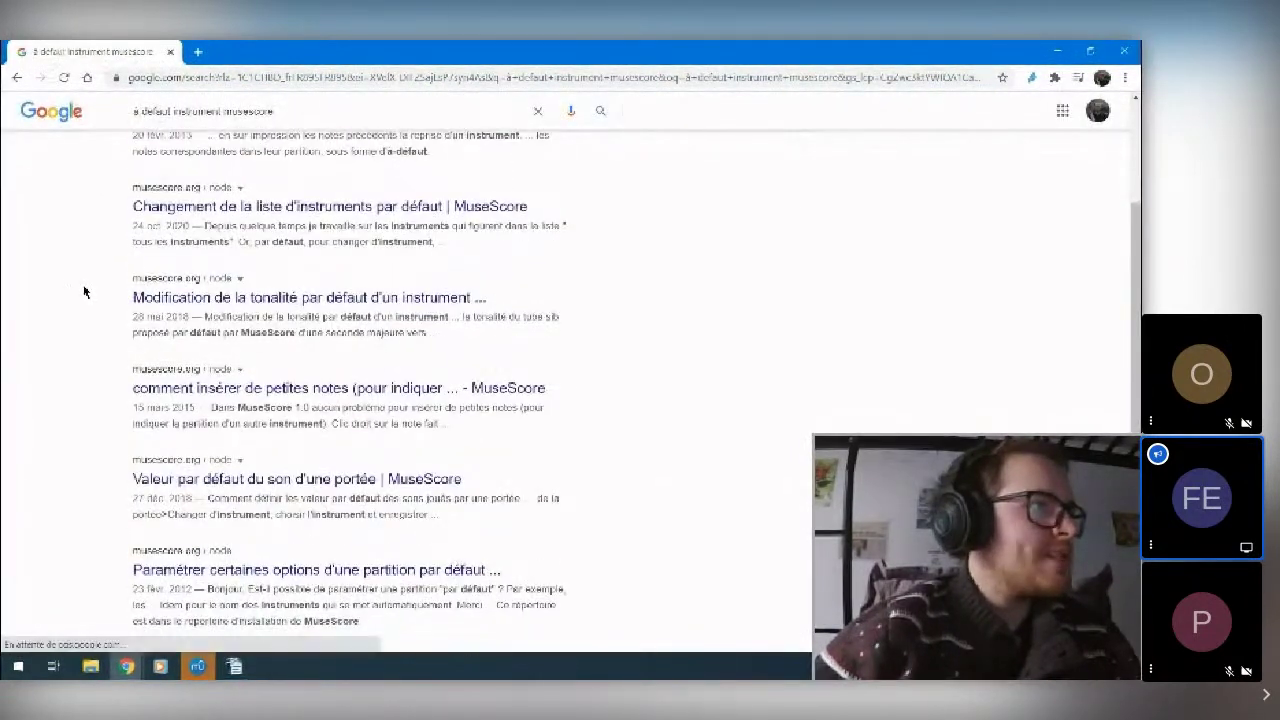
- Open the MuseScore forum thread "comment insérer de petites notes" and read its replies about Taille réduite
scroll(84, 291, down, 3)
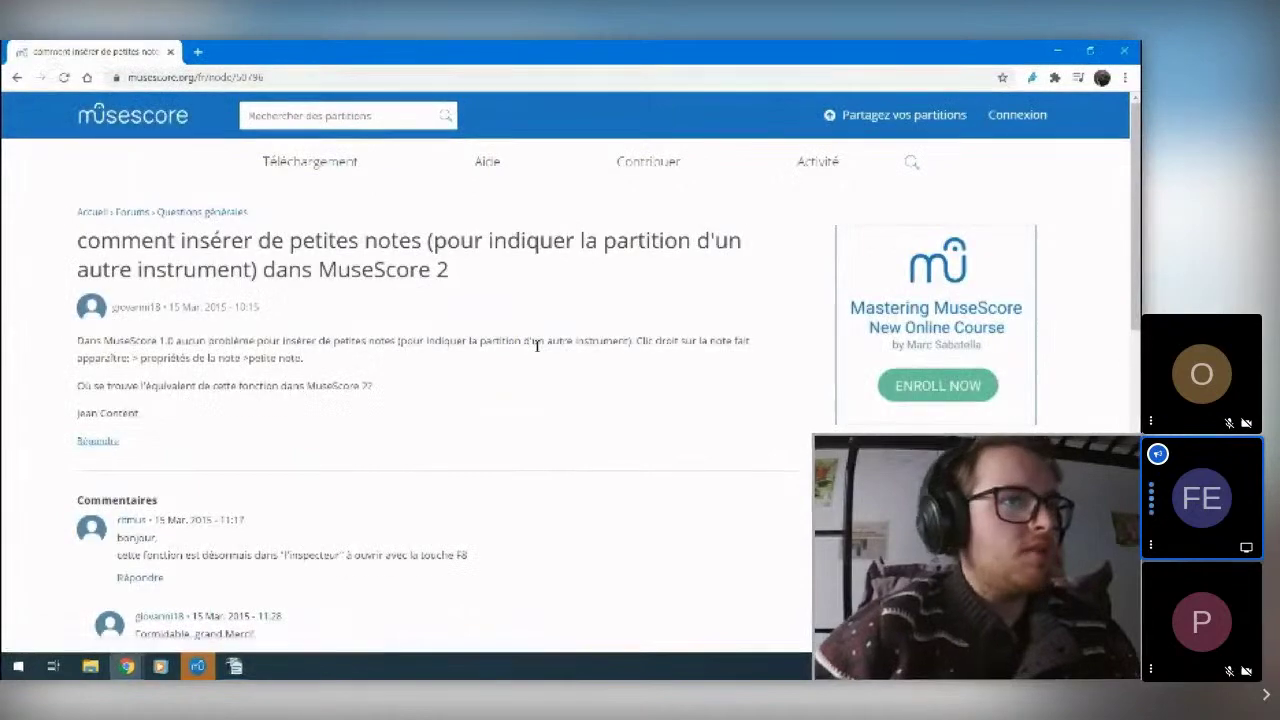
scroll(537, 346, down, 3)
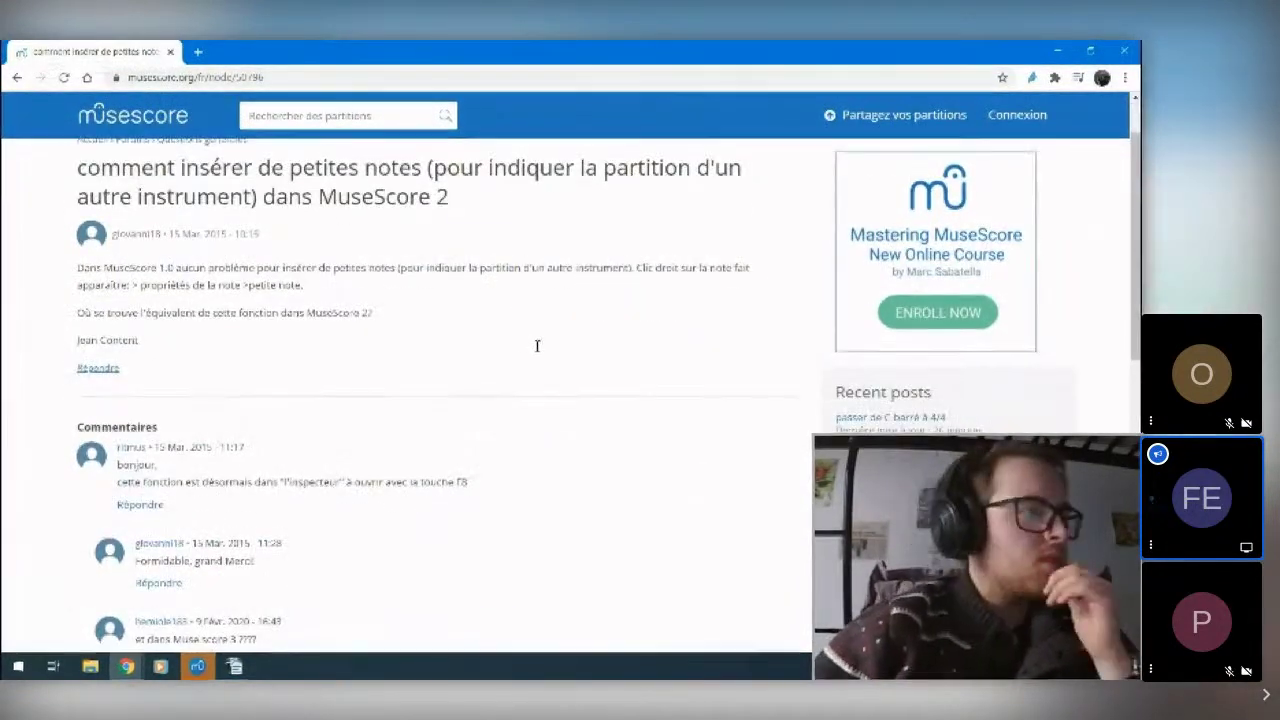
scroll(538, 352, down, 1)
scroll(538, 352, down, 5)
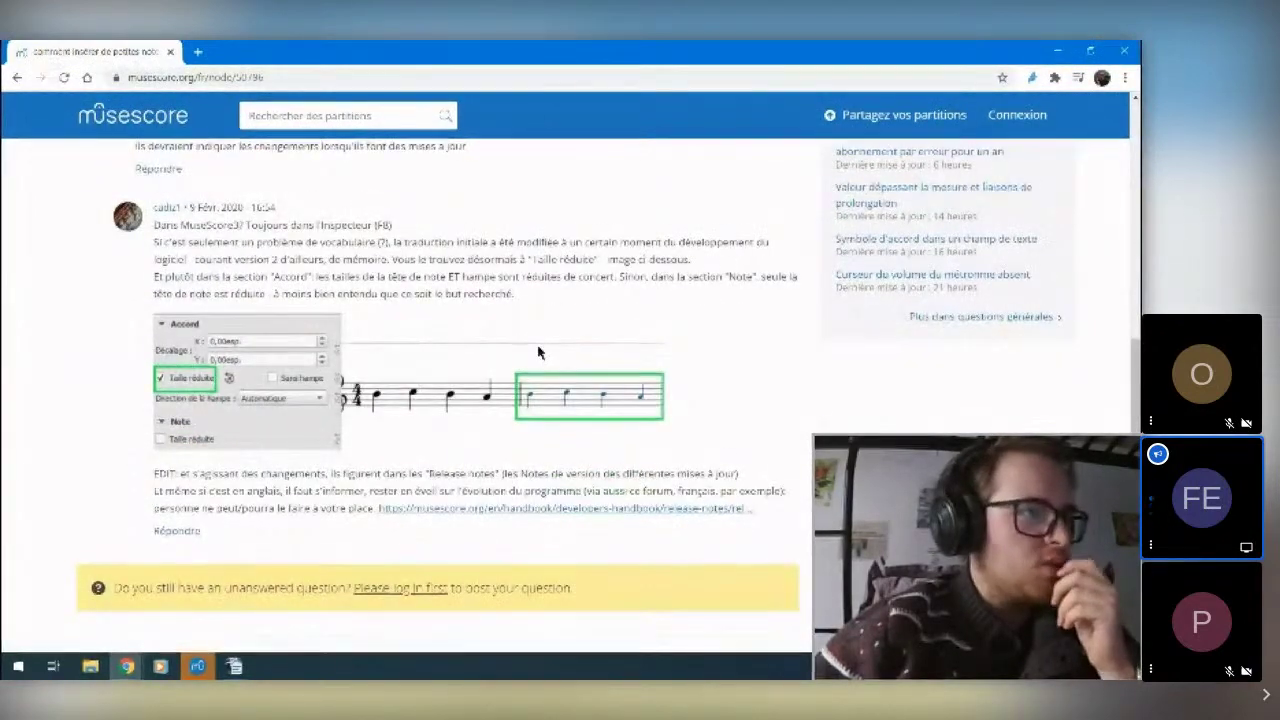
scroll(538, 352, down, 2)
scroll(538, 352, up, 4)
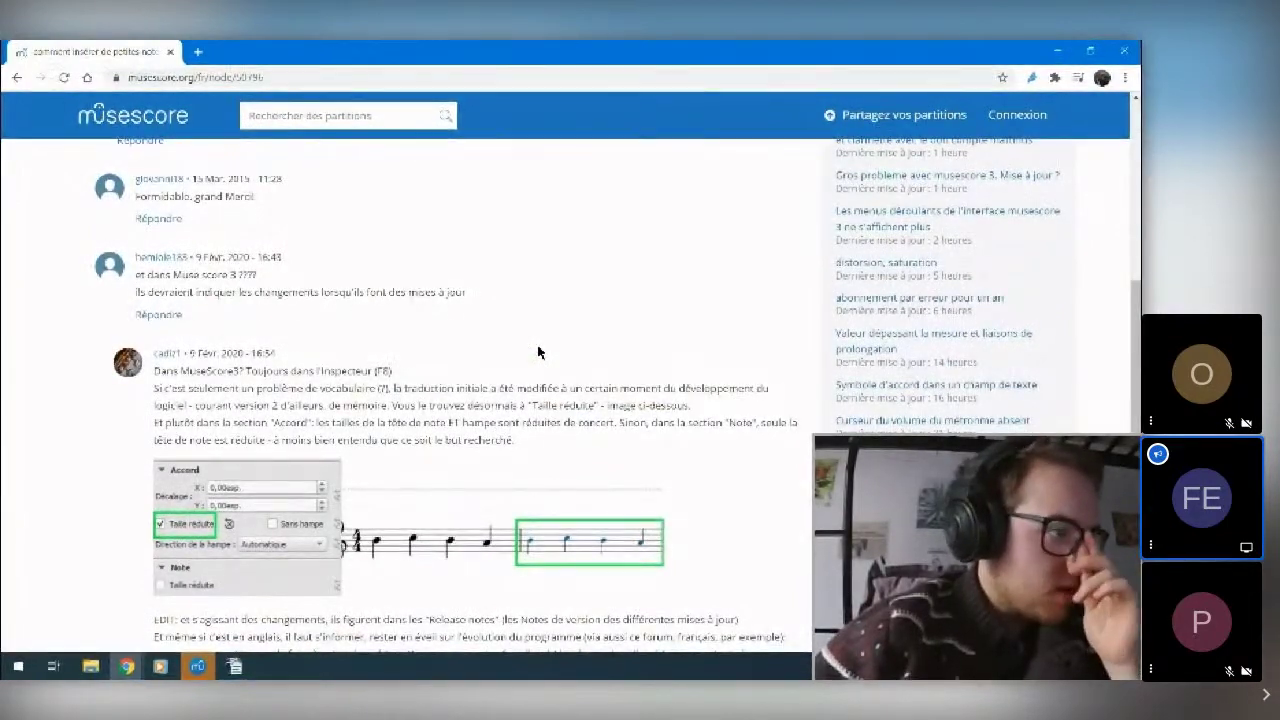
- Return to MuseScore, clear the selection of measure 20 and view the score page from its title down
click(1052, 48)
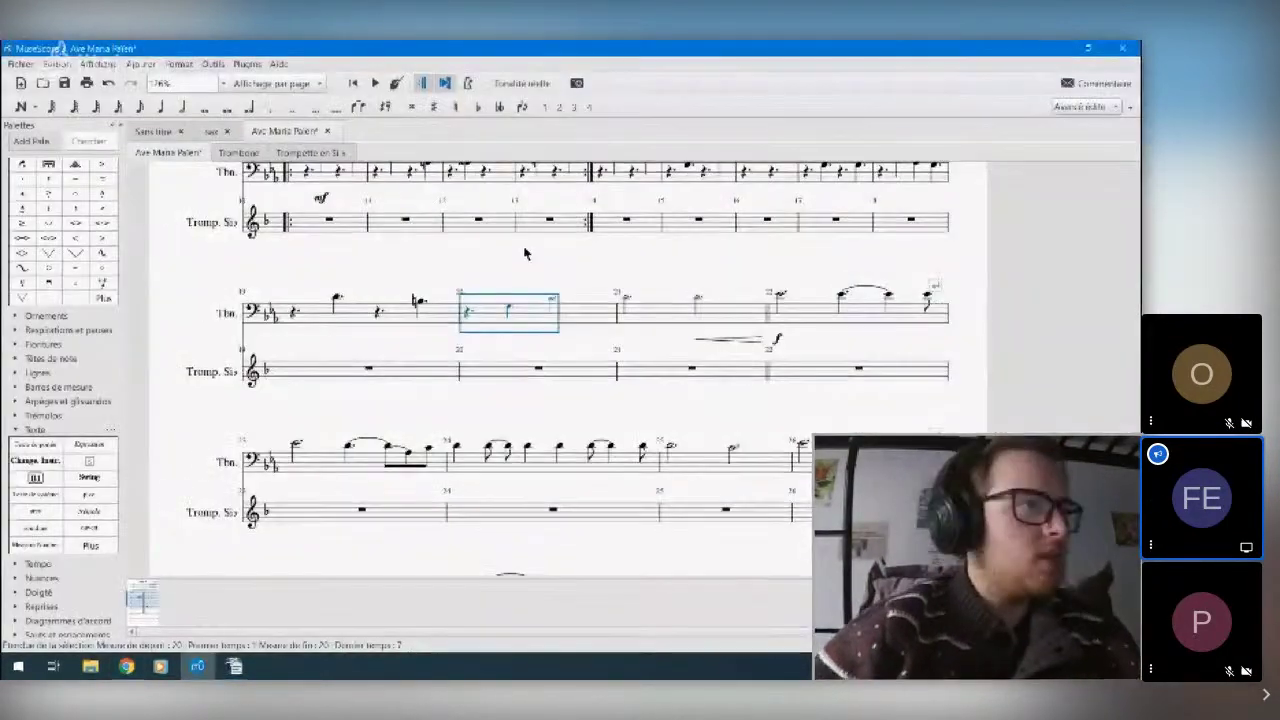
drag(621, 345, 578, 366)
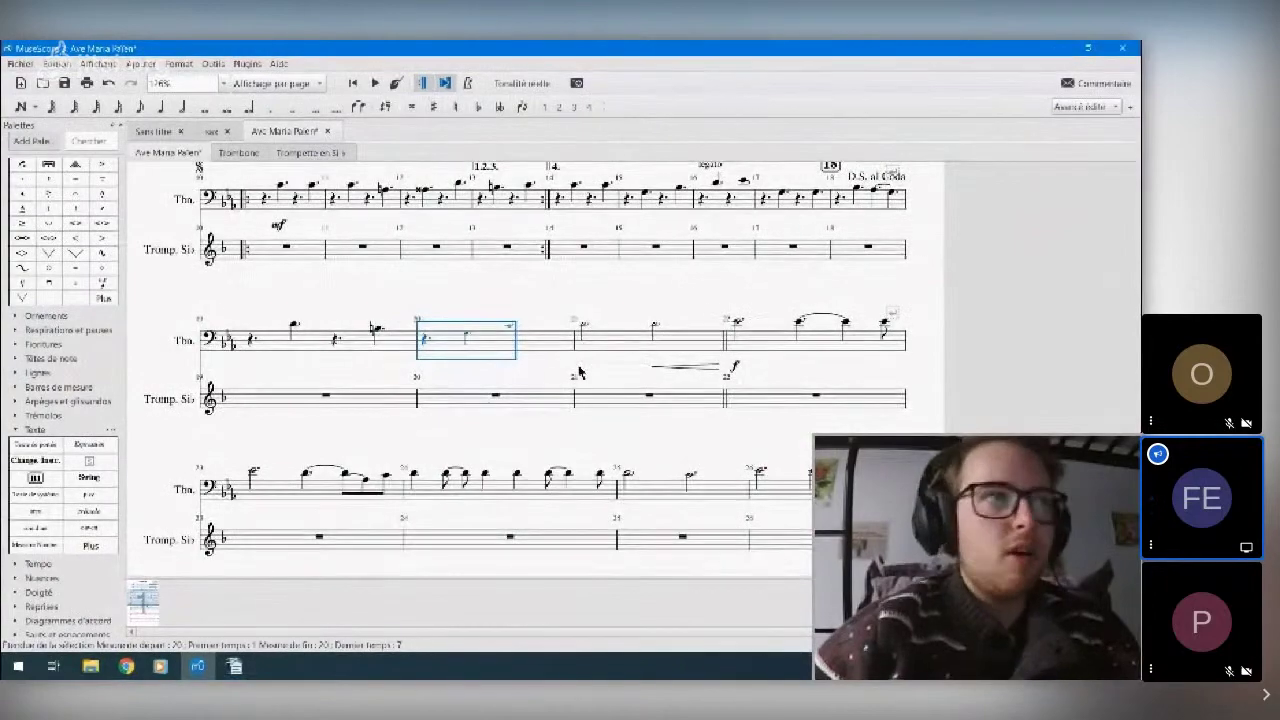
click(624, 313)
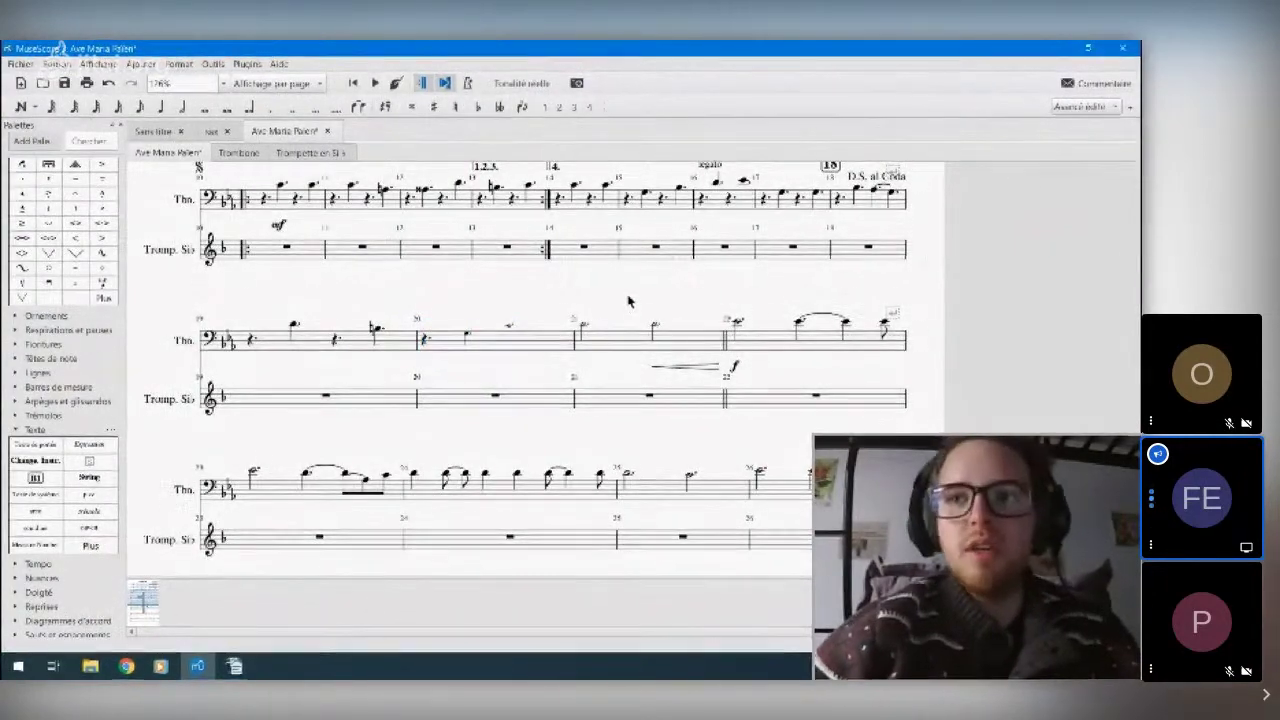
scroll(628, 300, down, 5)
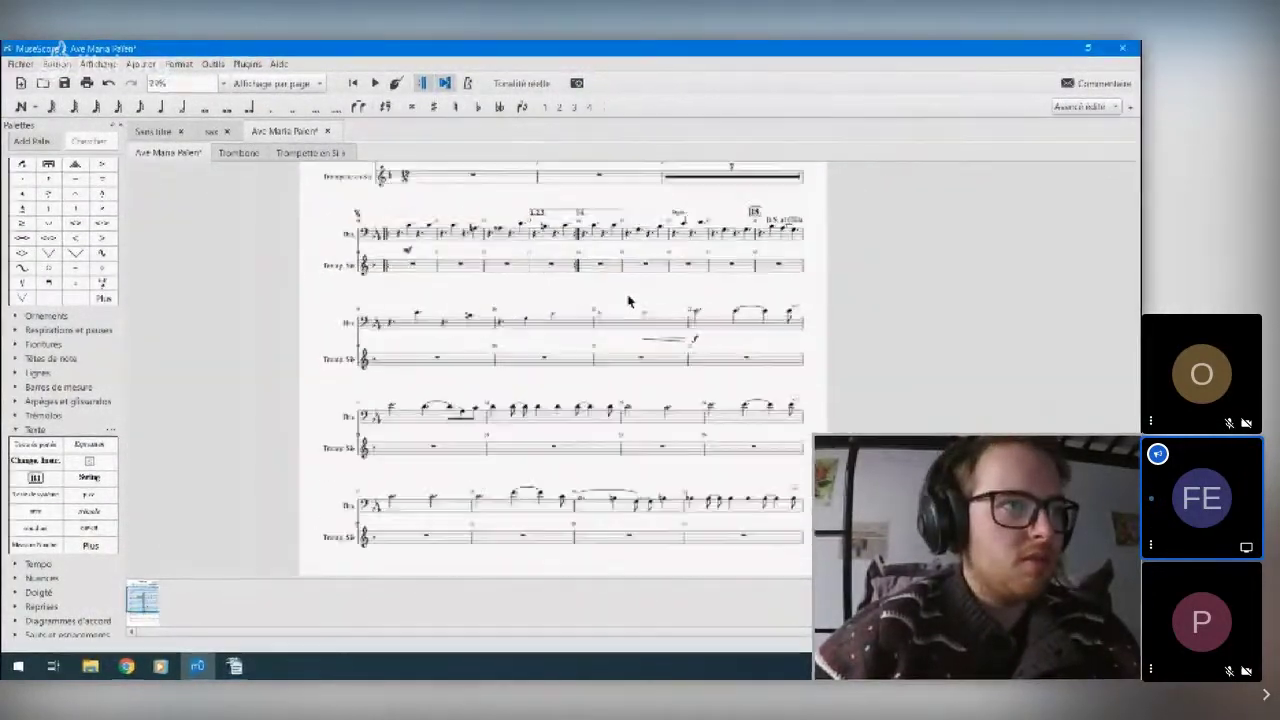
drag(603, 303, 580, 344)
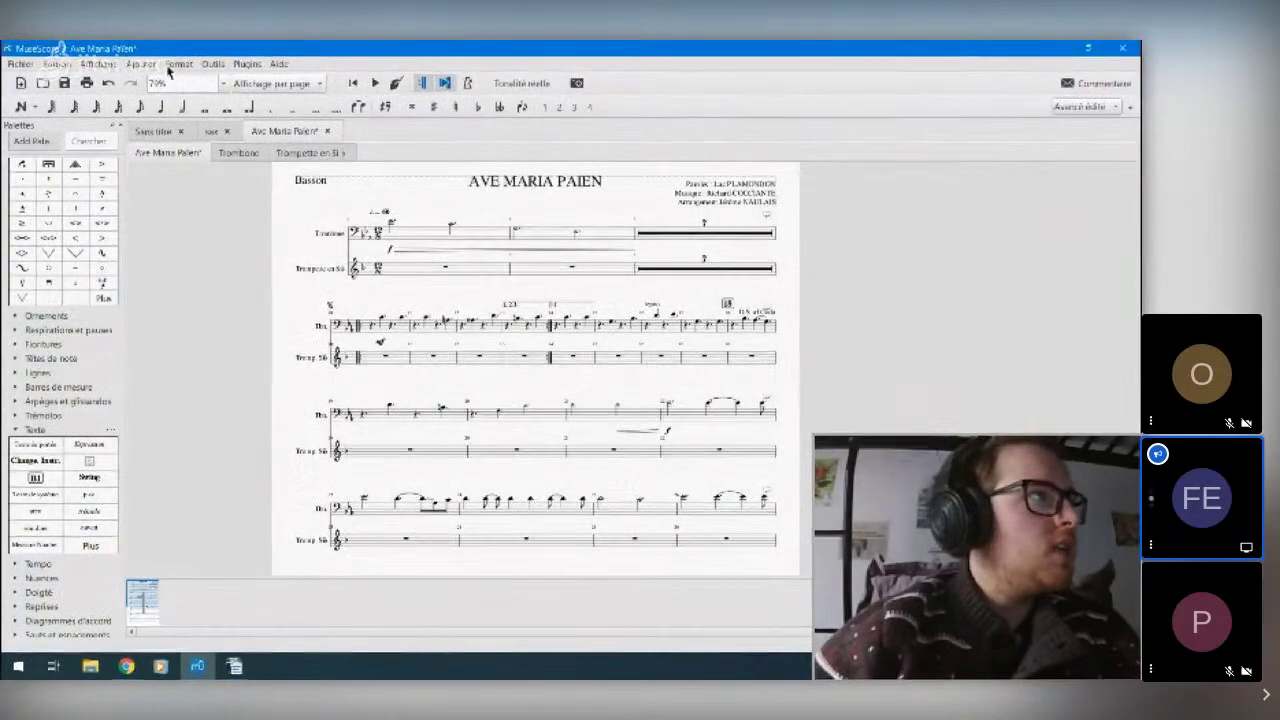
- Review the toolbar customization dialog and the list of available toolbars, including Capture d'image
click(97, 65)
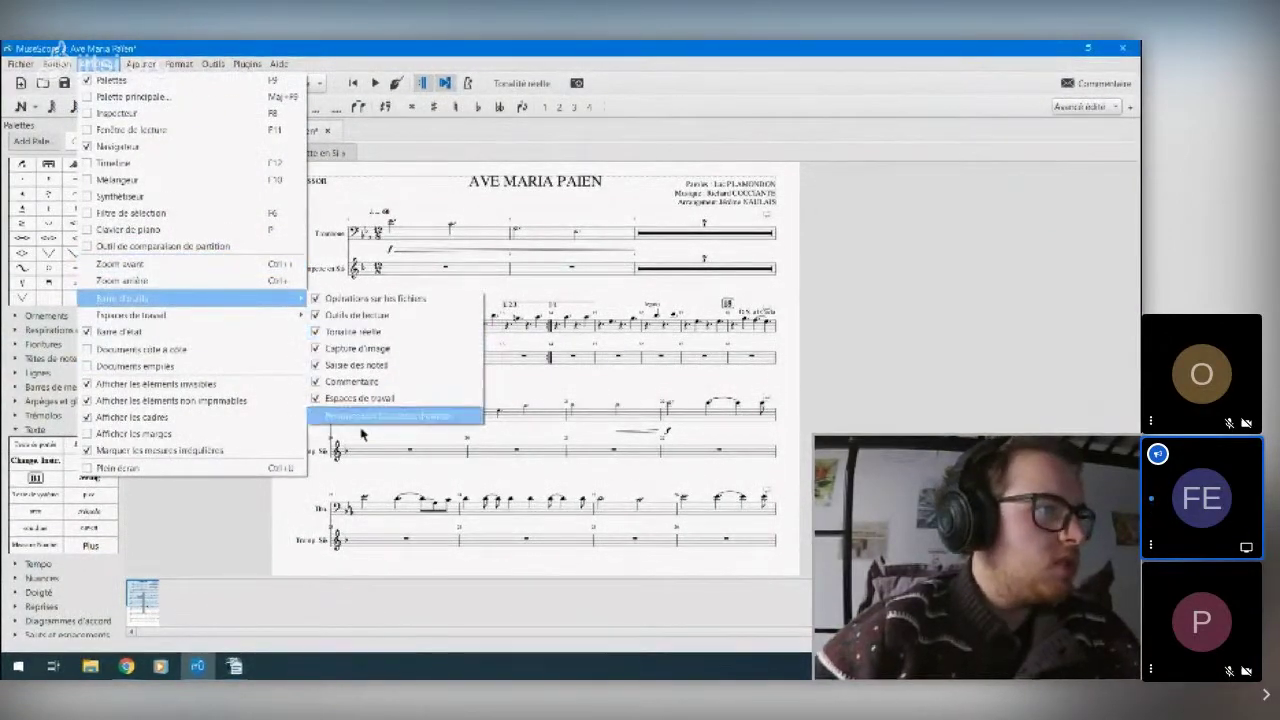
click(370, 418)
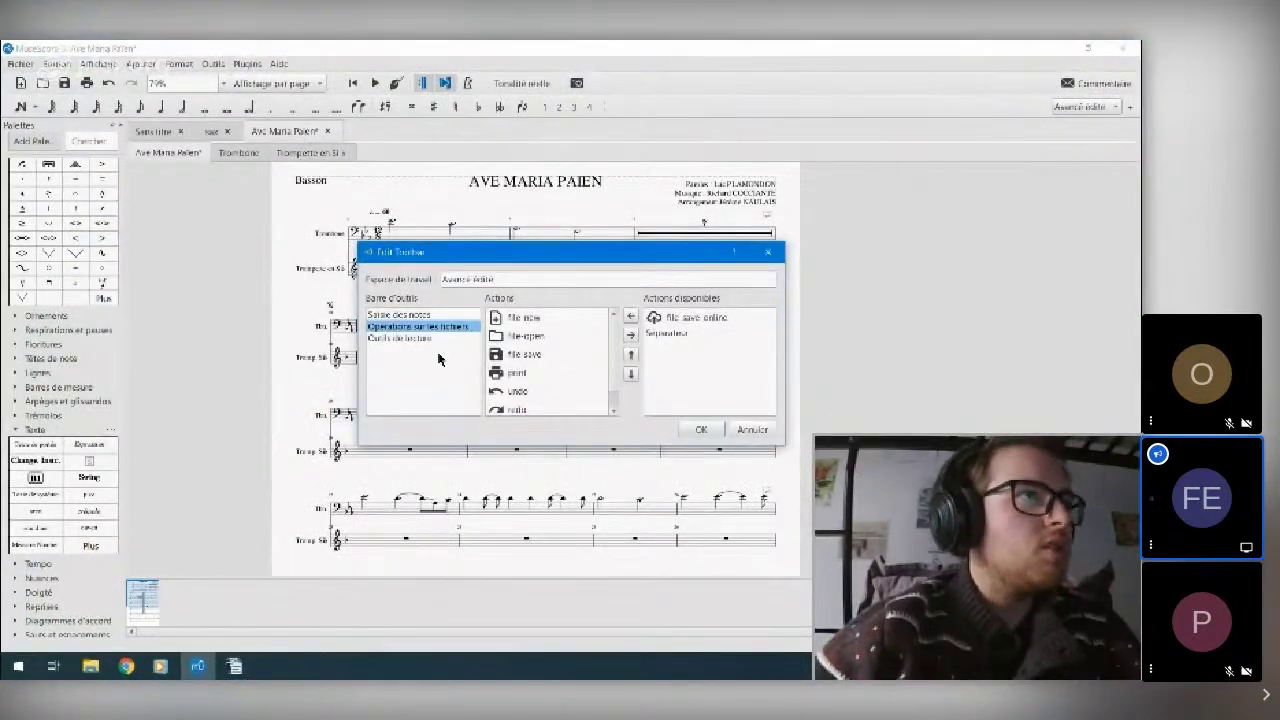
click(751, 429)
click(103, 64)
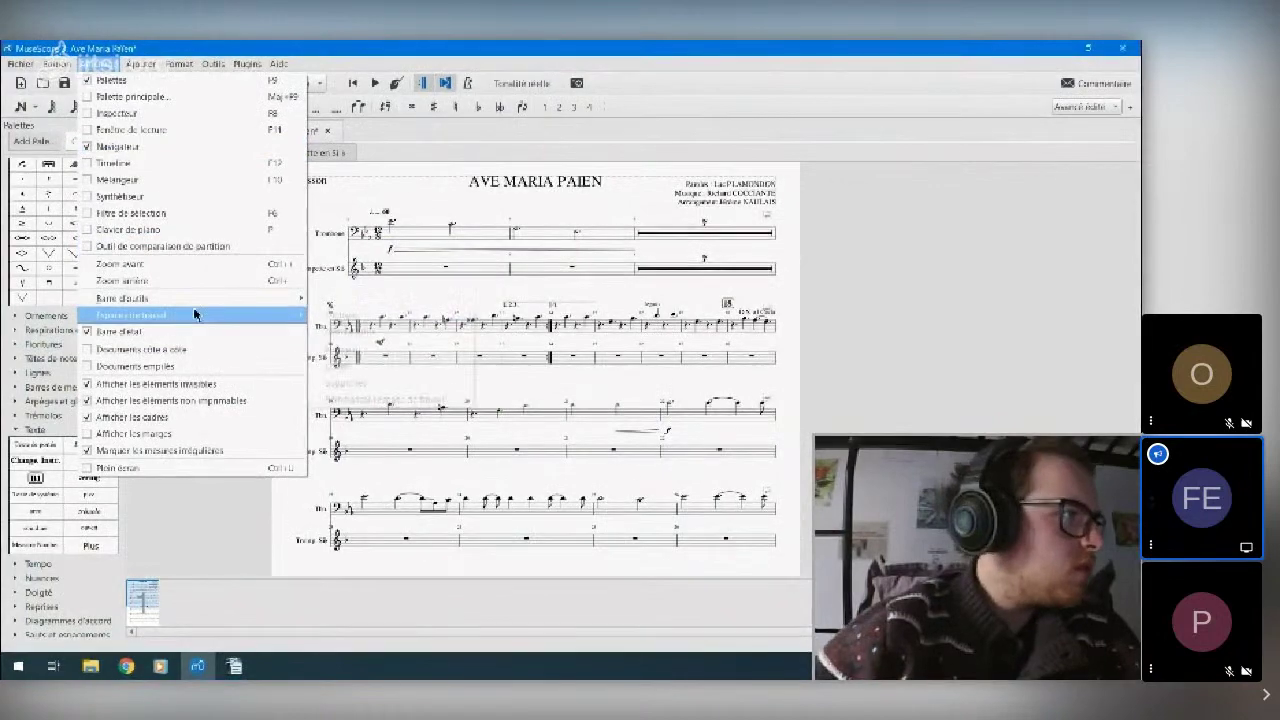
mouse_move(216, 307)
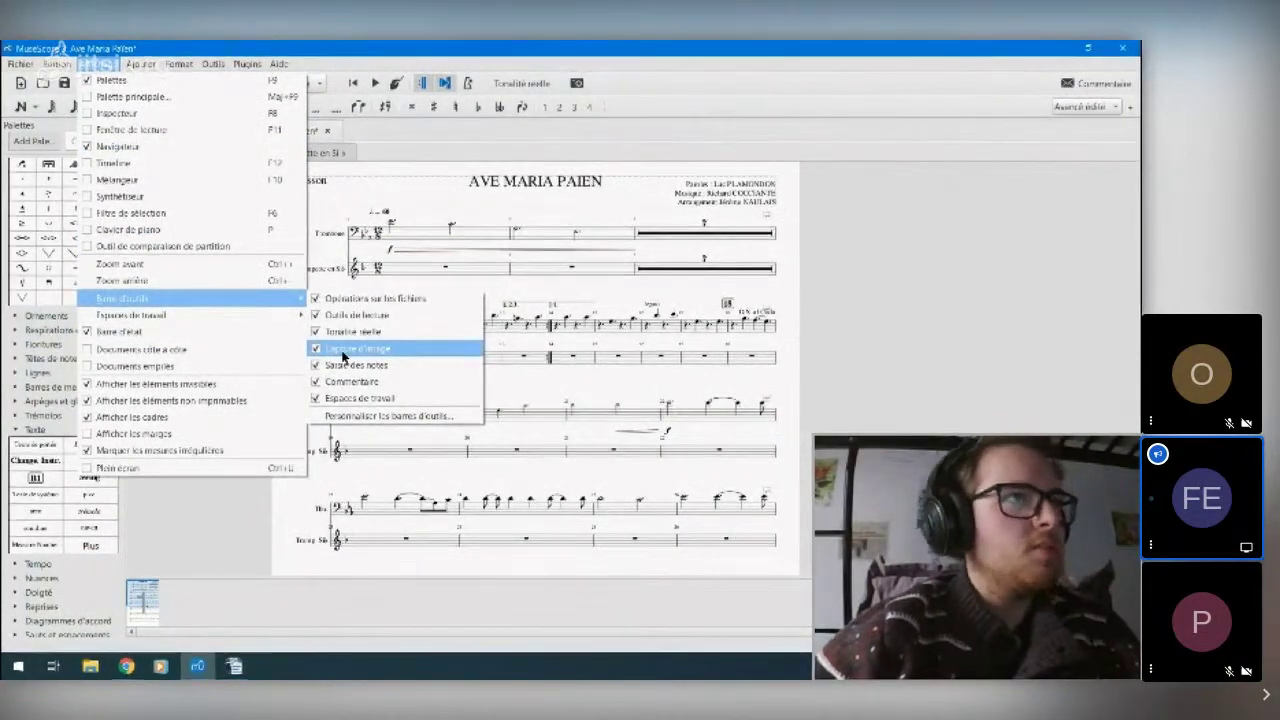
- Start image capture and place the capture frame over the first three systems of the score
click(585, 85)
click(585, 85)
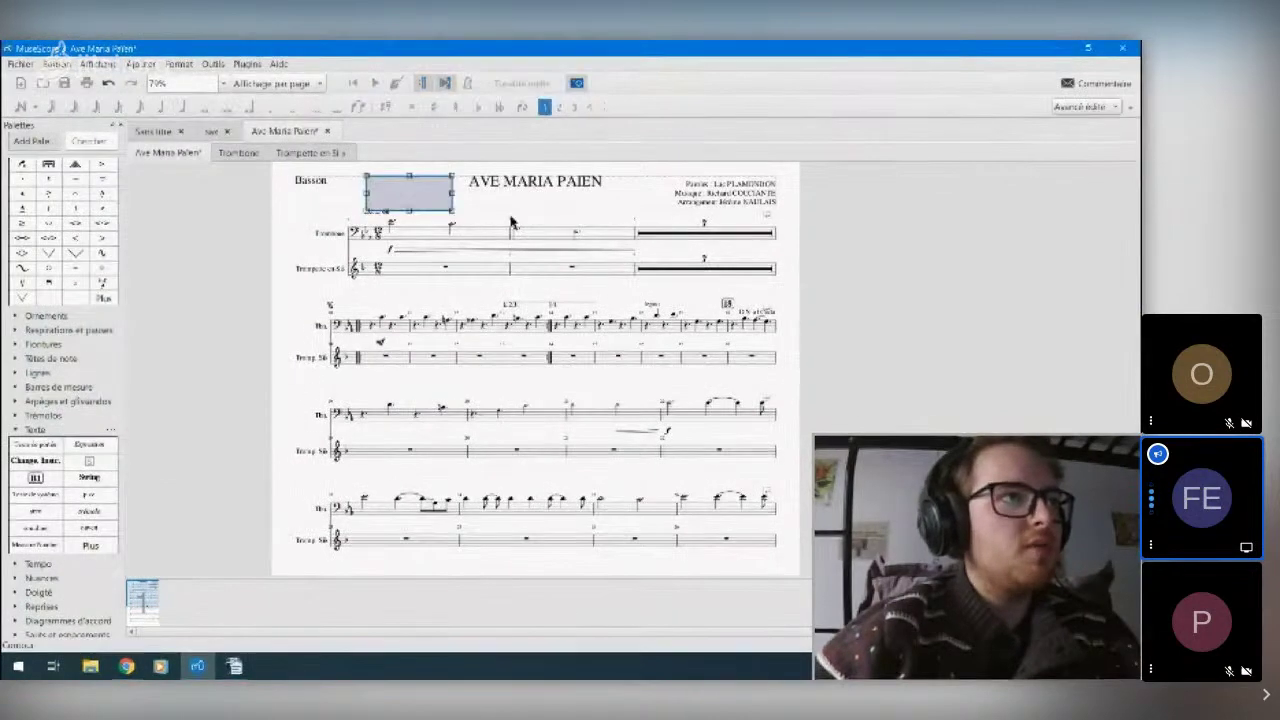
drag(316, 231, 783, 492)
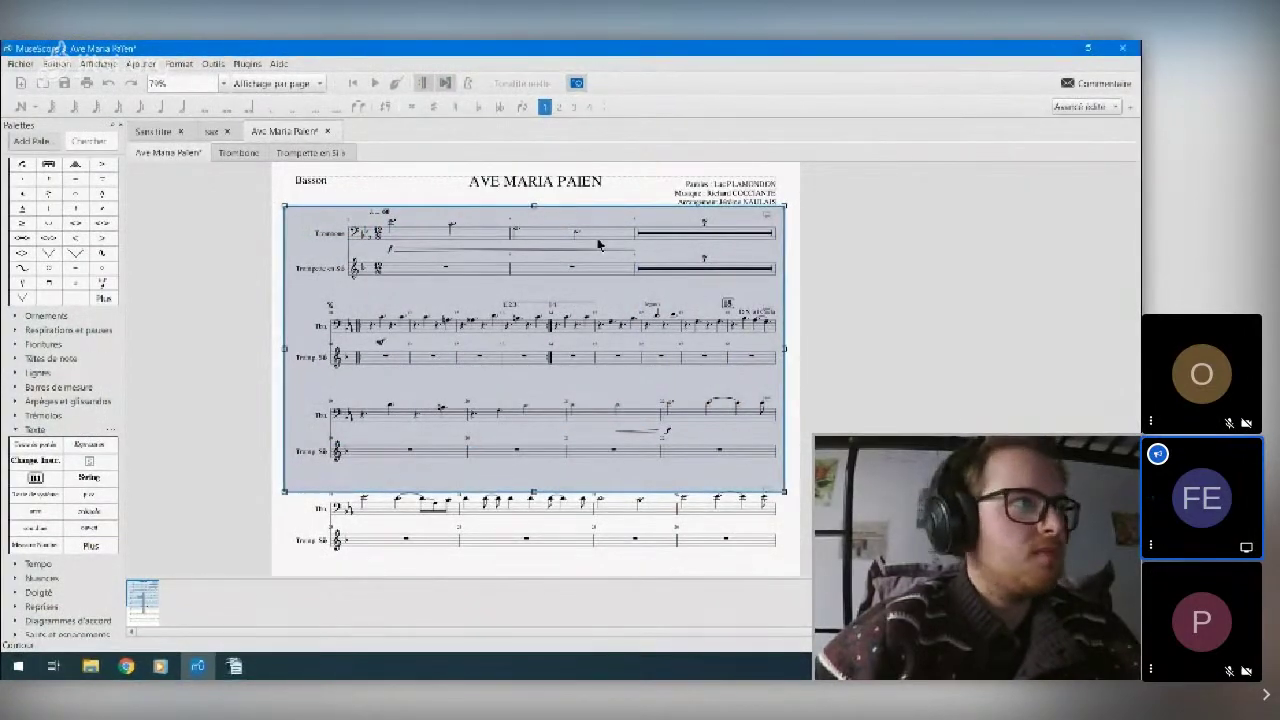
click(578, 84)
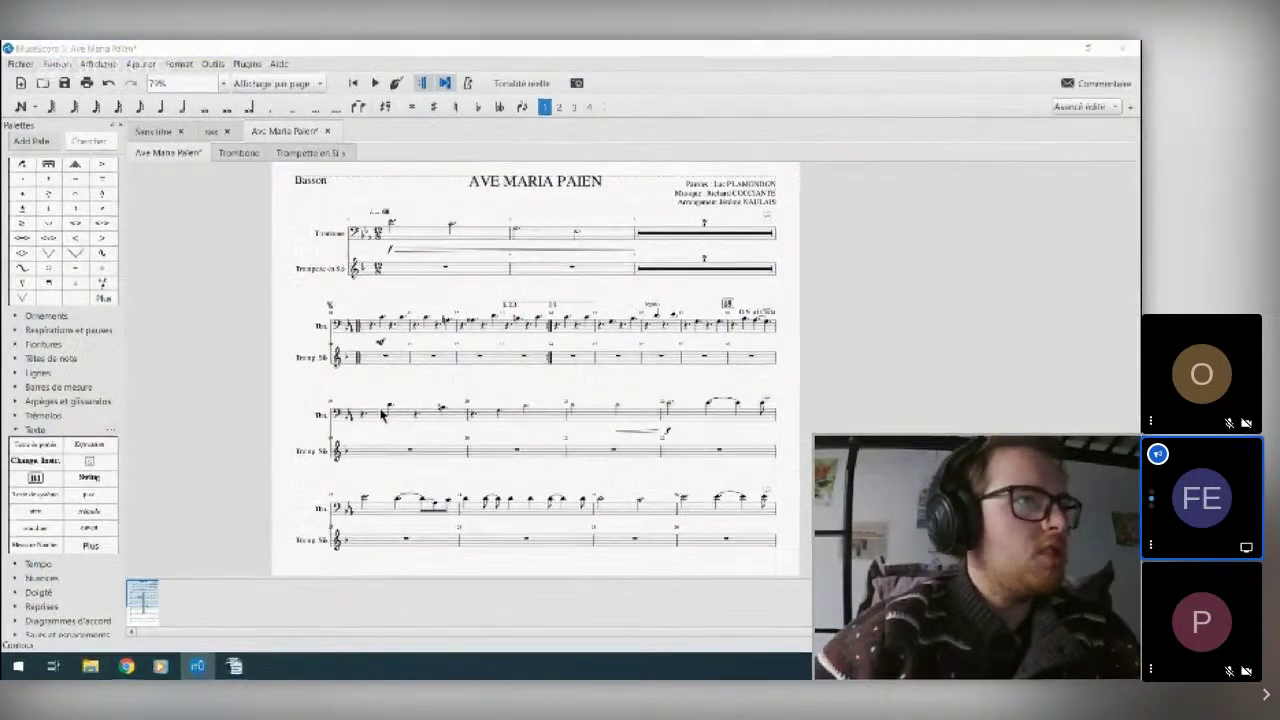
click(90, 666)
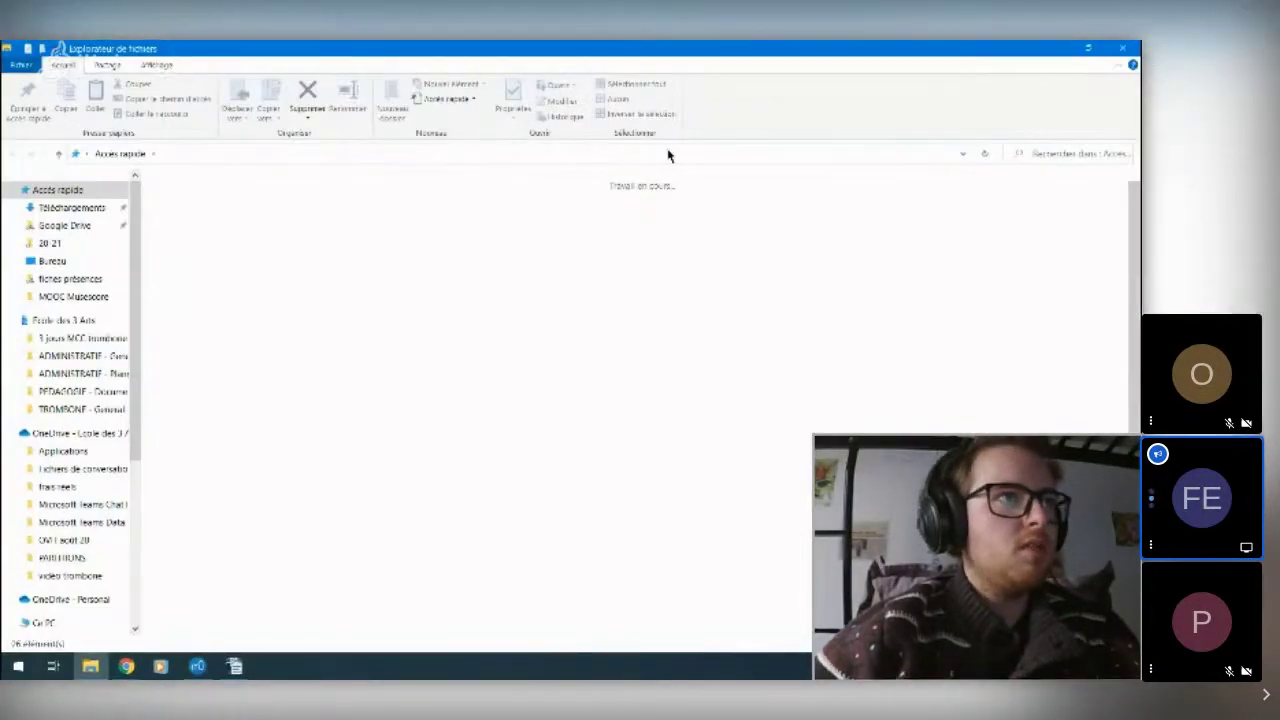
click(90, 666)
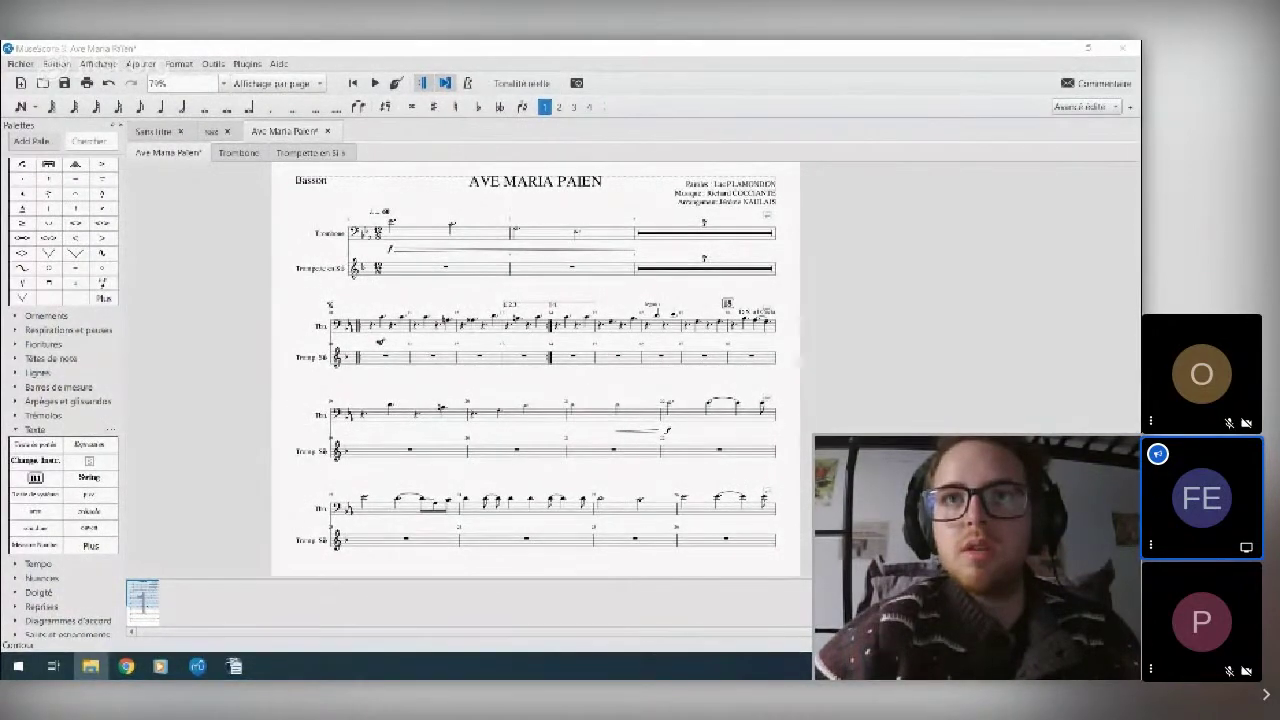
- Reactivate image capture and save the framed area in print mode as Ave_Maria_Païen.png in the MuseScore3 Images folder
click(576, 83)
right_click(337, 265)
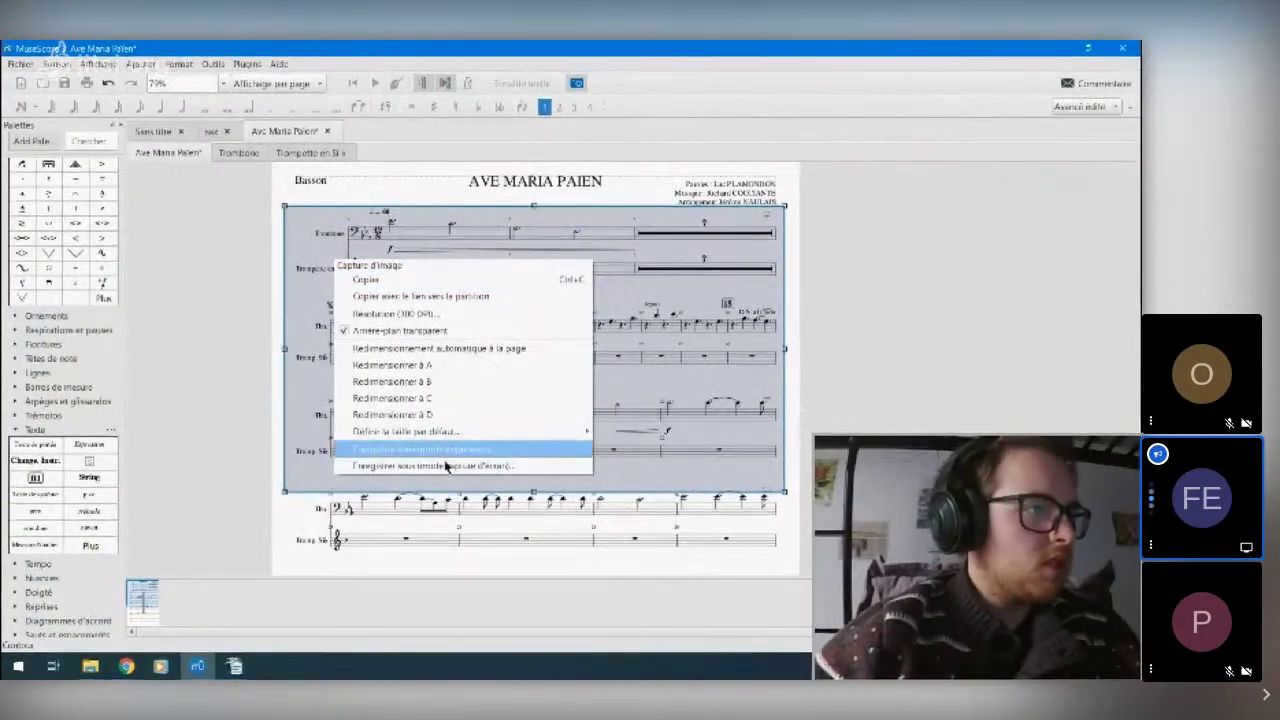
click(521, 455)
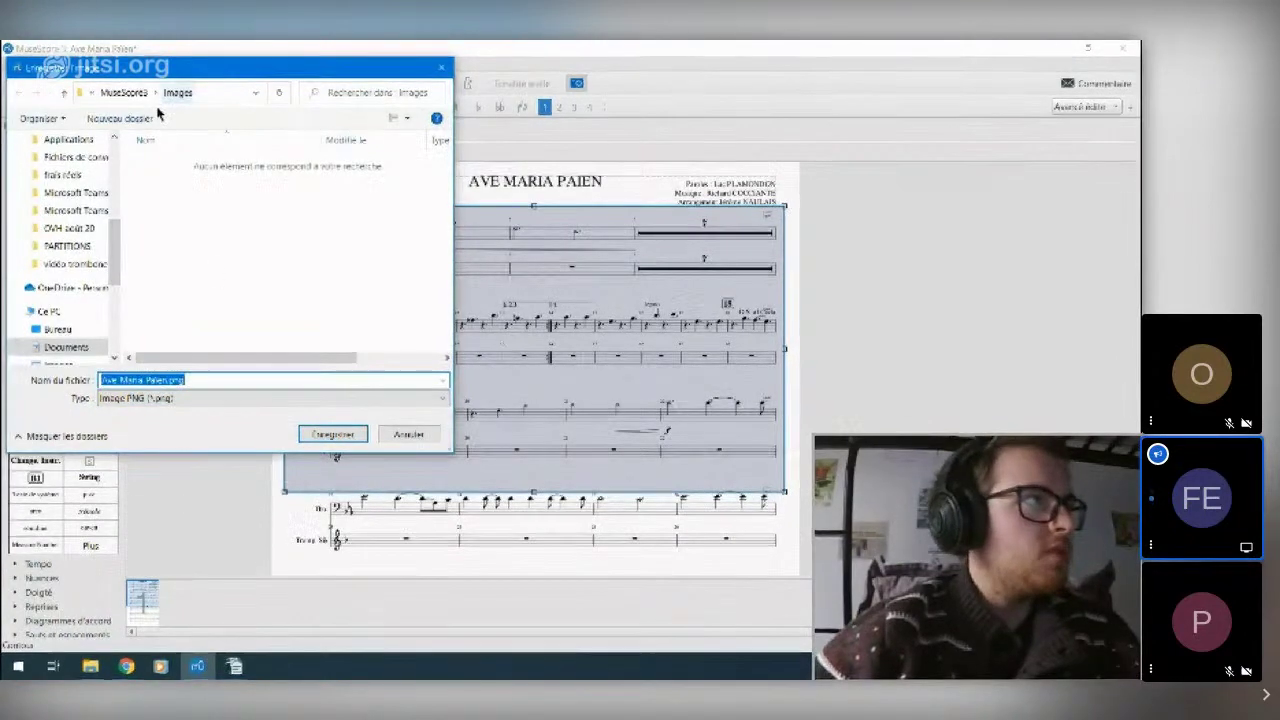
click(340, 437)
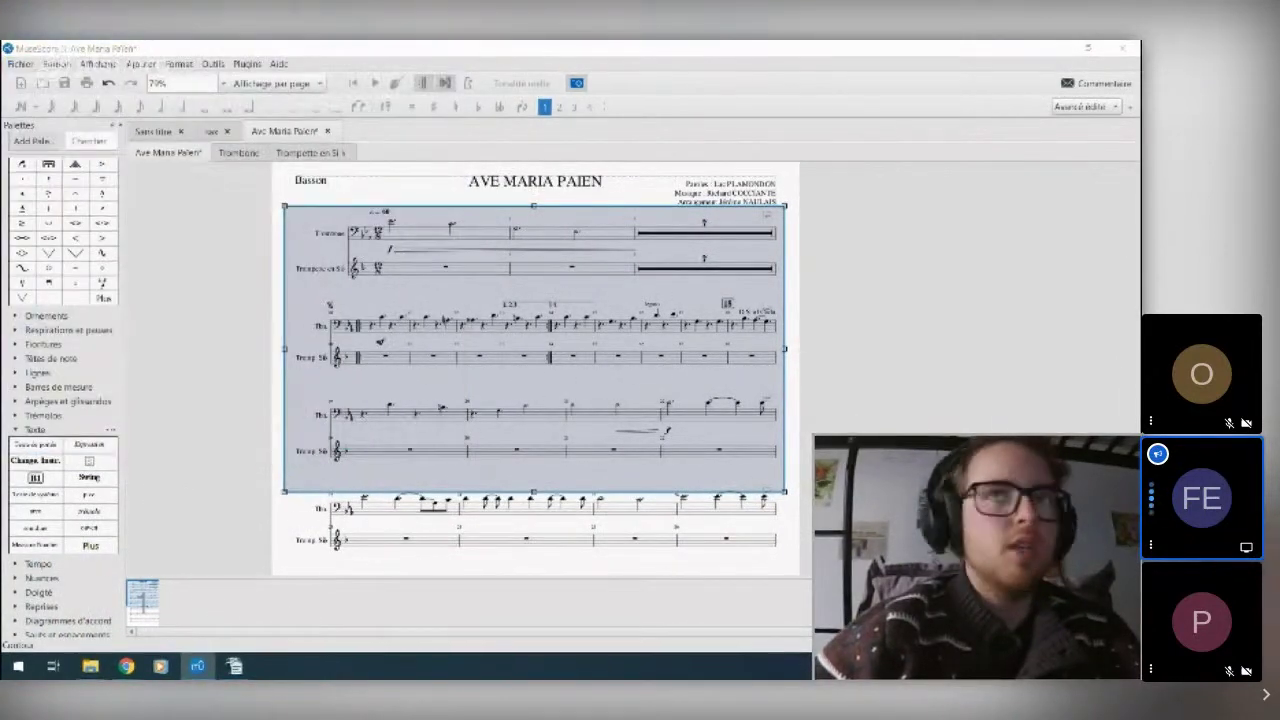
- Open Ave_Maria_Païen.png from the MuseScore3 Images folder in File Explorer, inspect the print-mode capture and return to MuseScore
click(90, 666)
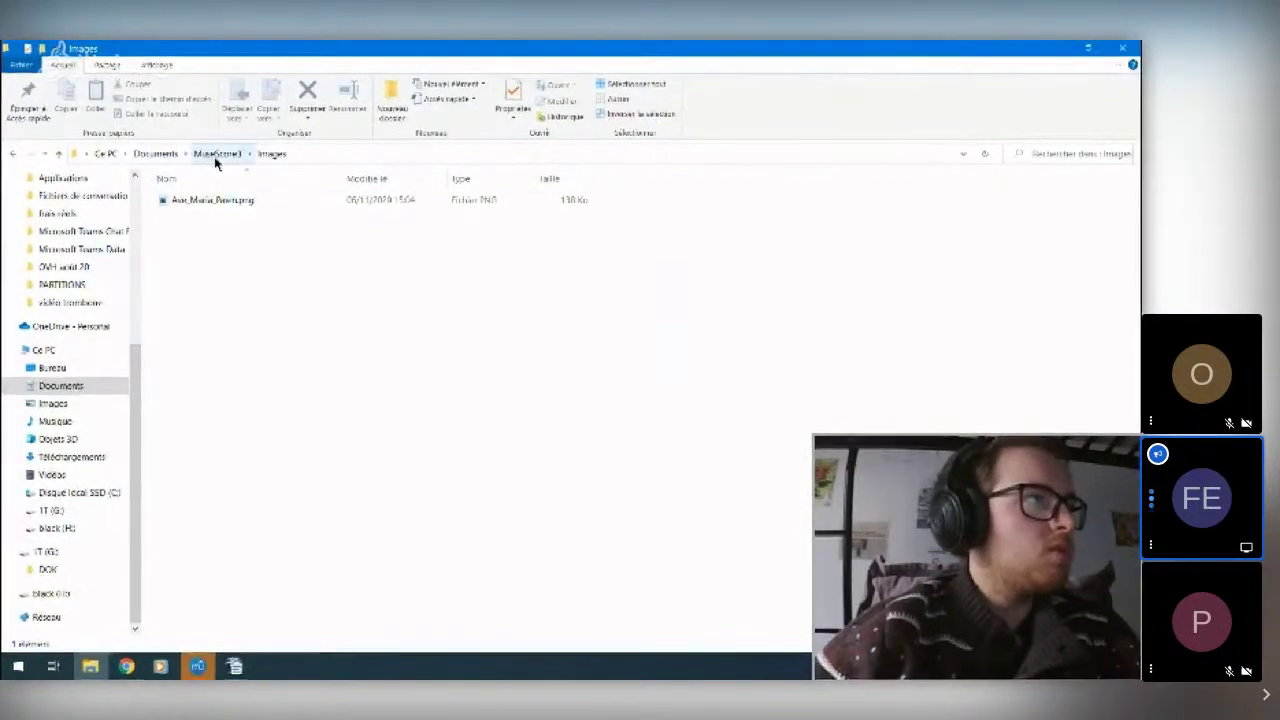
click(237, 208)
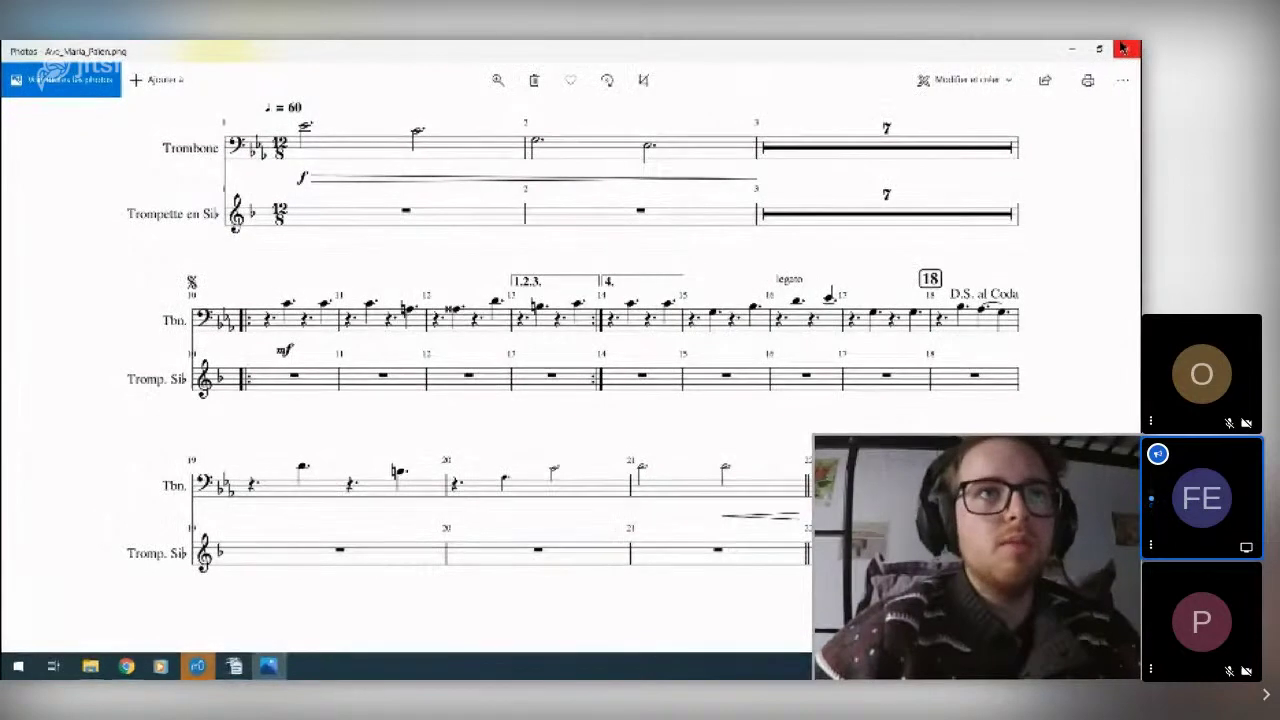
click(1122, 48)
click(1058, 50)
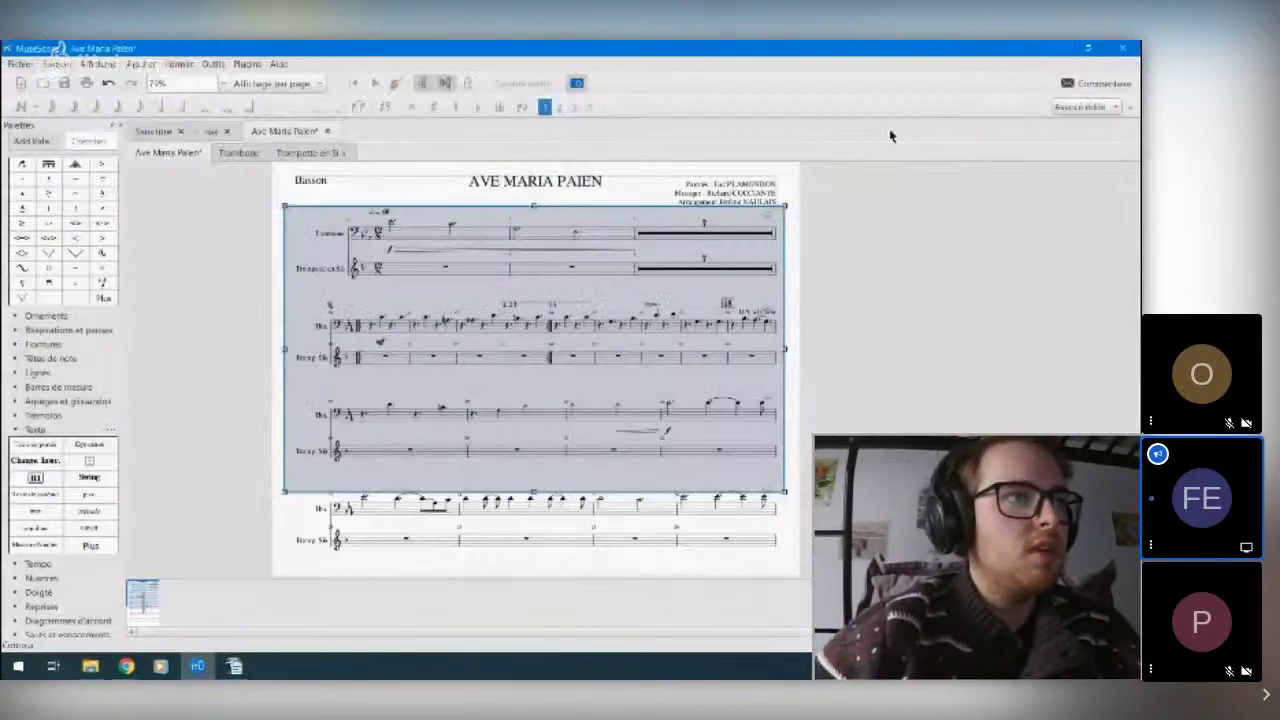
- Save the framed area in screenshot mode as a PNG image, replacing the existing Ave_Maria_Païen.png
scroll(840, 240, down, 2)
scroll(836, 224, up, 1)
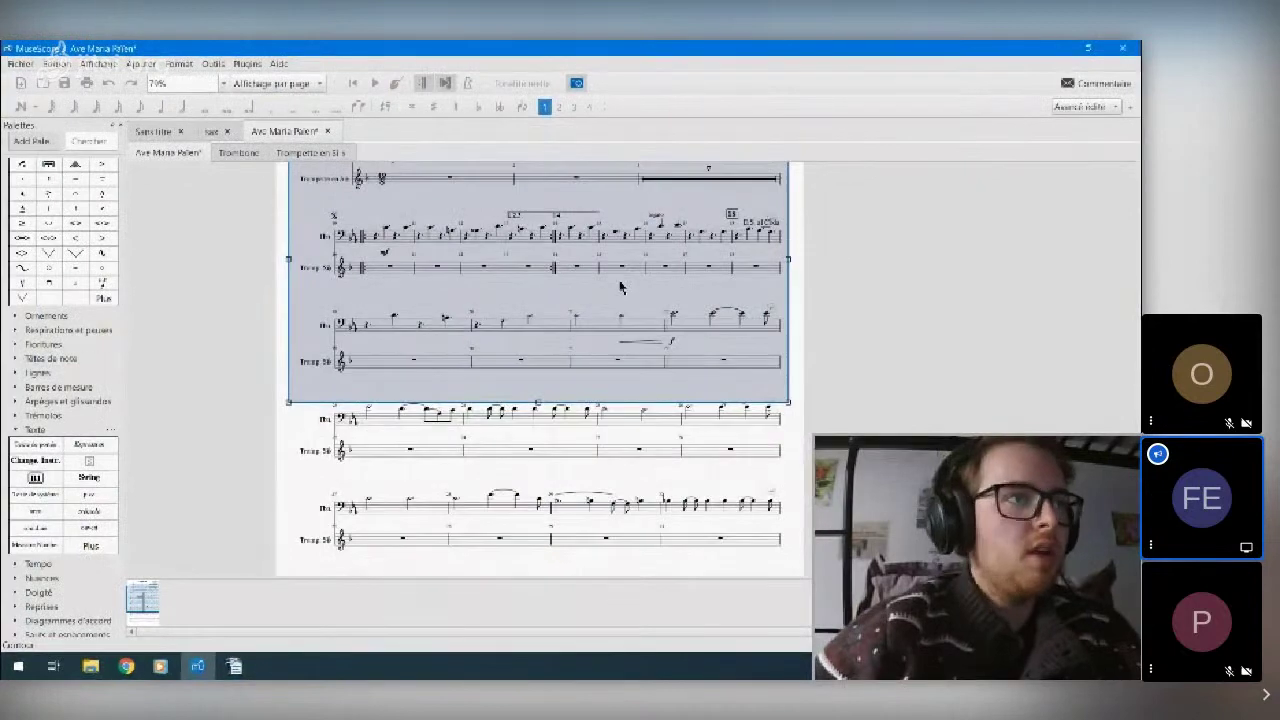
scroll(846, 300, up, 3)
right_click(676, 323)
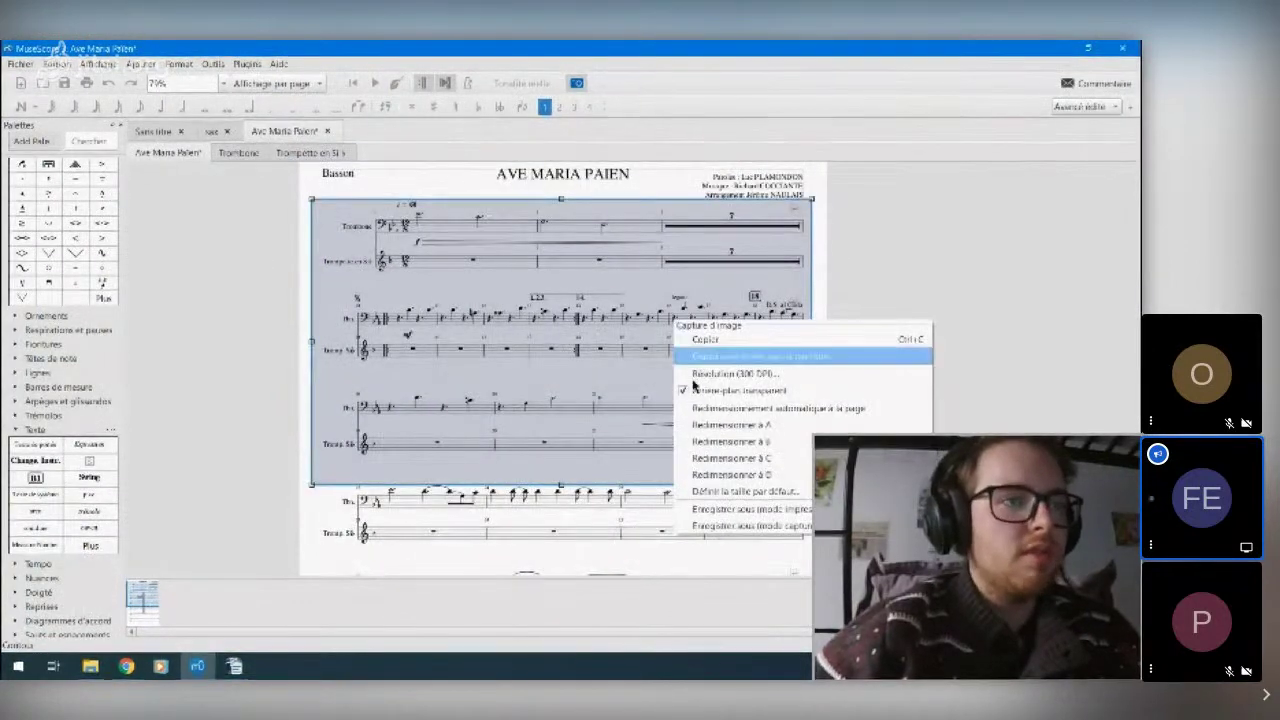
click(750, 509)
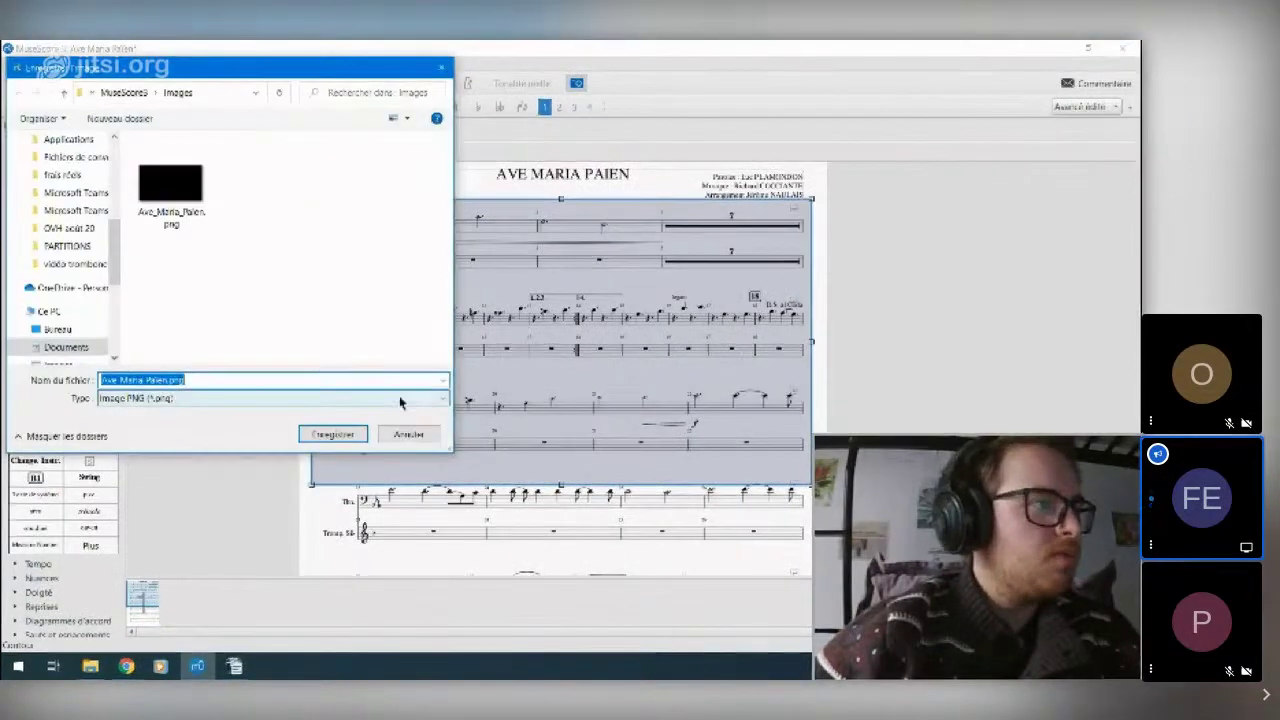
click(343, 436)
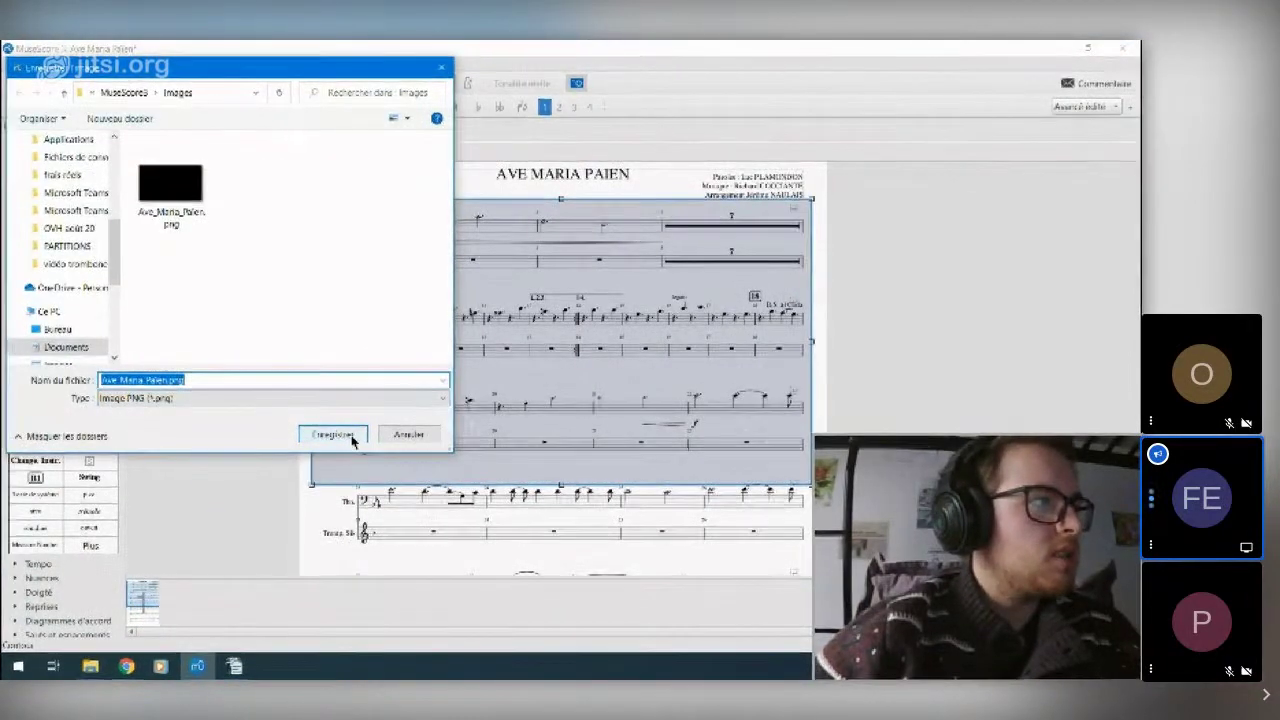
click(604, 358)
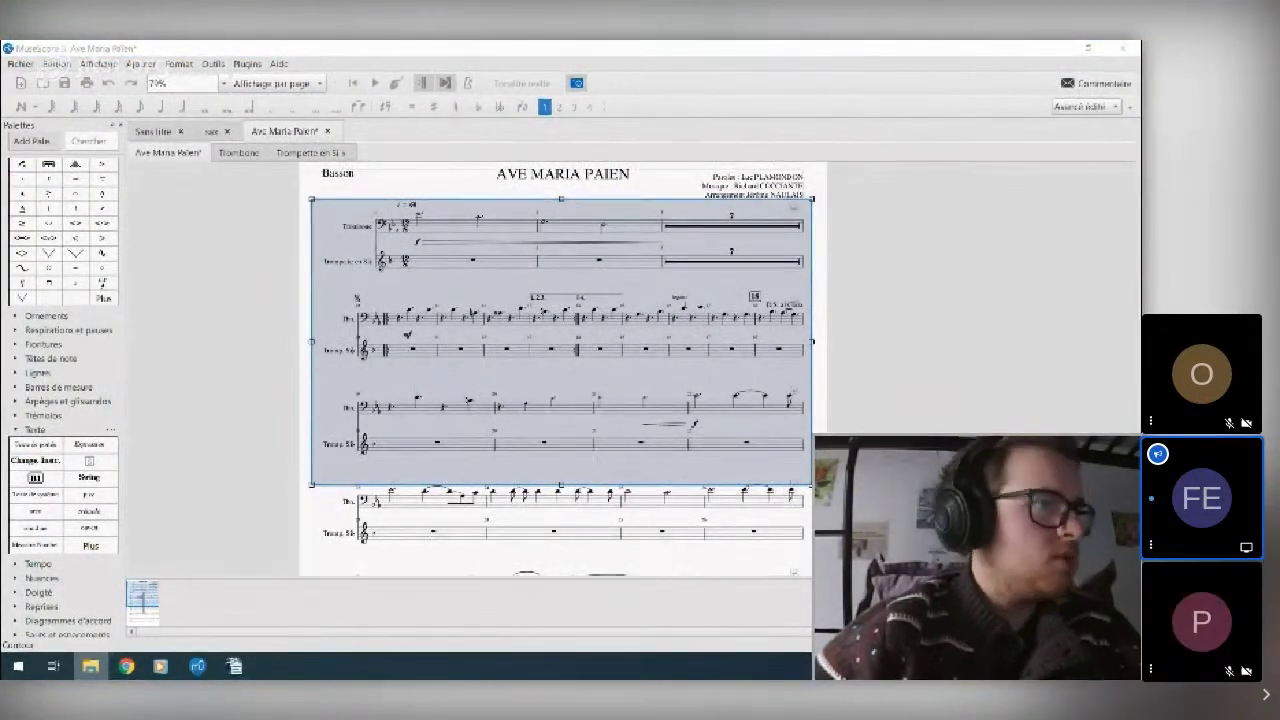
- Switch to File Explorer, view the screenshot-mode version of Ave_Maria_Païen.png, close it and return to MuseScore
click(90, 666)
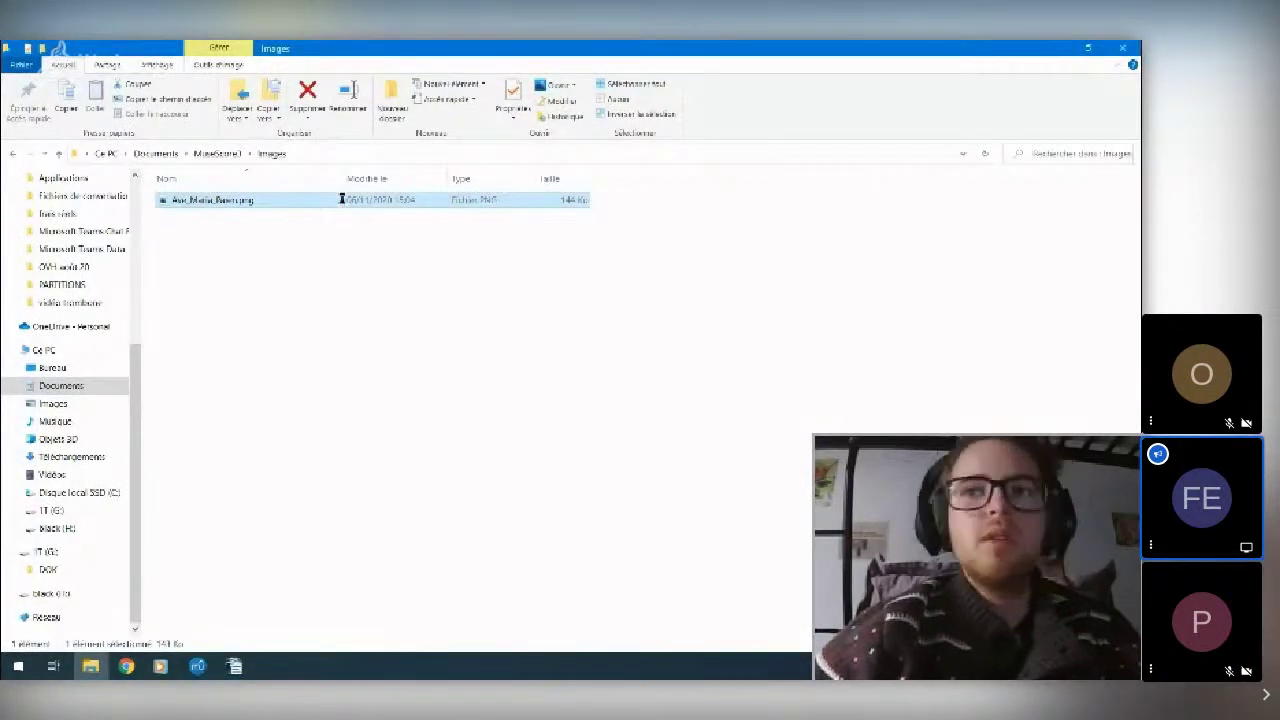
double_click(342, 201)
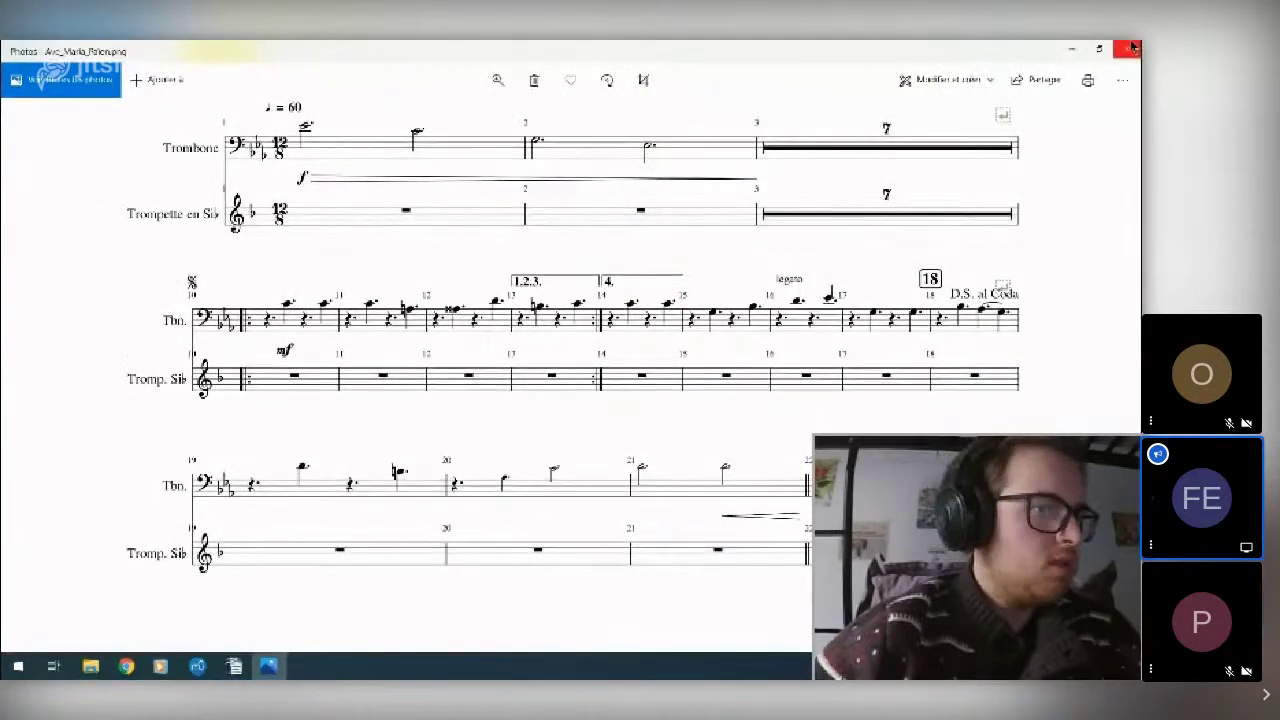
key(alt+F4)
key(alt+Tab)
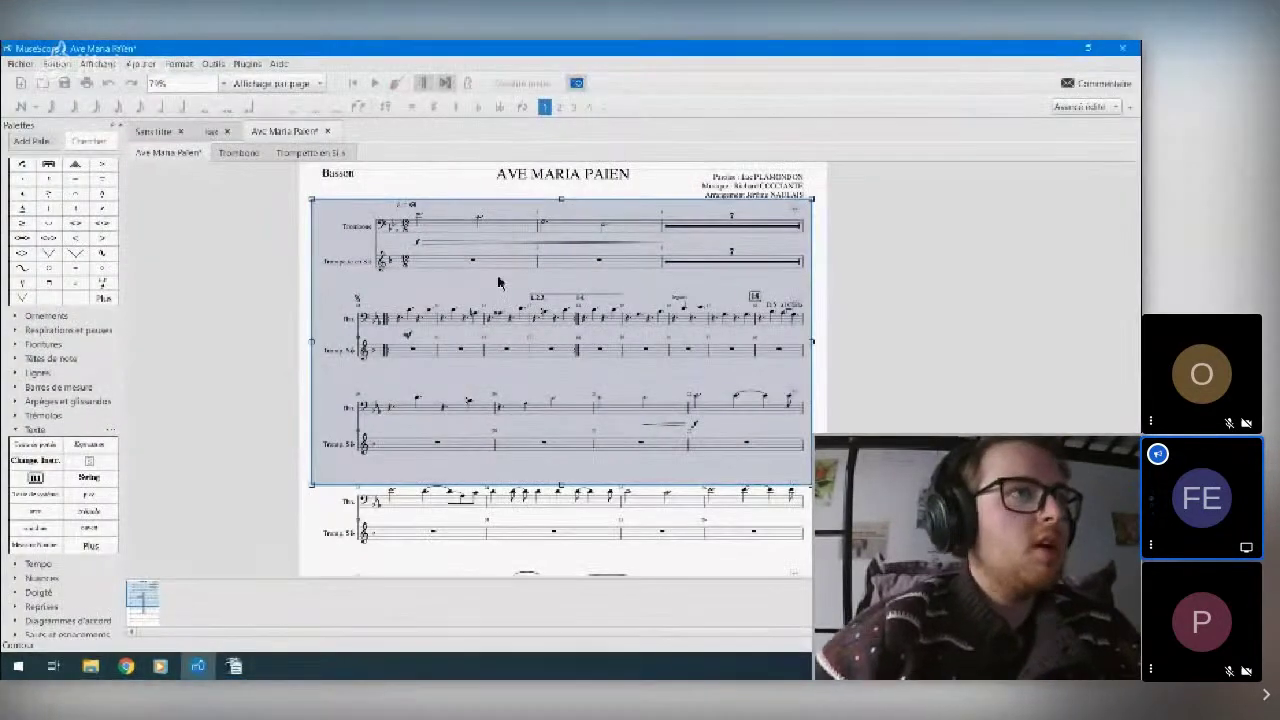
- Shift the capture frame slightly down the page, copy the framed area and leave image capture
drag(503, 268, 500, 305)
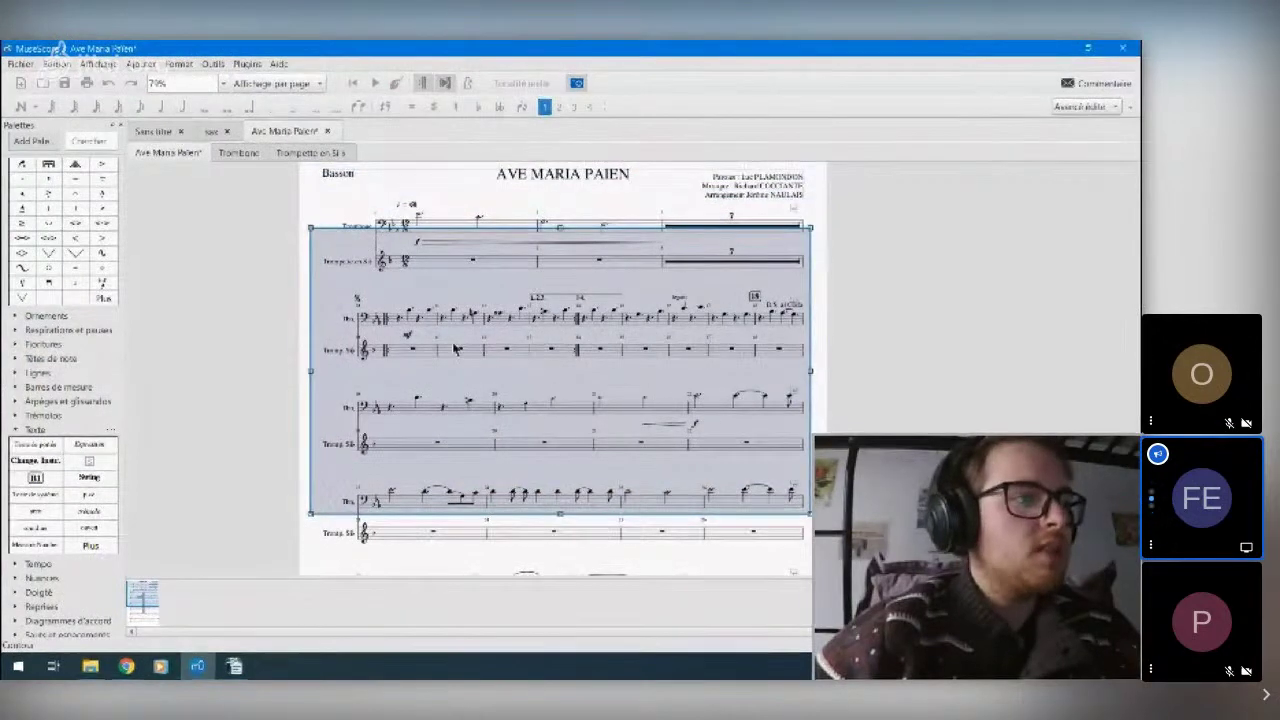
right_click(453, 347)
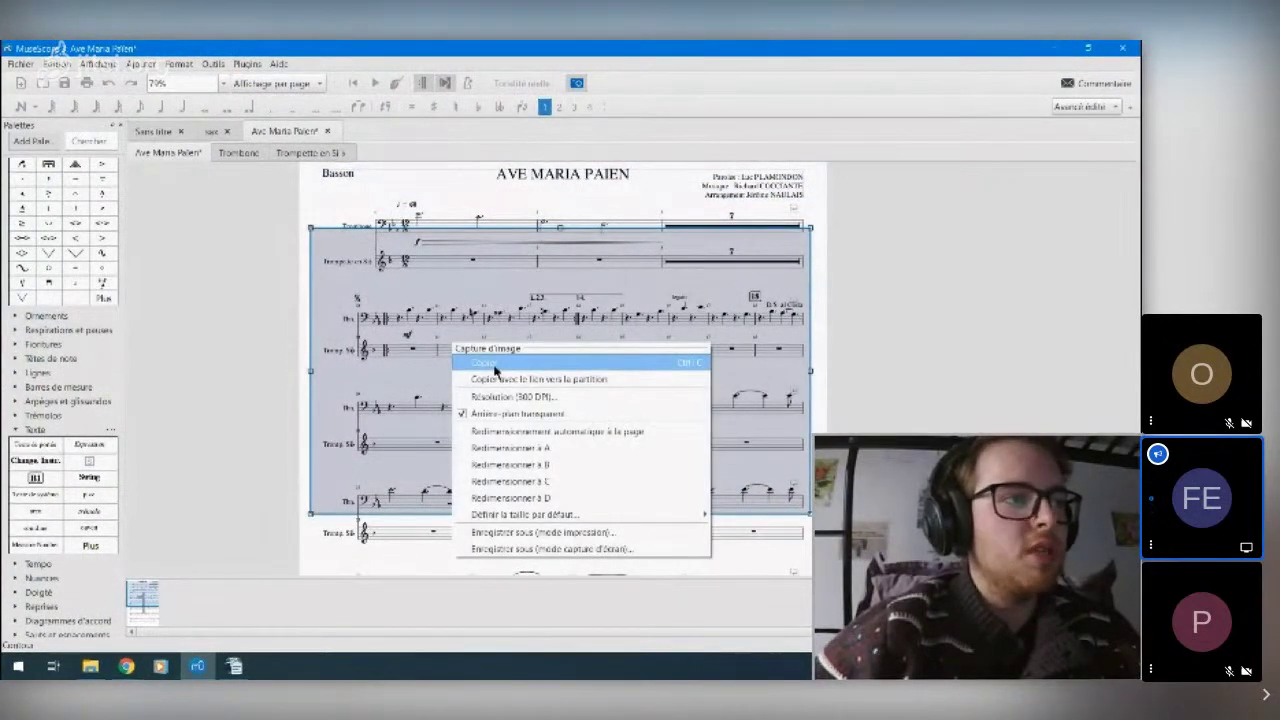
click(494, 366)
right_click(752, 340)
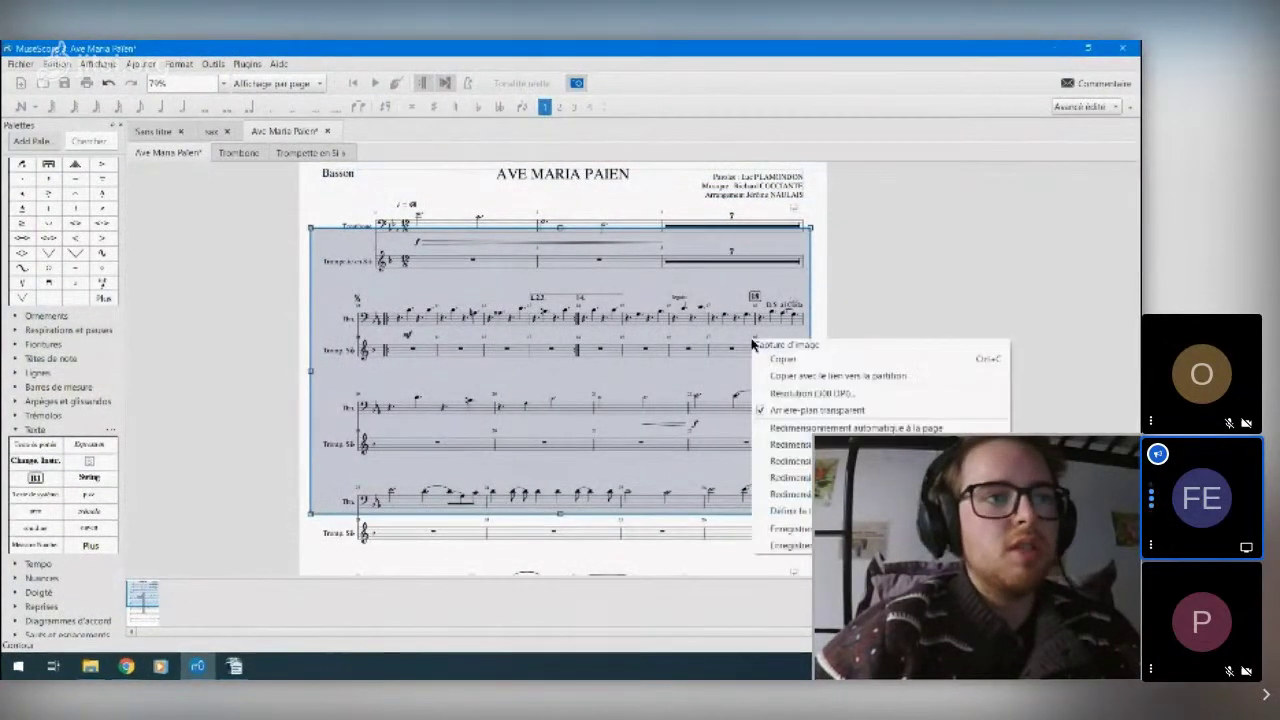
click(828, 271)
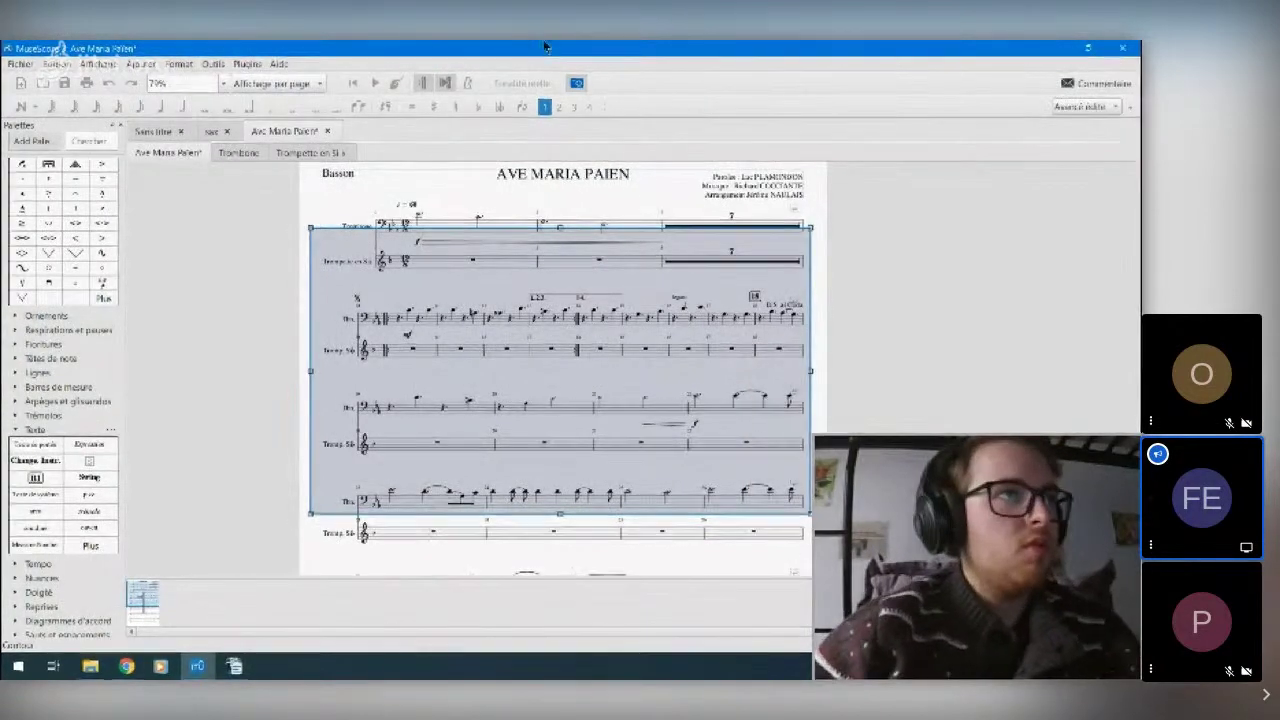
click(578, 85)
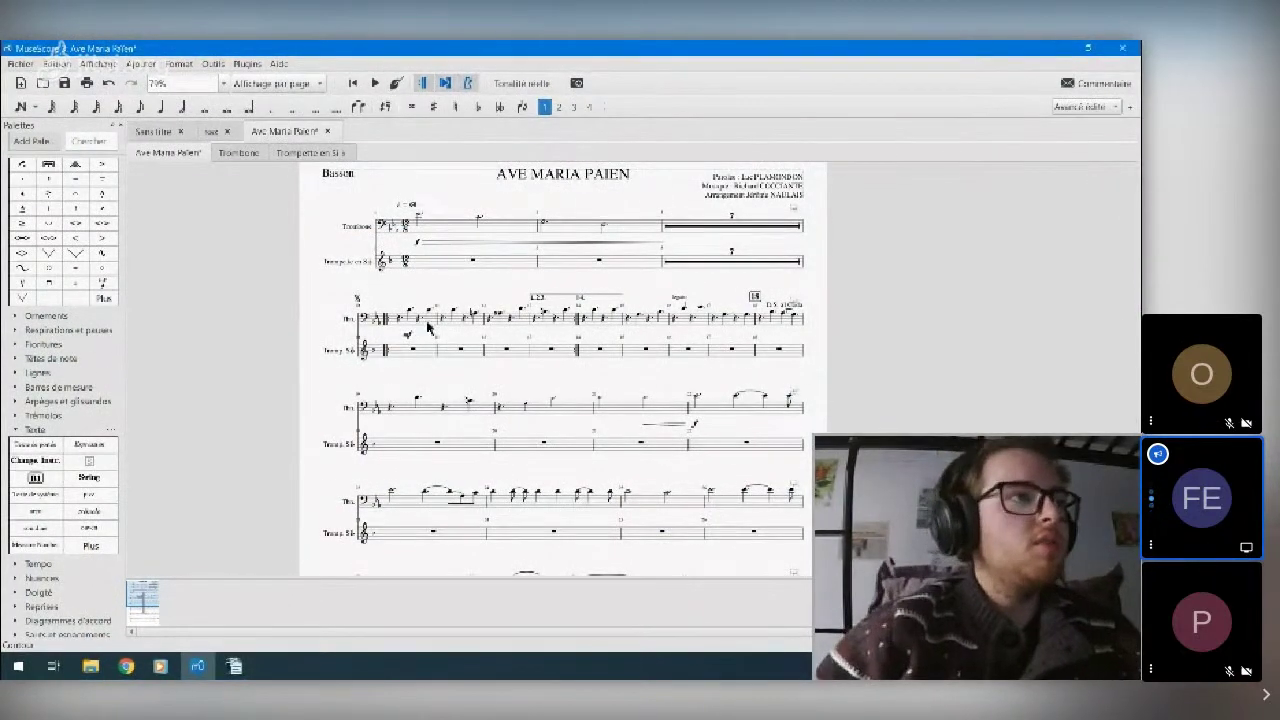
- Play the score from measure 19 with the metronome on, enable loop playback and stop the playback
key(Escape)
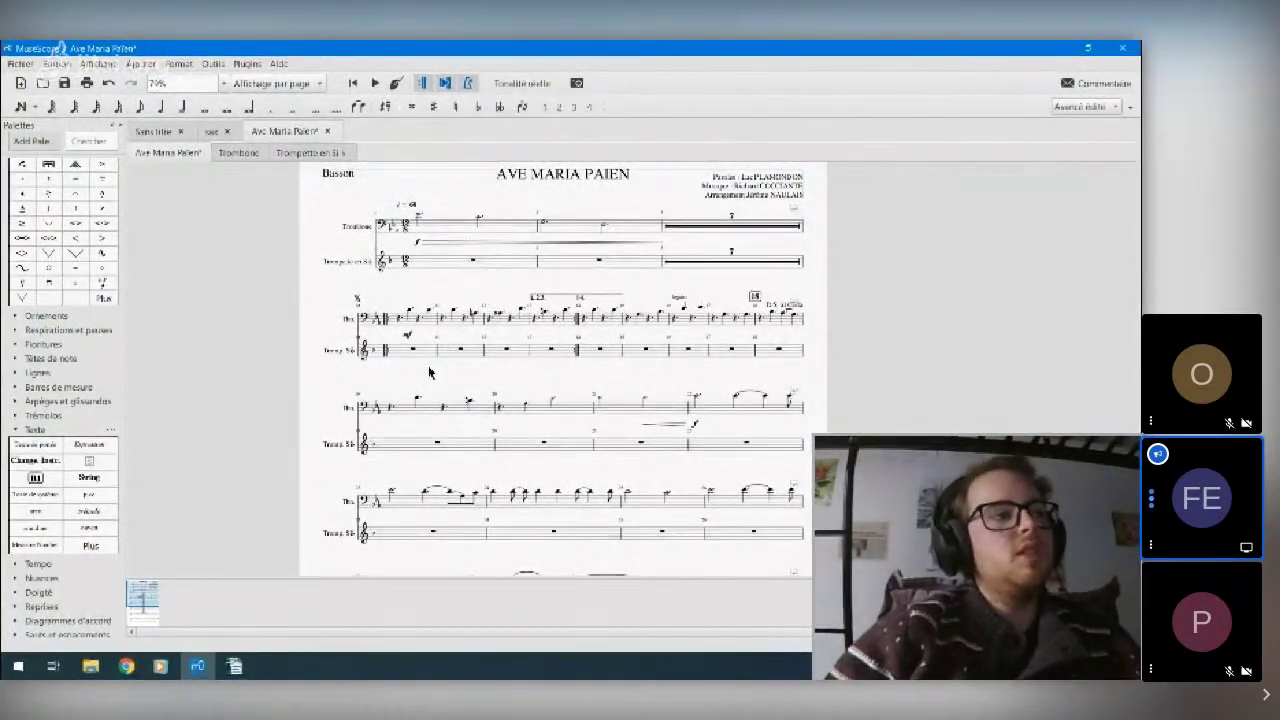
key(space)
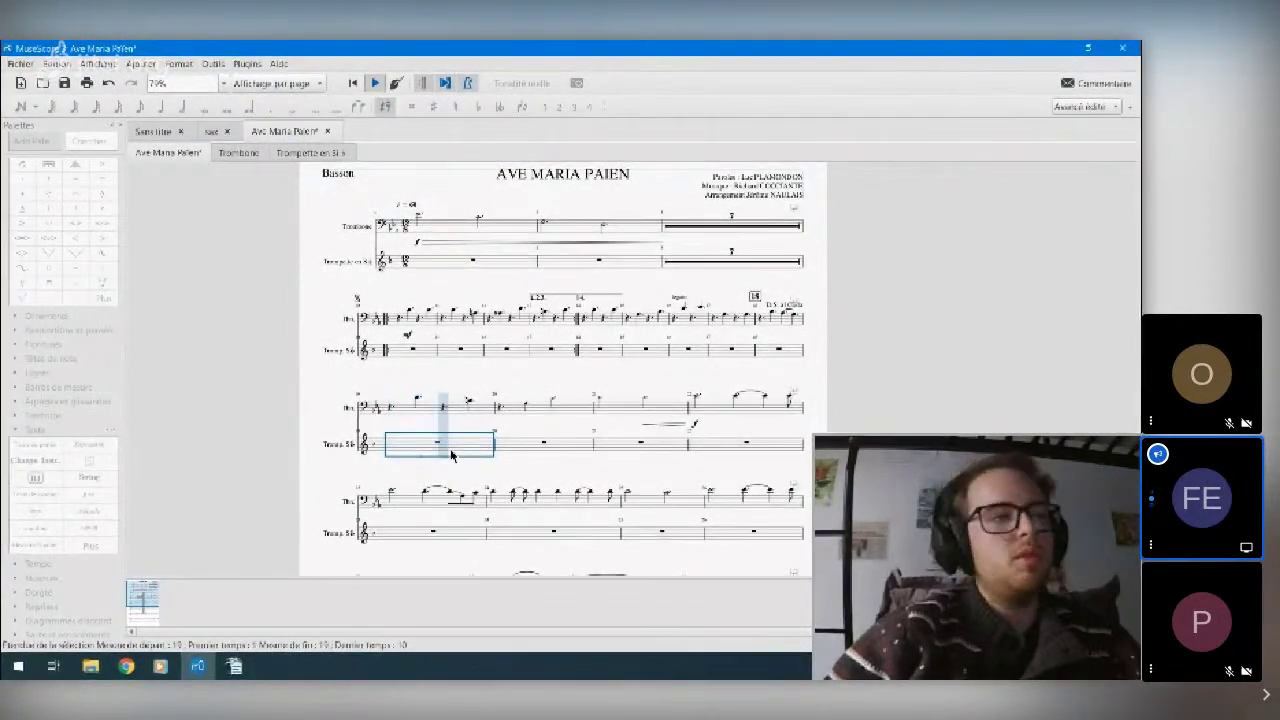
key(space)
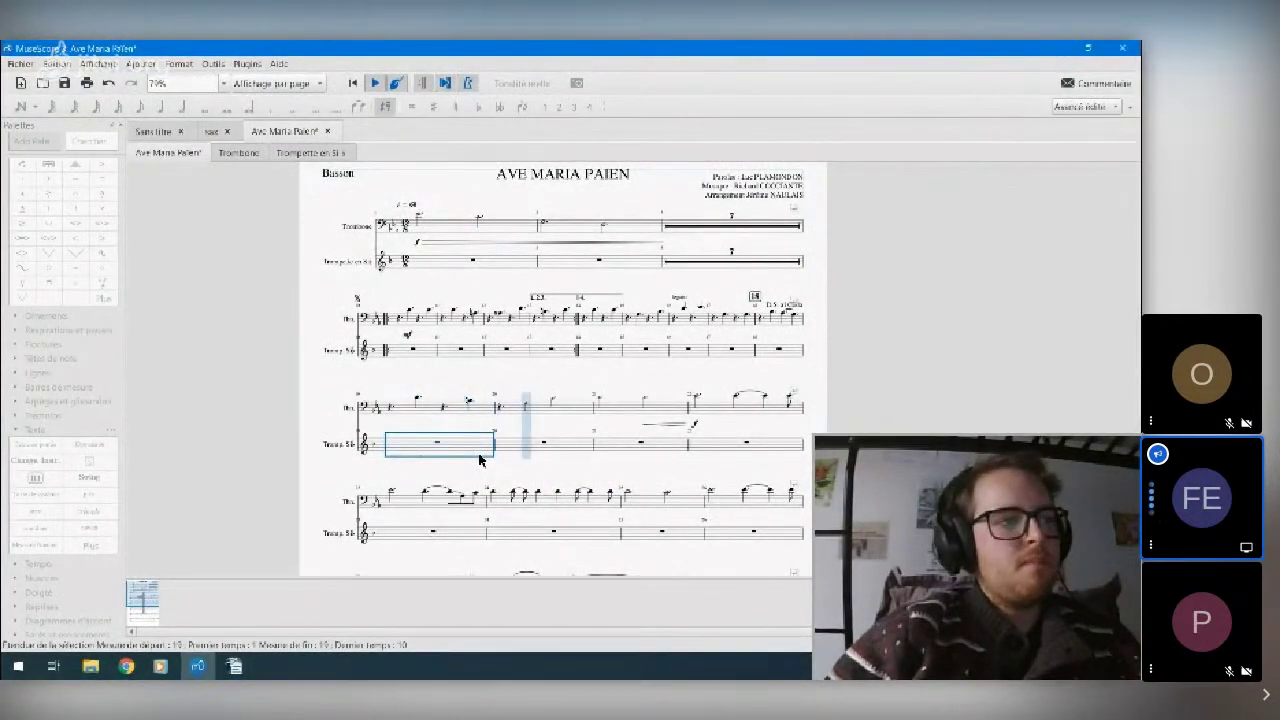
key(space)
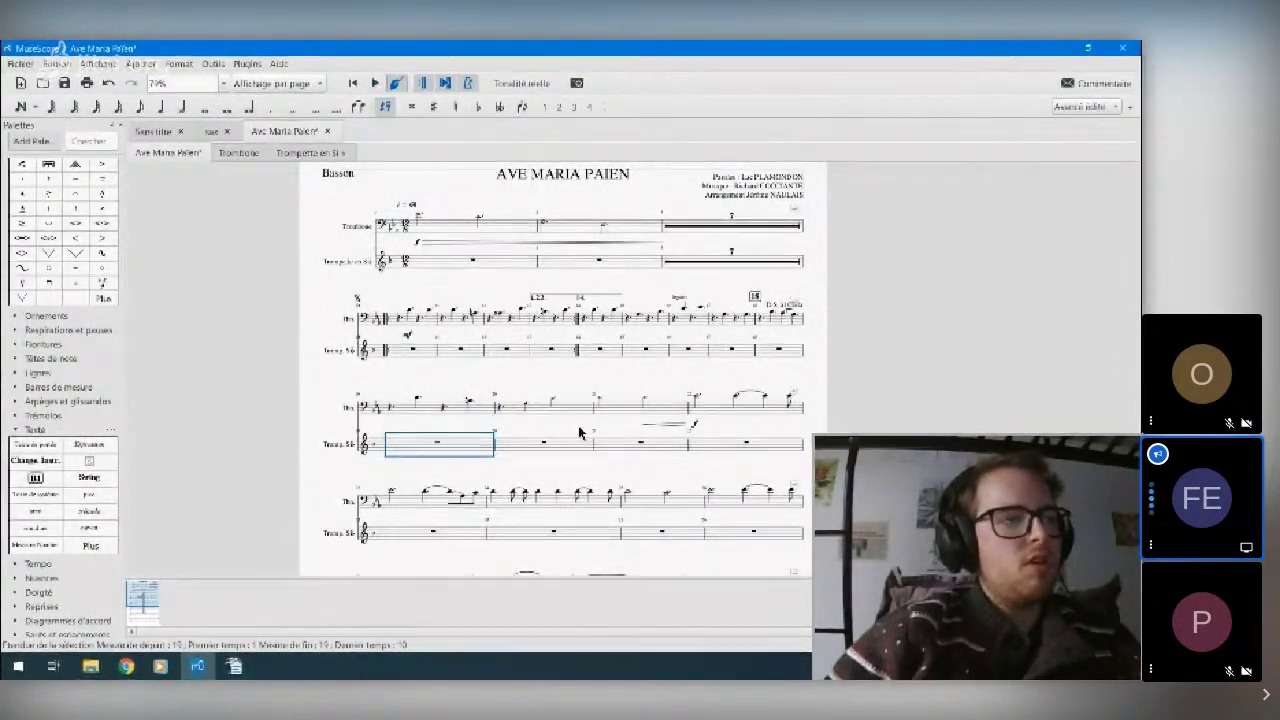
drag(579, 432, 472, 318)
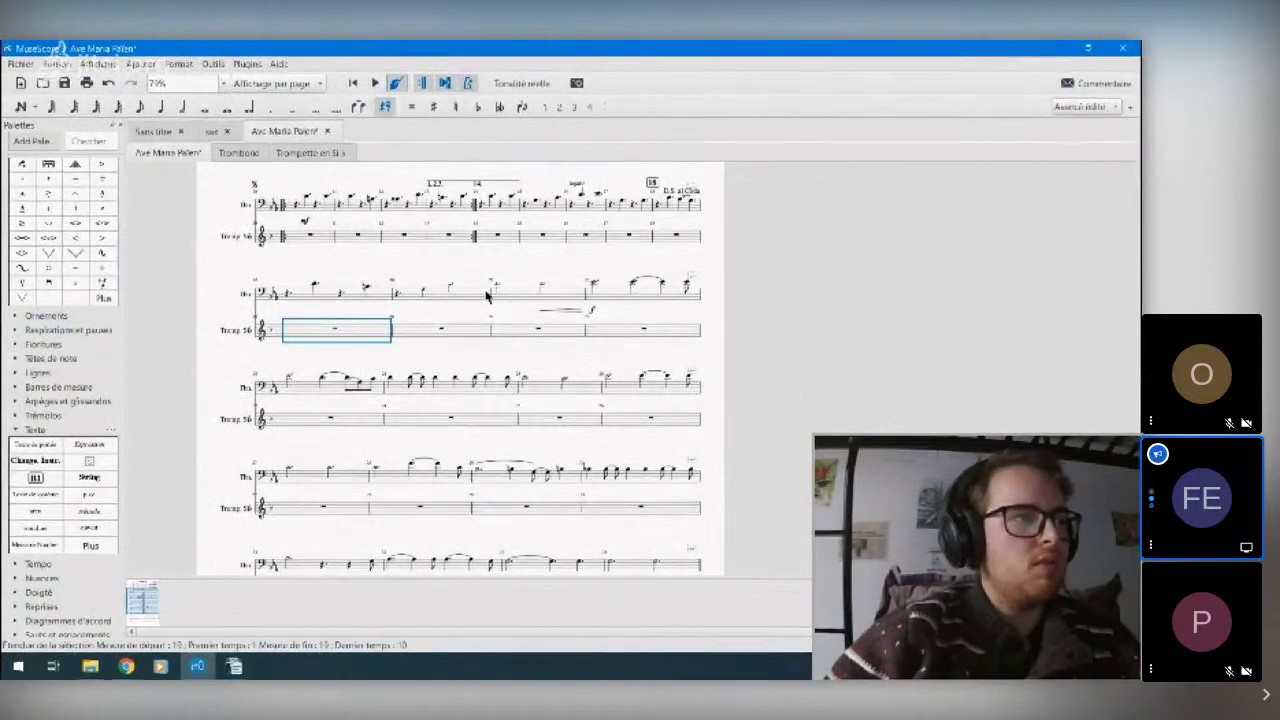
click(440, 290)
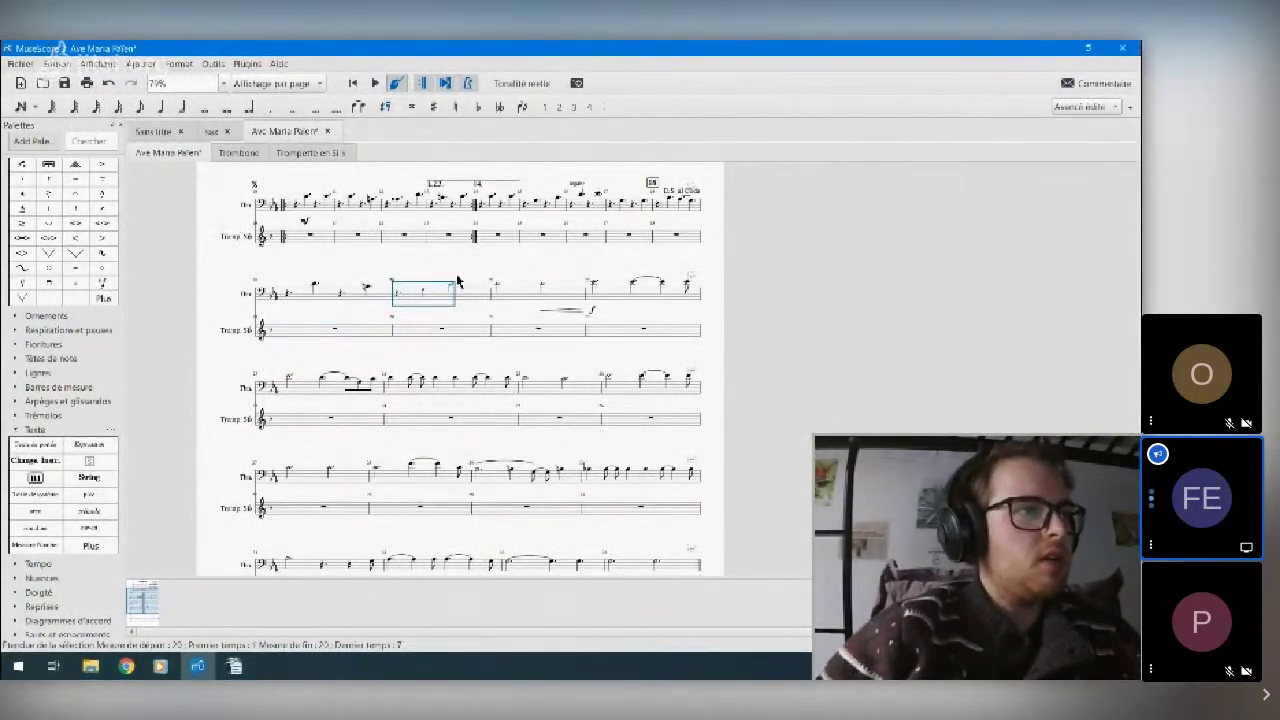
click(531, 294)
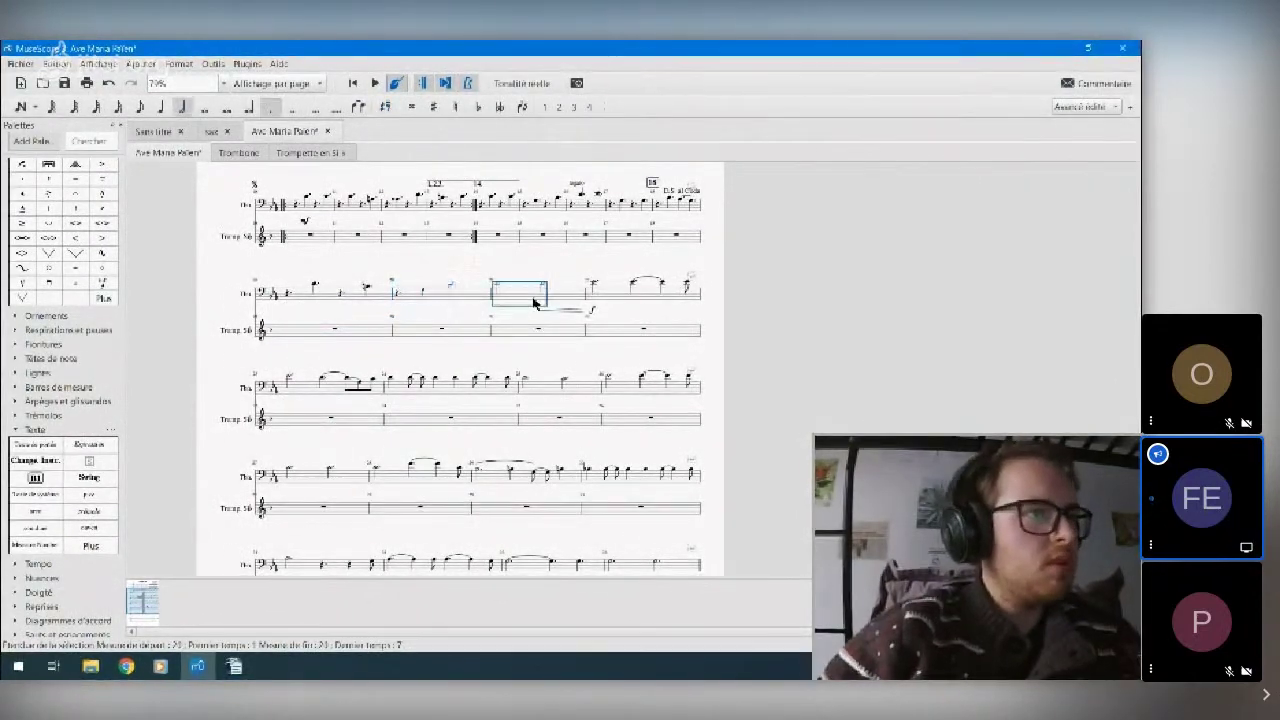
click(474, 297)
key(Escape)
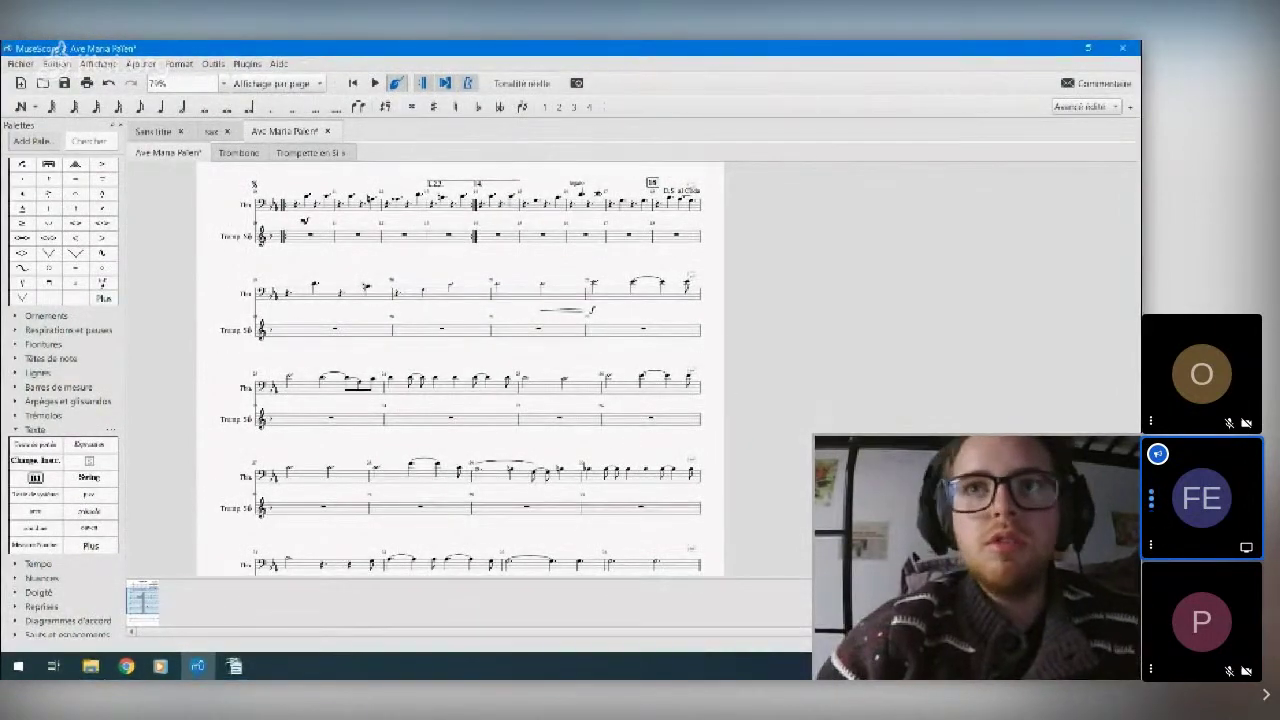
drag(791, 383, 829, 392)
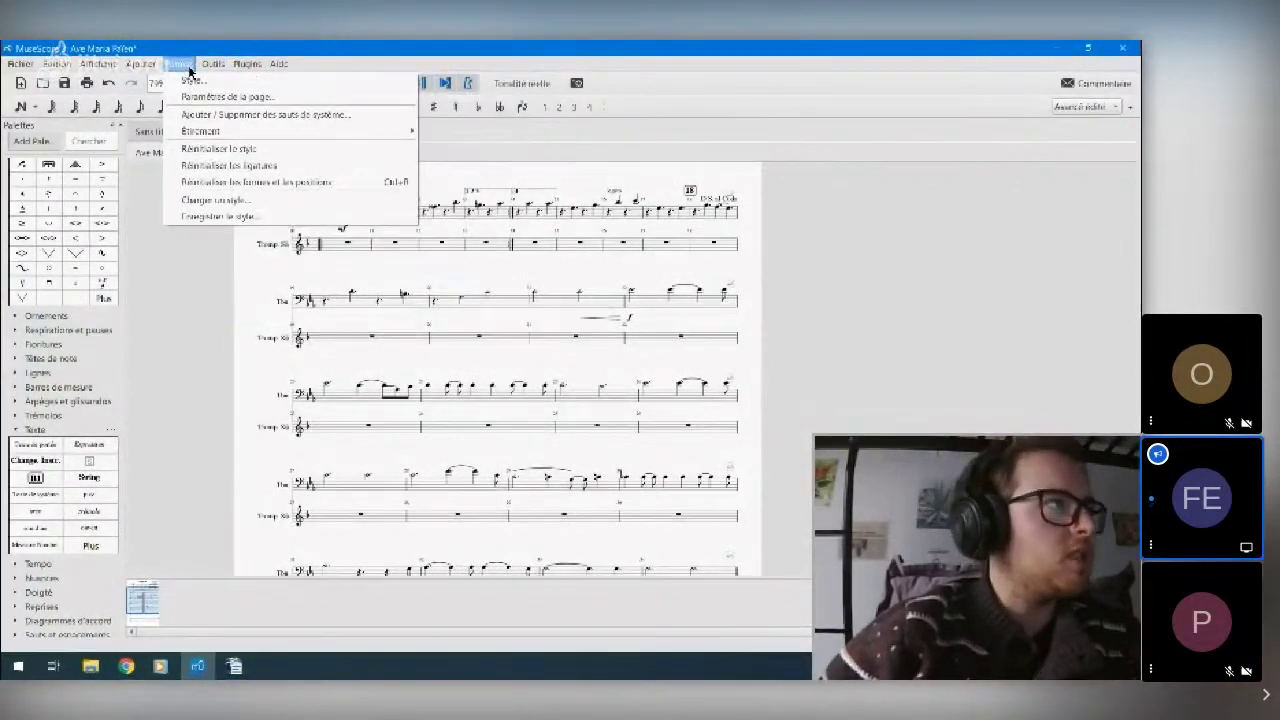
mouse_move(5, 68)
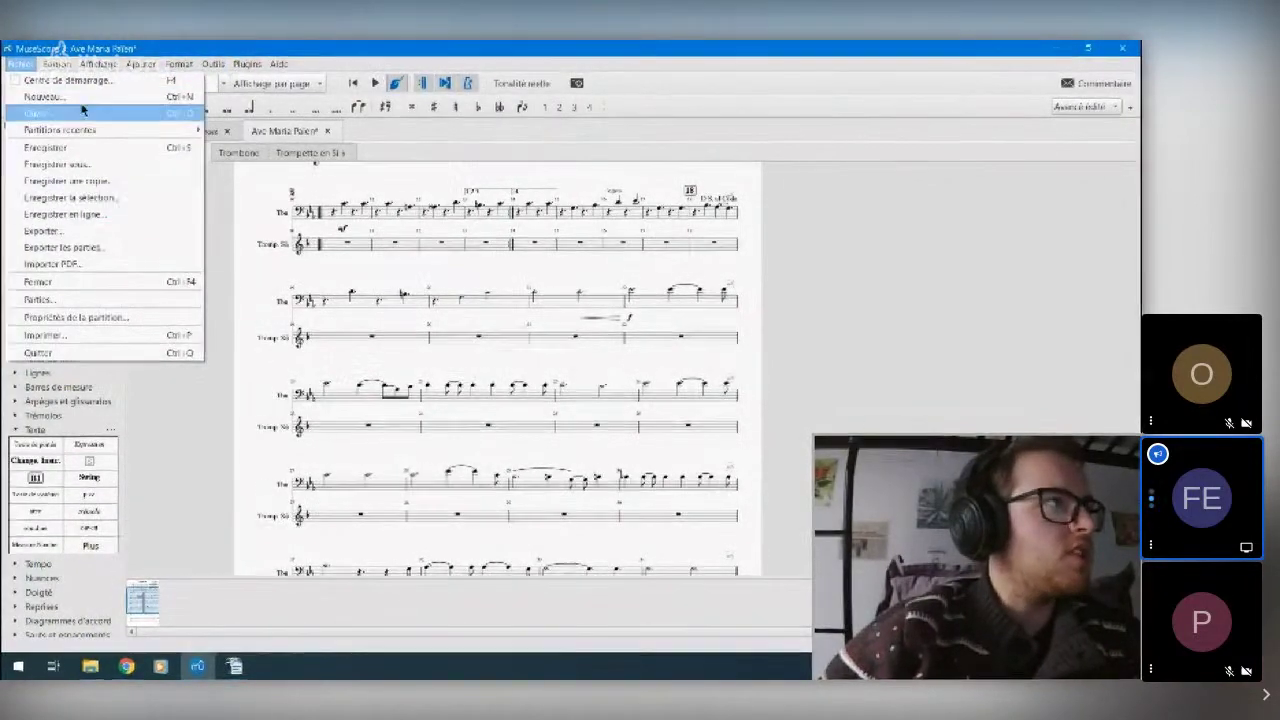
mouse_move(85, 73)
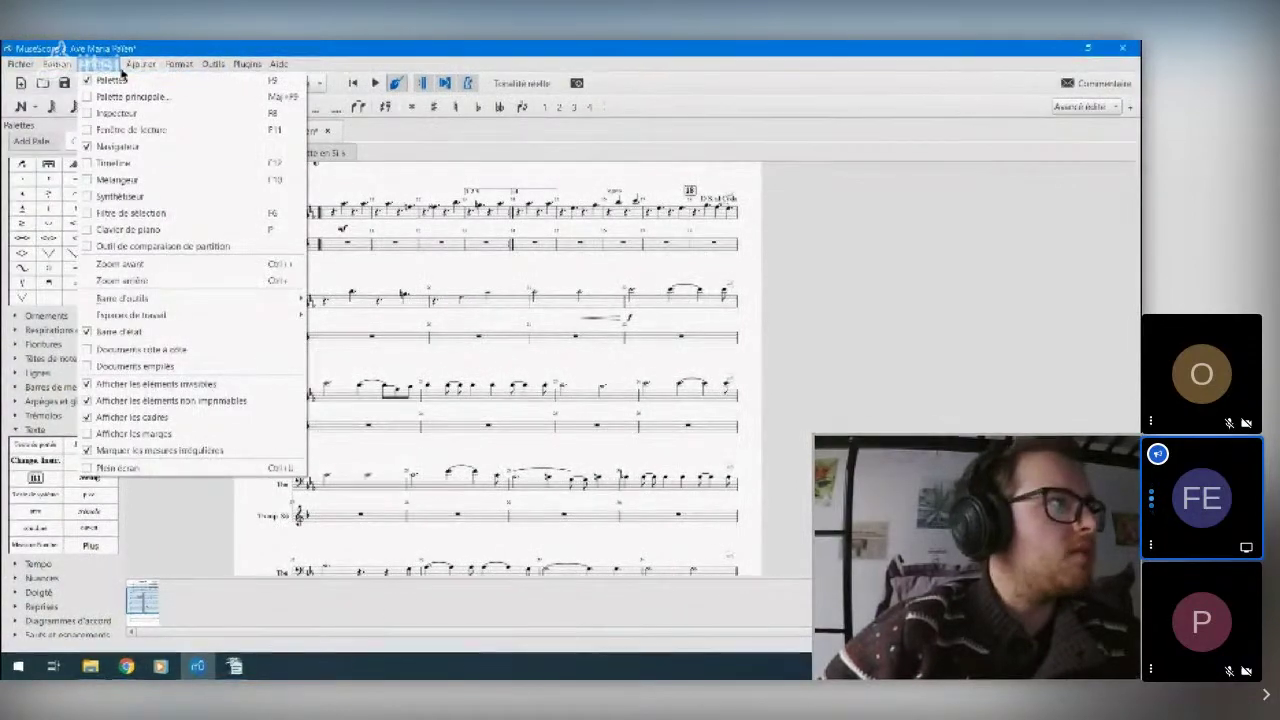
mouse_move(178, 64)
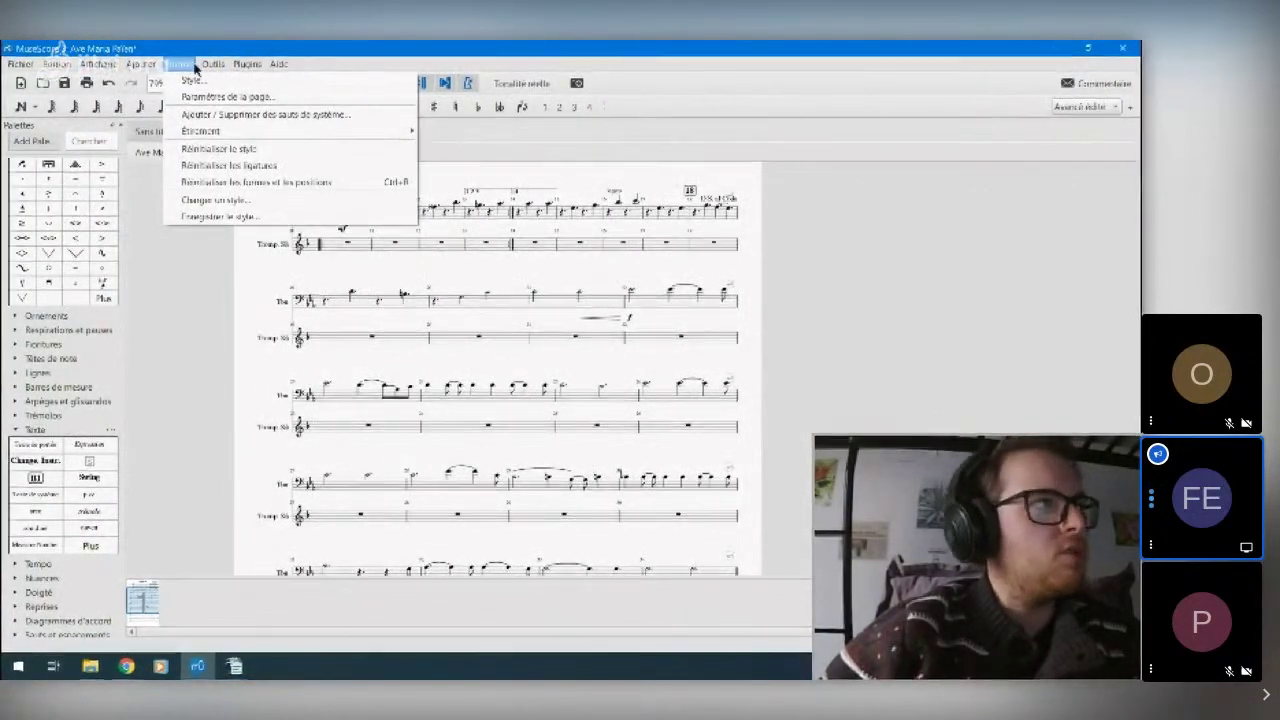
click(178, 64)
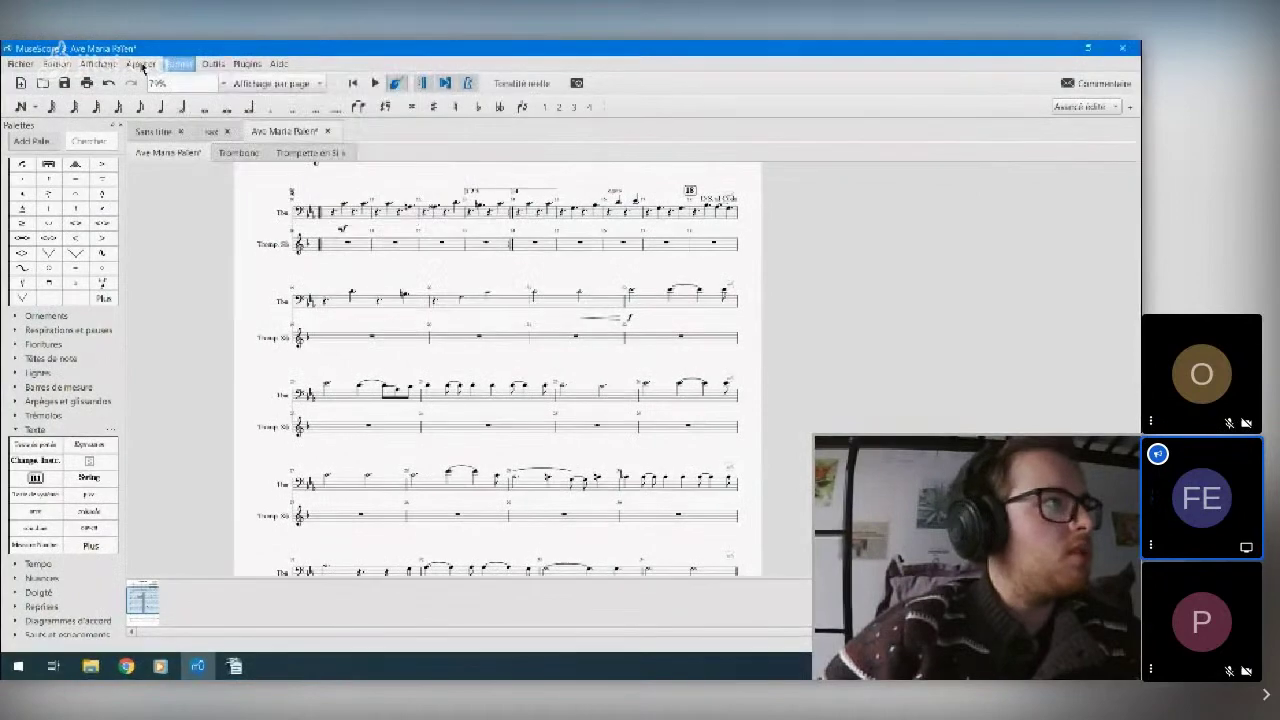
- Open the synthesizer settings and examine the Zerberus section and the effect choices under the main effects
click(103, 66)
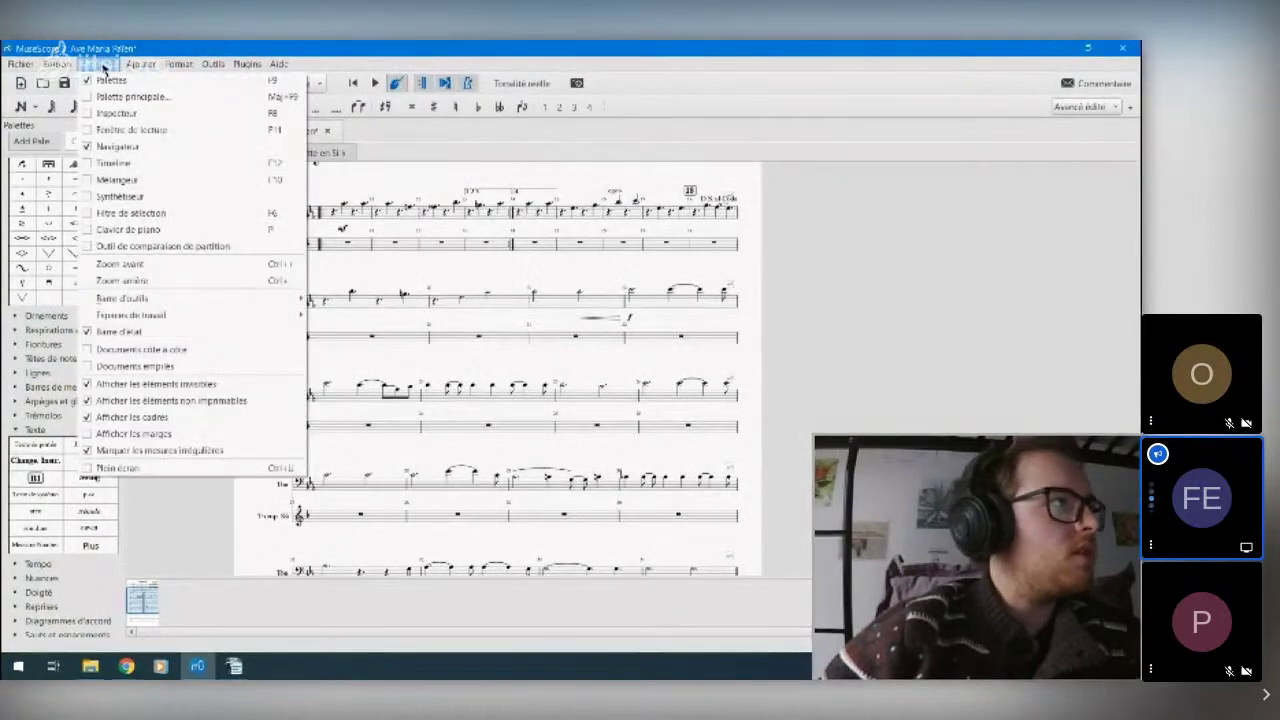
click(141, 196)
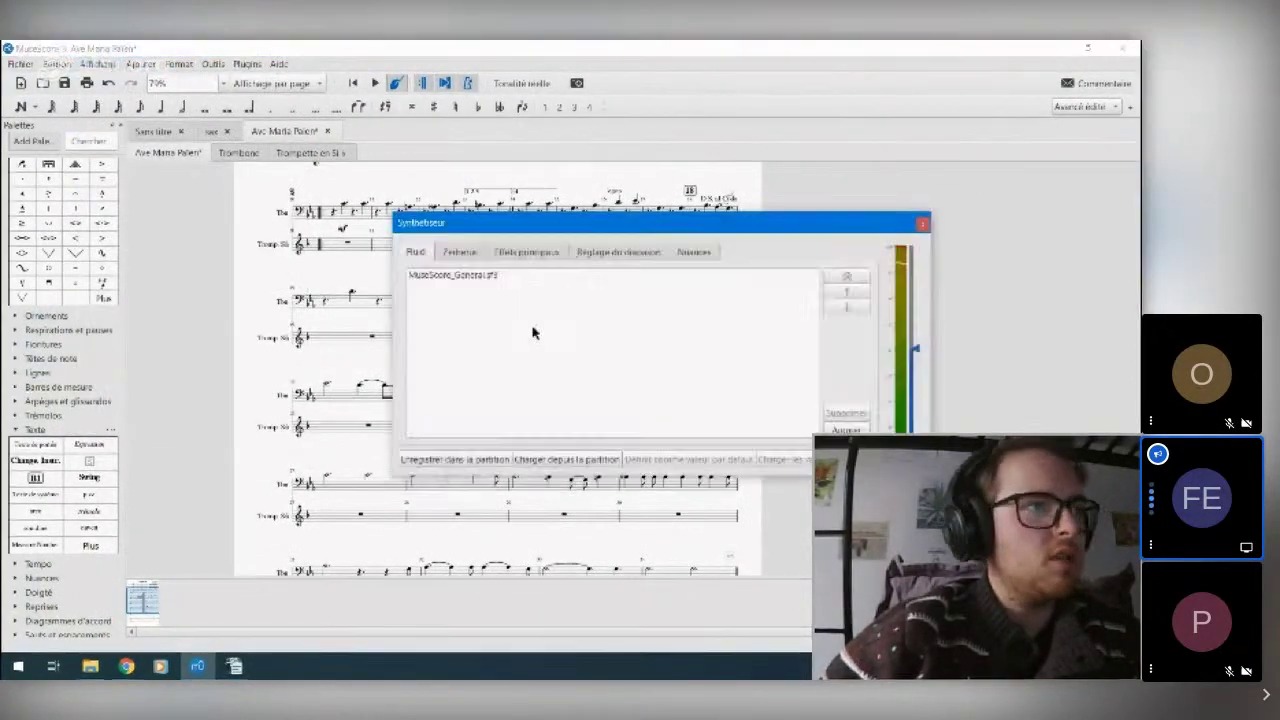
click(462, 251)
click(511, 255)
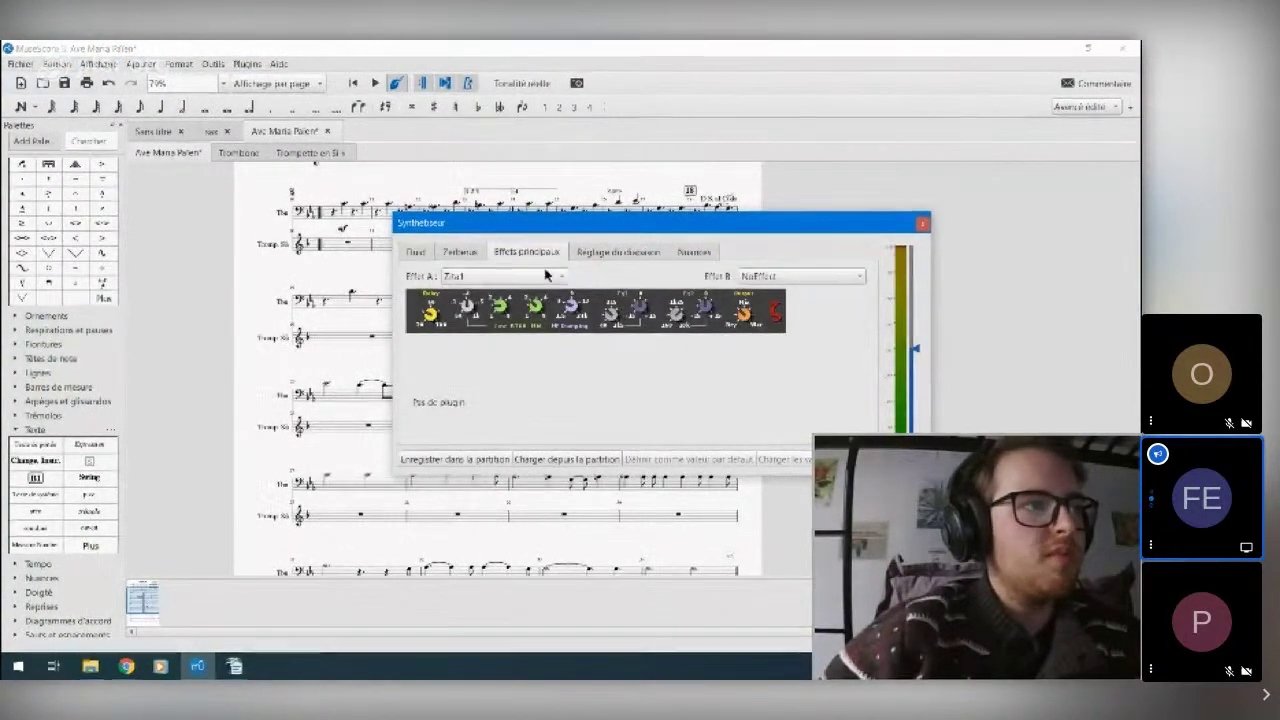
click(549, 275)
click(634, 283)
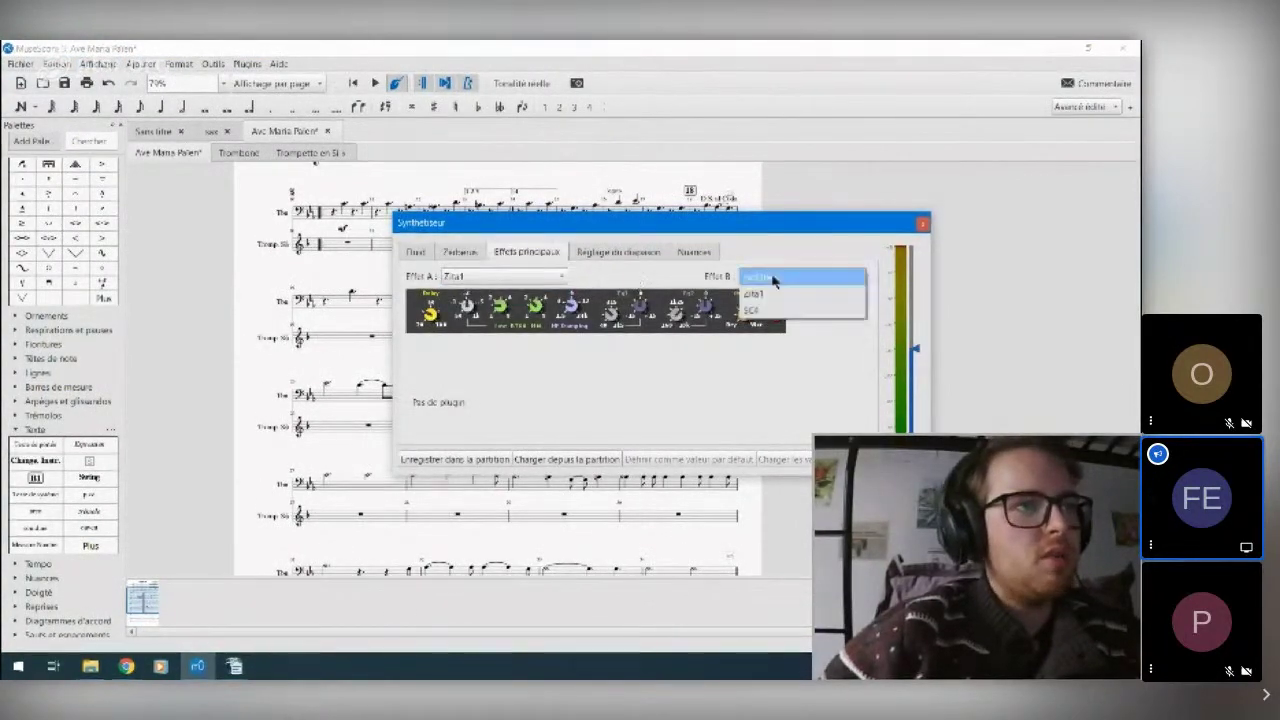
- Review the synthesizer's tuning frequency and dynamics settings, including the dynamics types, and close the synthesizer
click(620, 252)
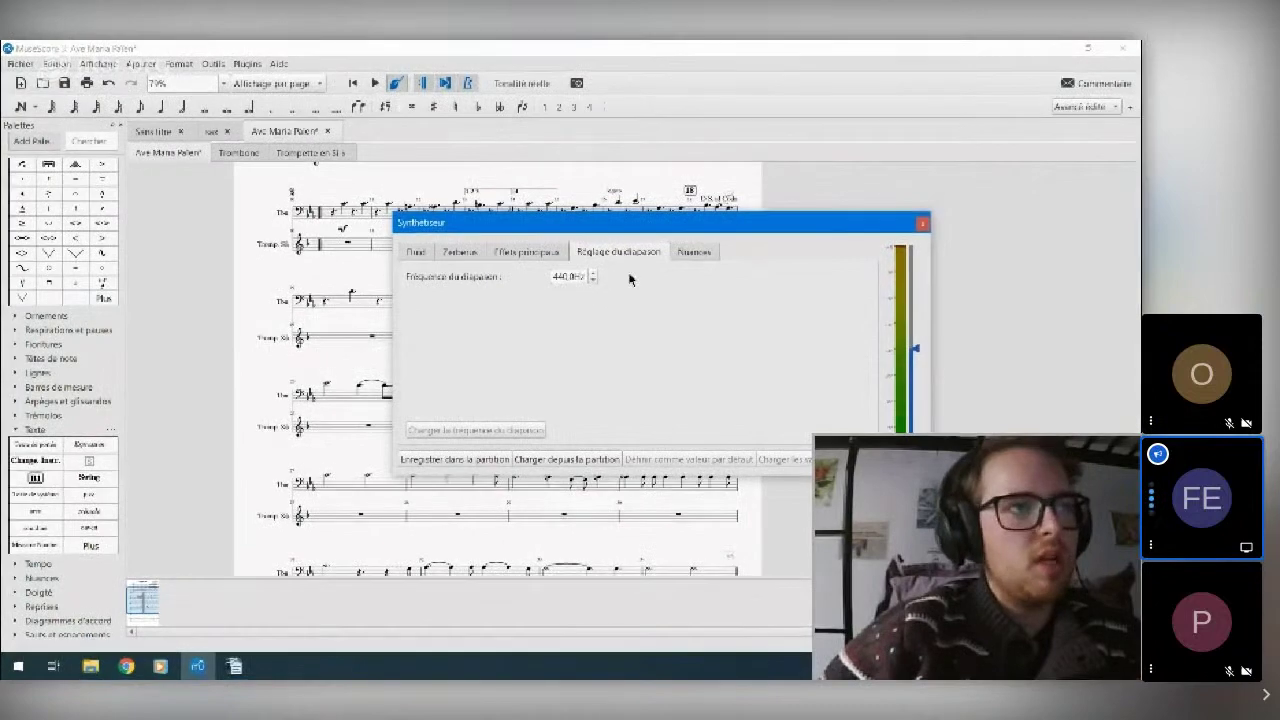
click(694, 253)
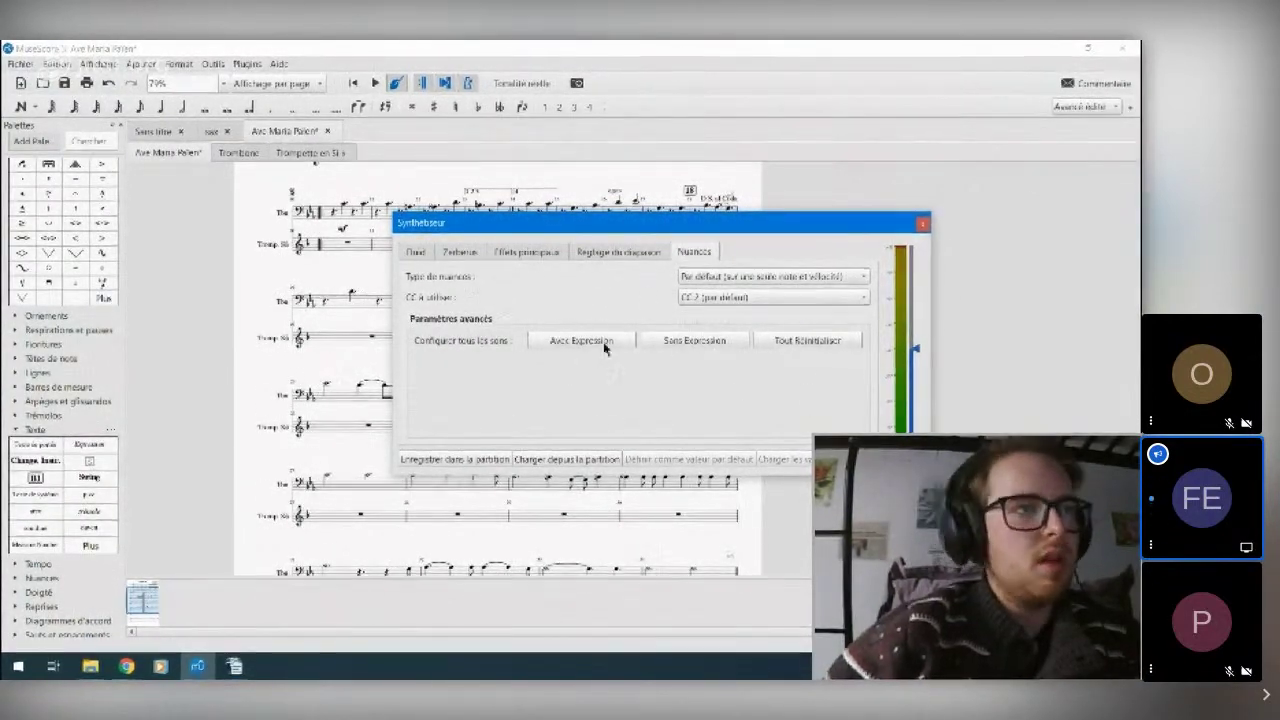
click(822, 276)
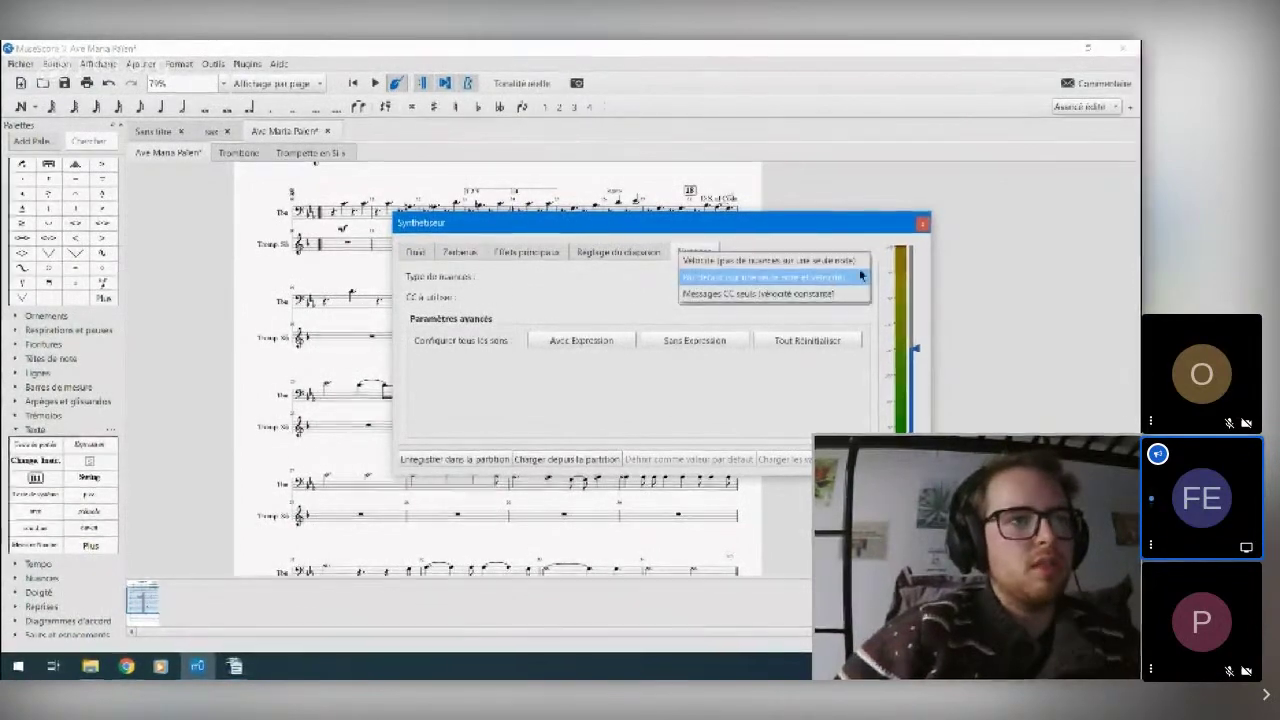
click(824, 262)
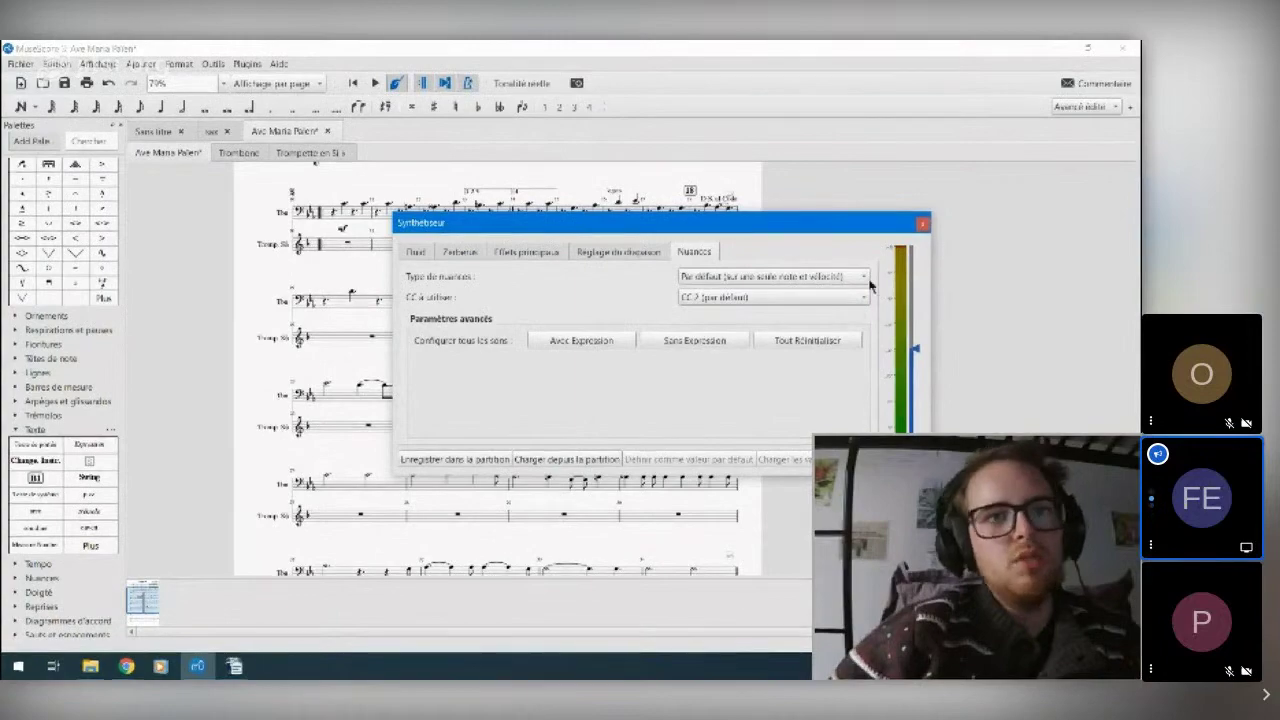
click(924, 226)
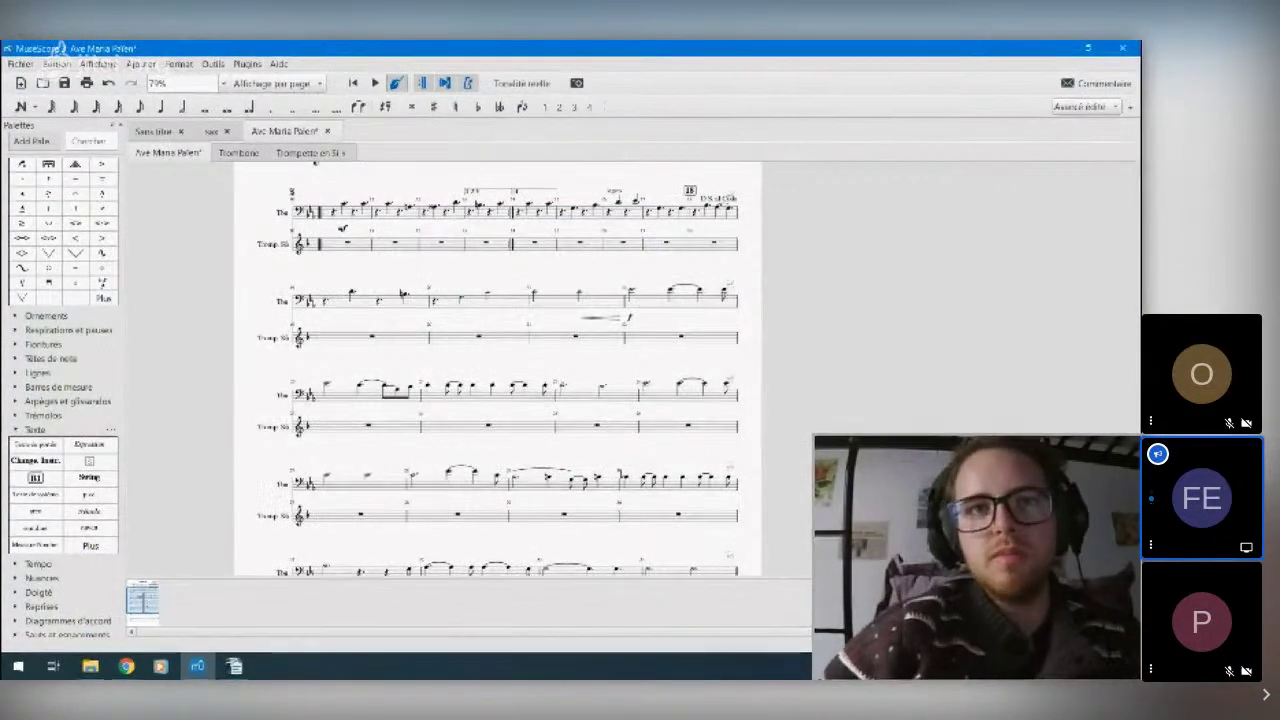
- Minimize MuseScore and launch REAPER (x64)
key(alt+Tab)
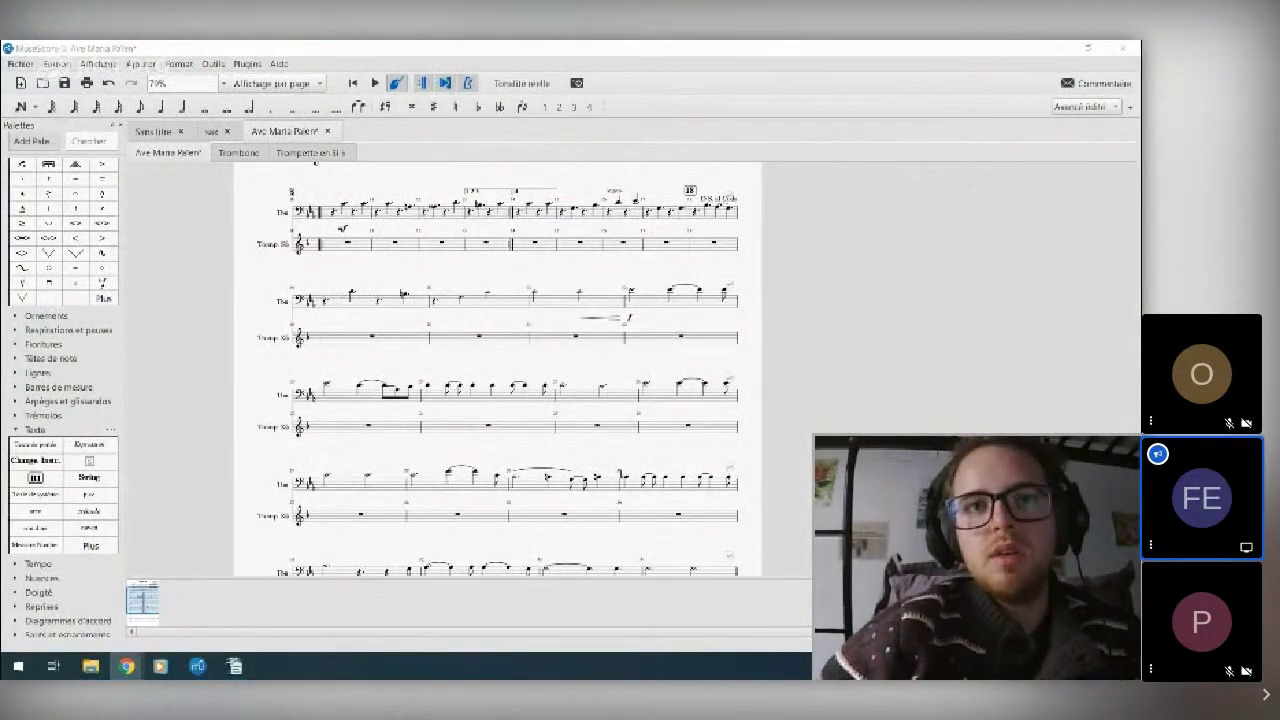
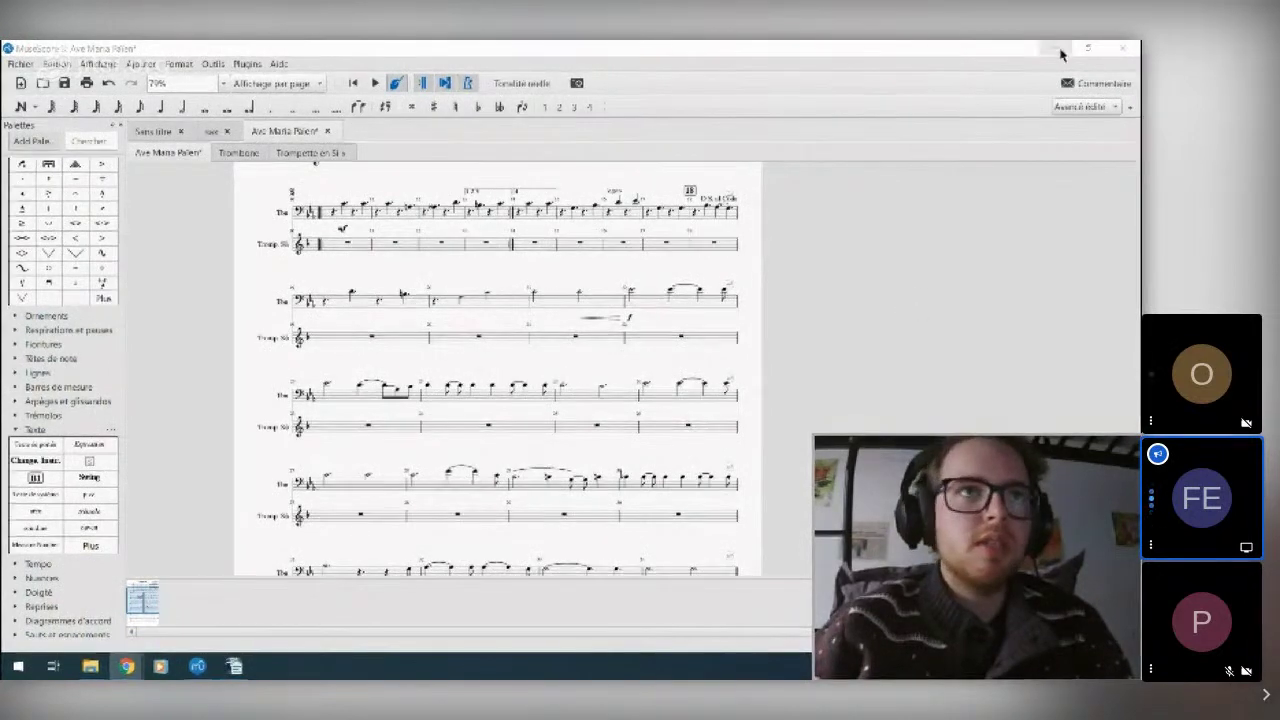
click(1057, 49)
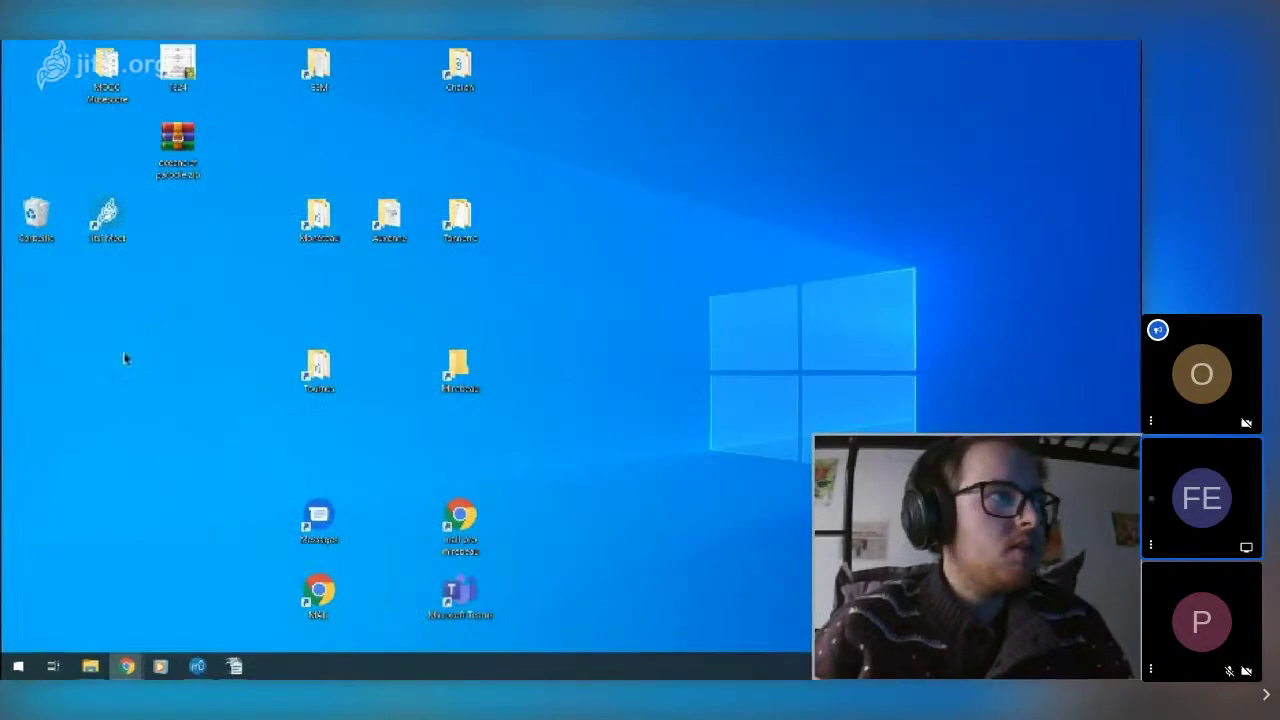
click(18, 666)
text(reape)
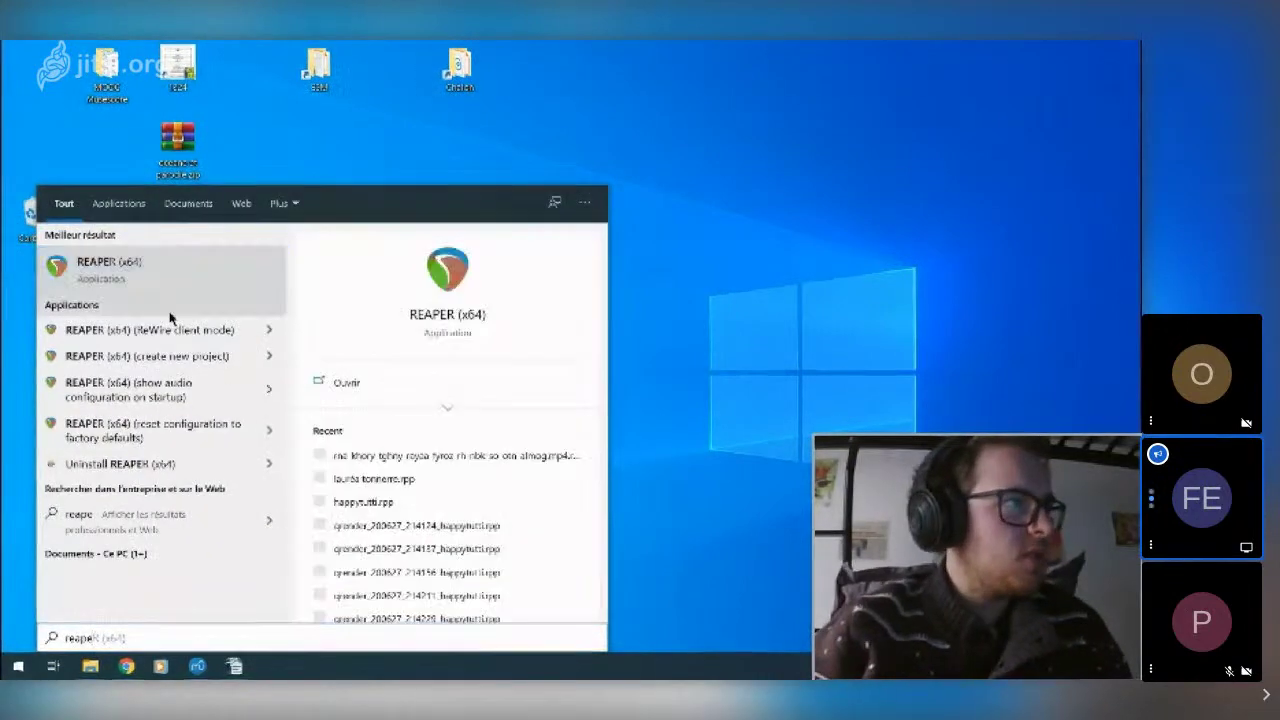
click(152, 264)
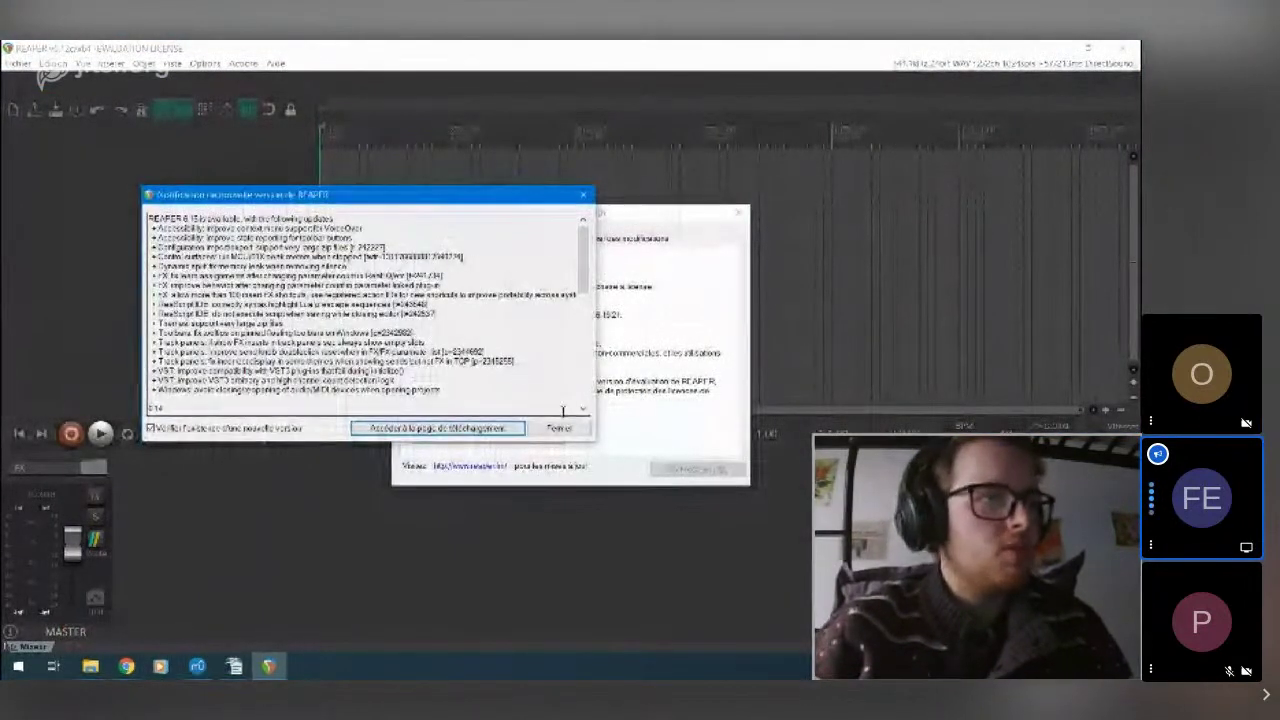
- Close REAPER's new-version notification and the evaluation licence window
click(572, 430)
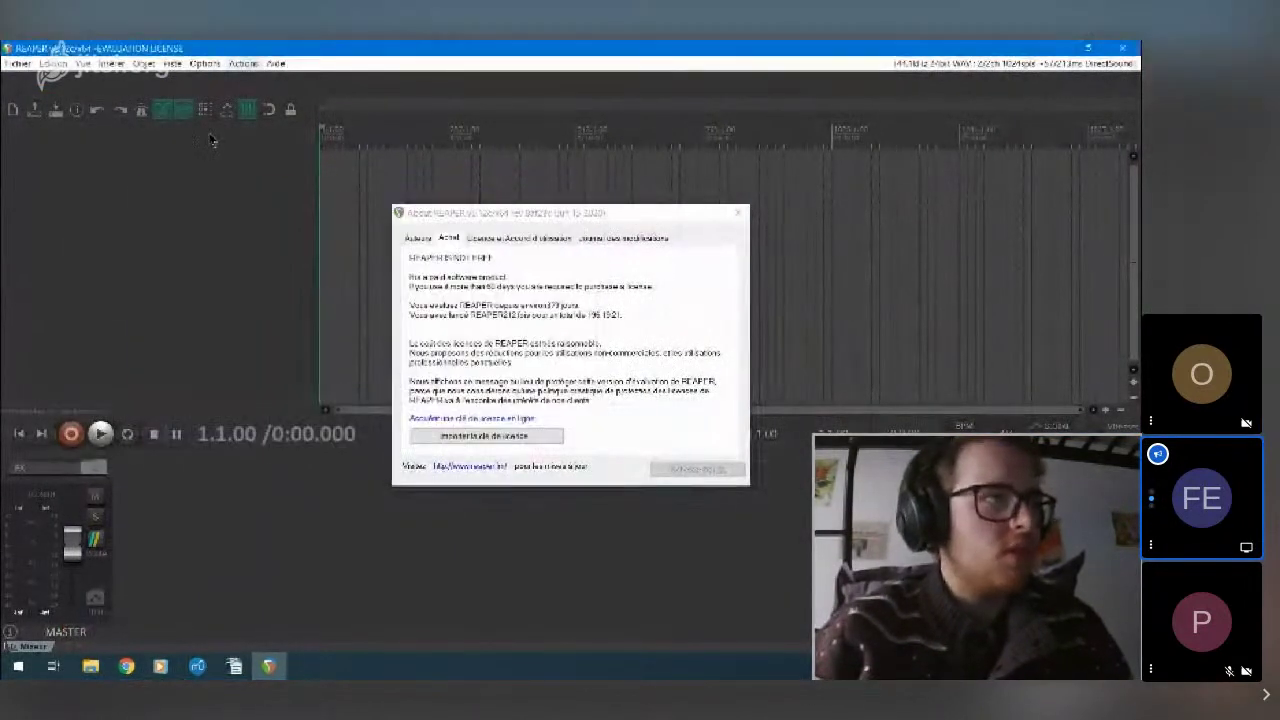
click(704, 222)
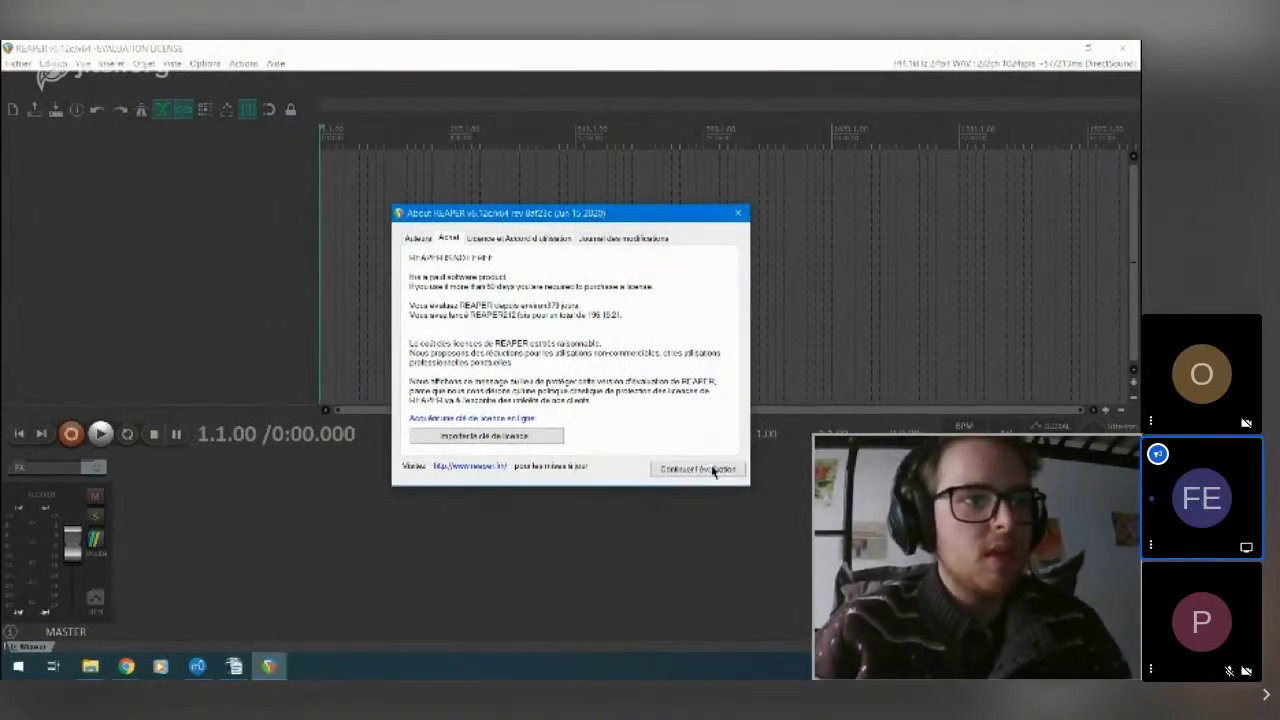
click(742, 213)
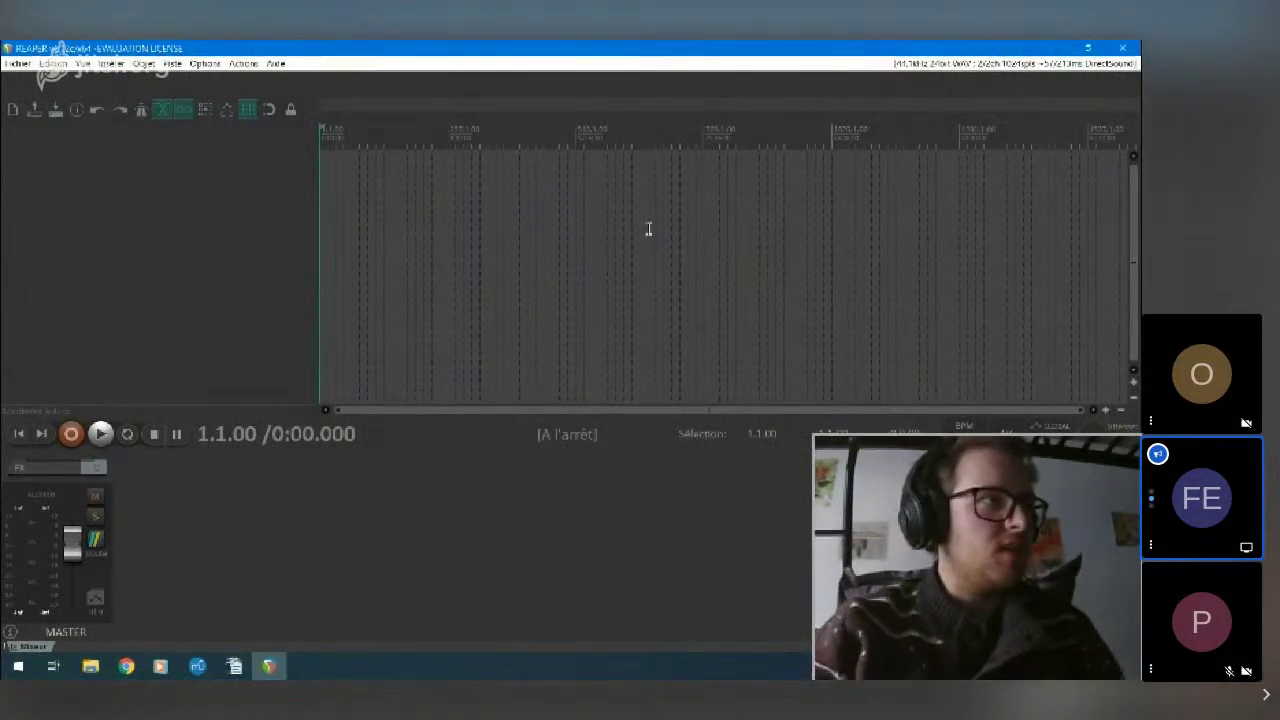
- Reduce REAPER to a smaller window, switch to File Explorer and open the CHANT folder in Musique
drag(500, 48, 541, 106)
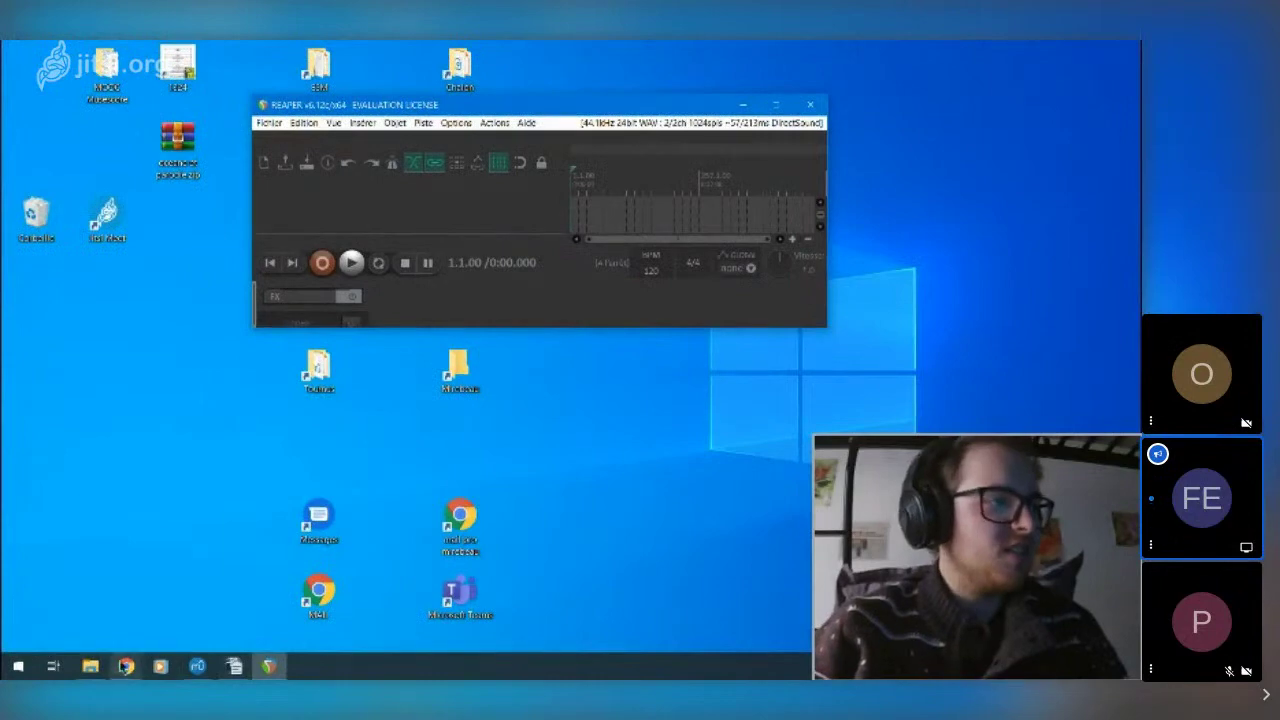
click(92, 666)
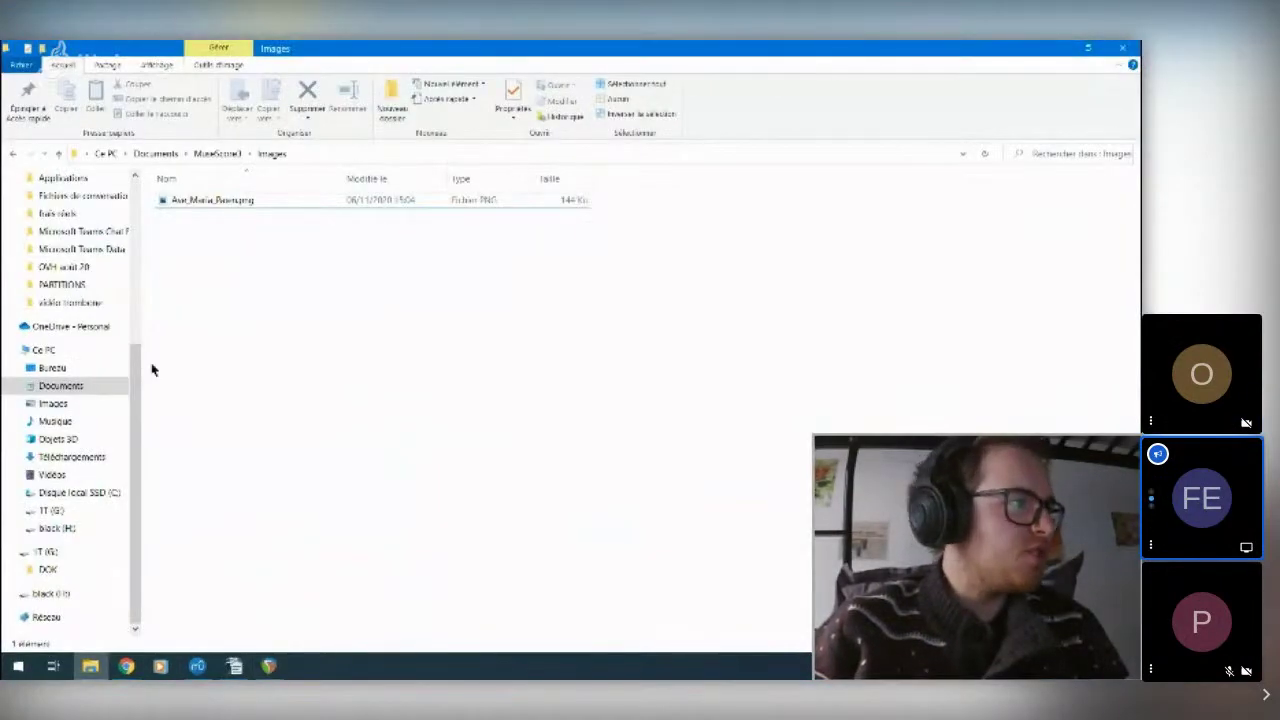
click(90, 421)
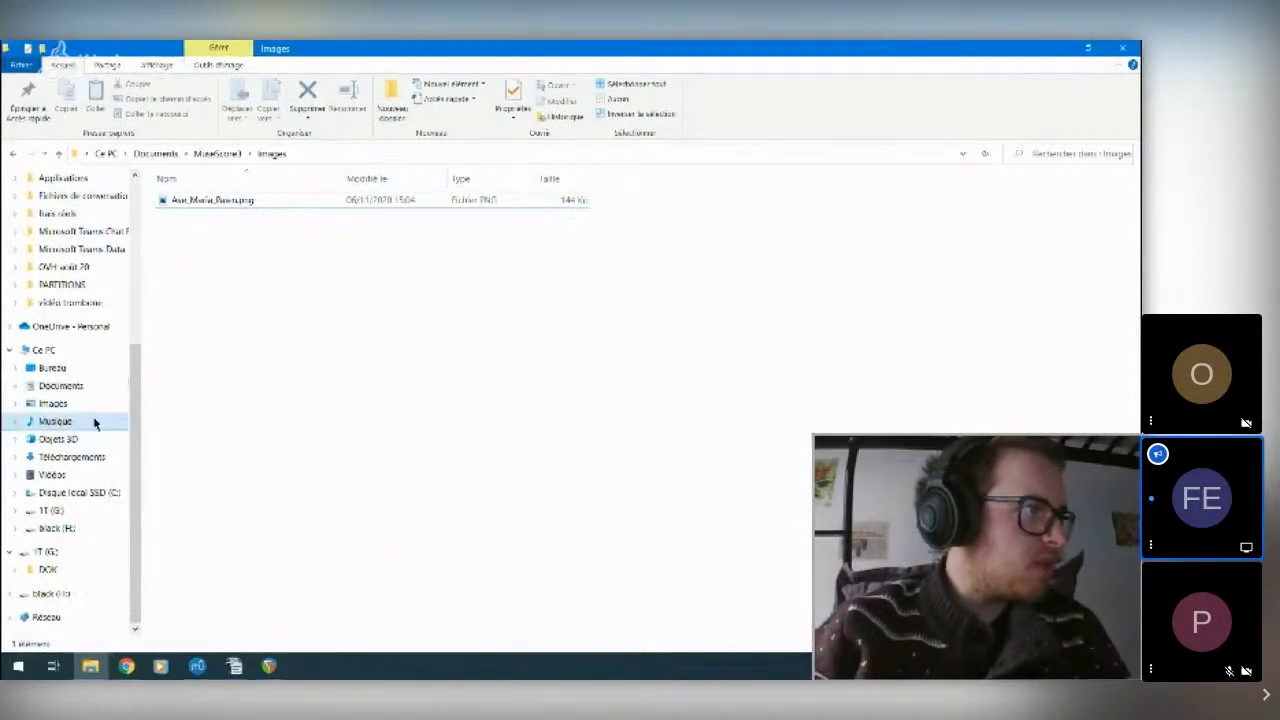
double_click(279, 205)
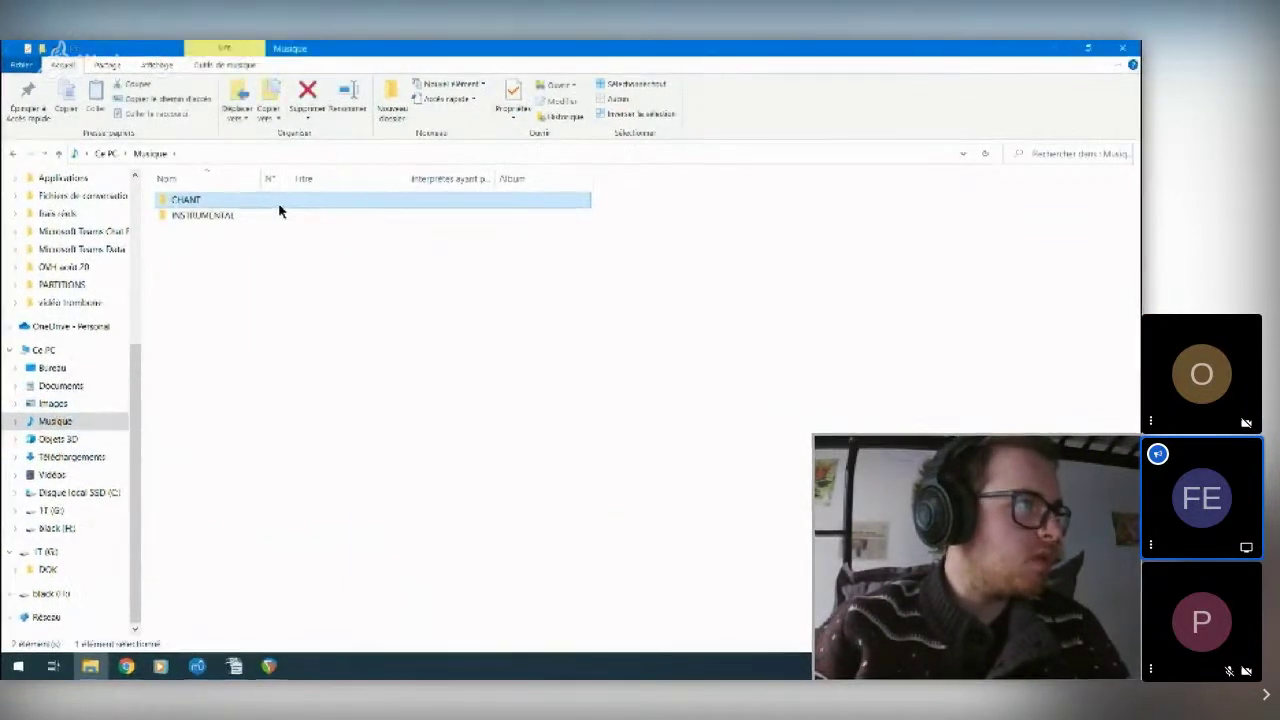
click(236, 372)
double_click(477, 374)
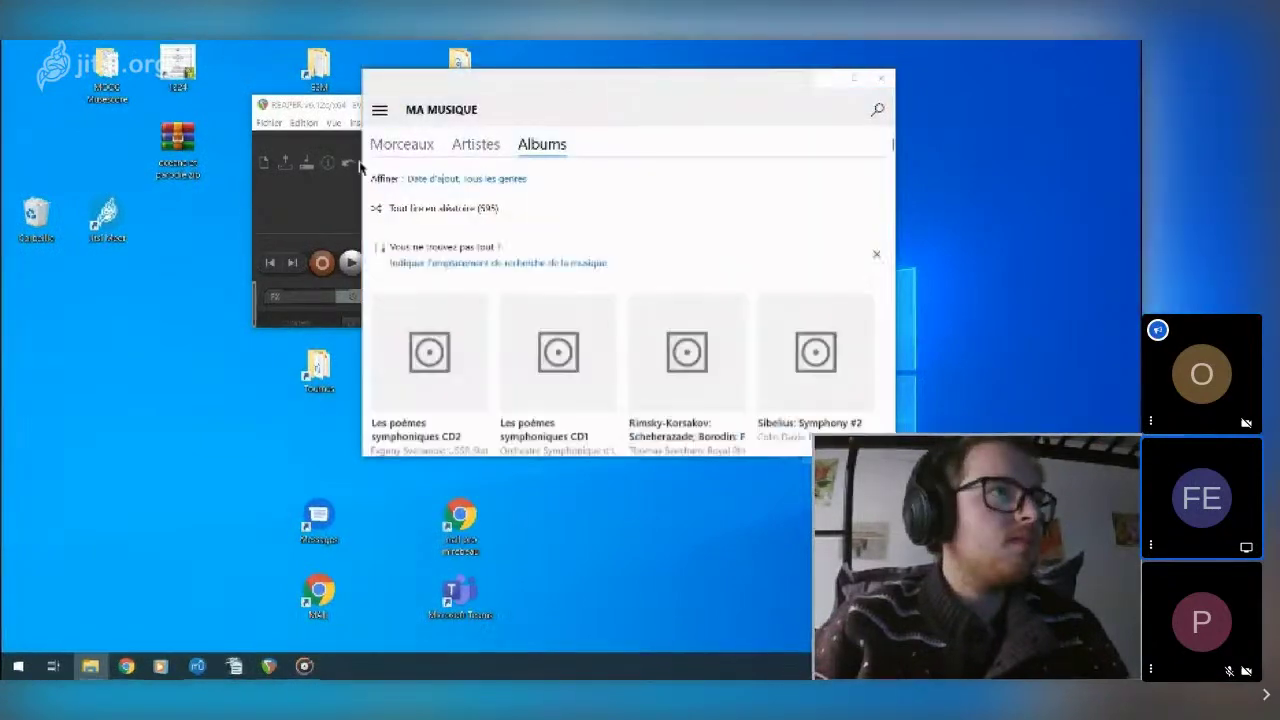
click(881, 78)
- Insert the 01 ANTIENNE DE LA CONVERSATION INTERIEURE audio file into the maximized REAPER timeline as a new track and increase the track's height
click(777, 108)
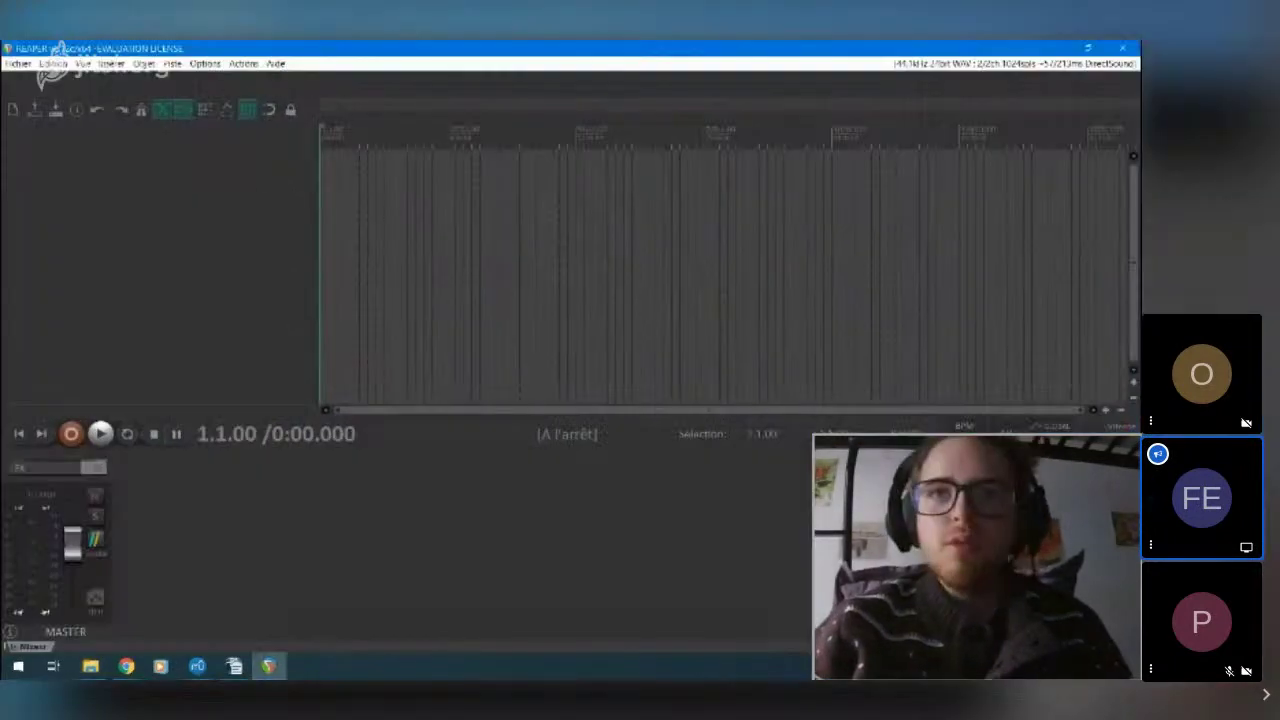
drag(358, 180, 358, 182)
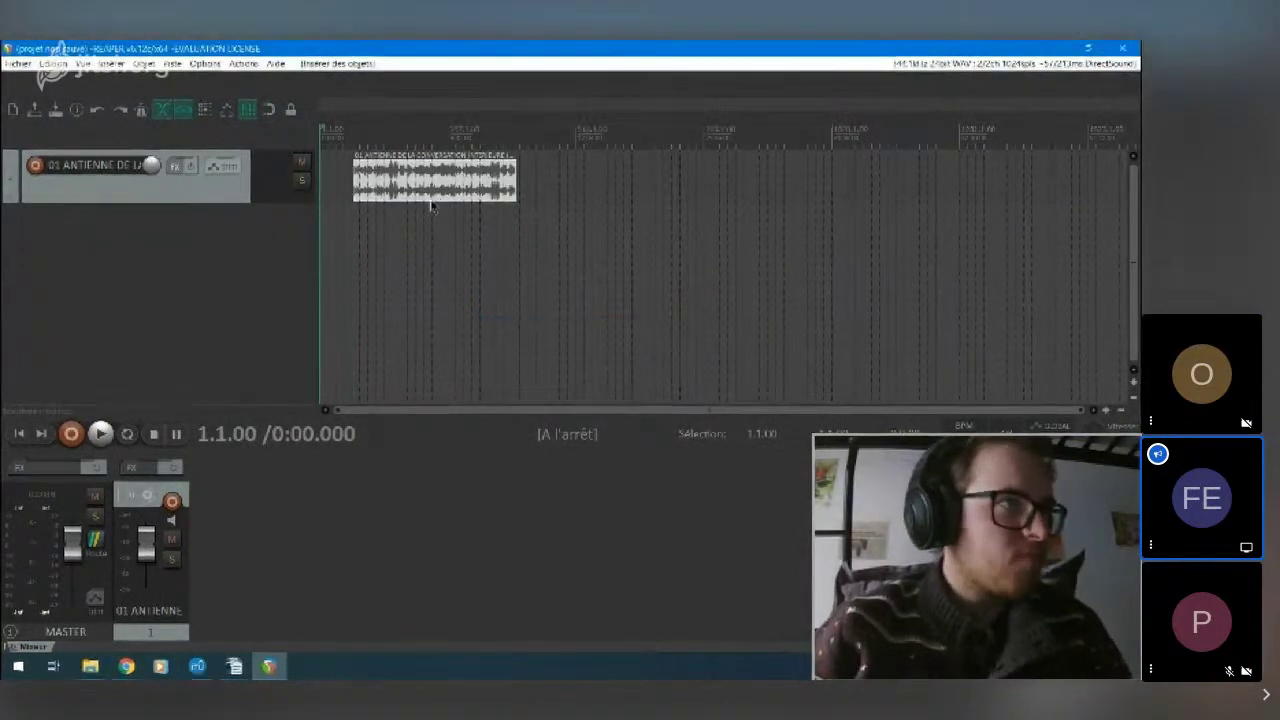
drag(441, 201, 444, 214)
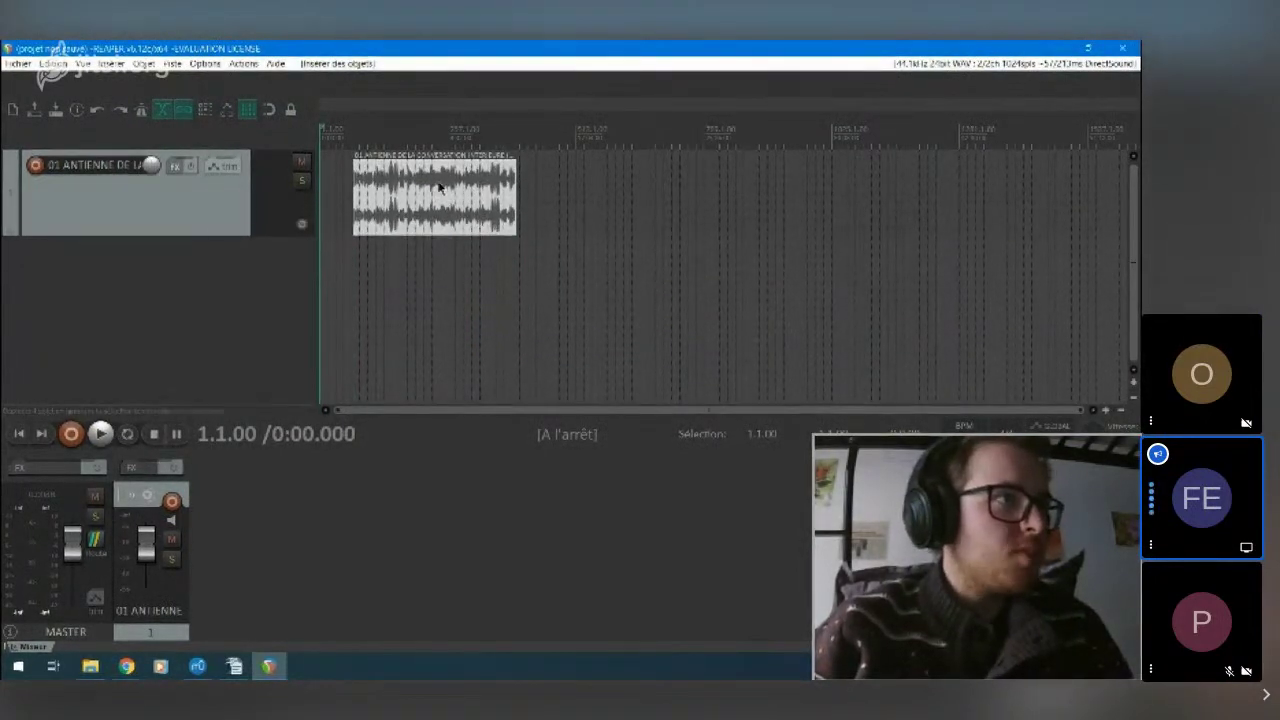
scroll(443, 190, up, 10)
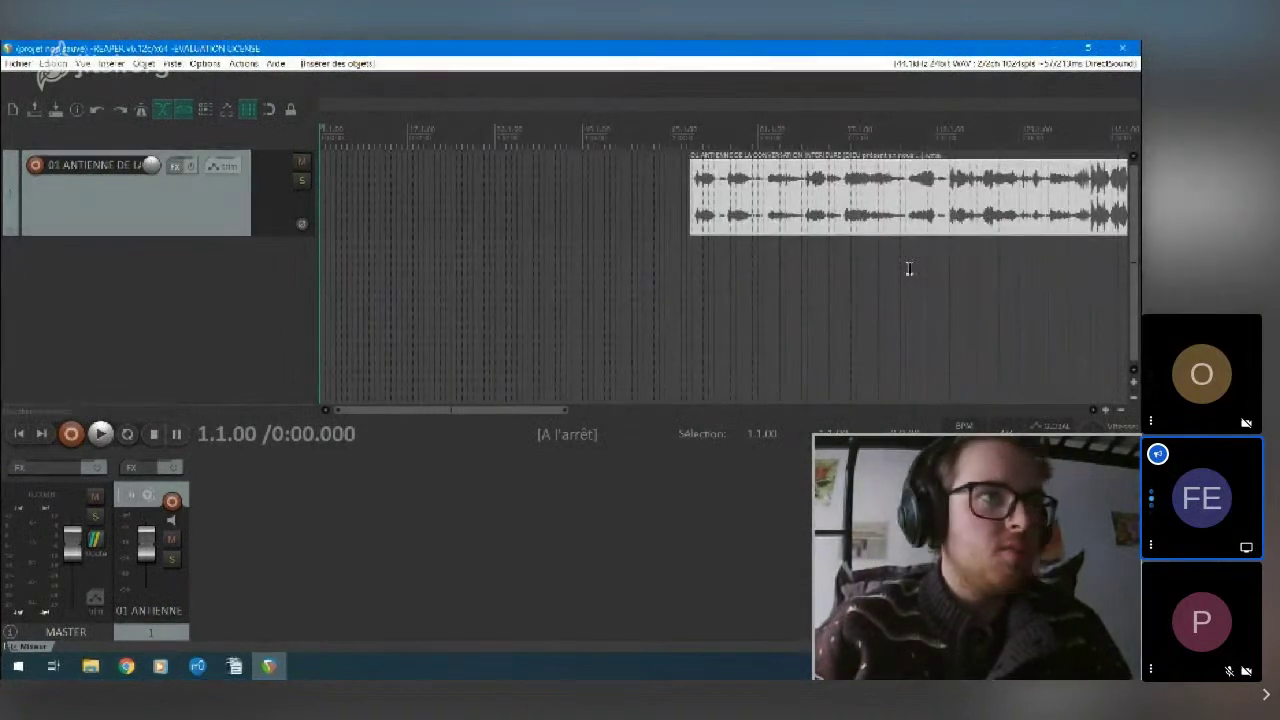
- Insert the 02 SEQUENCE DU VERBE audio file into the timeline on a new track below the ANTIENNE track
click(900, 267)
scroll(789, 240, up, 6)
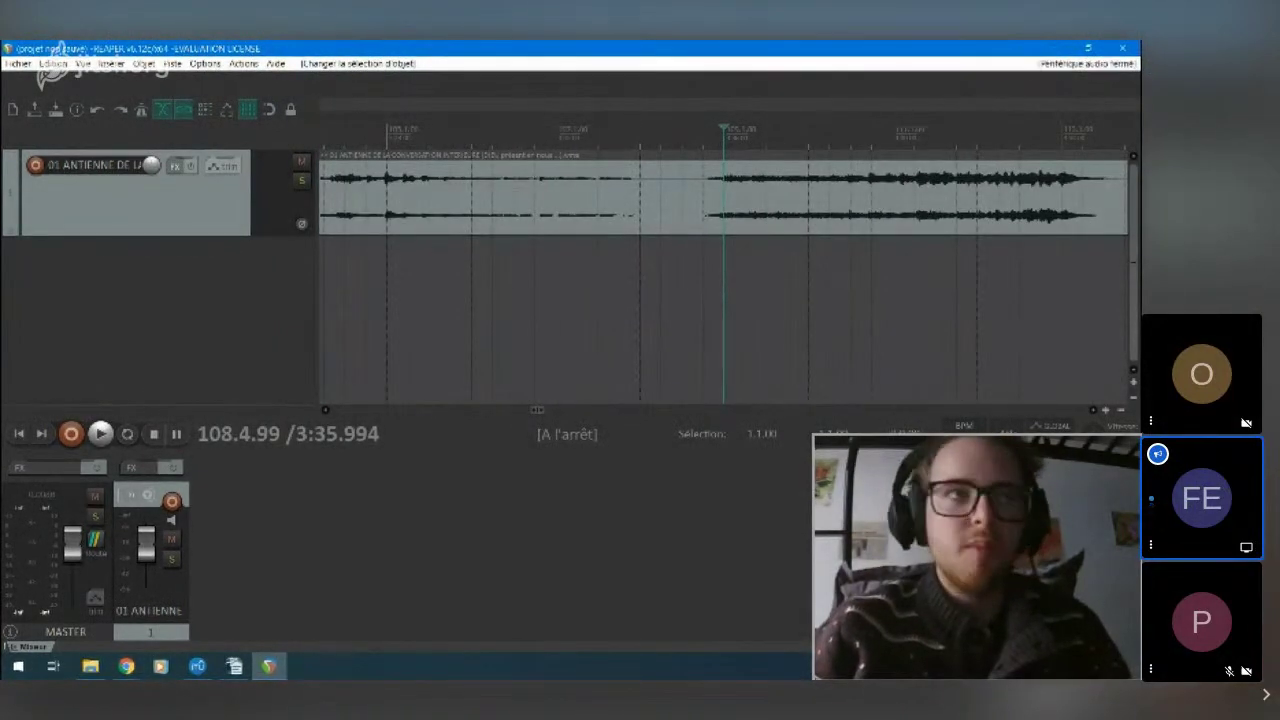
drag(487, 293, 471, 286)
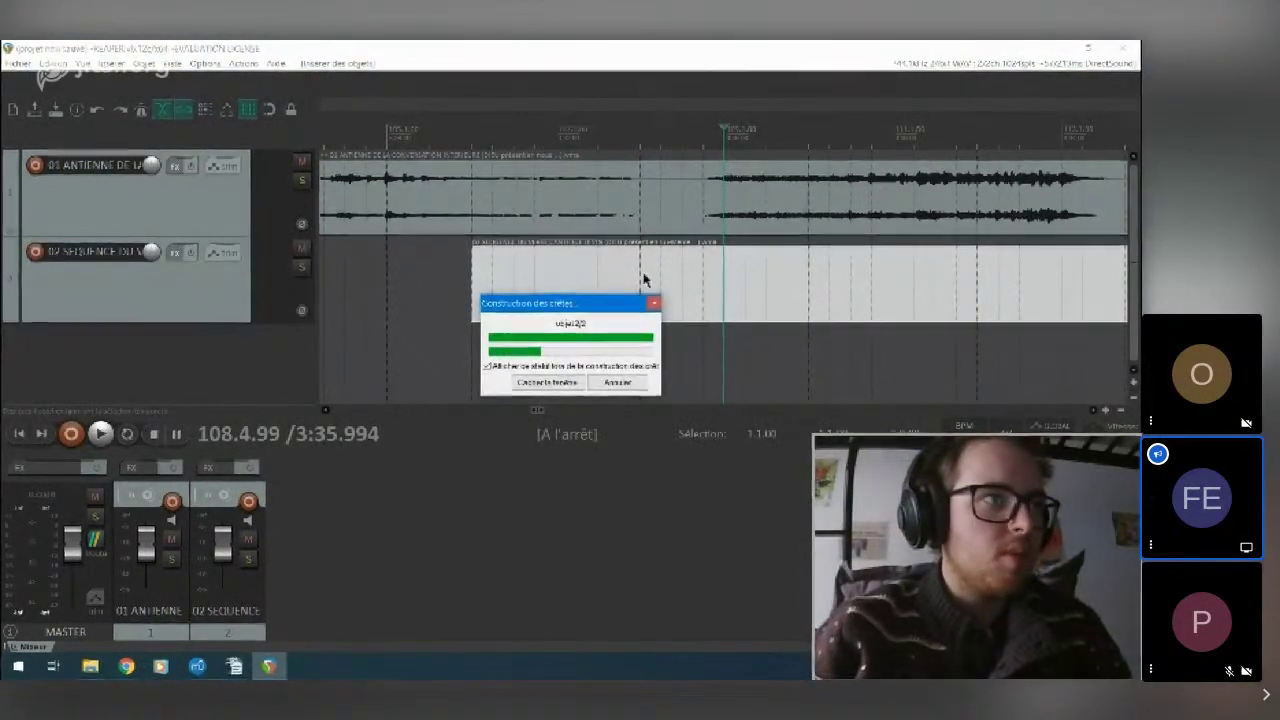
- Shift the SEQUENCE audio item along the timeline to compare its attacks with the voice entry on the ANTIENNE track near measure 109
drag(901, 277, 843, 270)
scroll(743, 276, up, 4)
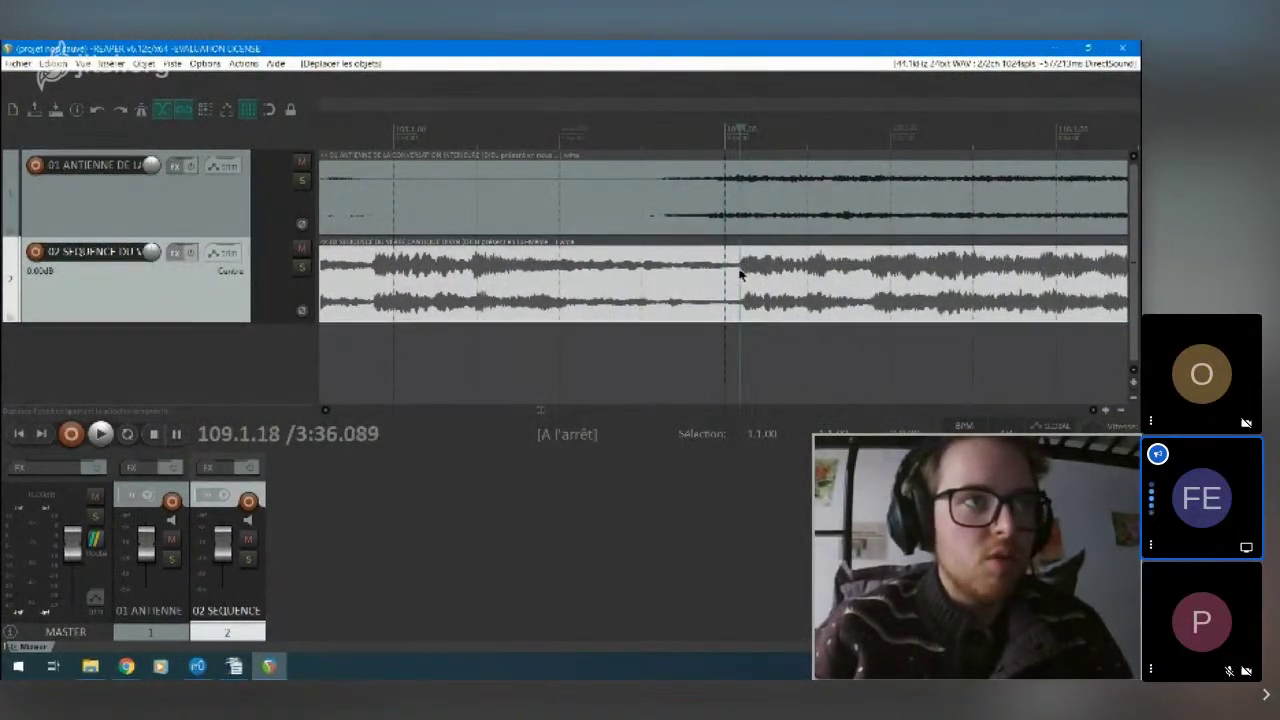
drag(813, 304, 728, 305)
click(707, 190)
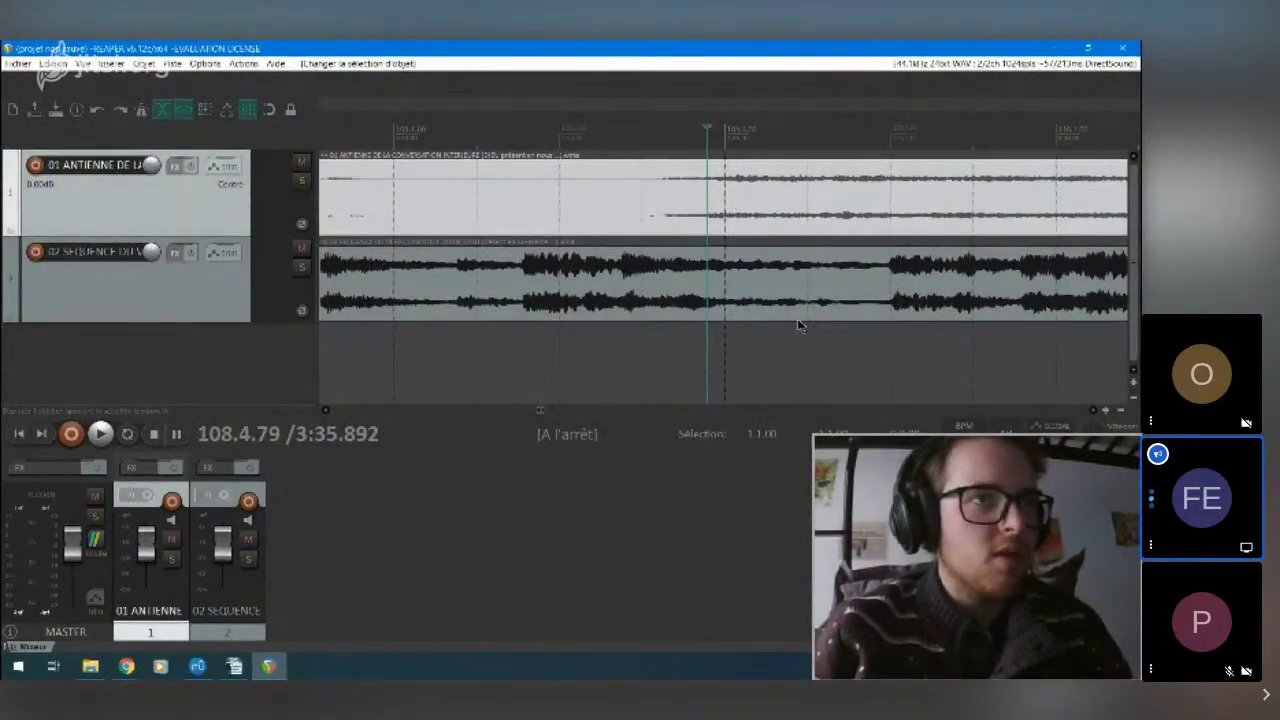
- Add two stretch markers to the SEQUENCE audio item, one at 109.2.93 and one at 108.4.18
click(889, 284)
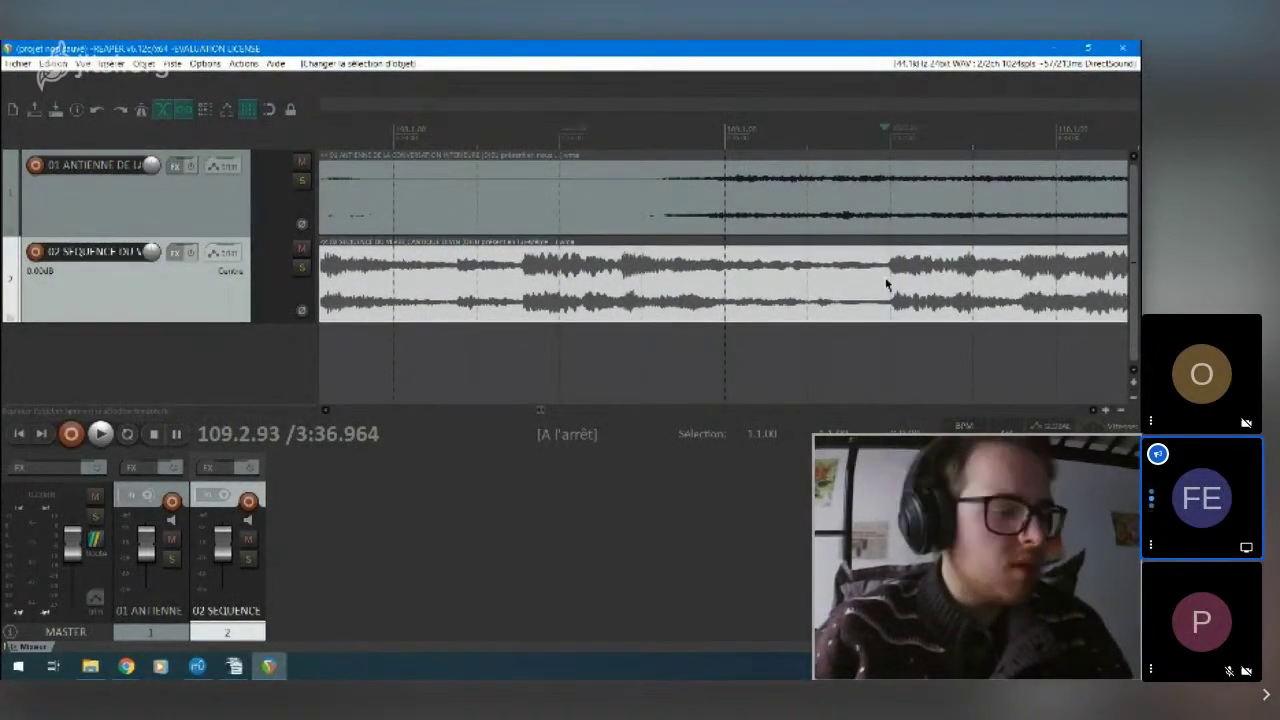
right_click(883, 282)
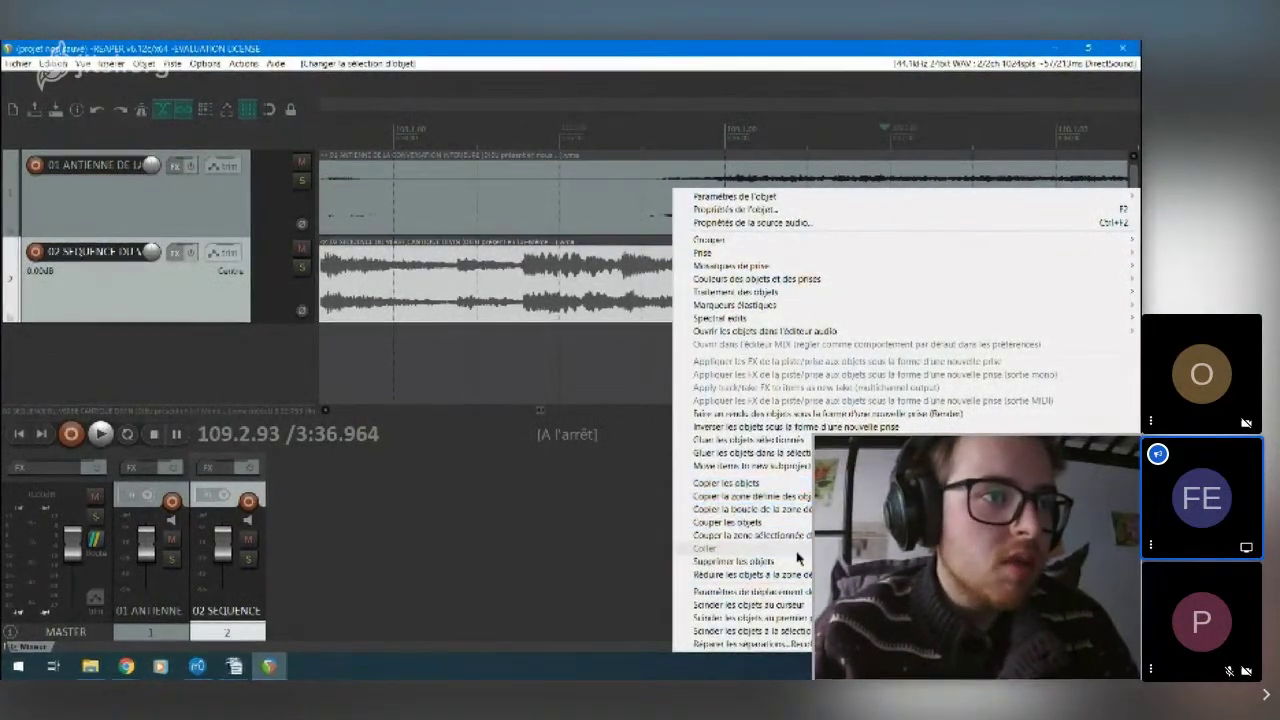
mouse_move(786, 306)
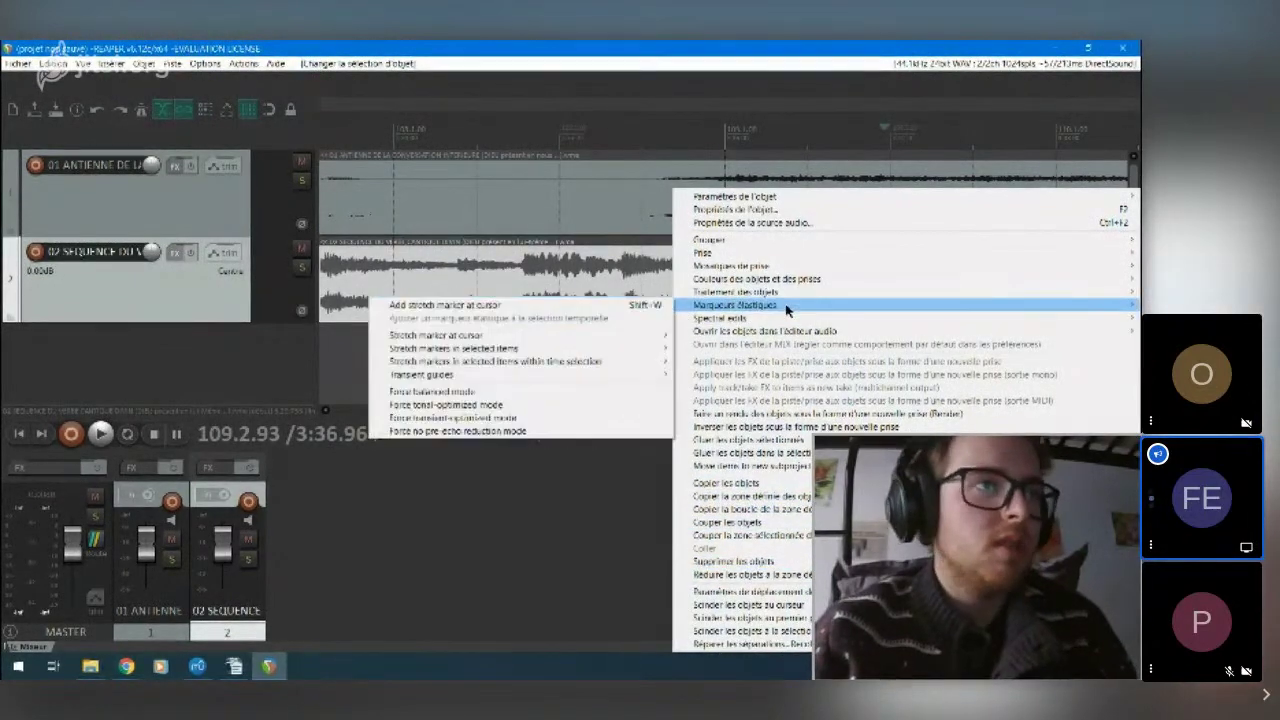
click(643, 310)
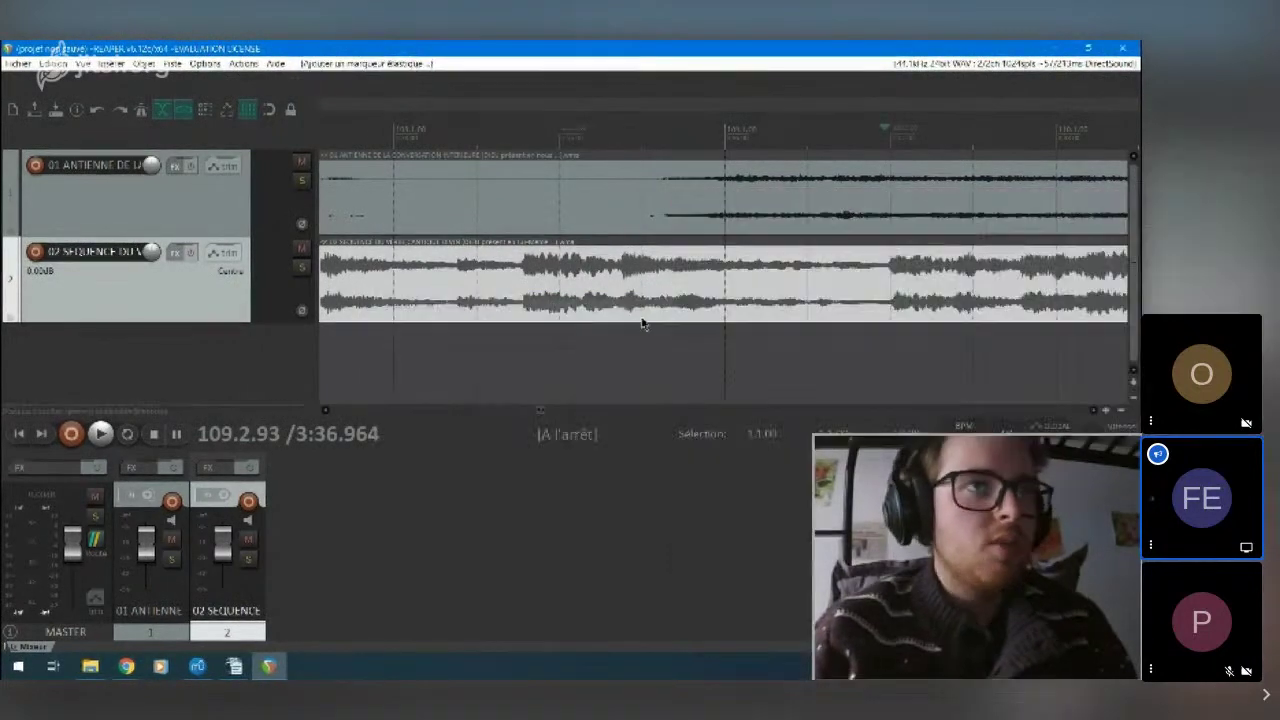
right_click(658, 270)
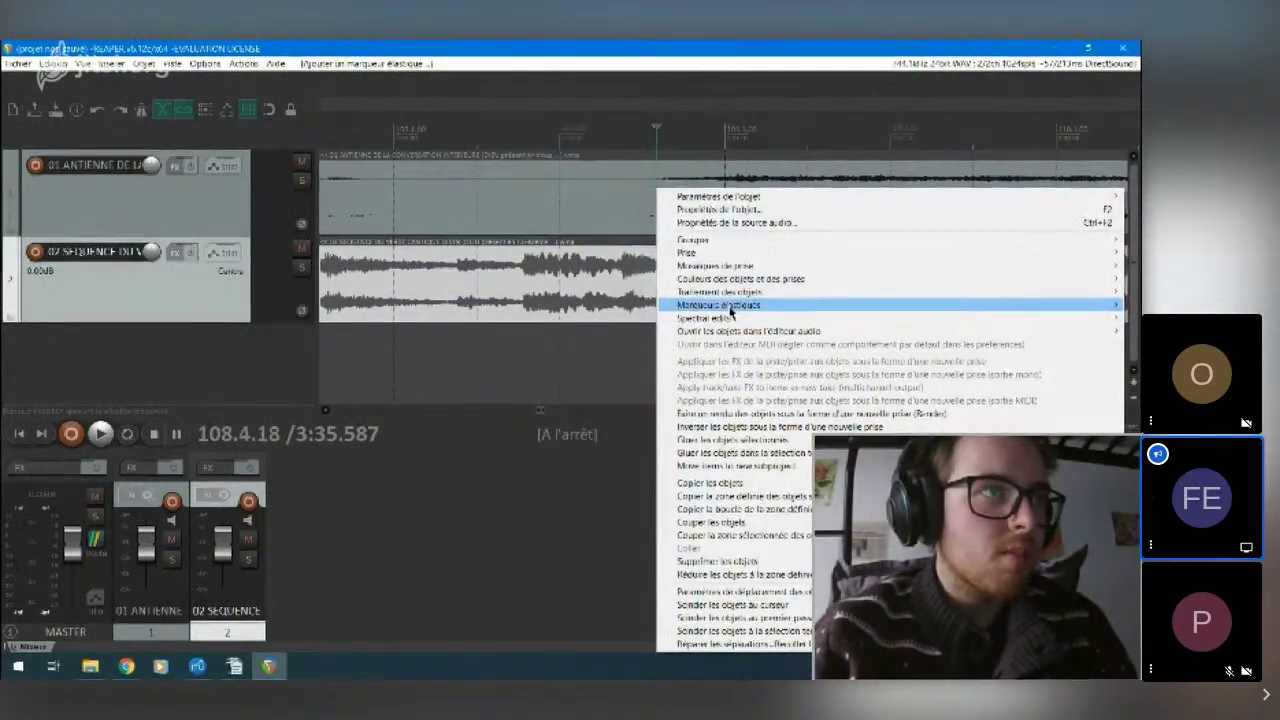
mouse_move(729, 306)
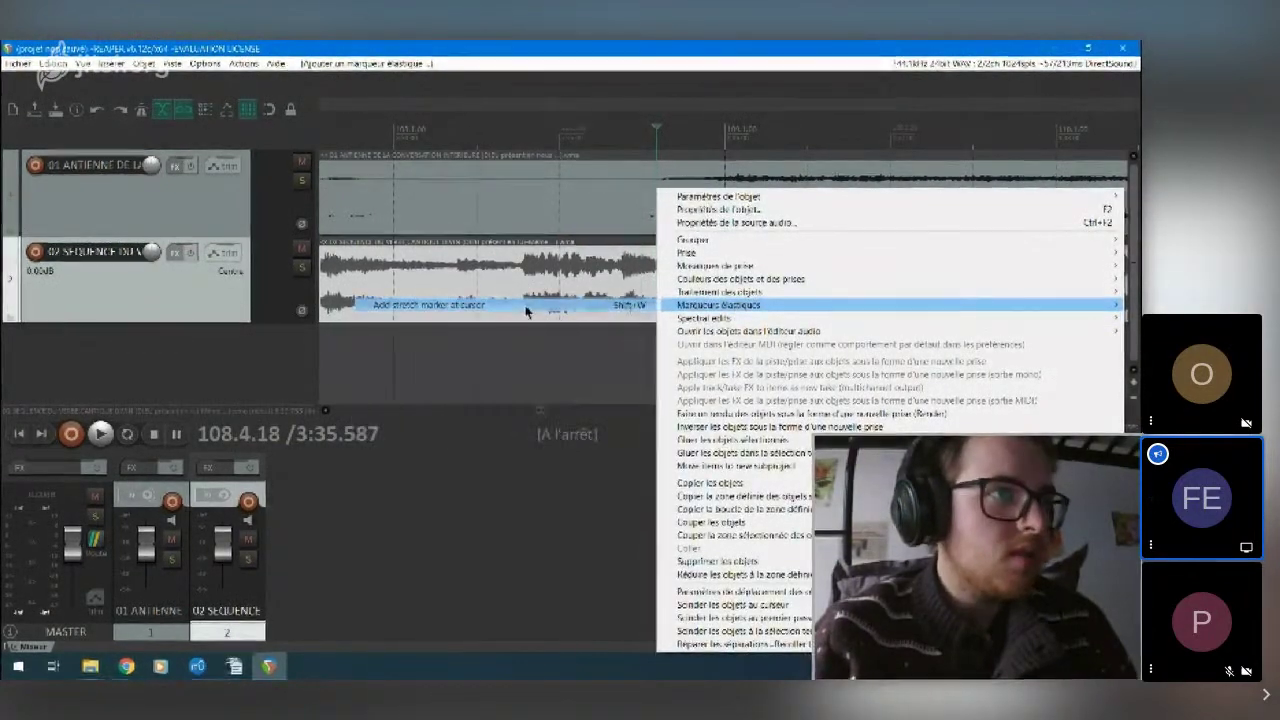
click(525, 305)
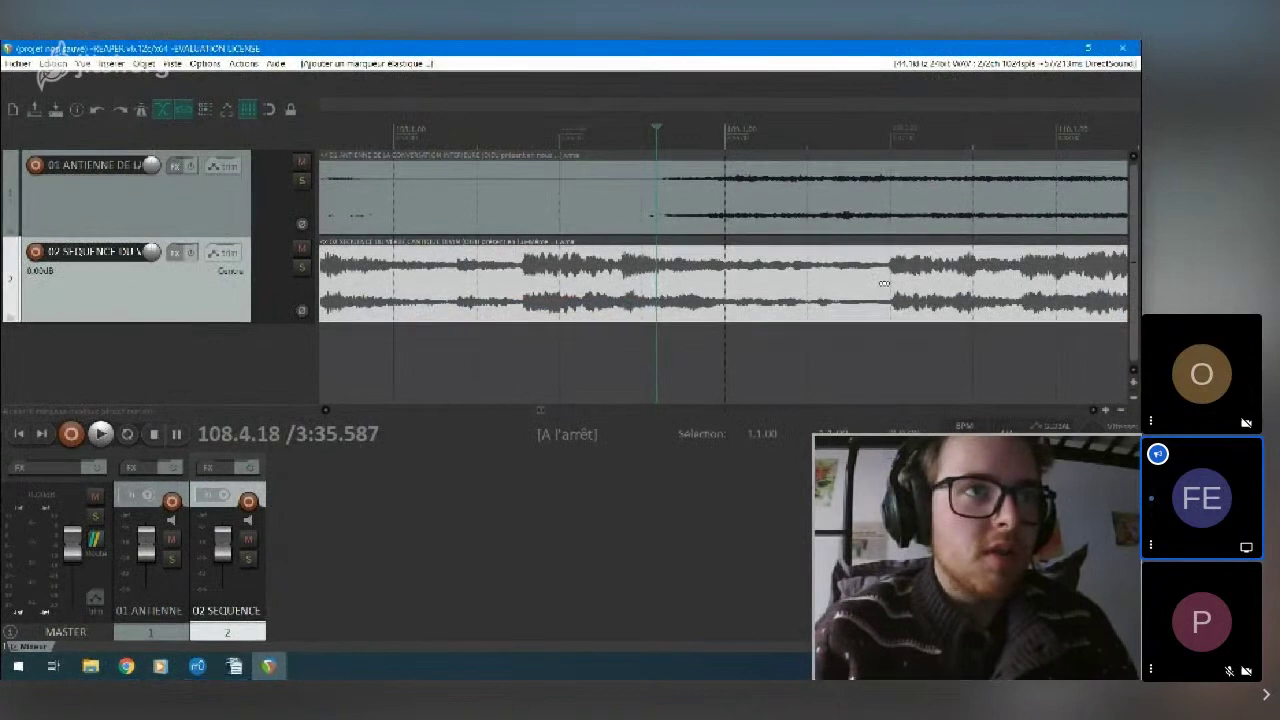
- Compress the SEQUENCE passage between the two stretch markers by moving the later marker close to the earlier one, and inspect the waveform
mouse_move(884, 284)
mouse_down()
mouse_move(677, 291)
mouse_move(652, 311)
mouse_up()
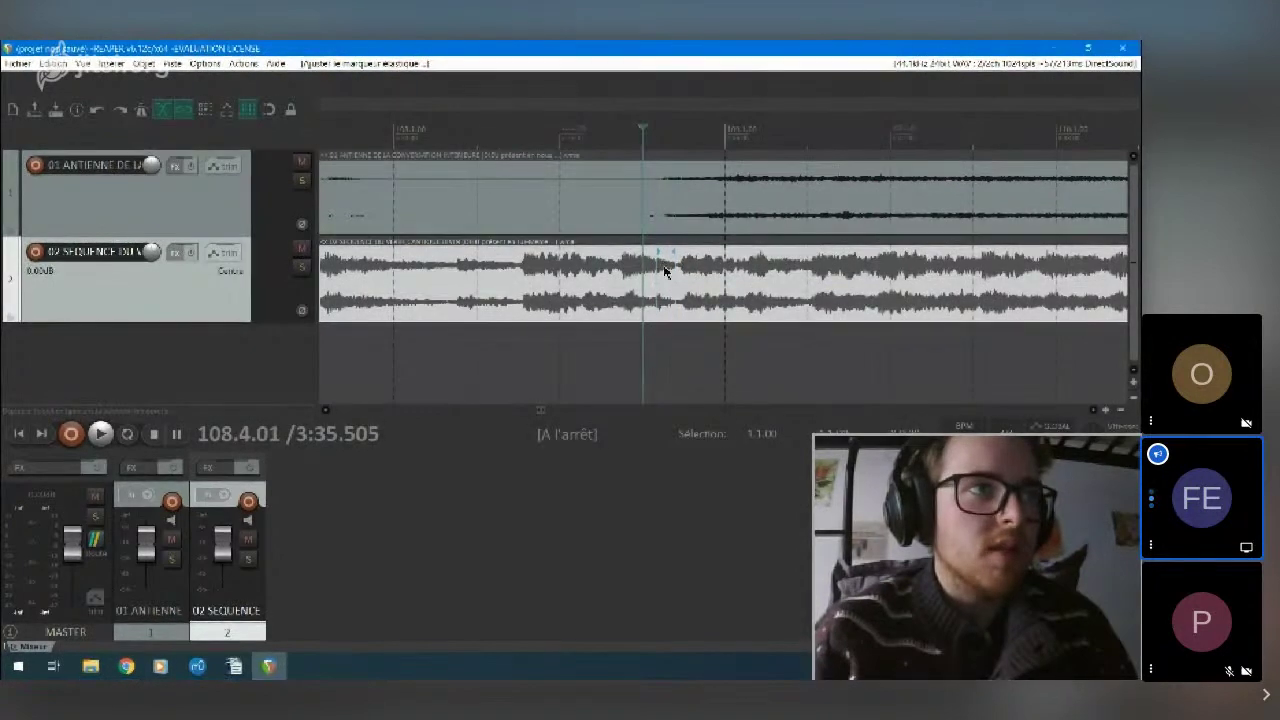
scroll(705, 312, up, 2)
click(798, 322)
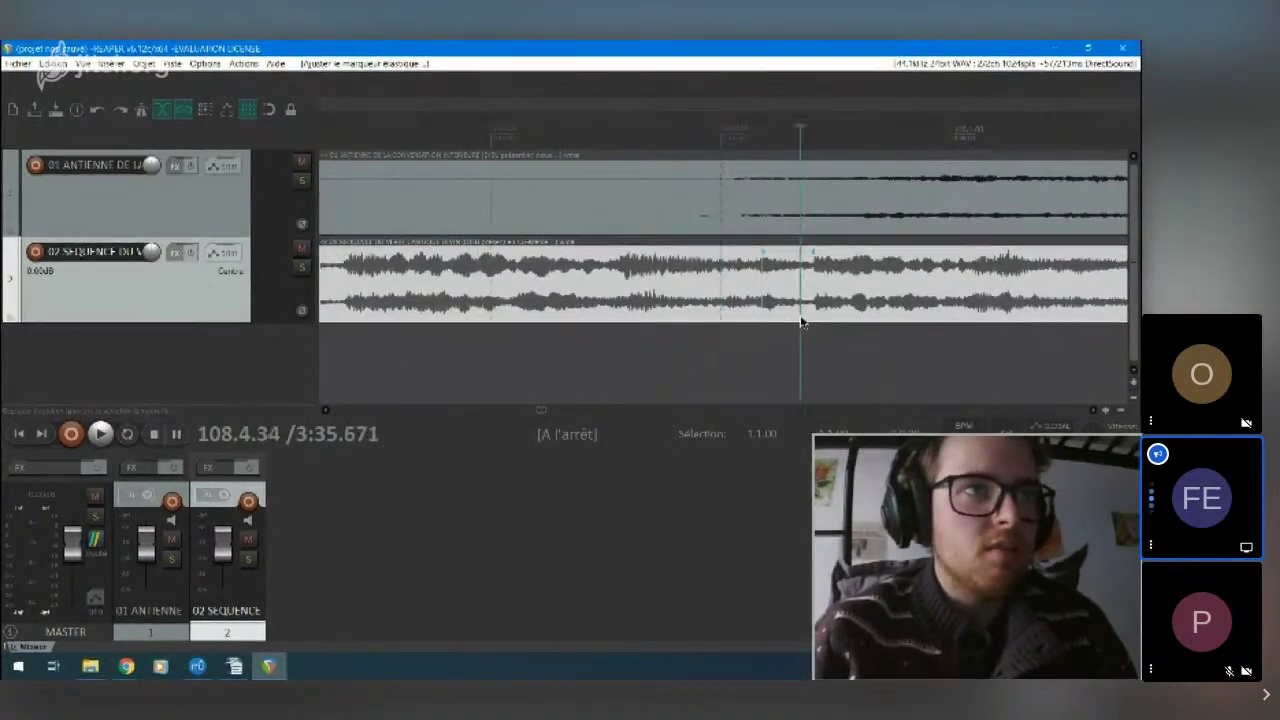
scroll(800, 322, up, 1)
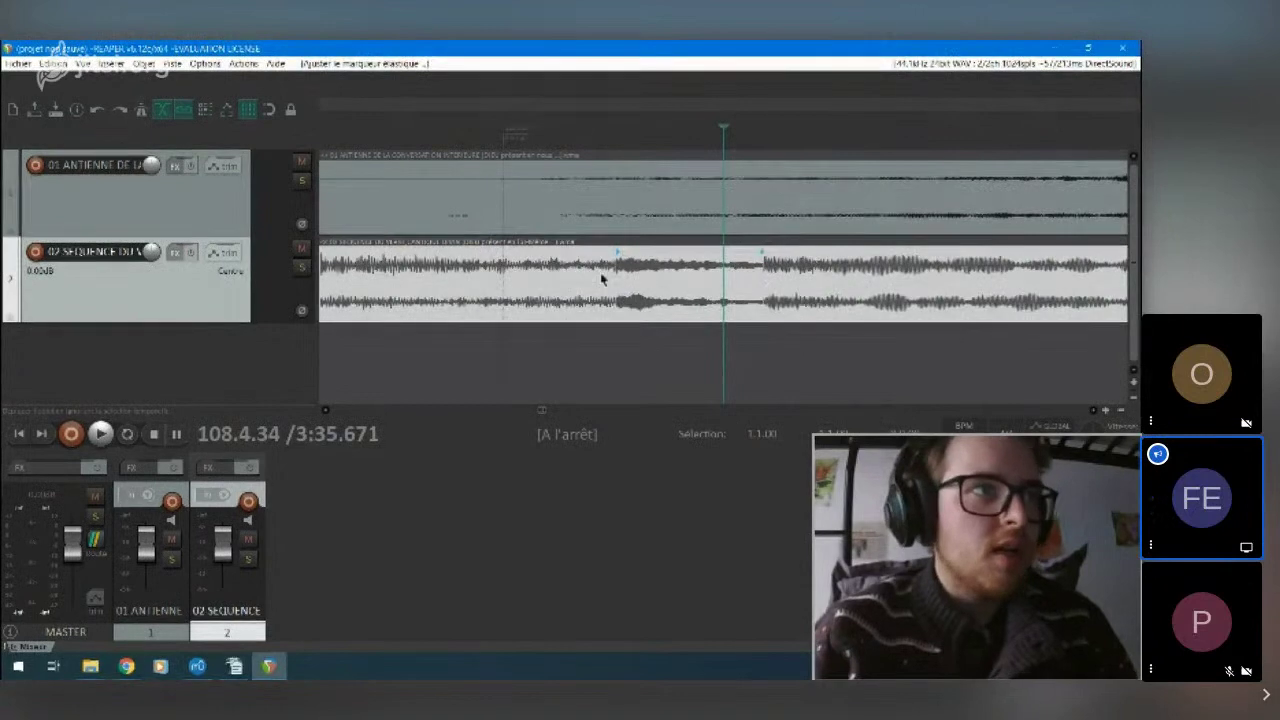
scroll(722, 285, down, 3)
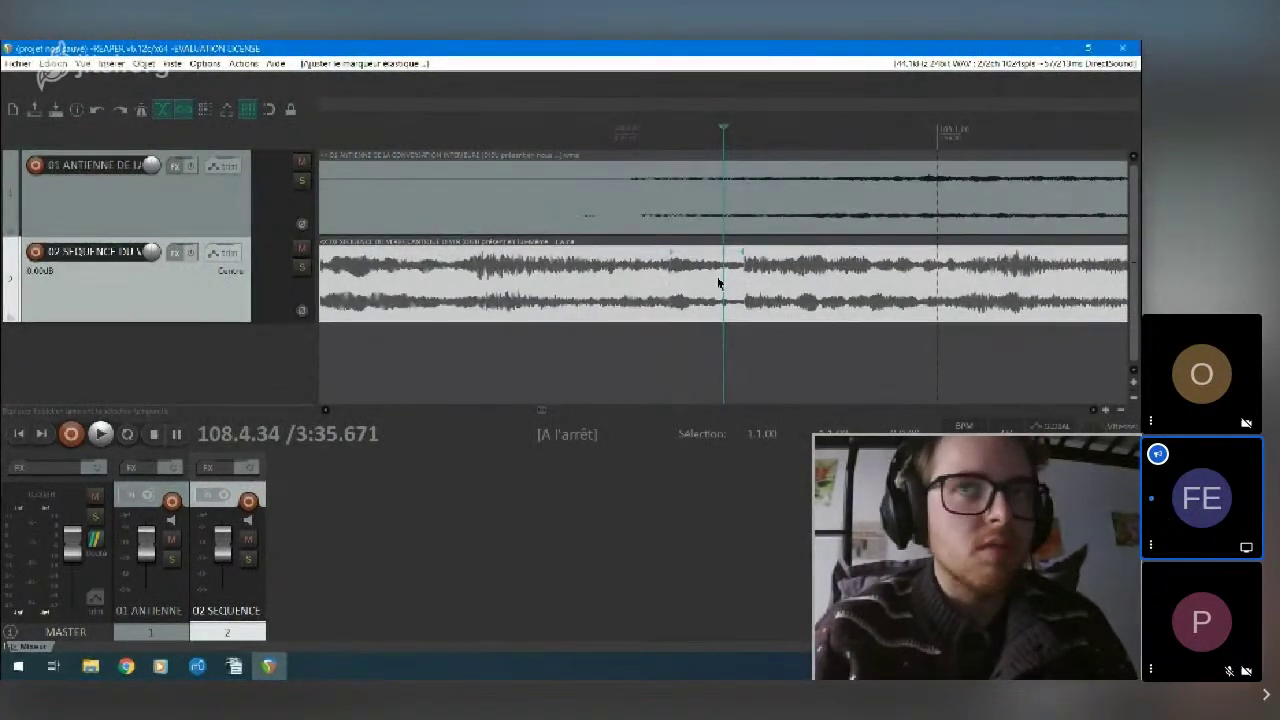
scroll(735, 287, down, 1)
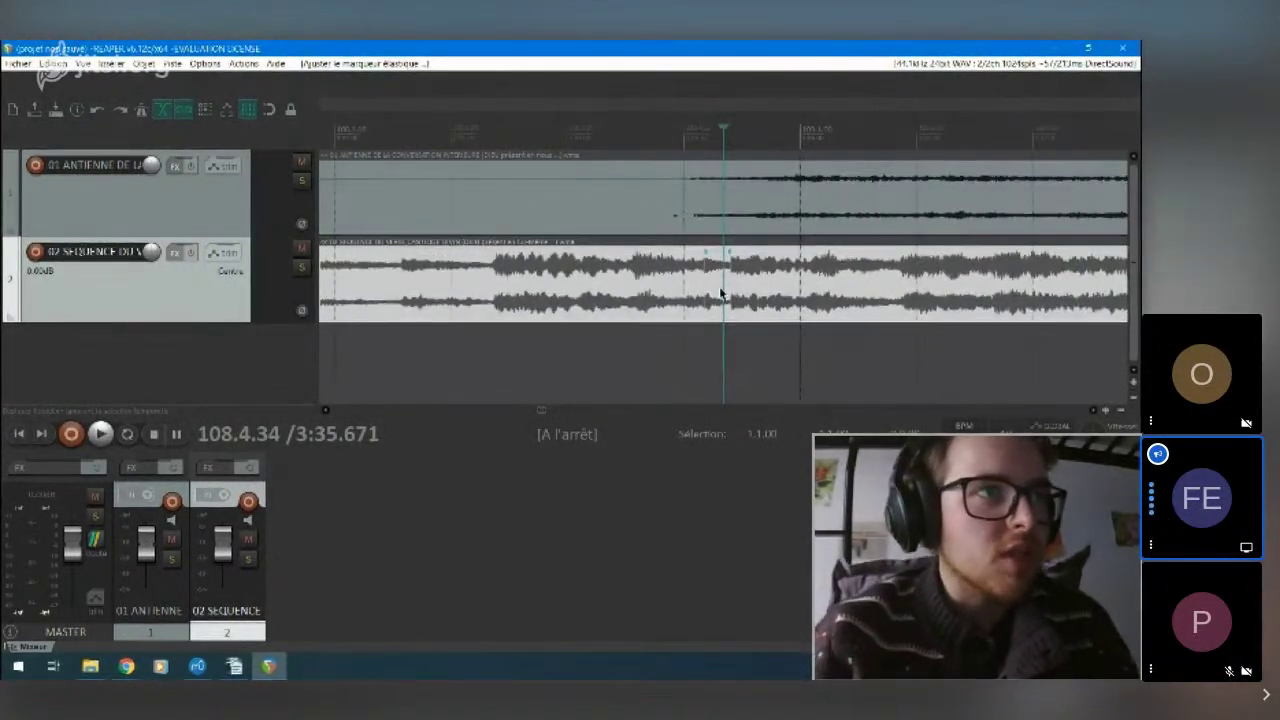
- Lengthen the SEQUENCE passage by moving the later stretch marker past 109.2.00, and play it with the track soloed
mouse_move(733, 284)
mouse_down()
mouse_move(990, 285)
mouse_move(971, 278)
mouse_up()
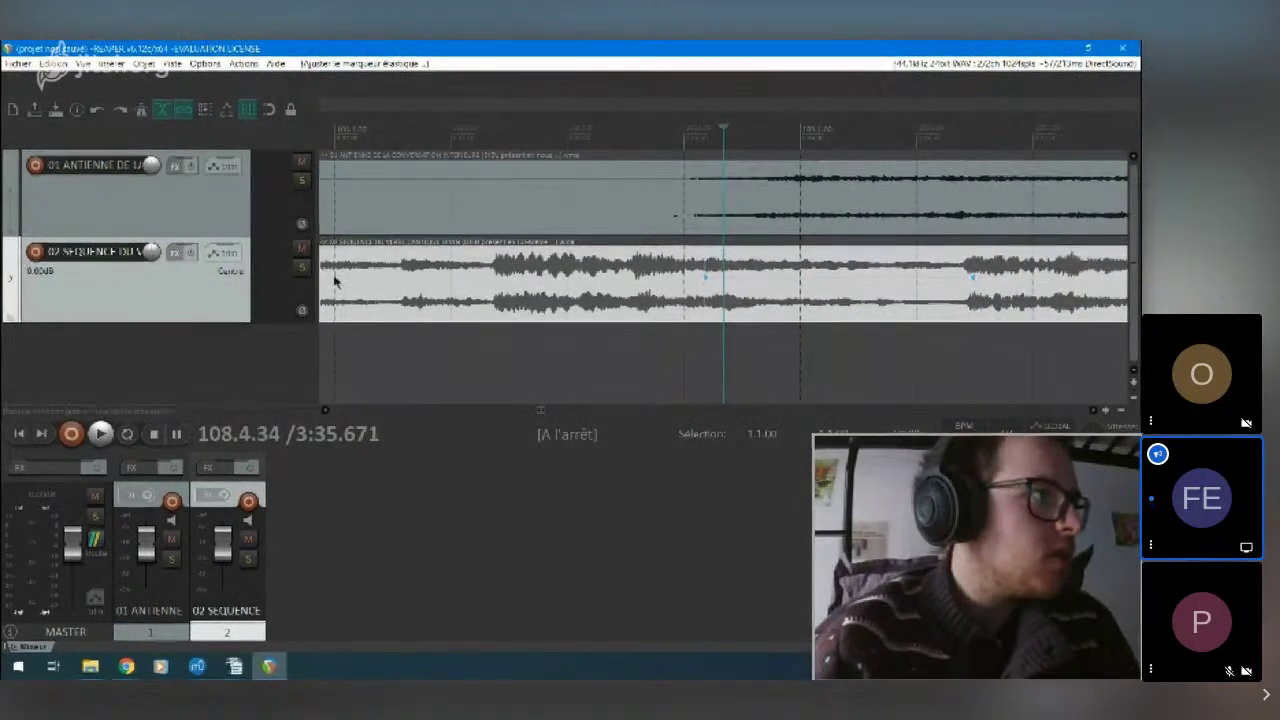
click(303, 267)
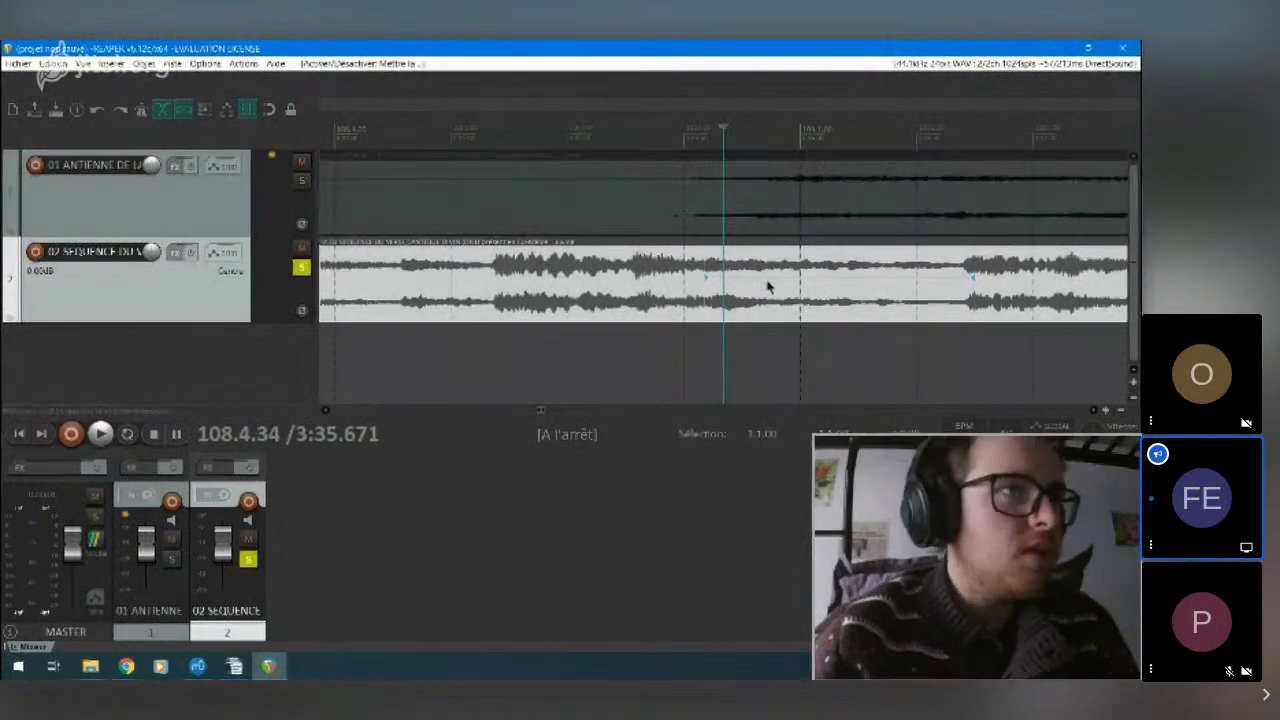
key(space)
key(space)
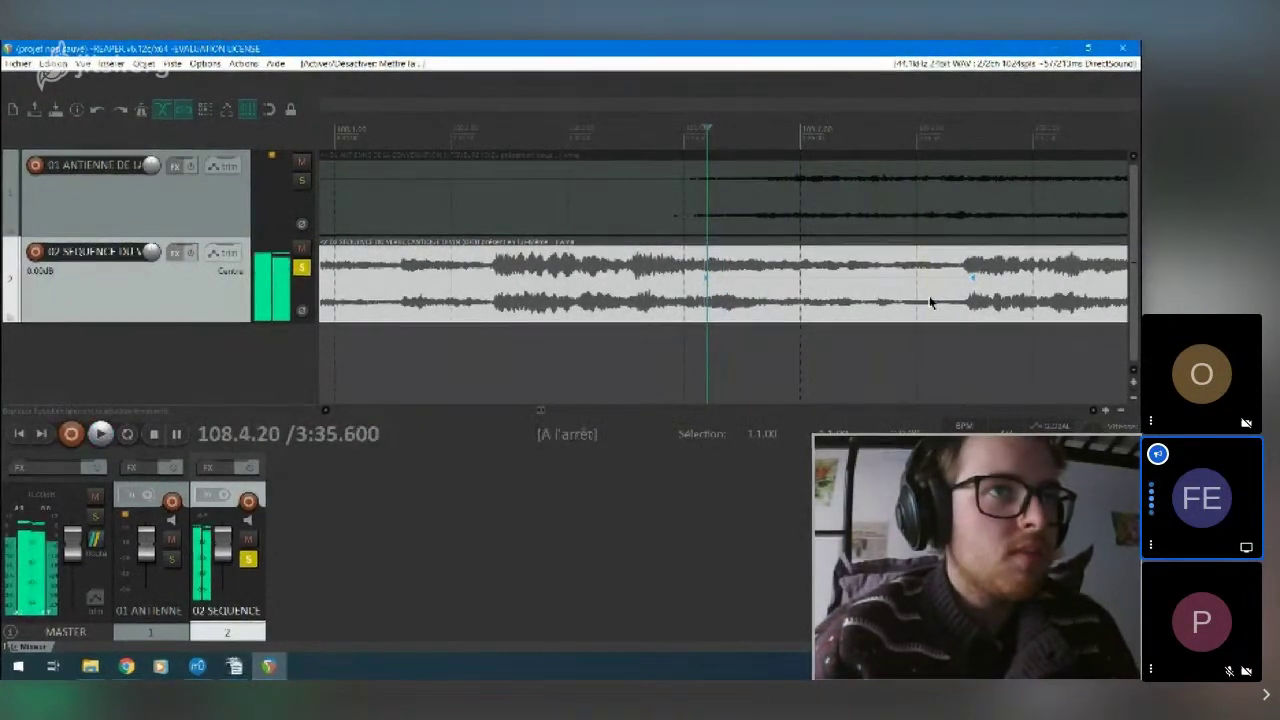
- Stretch the SEQUENCE passage much further by moving the later stretch marker well beyond 109.3.00, and play back the slowed audio
mouse_move(766, 284)
mouse_down()
mouse_move(699, 288)
mouse_move(715, 288)
mouse_move(701, 300)
mouse_move(760, 269)
mouse_move(850, 268)
mouse_move(1134, 287)
mouse_up()
key(space)
key(space)
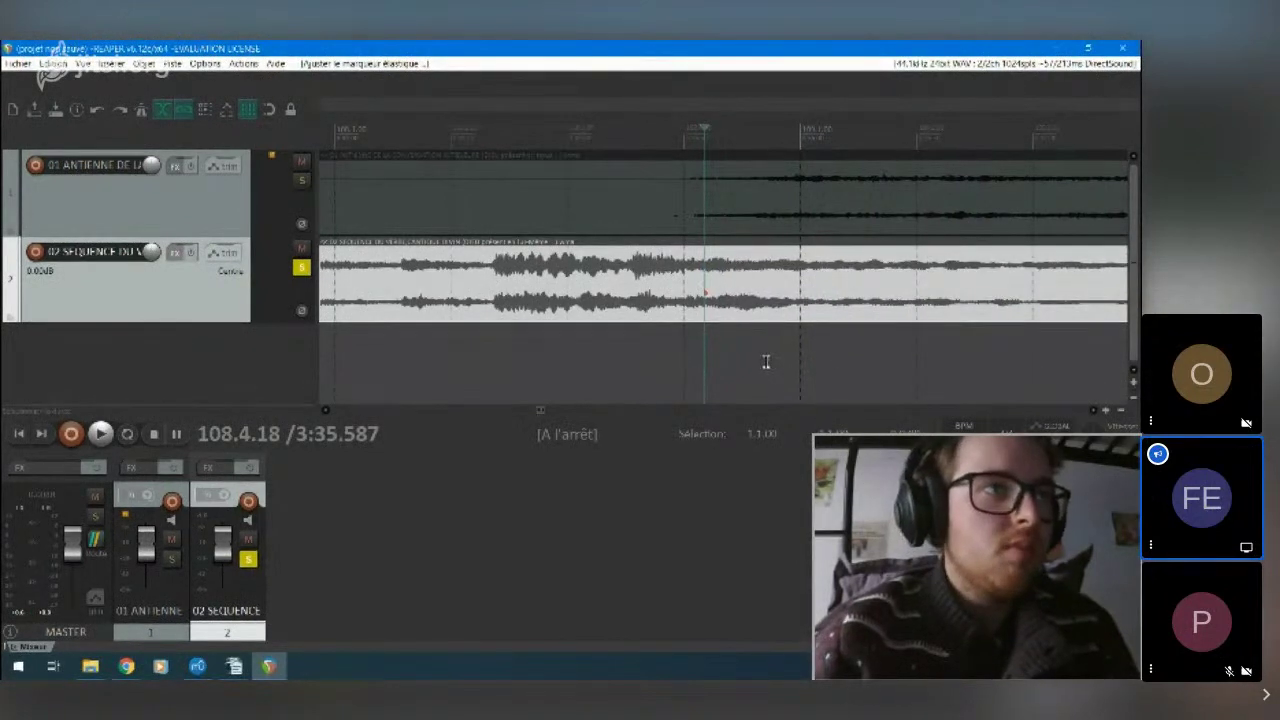
key(space)
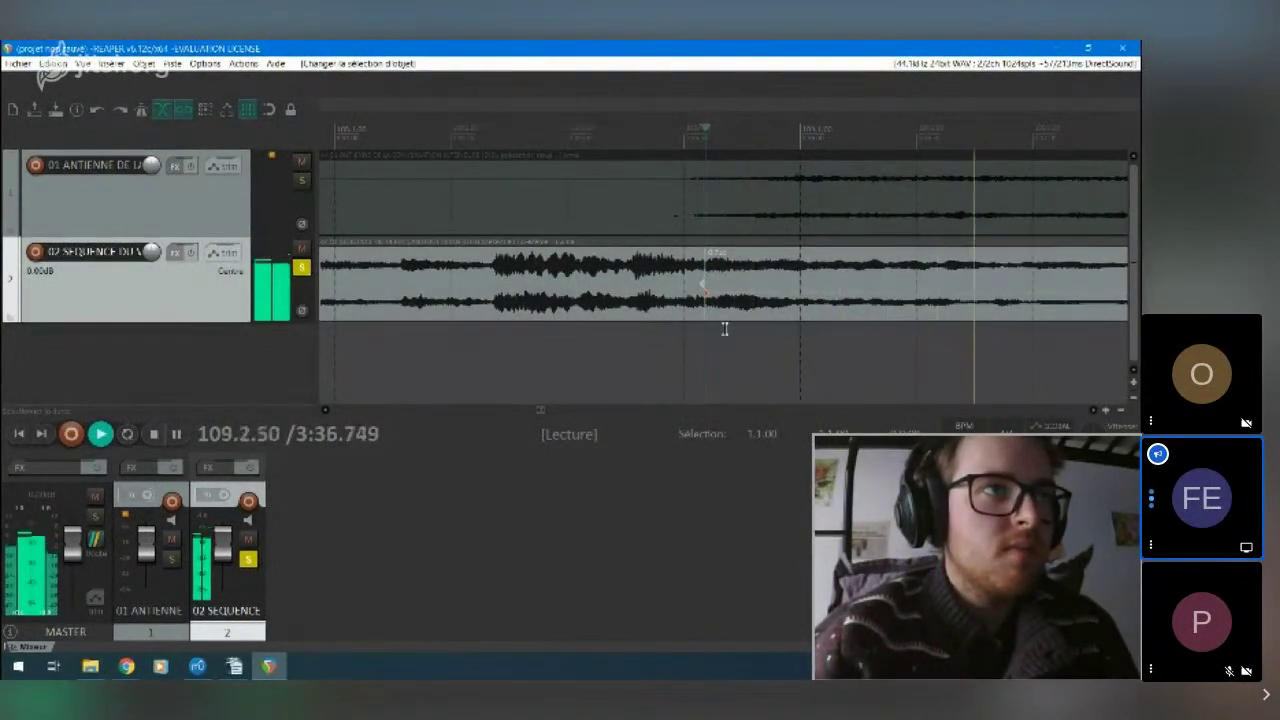
key(space)
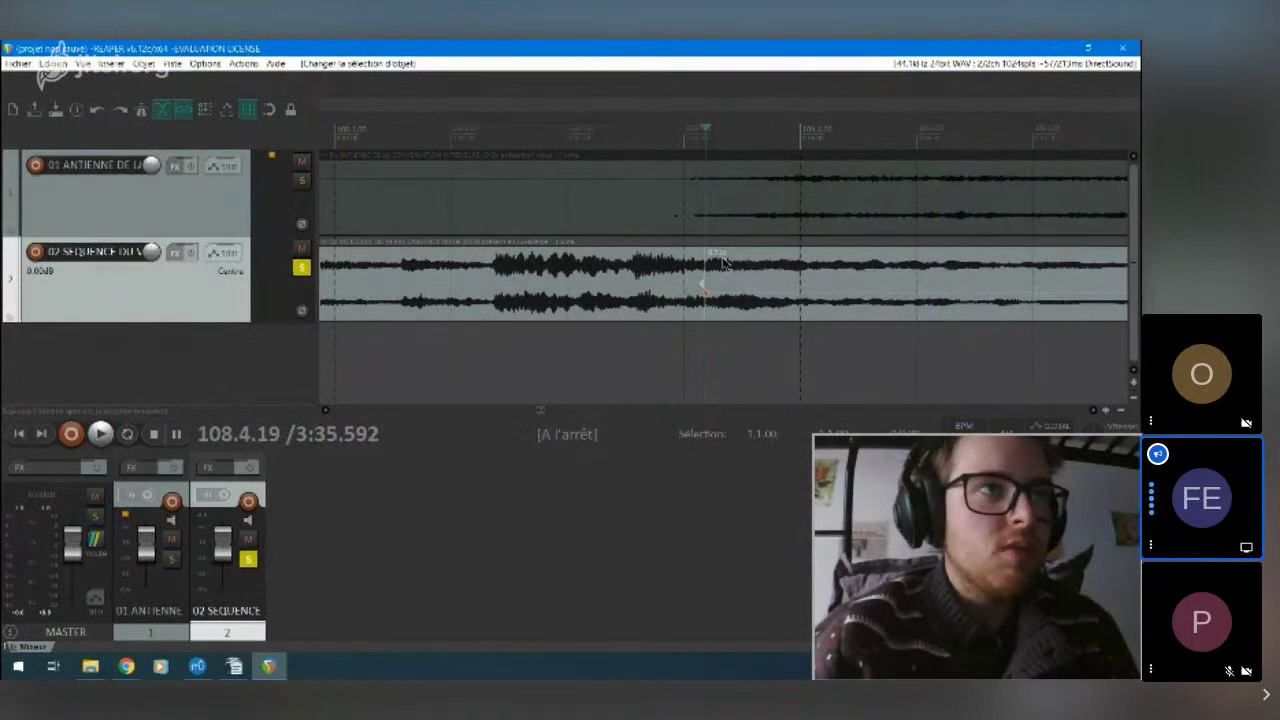
- Shorten the SEQUENCE passage with its later stretch marker so the next attack lines up with the ANTIENNE entry just before measure 109
scroll(723, 262, up, 2)
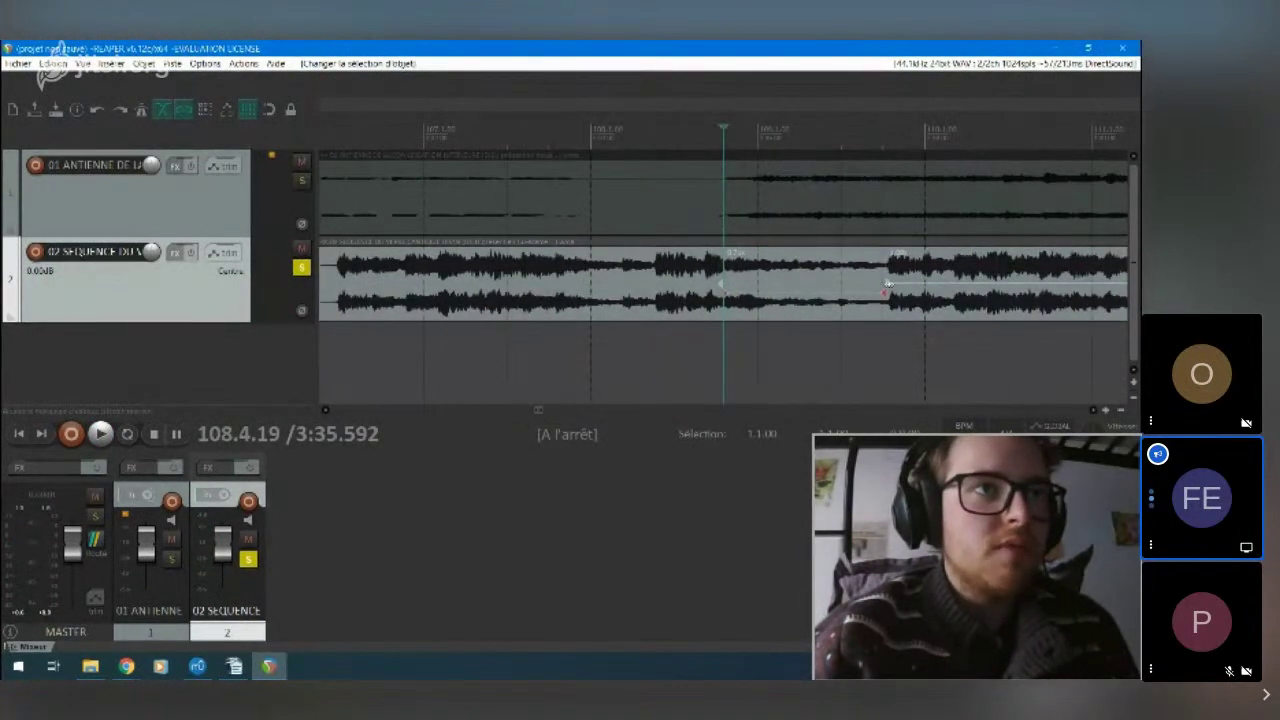
drag(886, 284, 880, 286)
drag(797, 286, 752, 286)
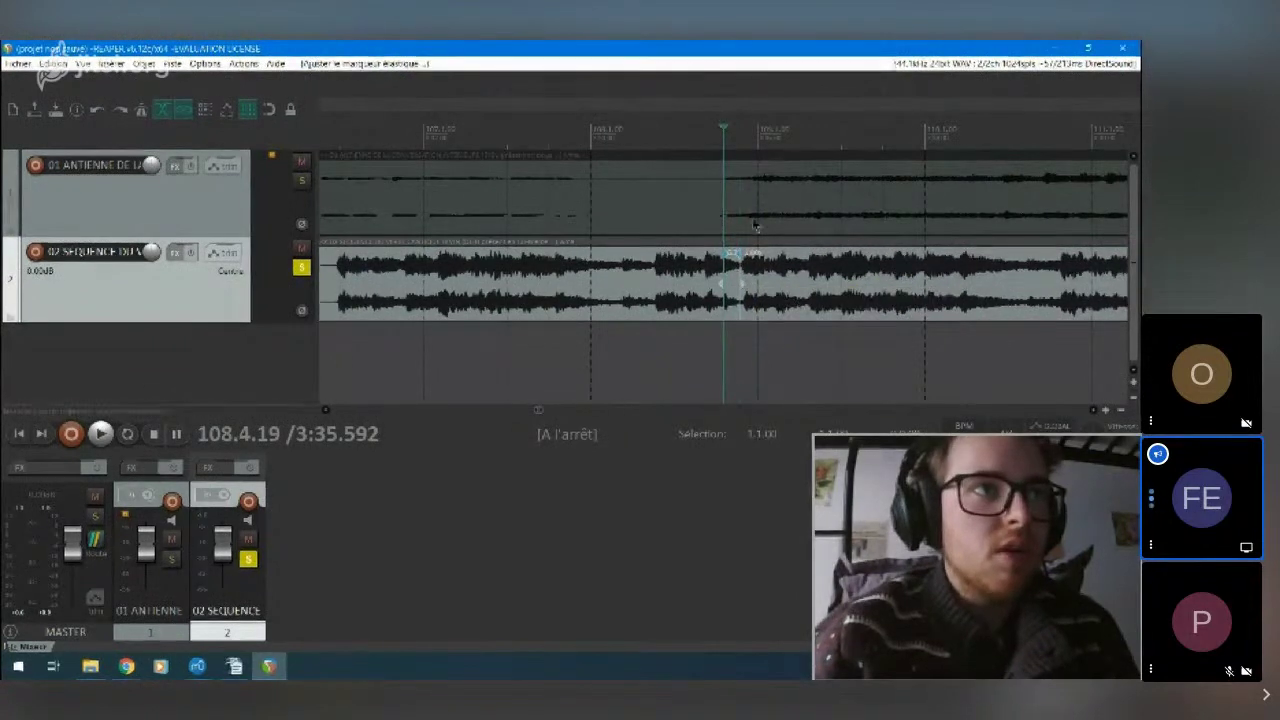
click(753, 180)
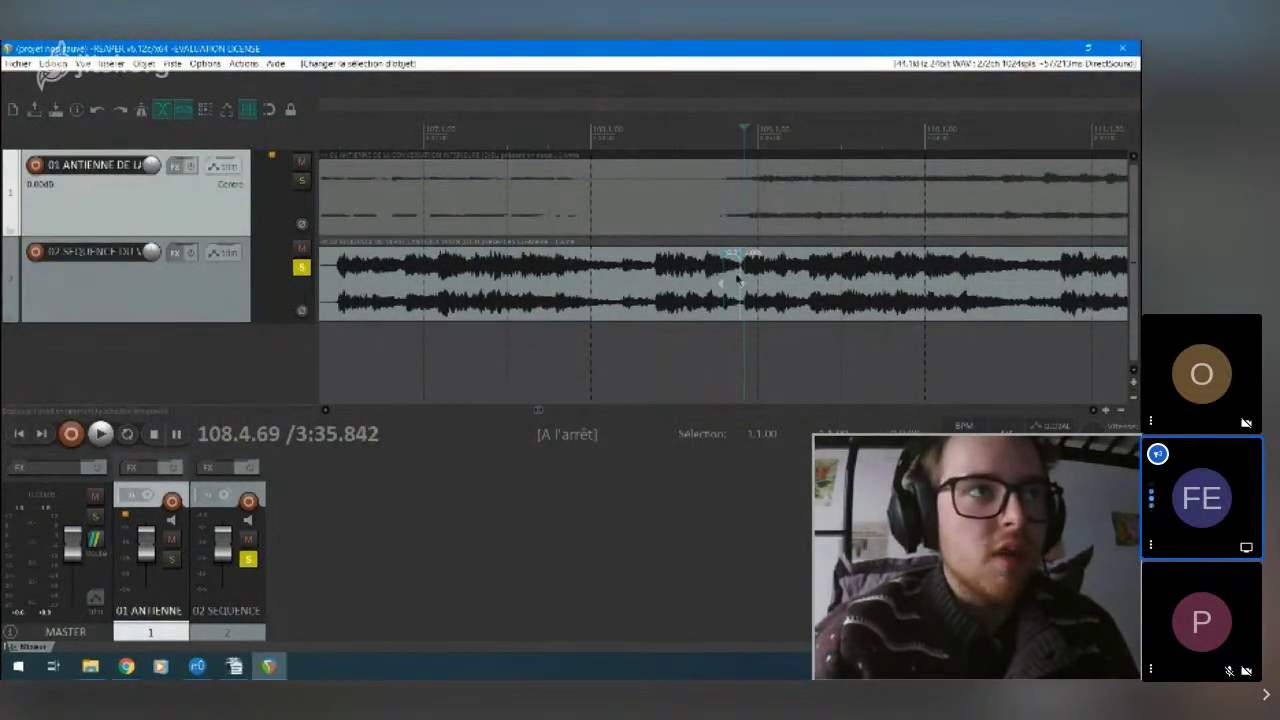
click(745, 316)
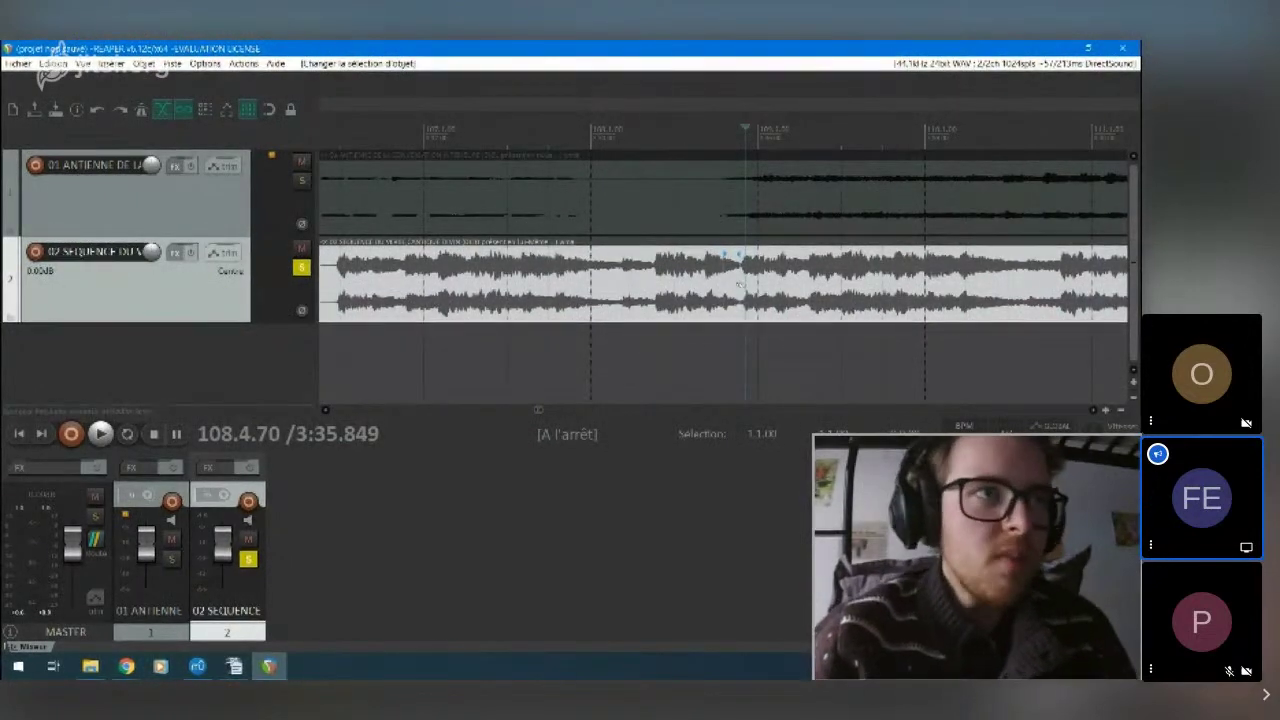
- Readjust the stretch marker positions and slope on the SEQUENCE item around 108.4, and turn off the track's solo
mouse_move(740, 285)
mouse_down()
mouse_move(850, 286)
mouse_move(707, 287)
mouse_move(689, 270)
mouse_move(680, 280)
mouse_up()
click(765, 294)
scroll(810, 300, down, 1)
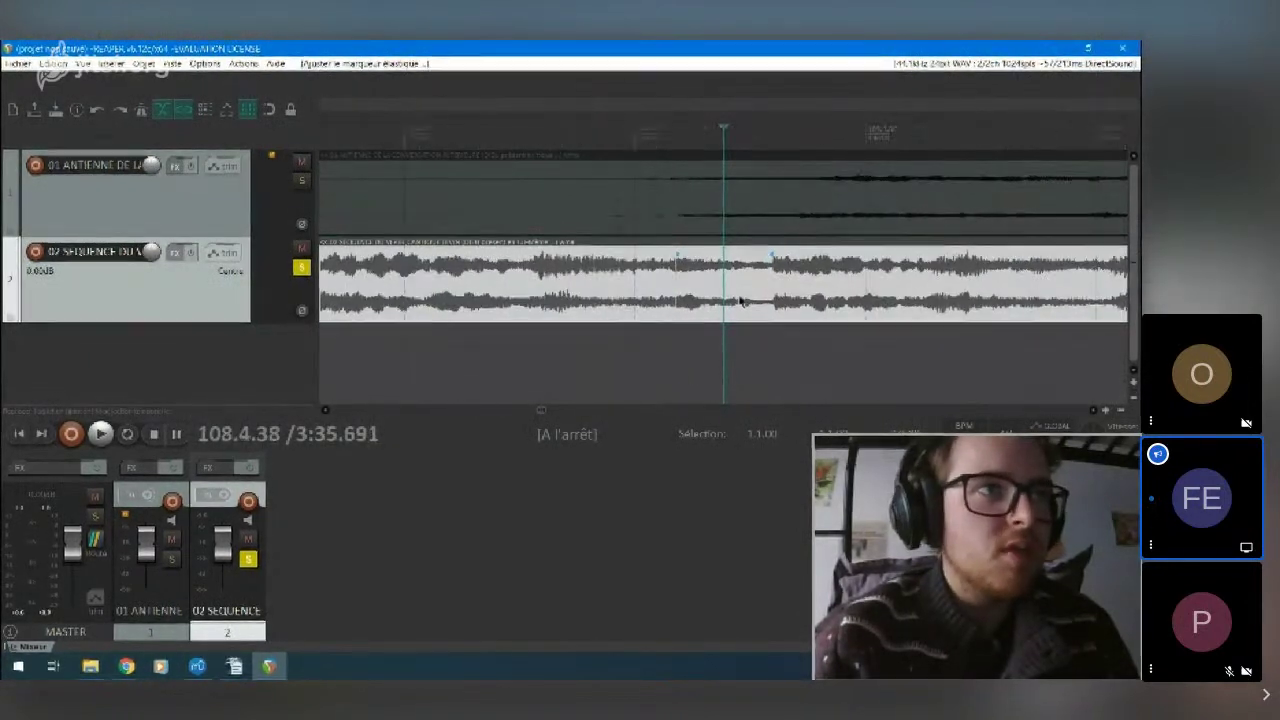
scroll(810, 295, down, 1)
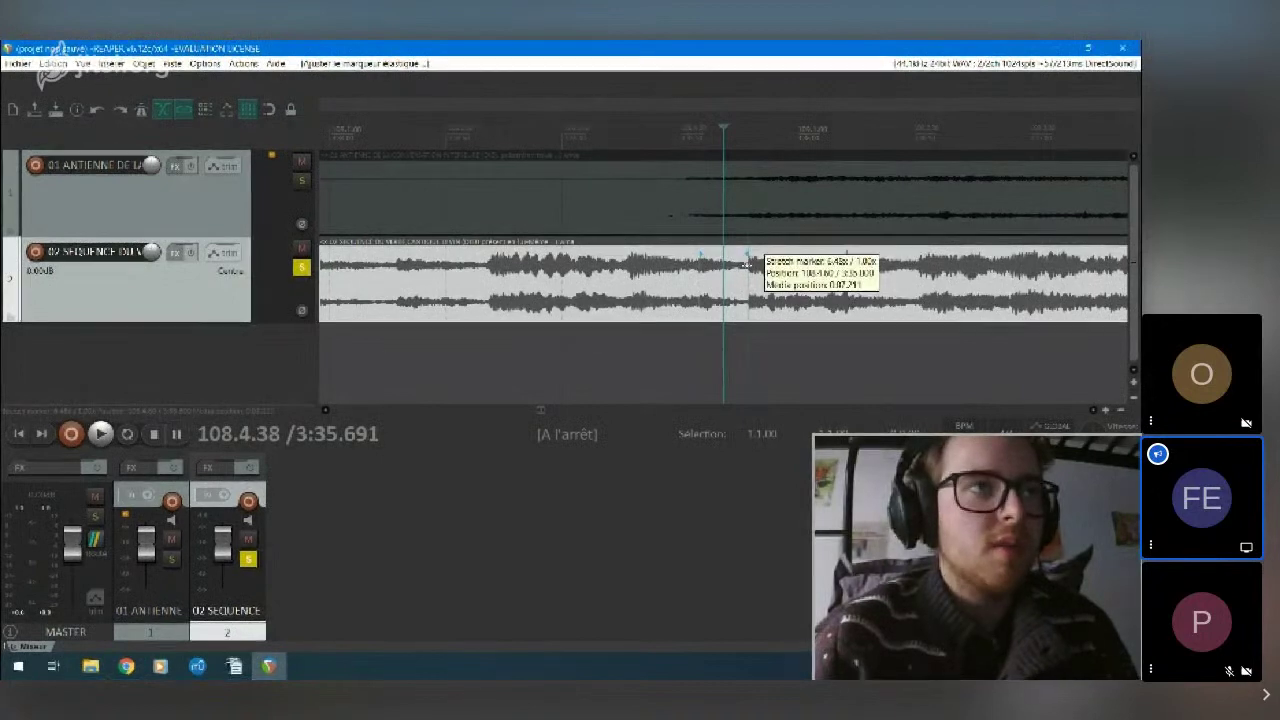
mouse_move(748, 253)
mouse_down()
mouse_move(783, 386)
mouse_move(872, 268)
mouse_up()
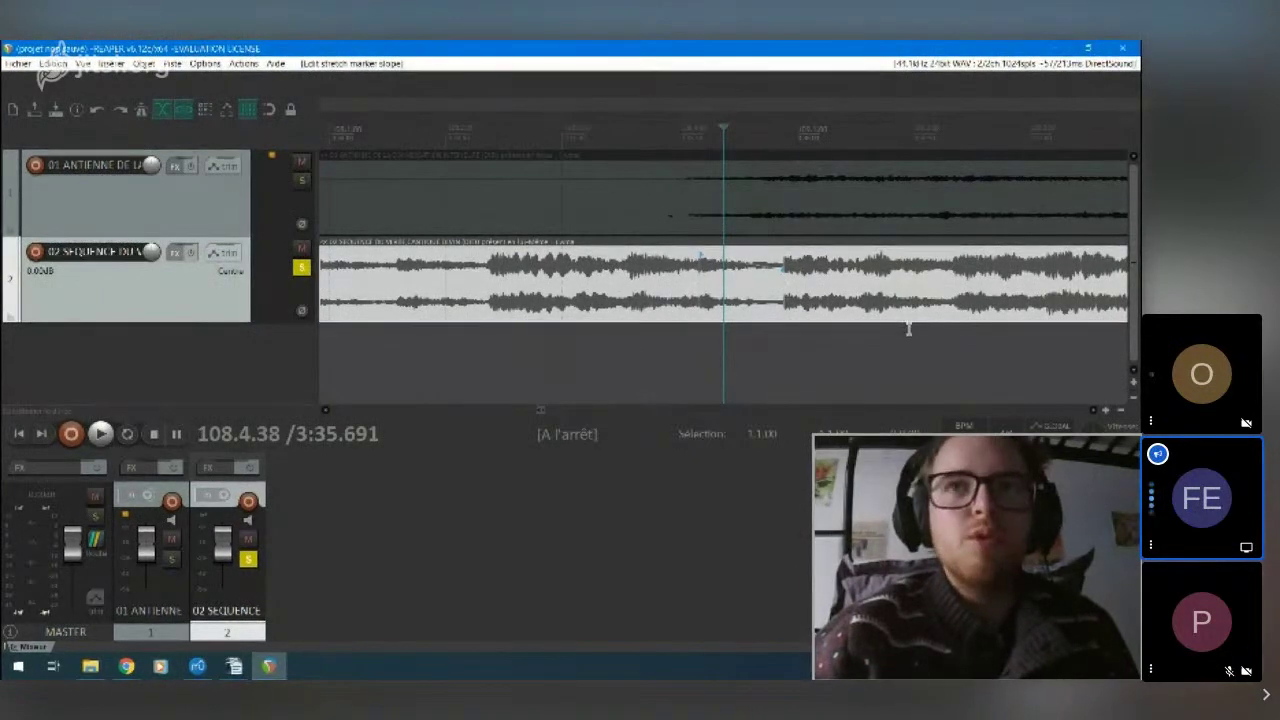
scroll(772, 318, down, 2)
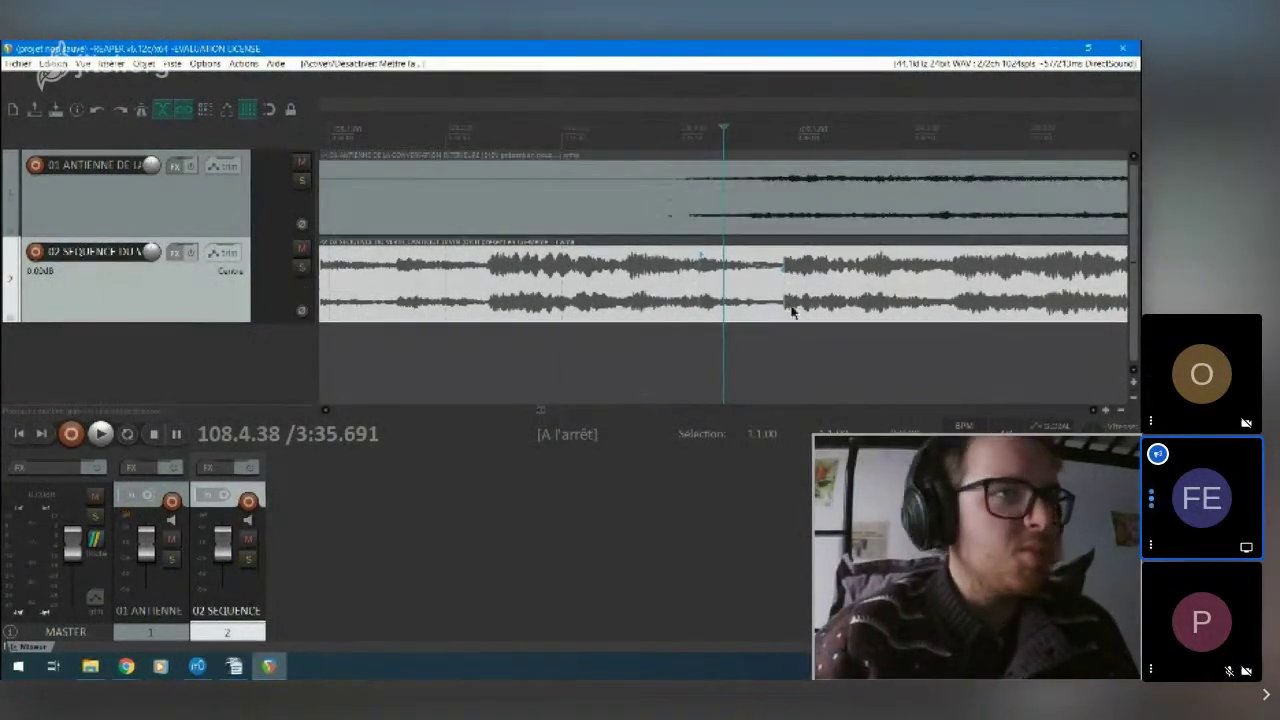
- Delete the SEQUENCE and ANTIENNE audio items and remove both of their tracks from the project
scroll(772, 318, down, 3)
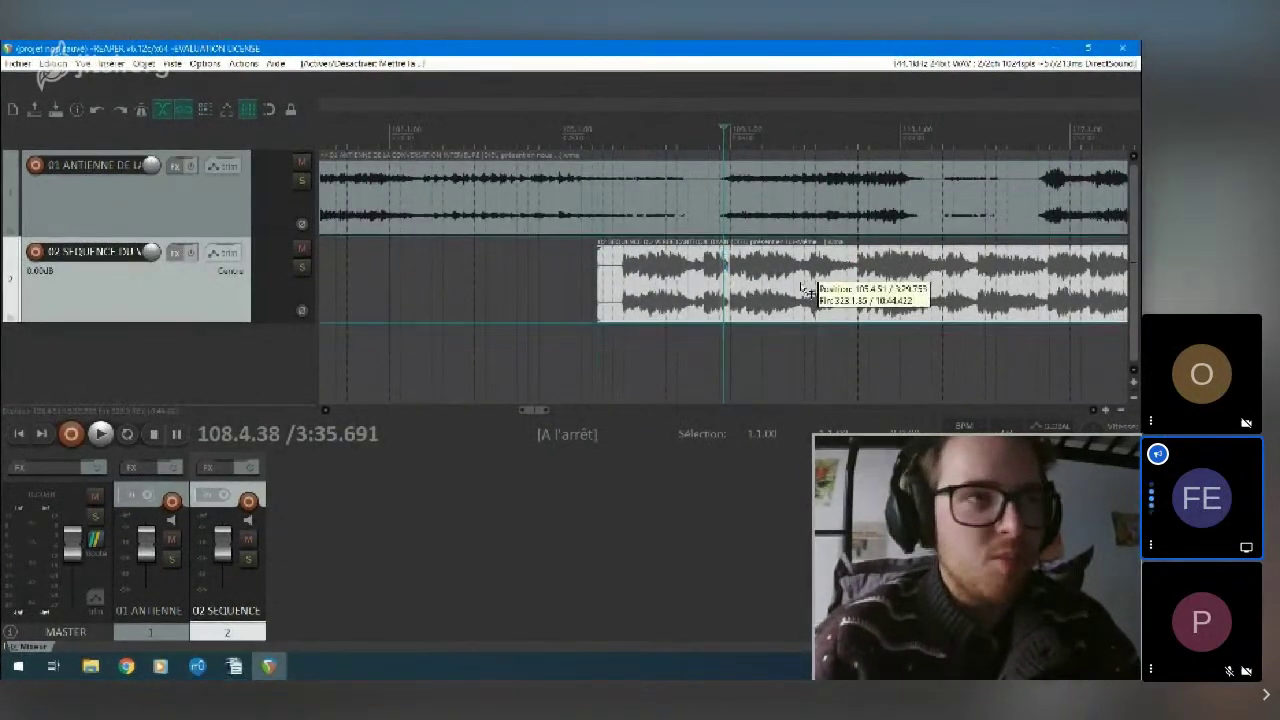
click(800, 288)
key(Delete)
click(718, 200)
key(Delete)
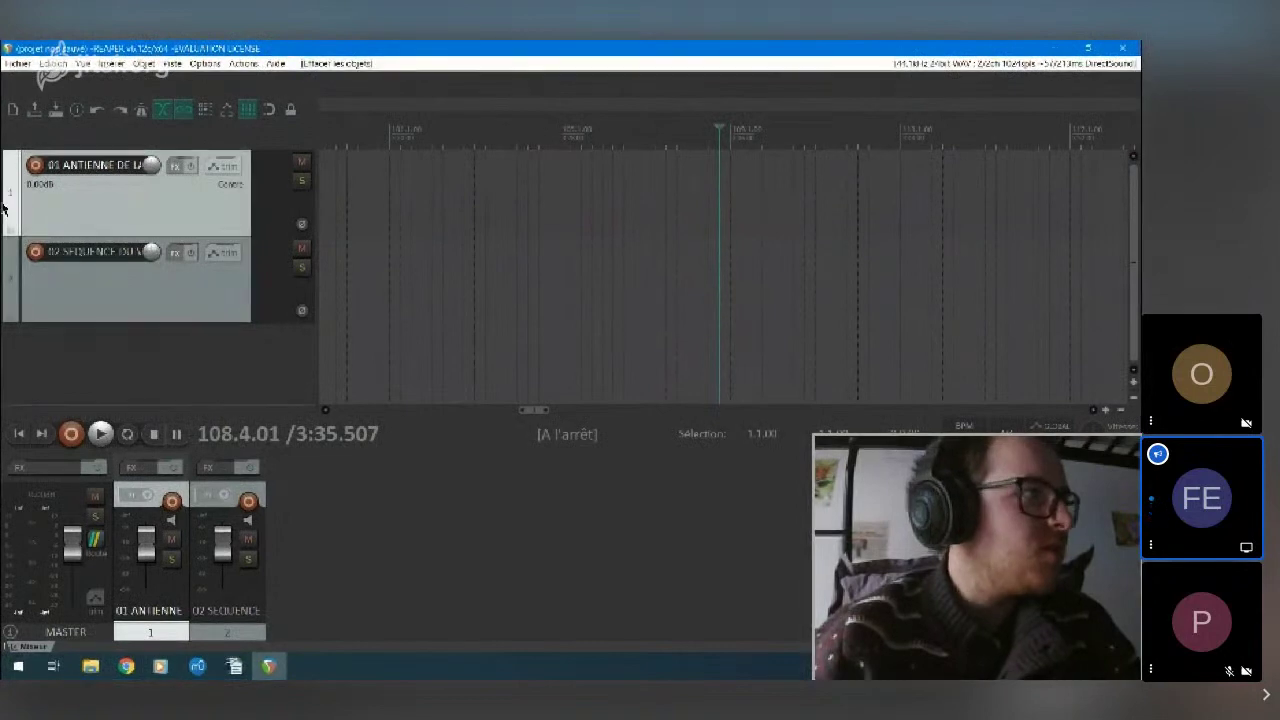
key(Delete)
click(26, 200)
key(Delete)
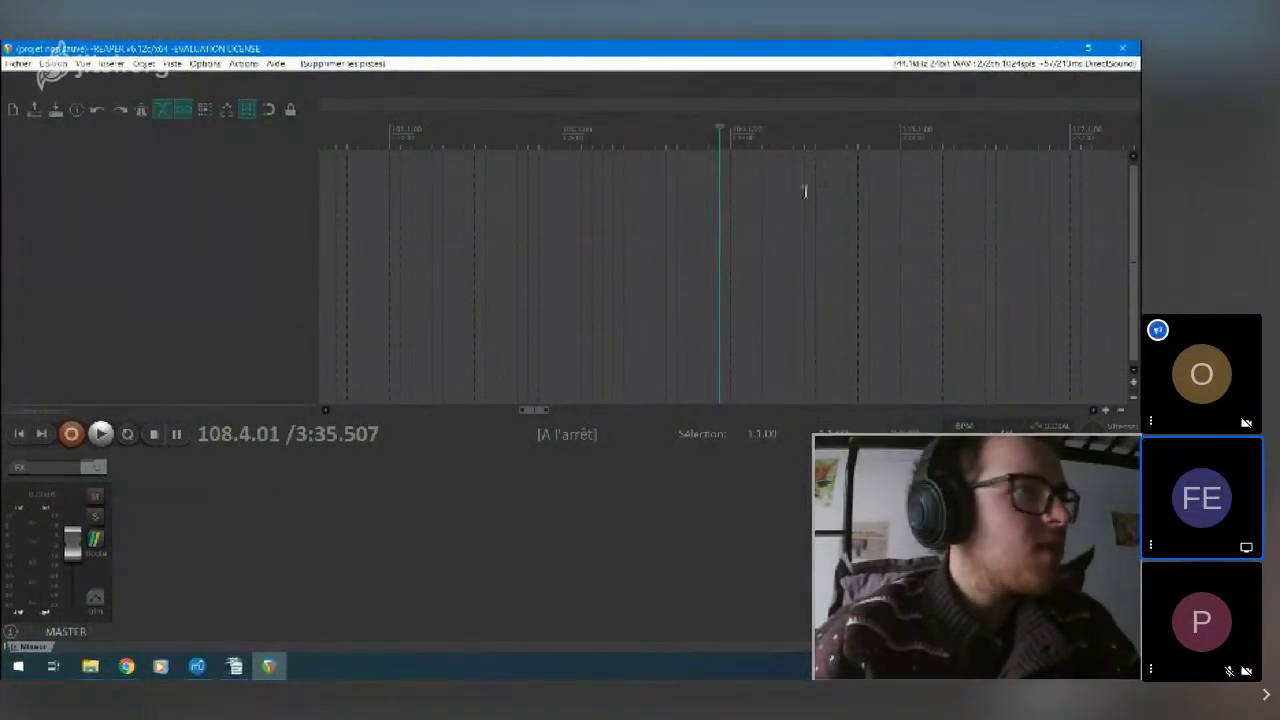
- Close REAPER without saving the project
click(1127, 47)
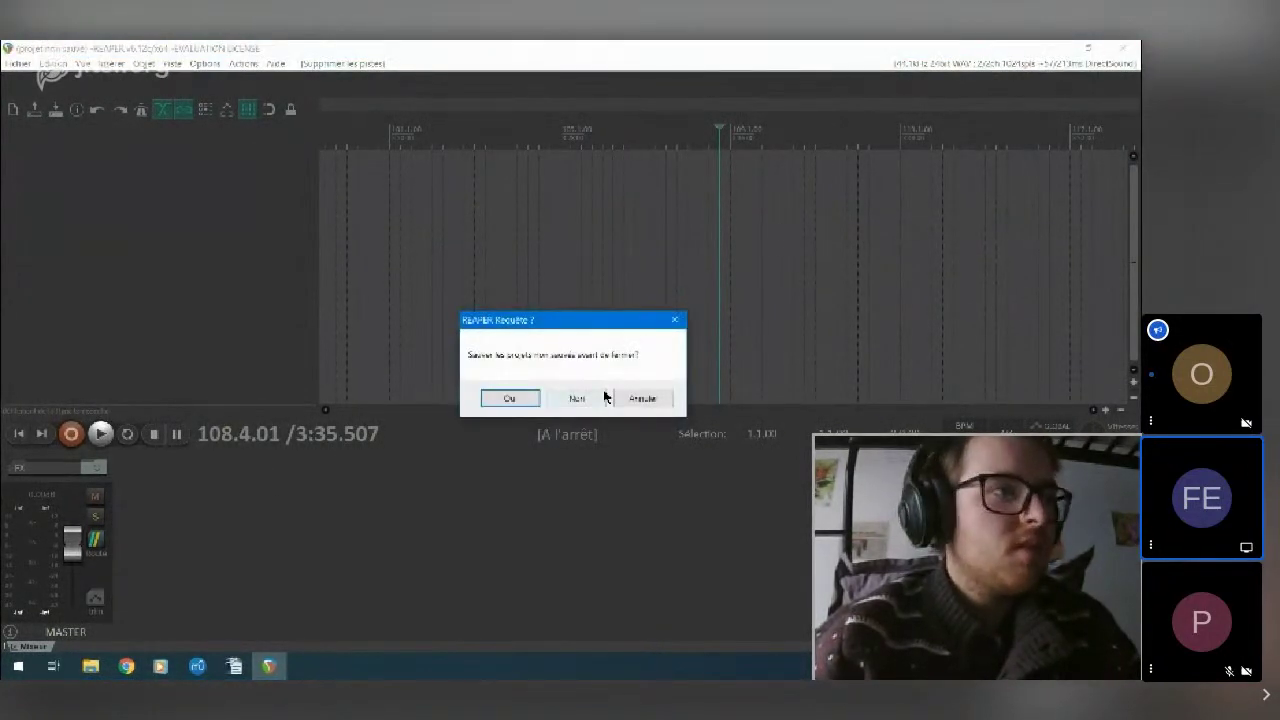
click(603, 398)
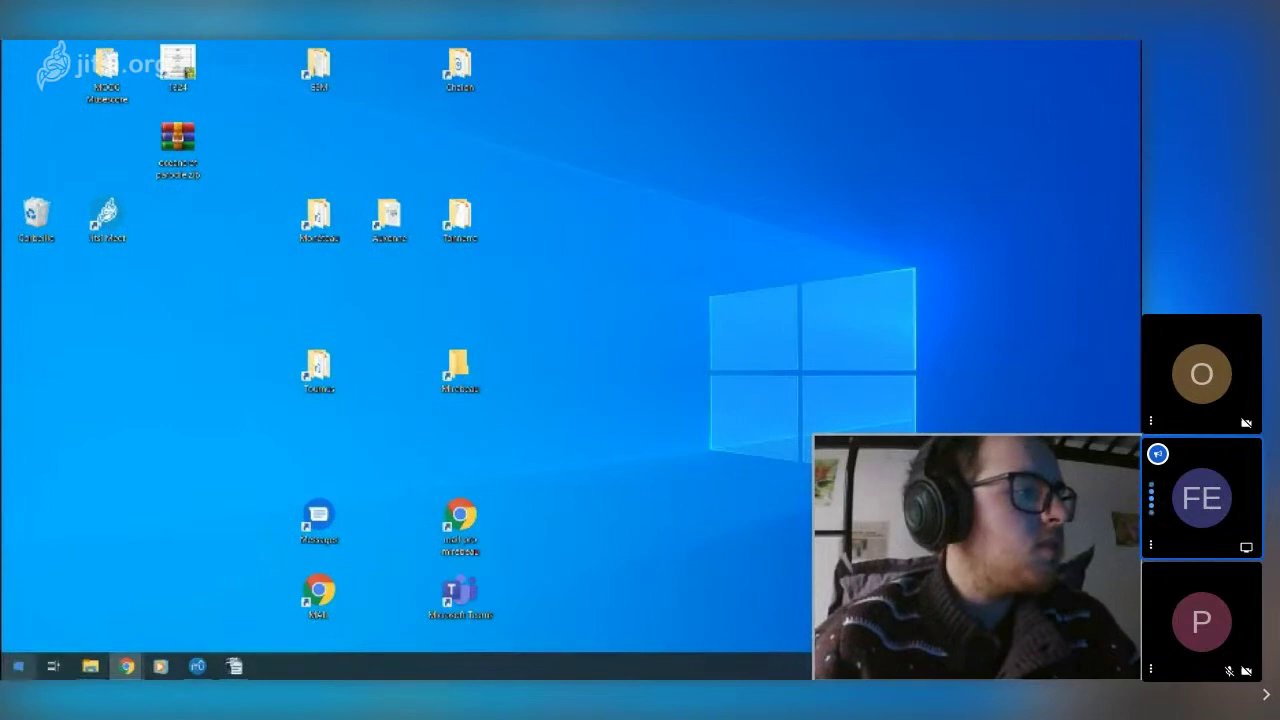
- Switch to REAPER and import the tohell.webm video as an item on a new track in the empty project
key(super)
text(reap)
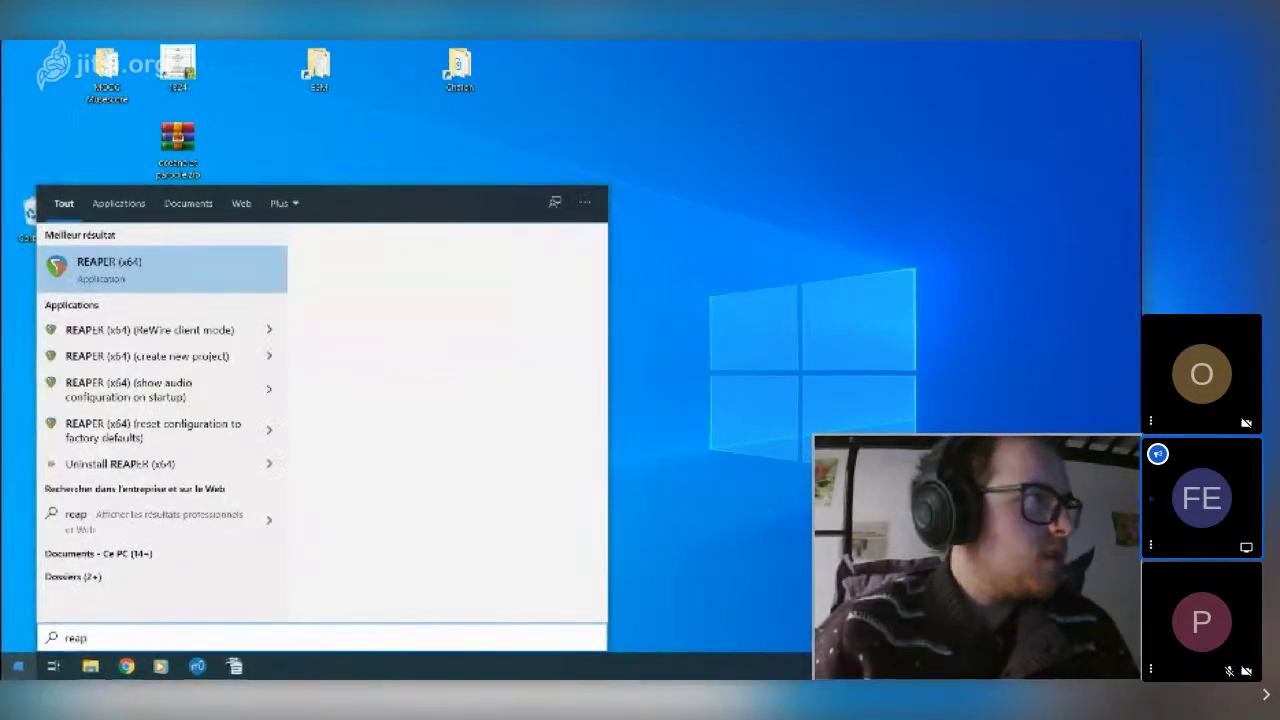
key(Return)
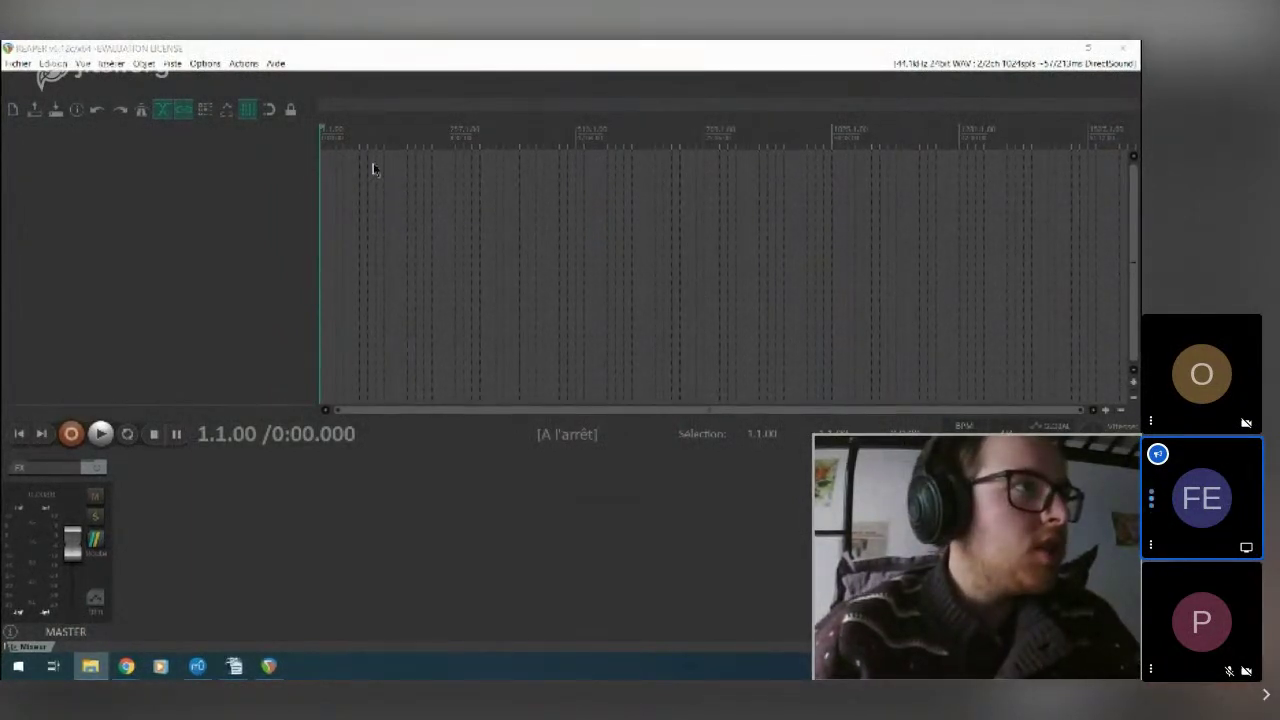
drag(557, 365, 391, 206)
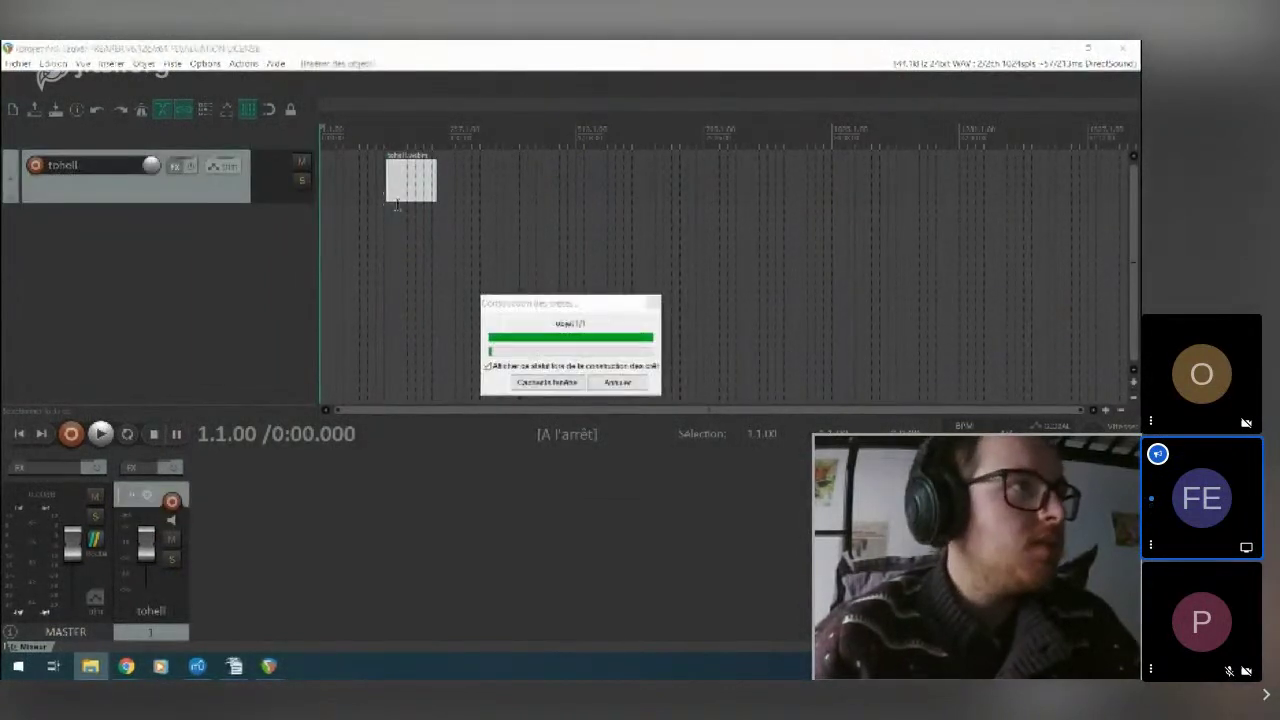
- Show the video window and move it below the tohell track so the item stays accessible
click(84, 63)
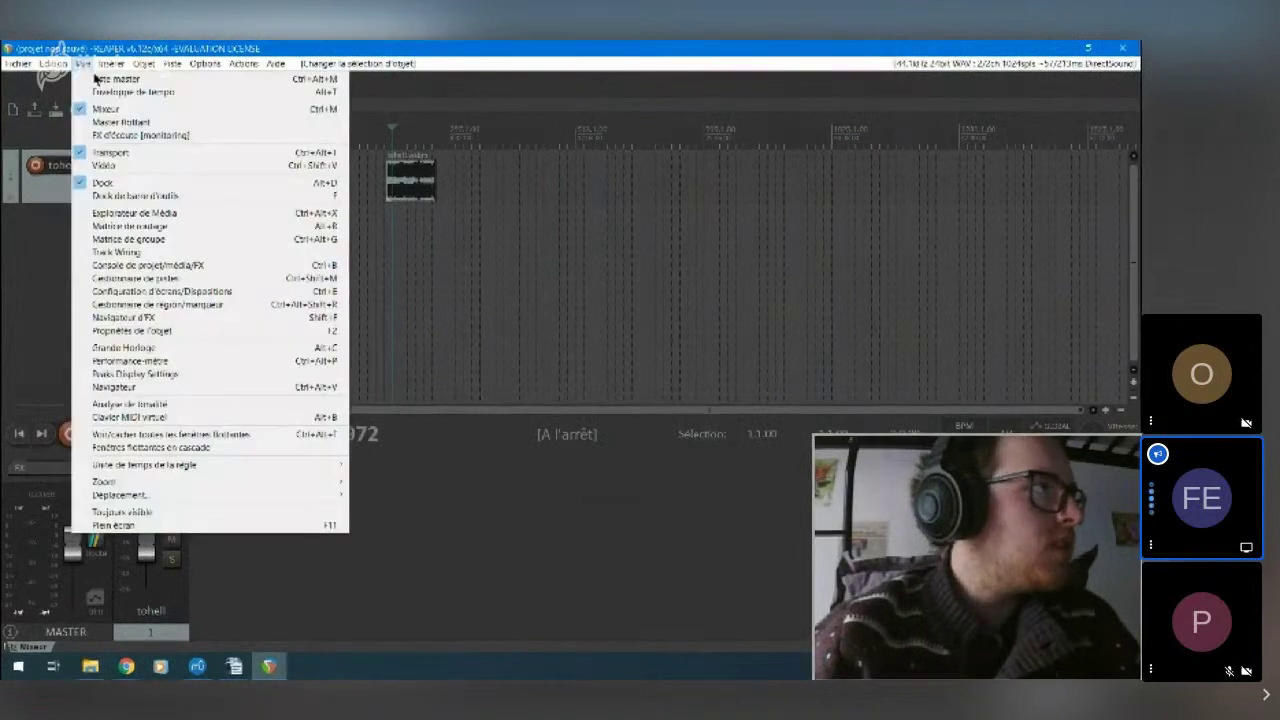
click(131, 167)
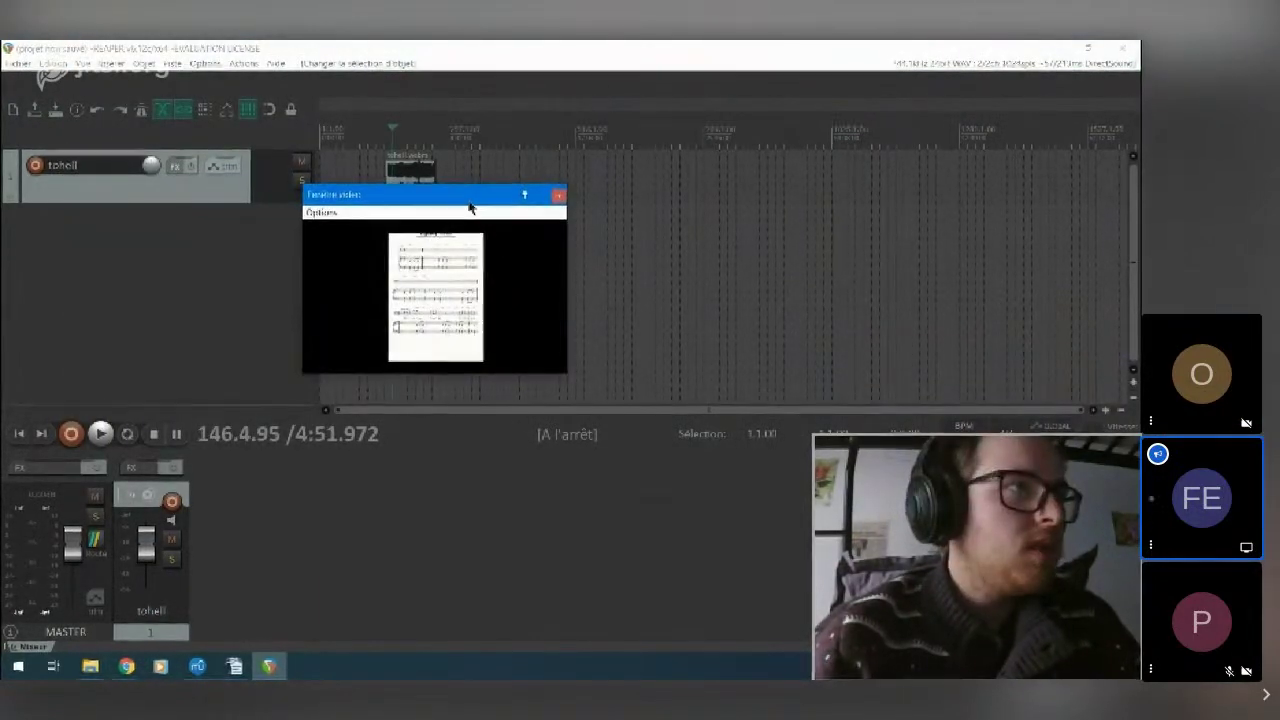
drag(468, 203, 526, 292)
- Split the tohell item just before measure 147 and move its second part later, leaving a gap between the two pieces
scroll(434, 229, up, 8)
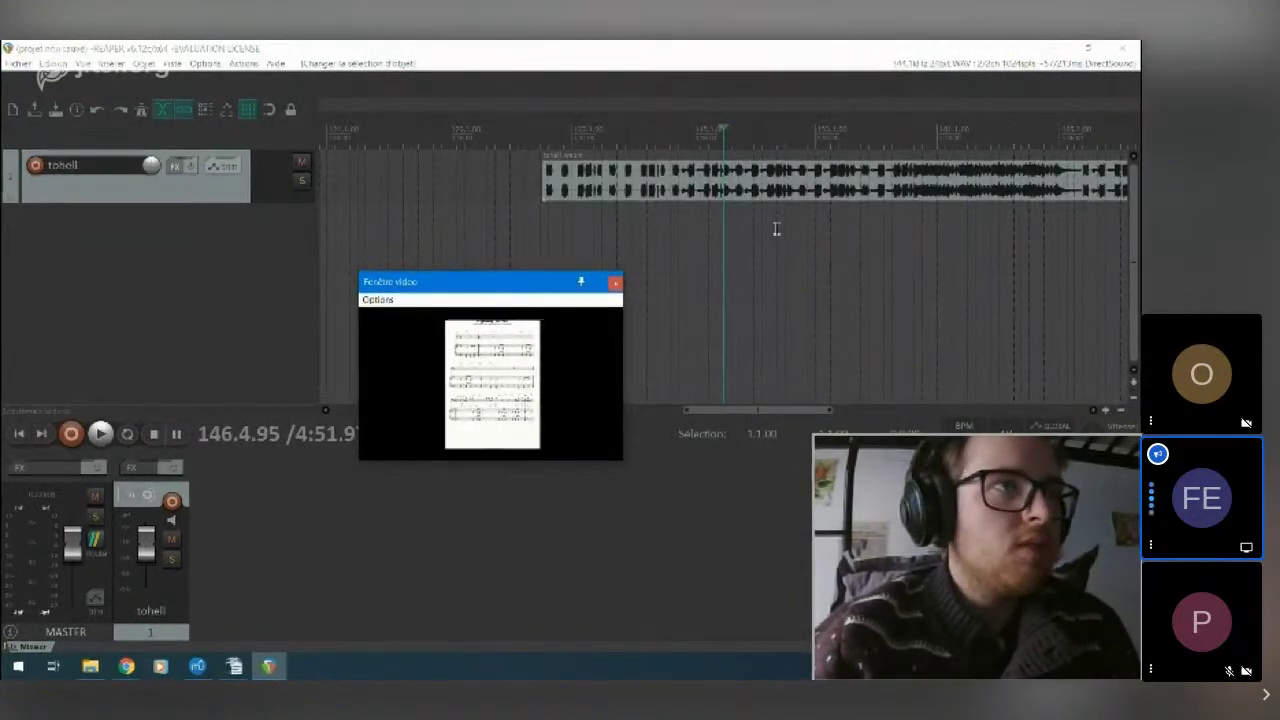
click(732, 222)
key(s)
drag(745, 180, 828, 180)
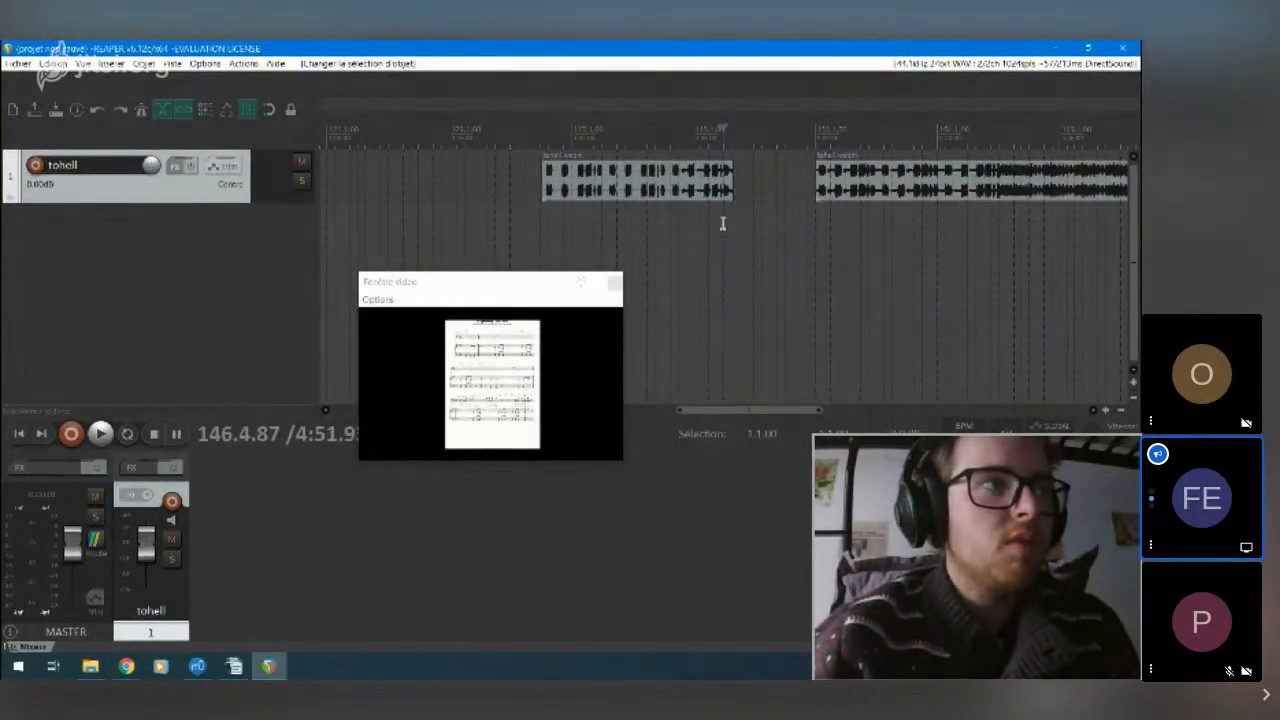
- Play across the gap between the two tohell items and move the second item earlier to start at measure 150
click(735, 214)
click(817, 226)
click(807, 214)
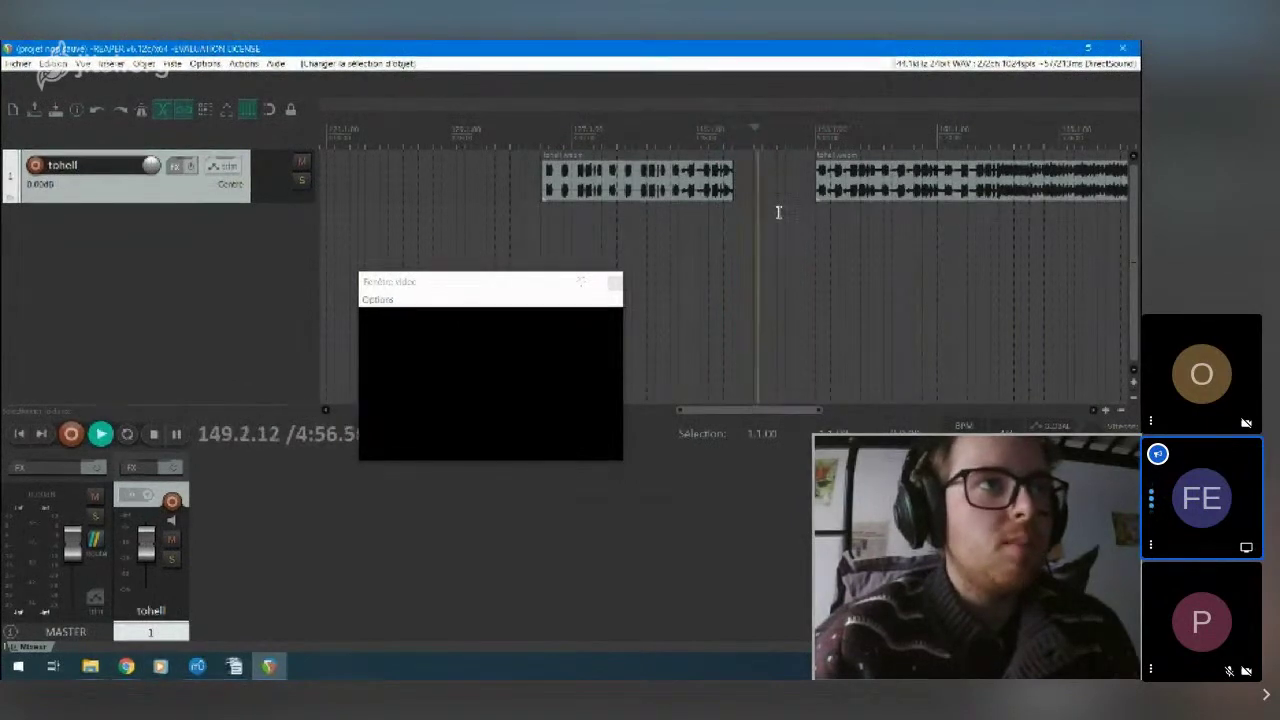
drag(880, 186, 838, 184)
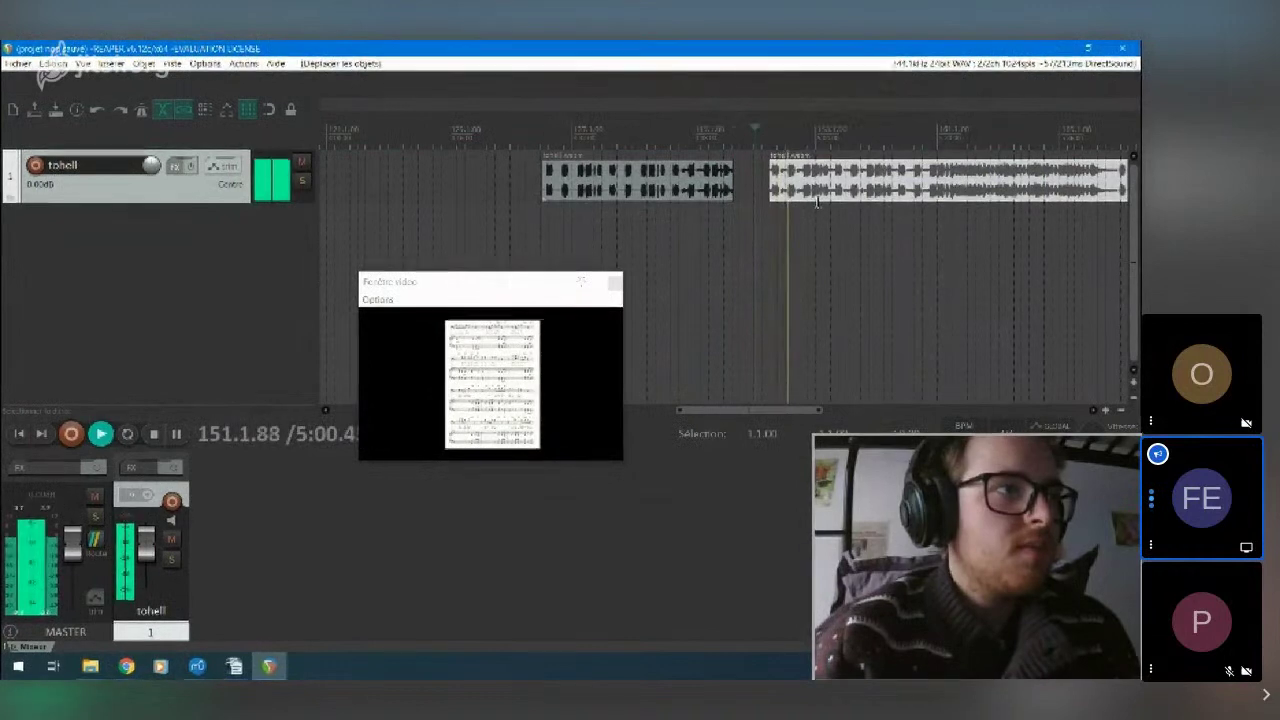
key(space)
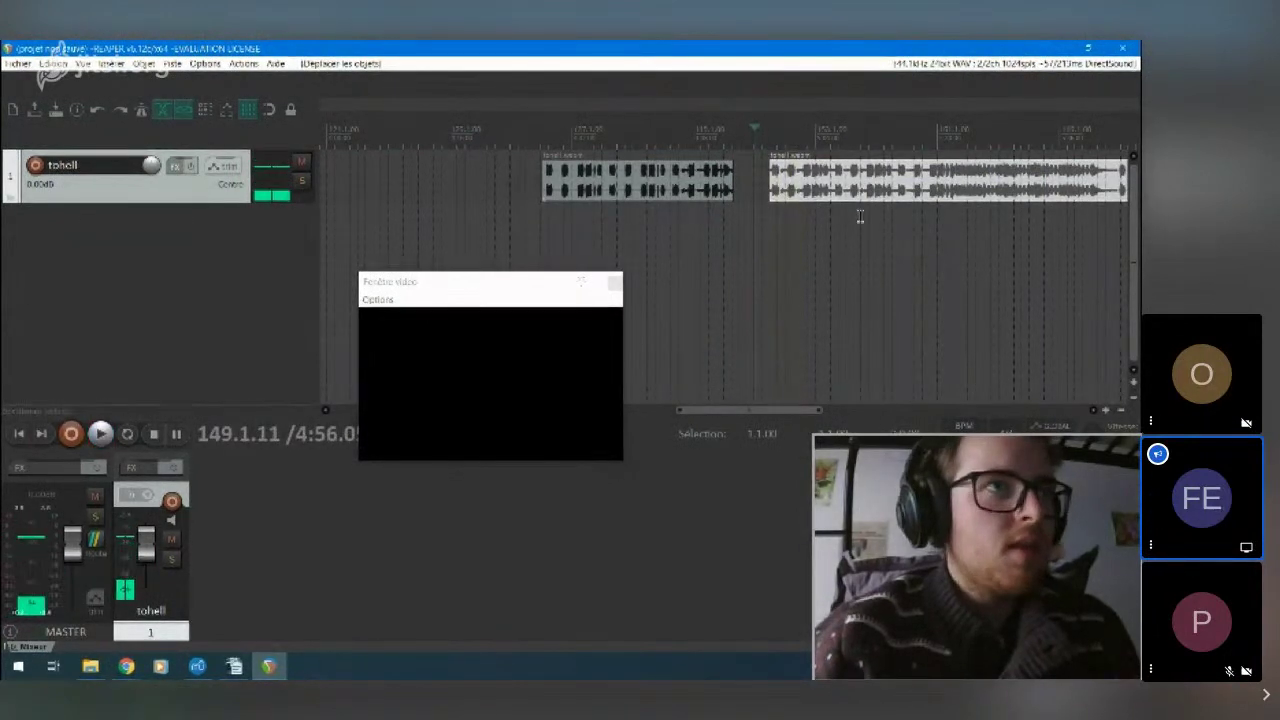
- Play the second tohell item briefly from just before measure 152 to check sound and picture
click(857, 214)
scroll(857, 214, up, 4)
key(space)
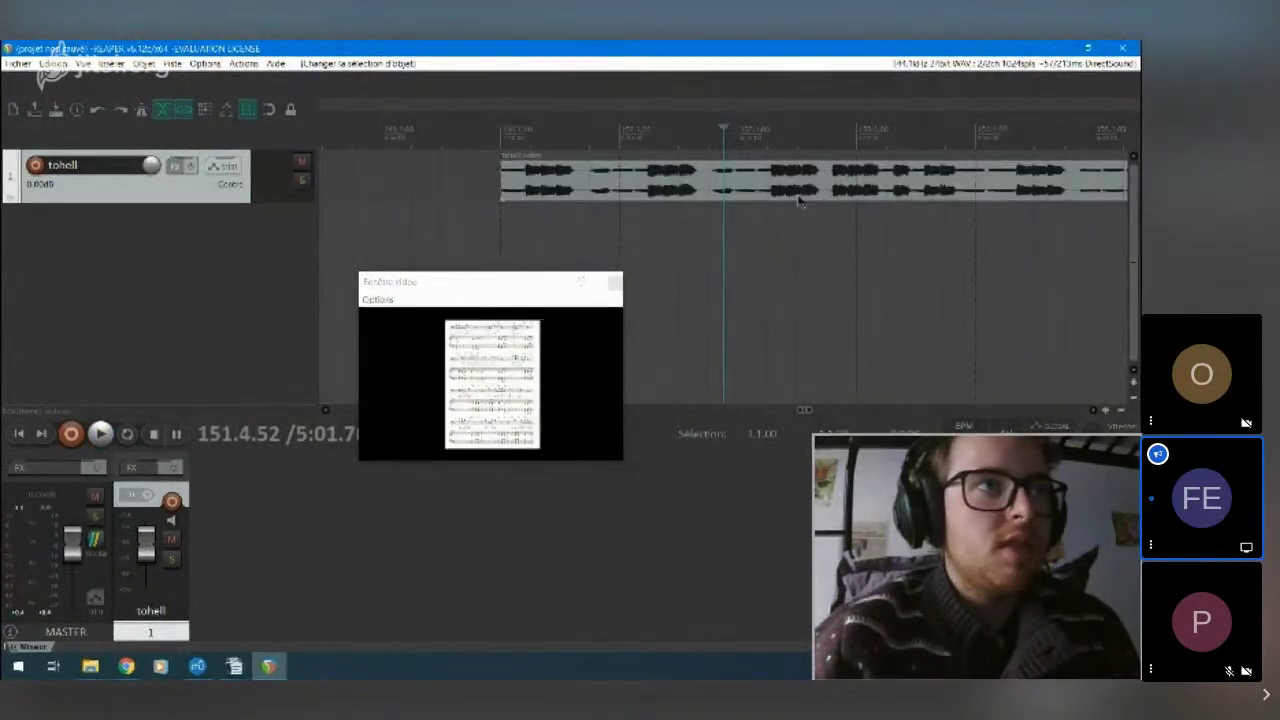
key(space)
- Set the playback rate of the second tohell item to 0.5 in its item properties, preserving the pitch
right_click(674, 189)
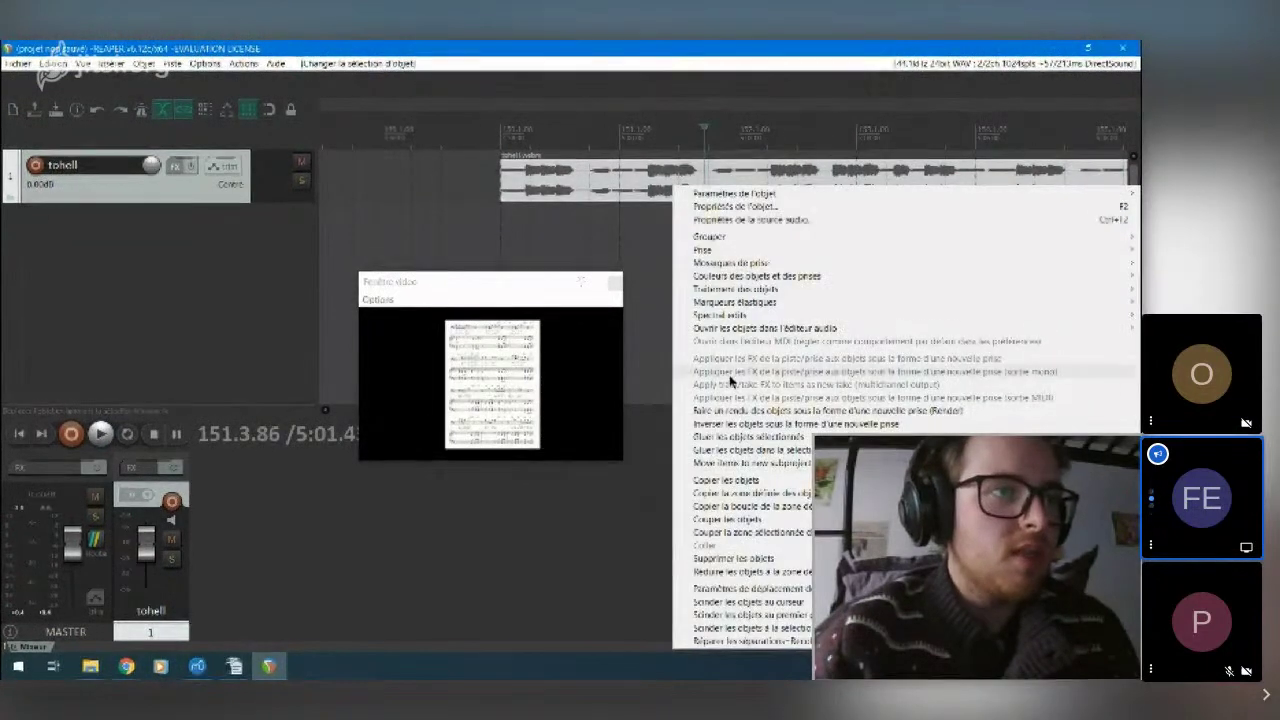
click(619, 180)
double_click(619, 180)
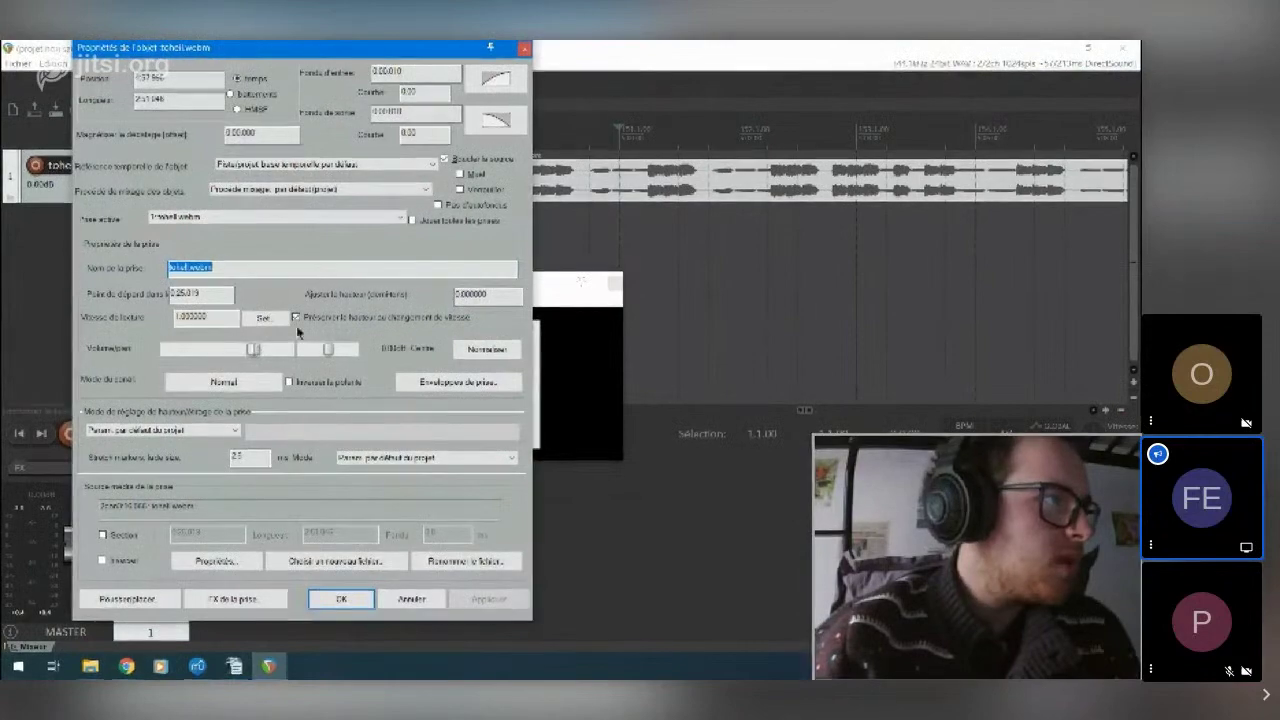
click(172, 317)
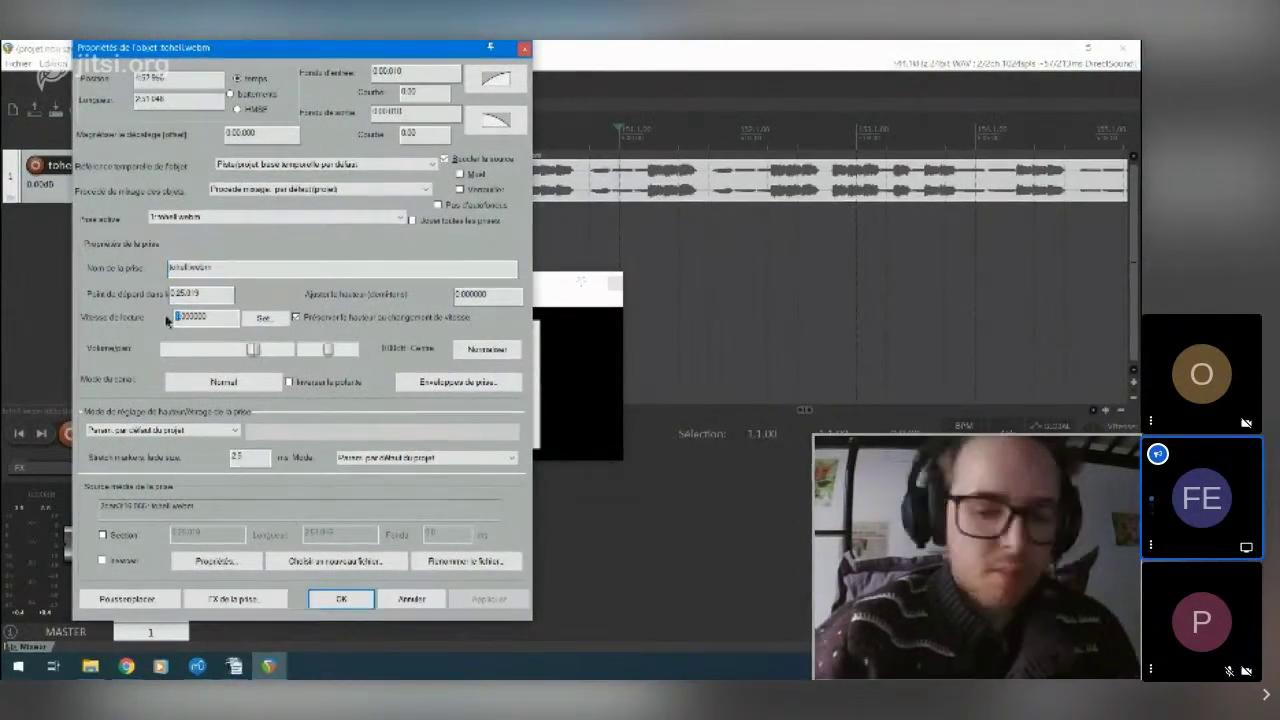
text(0)
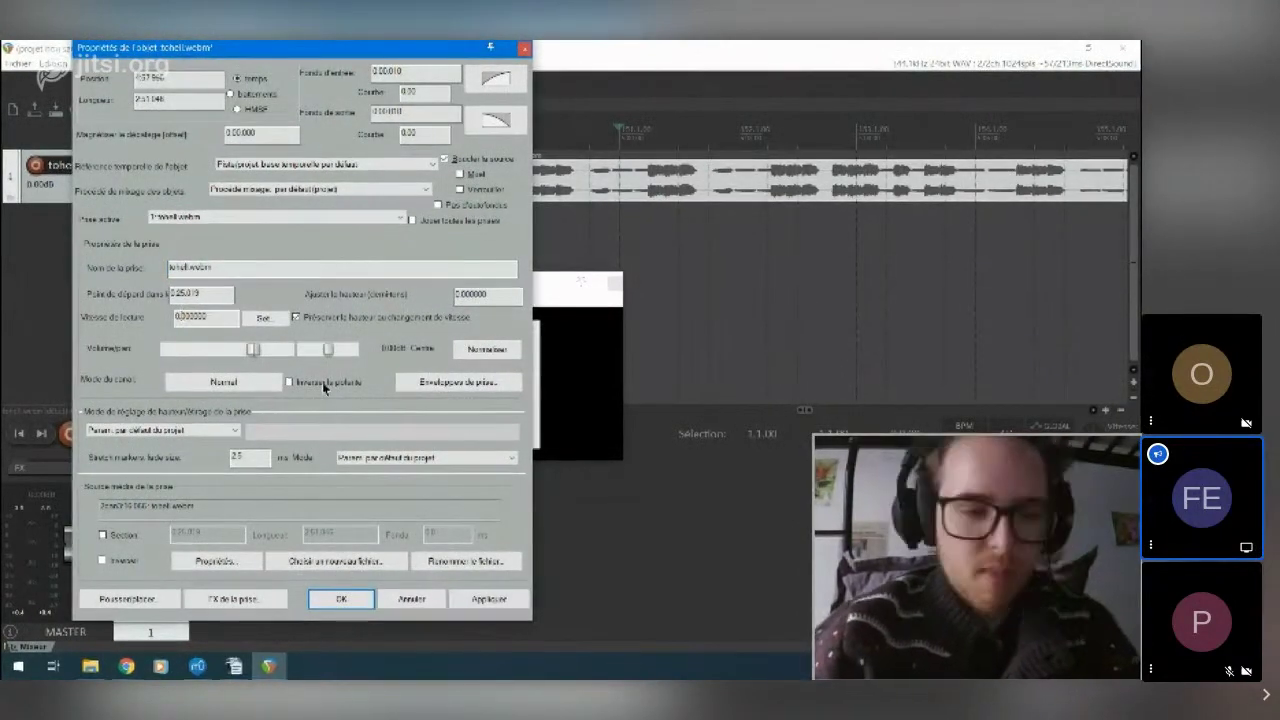
click(341, 599)
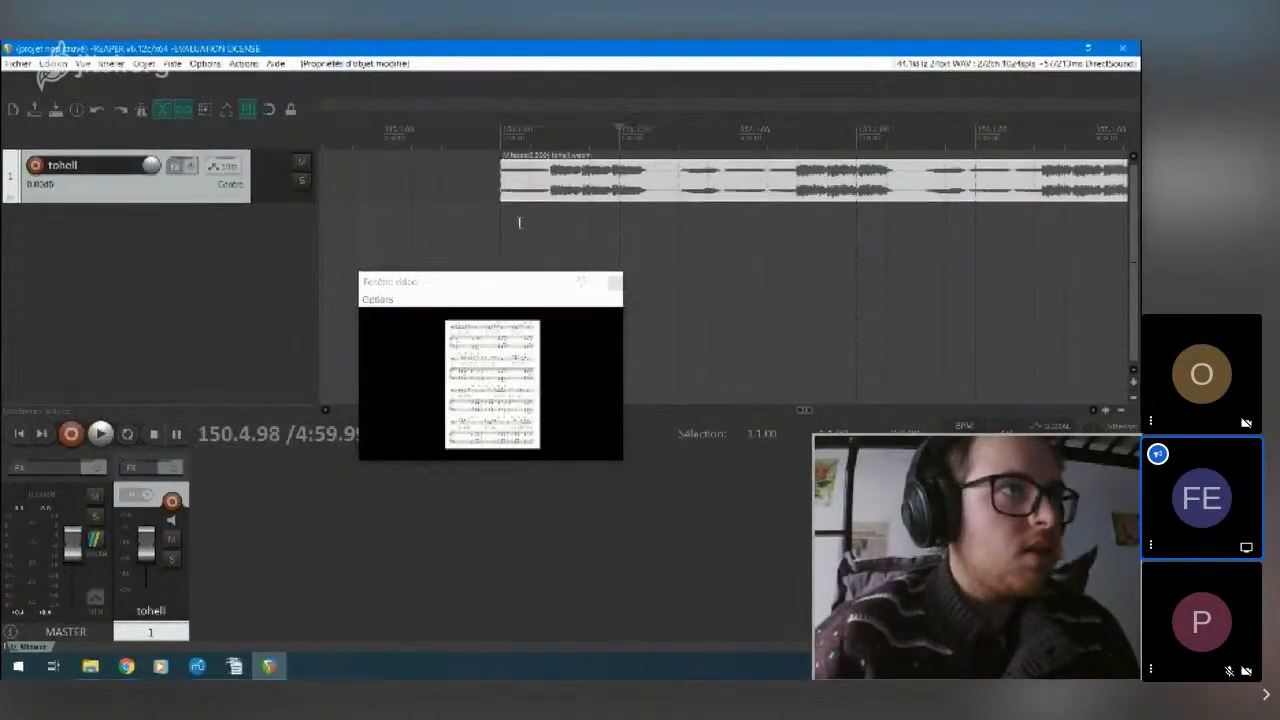
- Play the slowed-down tohell item from near its beginning and again from just after measure 151
click(519, 222)
key(space)
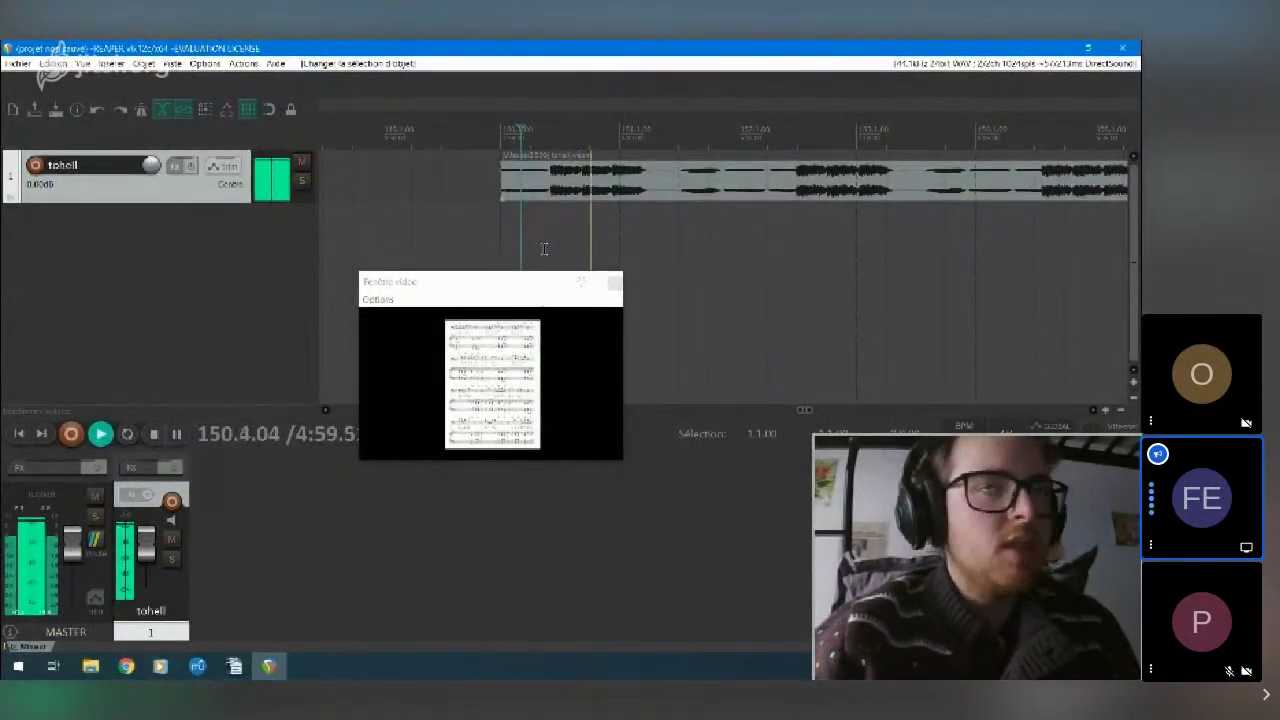
key(space)
click(654, 211)
key(space)
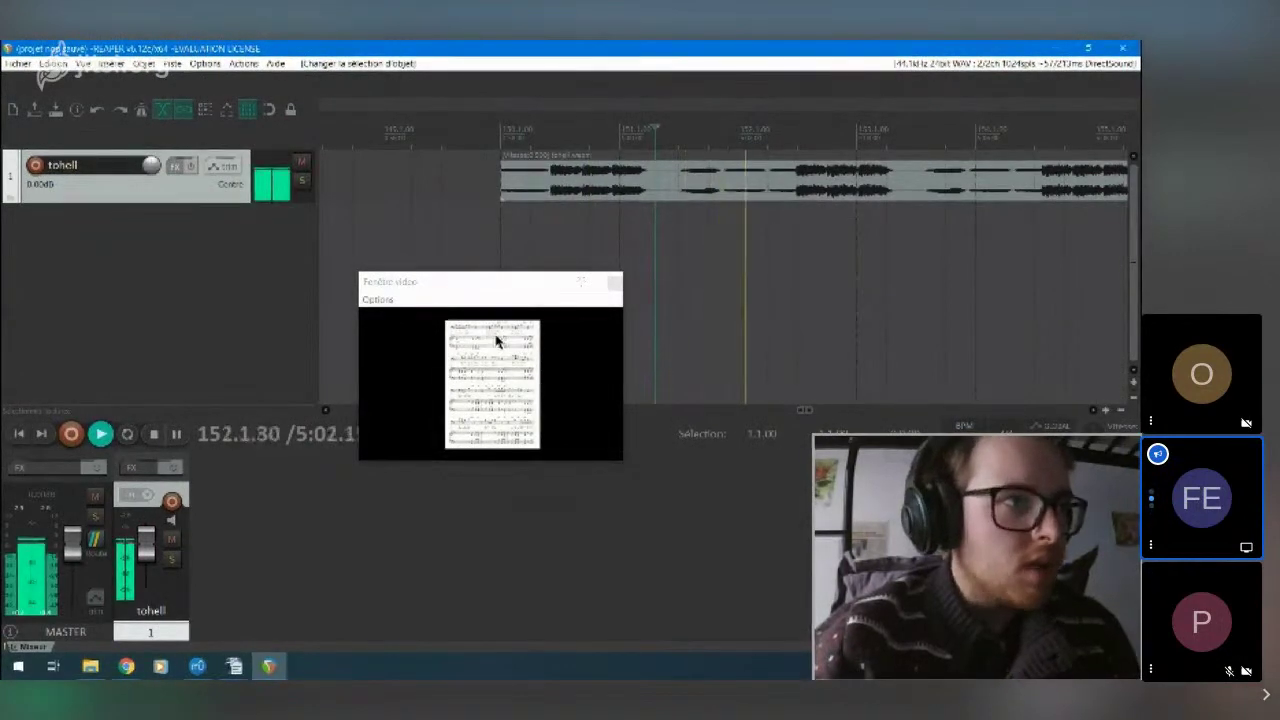
- Preview the video in full screen and close the video window
click(380, 300)
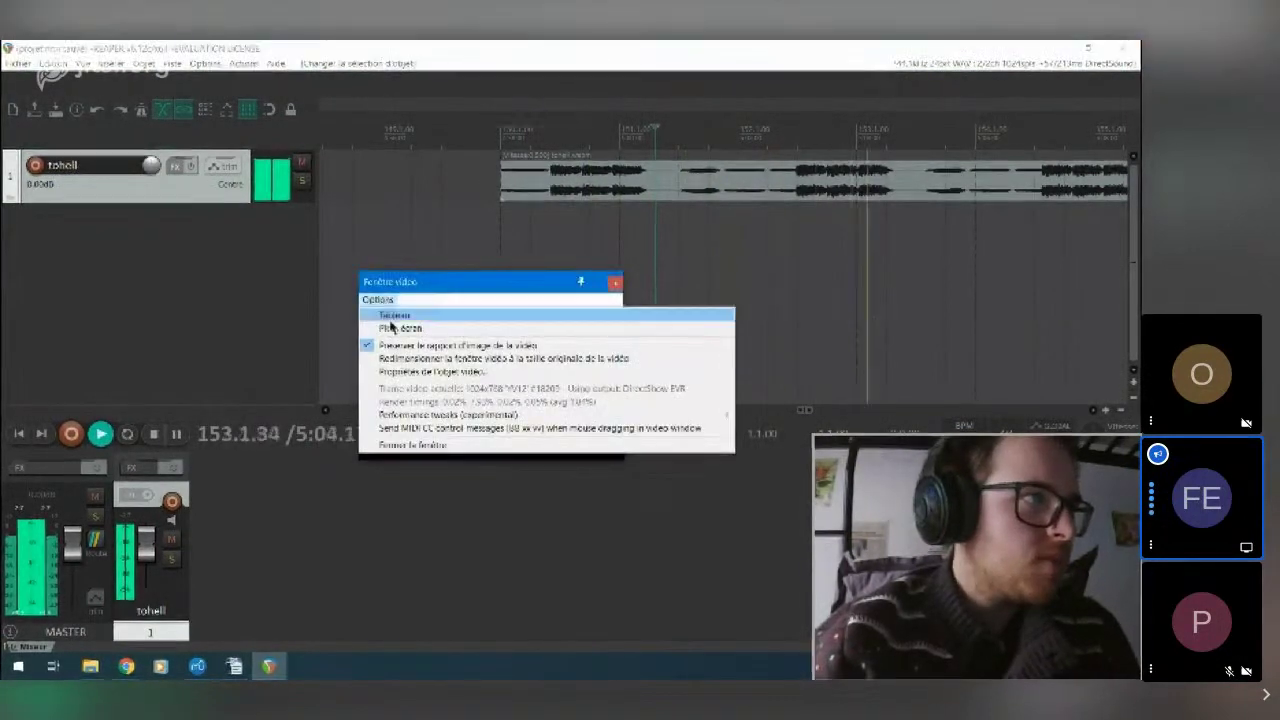
click(400, 328)
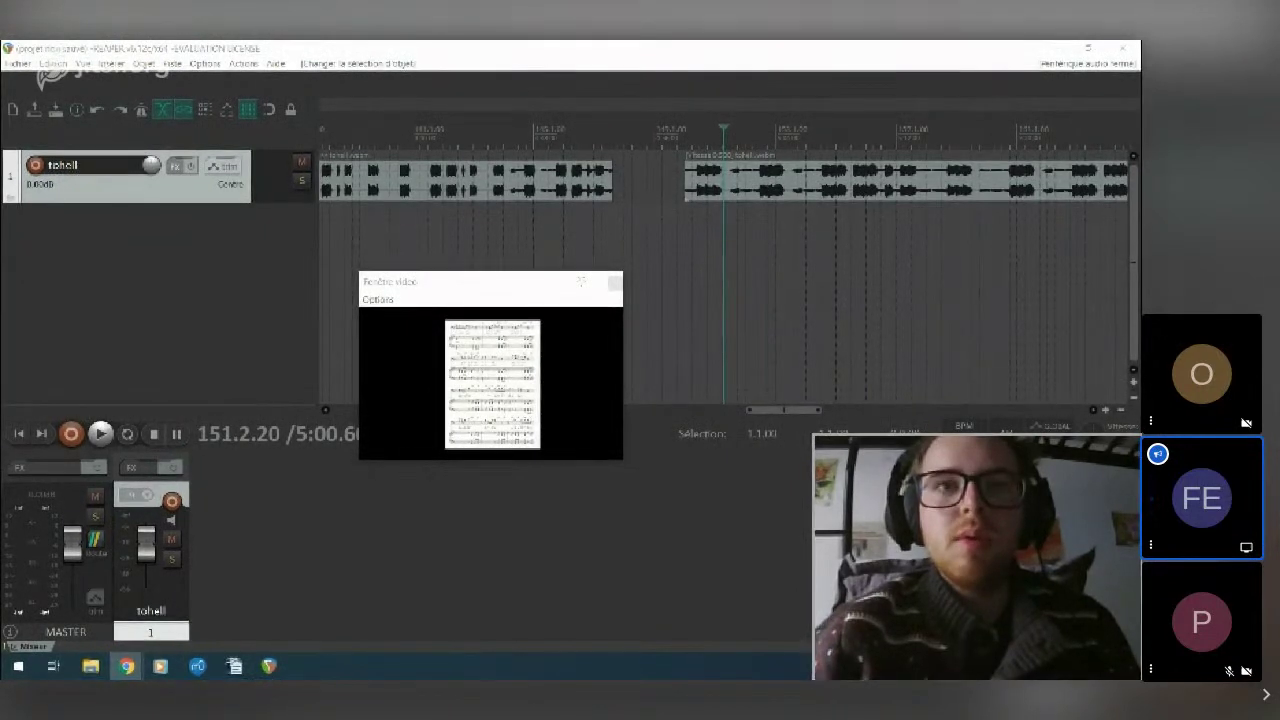
click(614, 285)
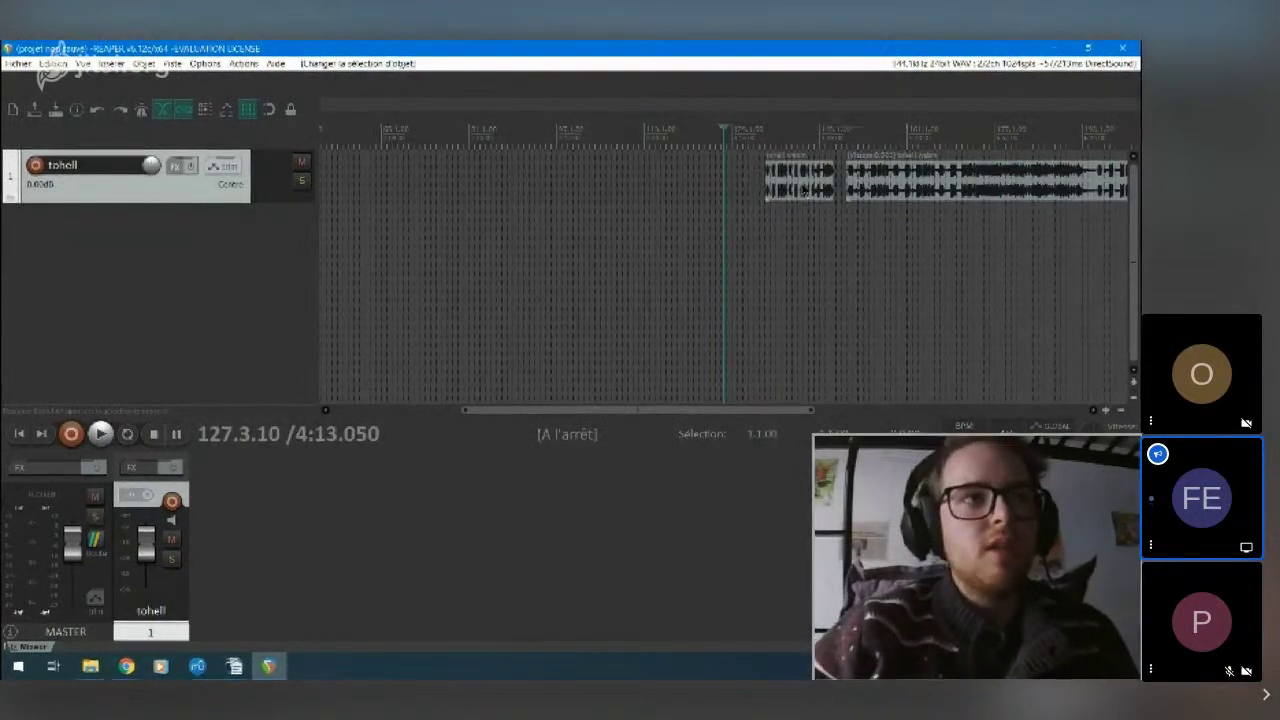
- Place the edit cursor at the start of the slowed-down tohell item, just before measure 150
scroll(551, 243, down, 4)
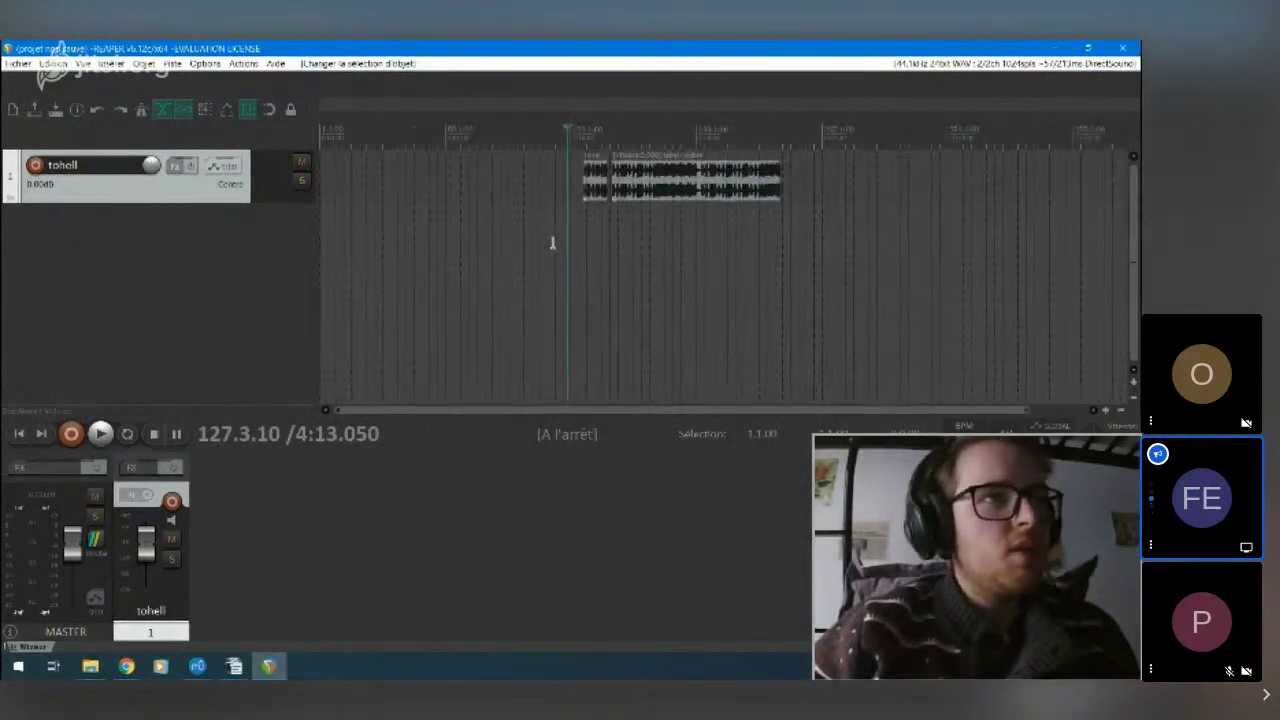
scroll(552, 243, down, 1)
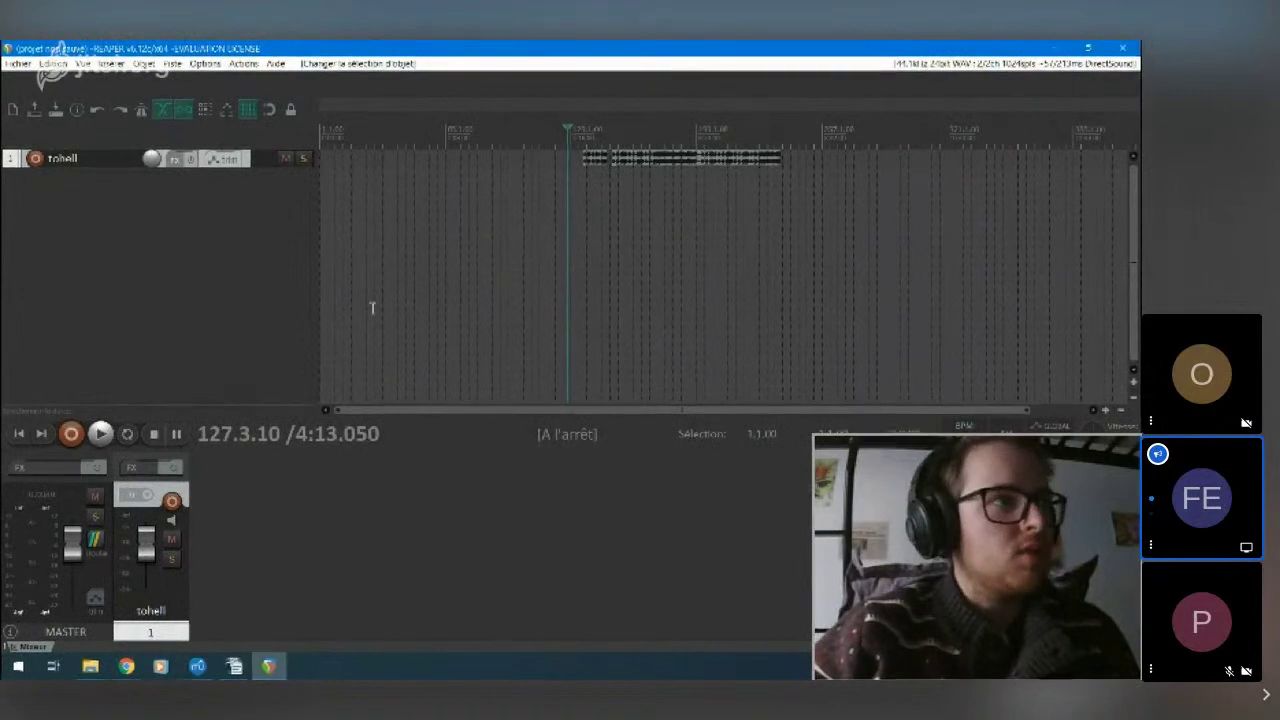
scroll(551, 248, up, 1)
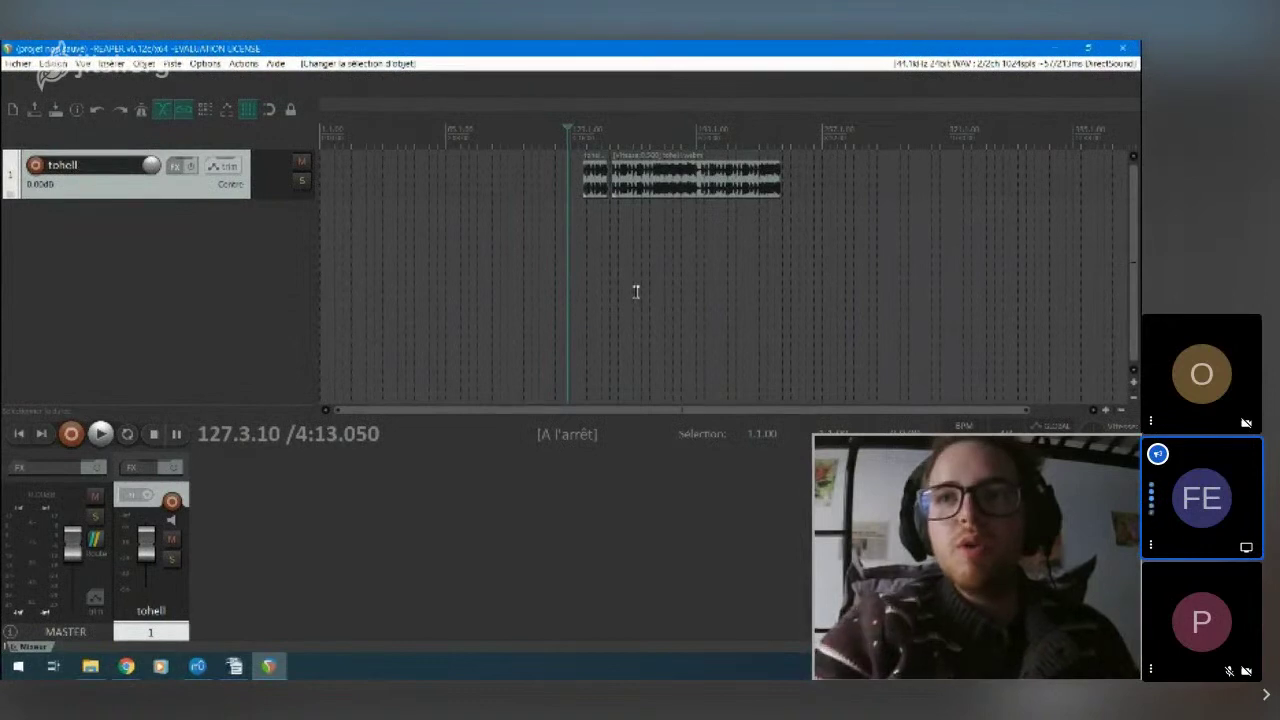
click(614, 226)
click(611, 225)
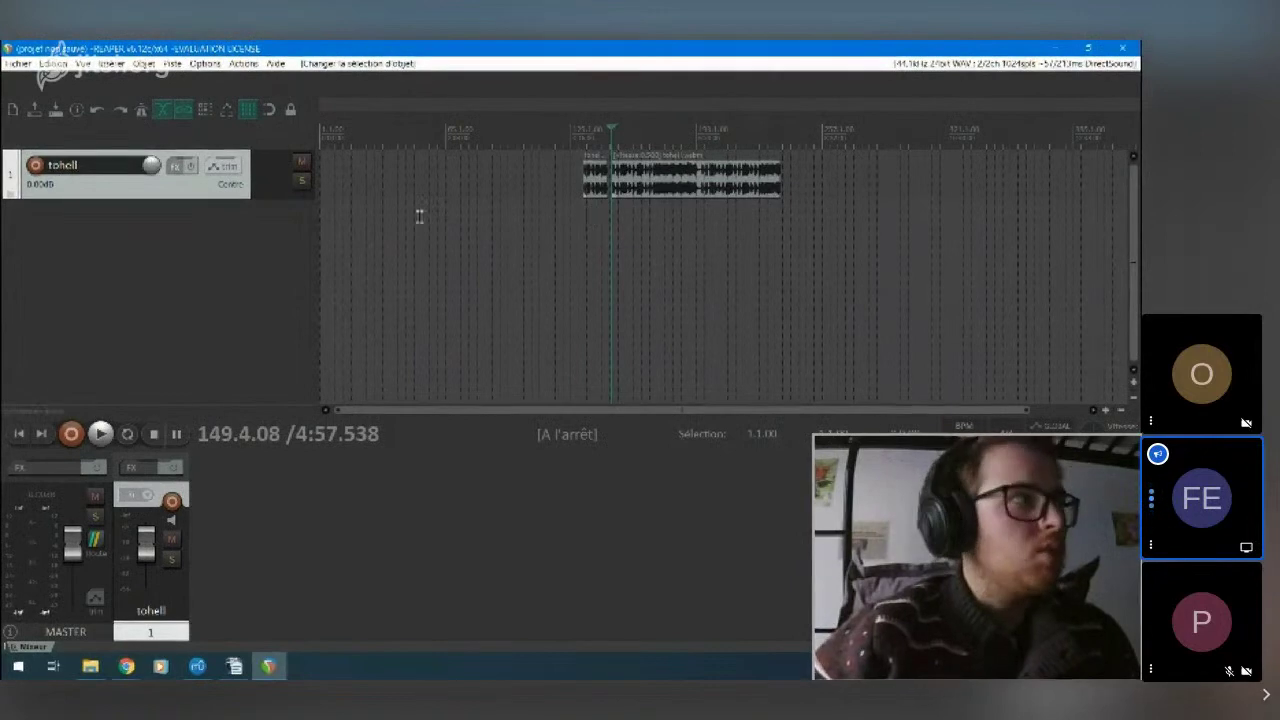
- Add the Video processor effect to the tohell track with the preset "Basic helpers: Track opacity/zoom/pan"
click(174, 168)
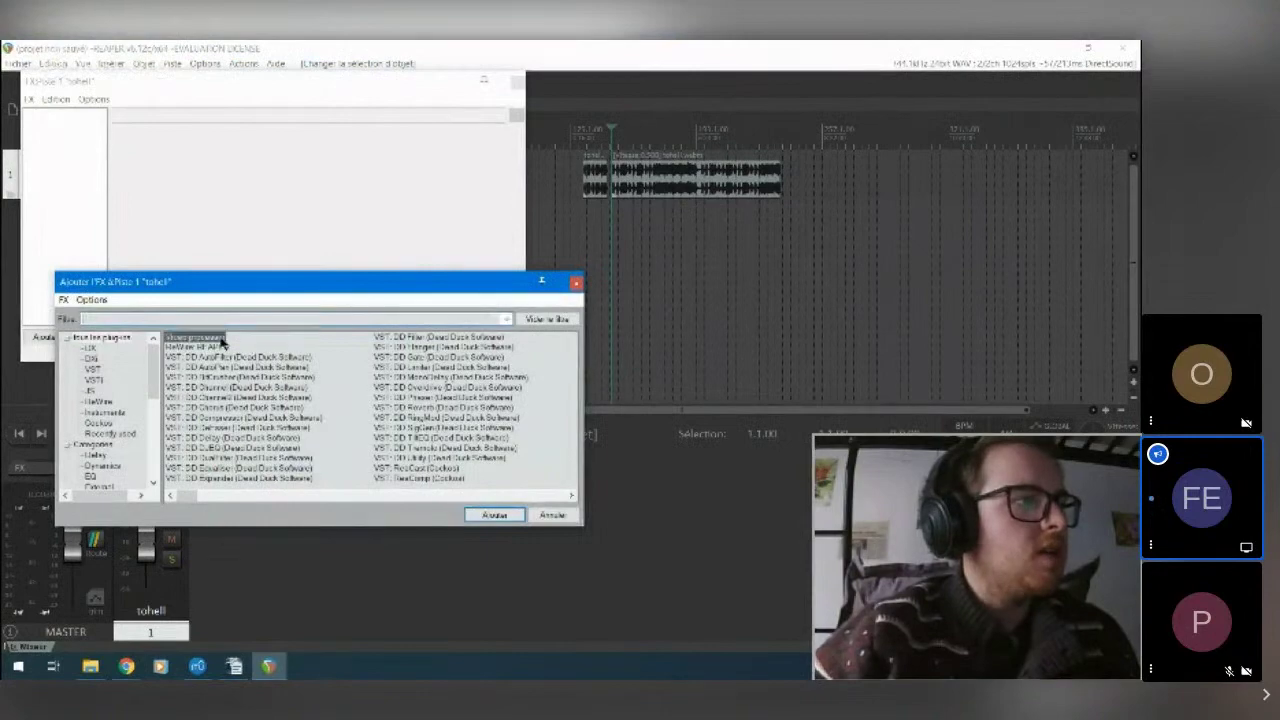
click(492, 515)
click(160, 134)
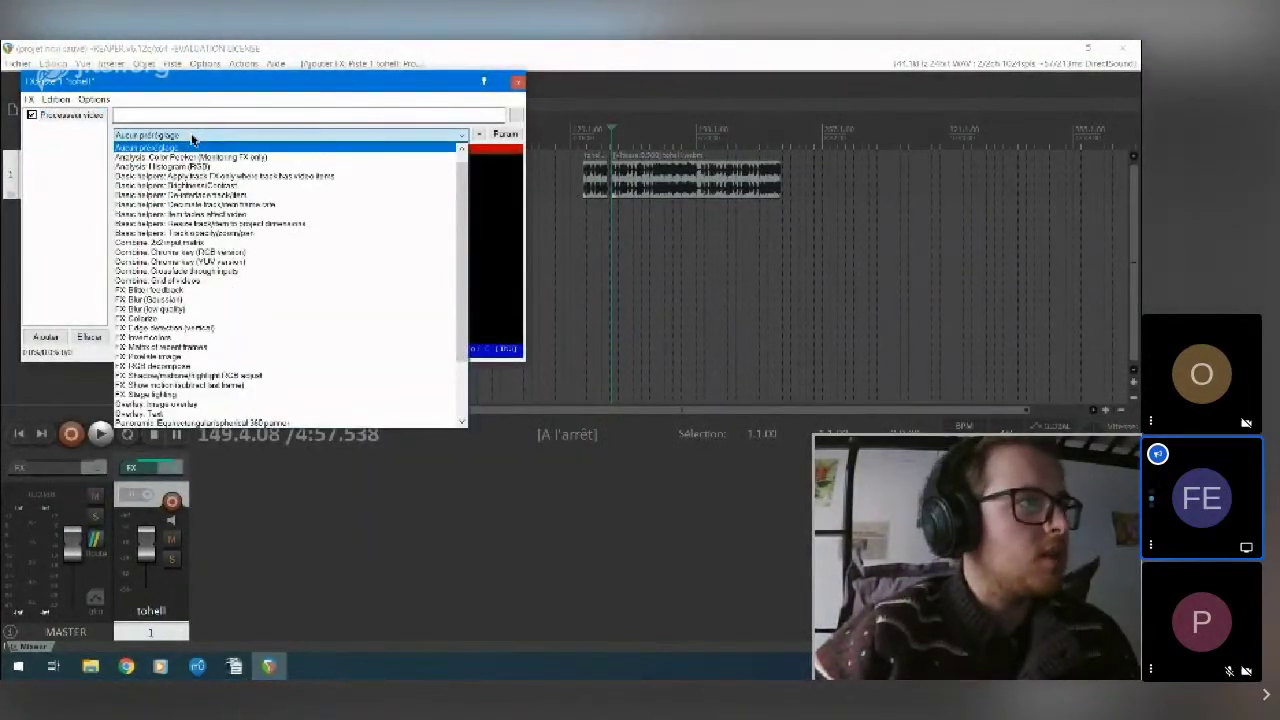
click(238, 235)
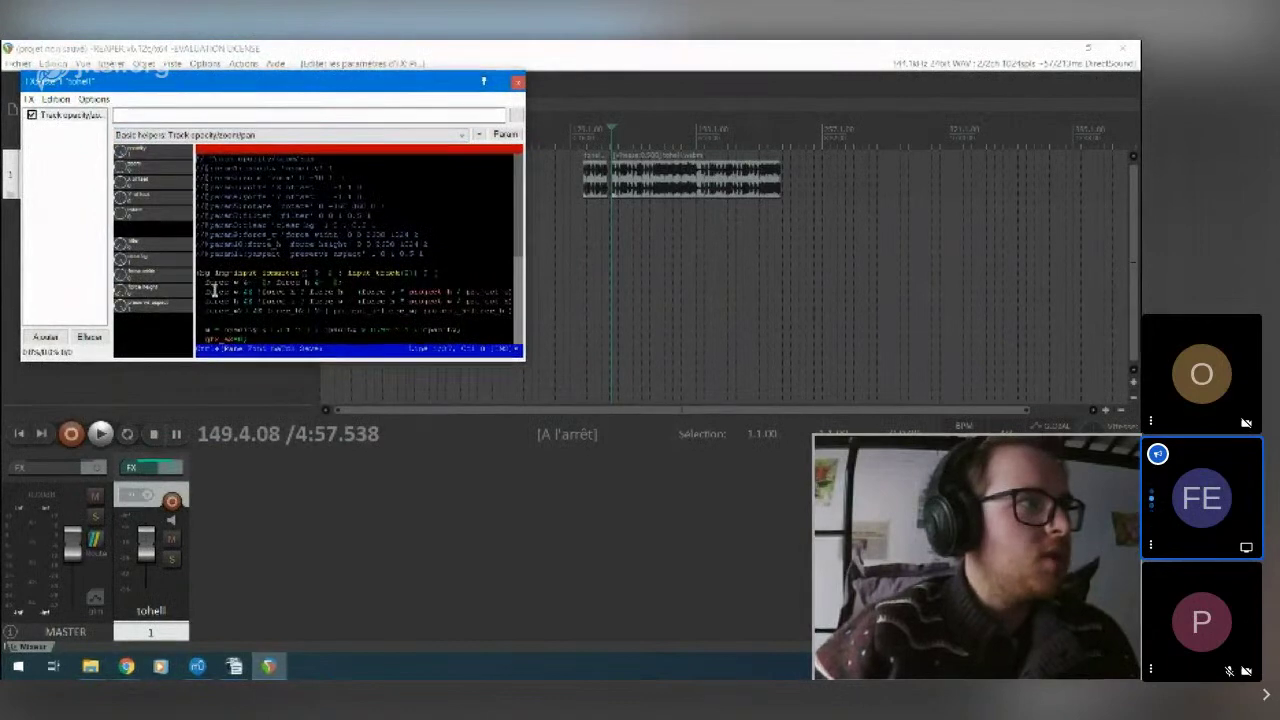
click(518, 82)
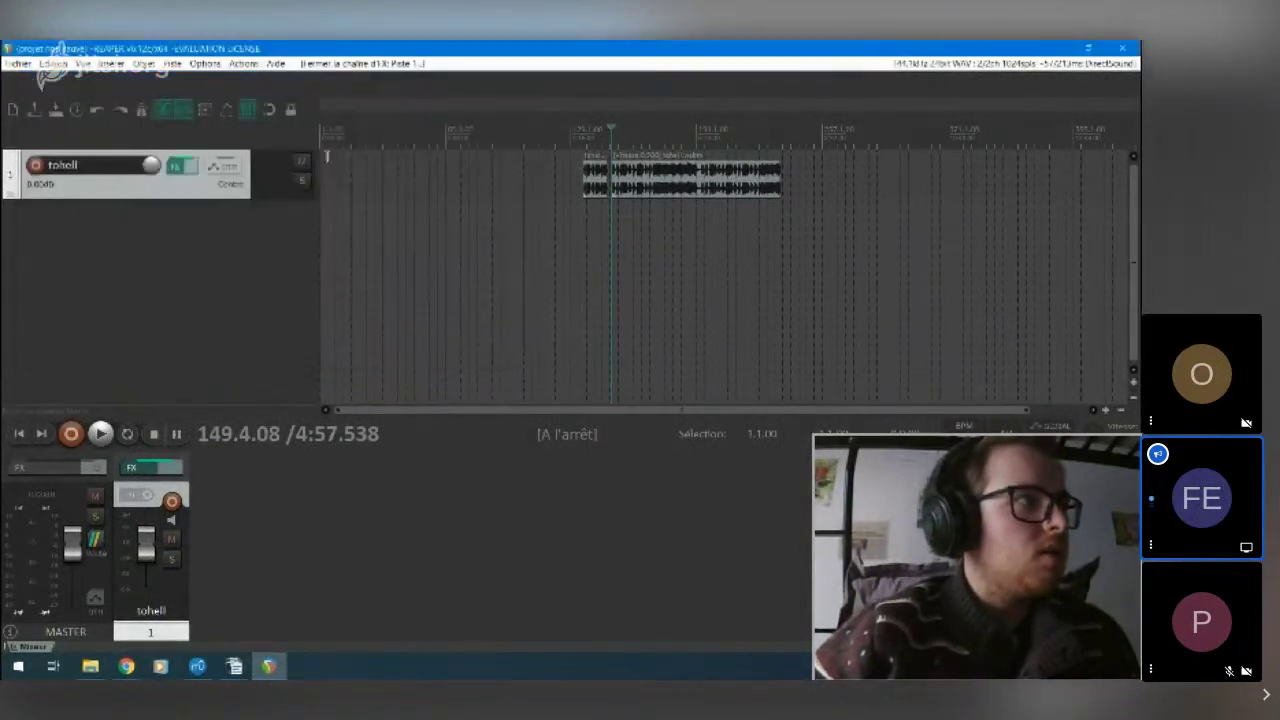
- Show the opacity, zoom, X offset, Y offset, rotate, filter and clear bg automation envelopes of the tohell track's video effect
click(225, 165)
click(345, 361)
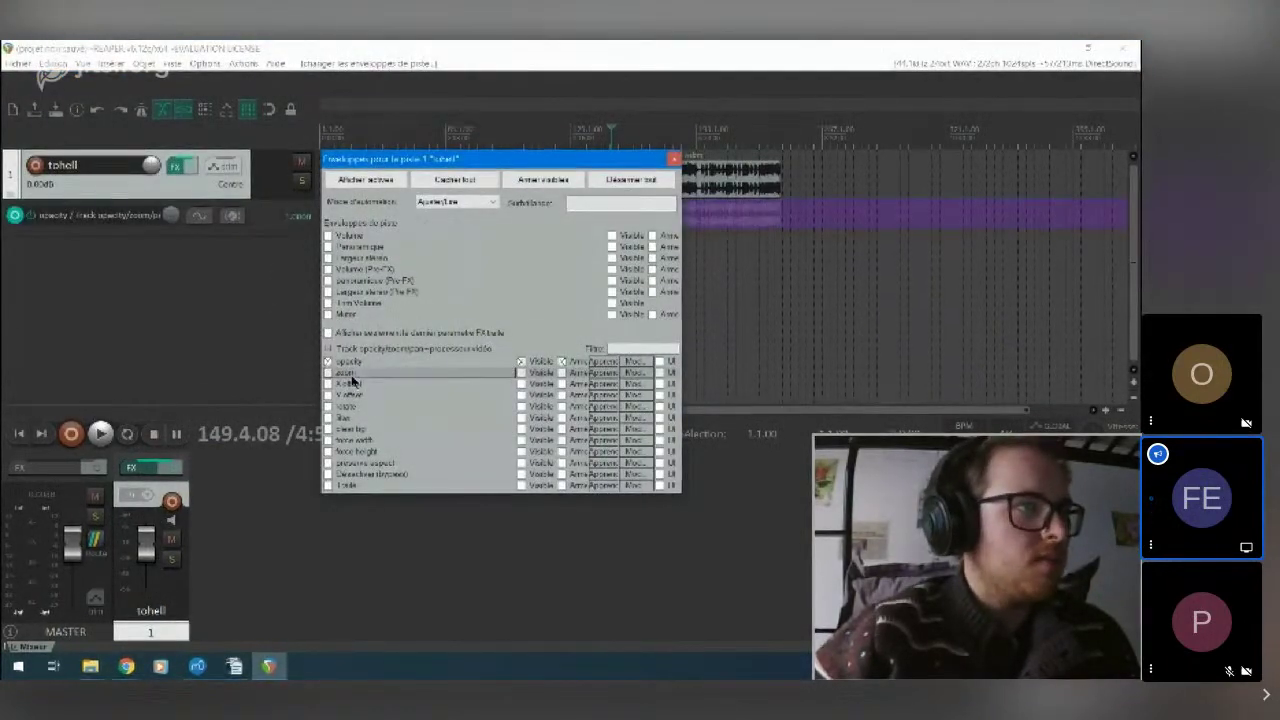
click(345, 372)
click(346, 383)
click(350, 395)
click(350, 417)
click(345, 406)
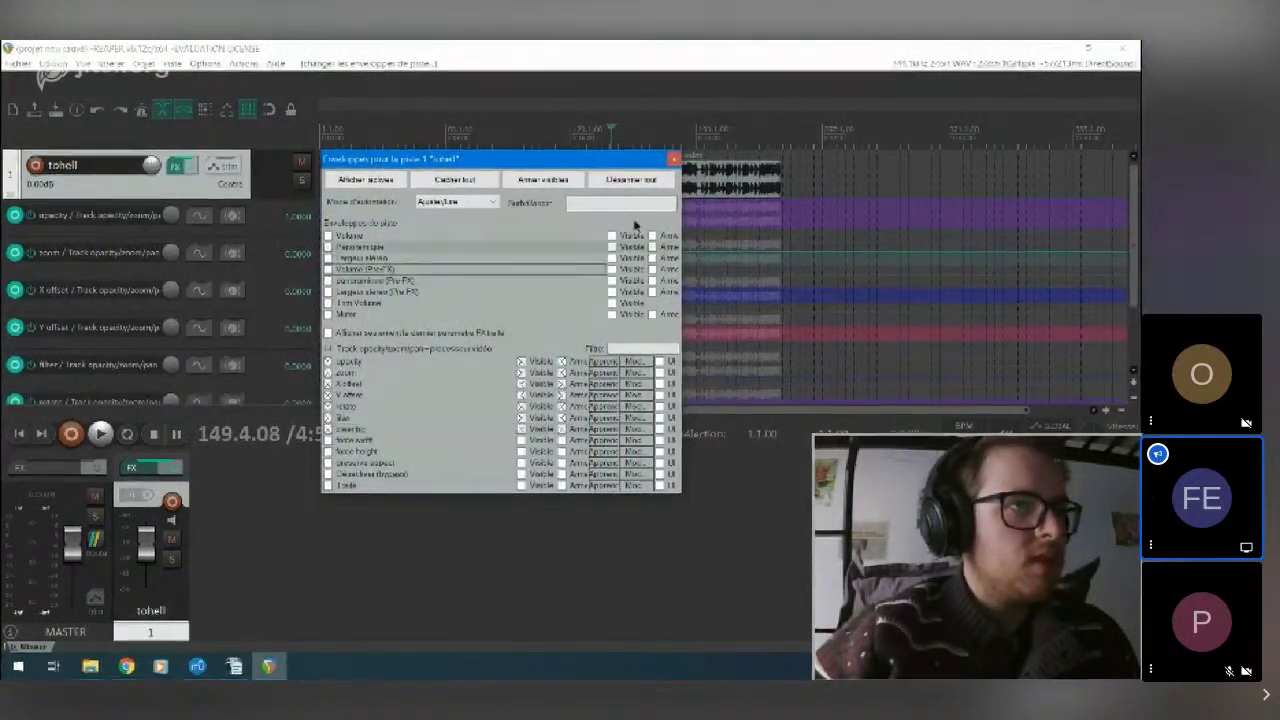
click(674, 158)
- Edit the opacity envelope of the tohell track in the stretch beneath the slowed-down item
scroll(650, 188, down, 4)
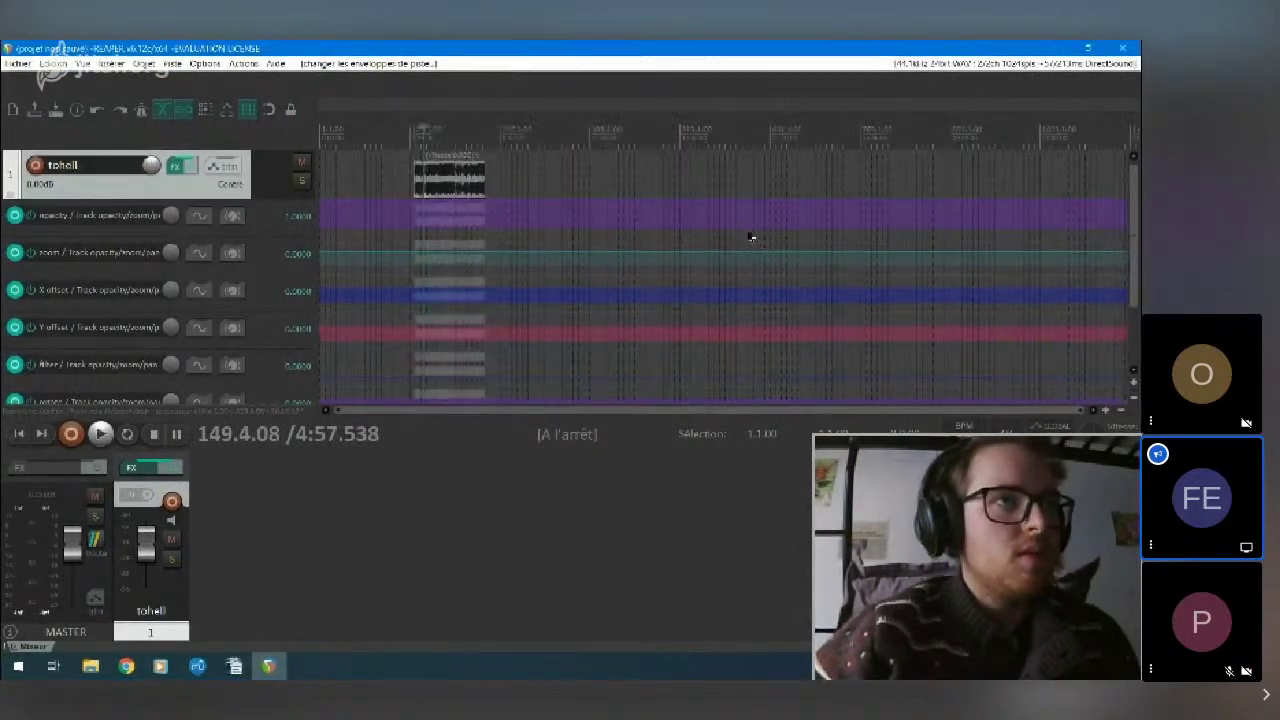
scroll(751, 234, up, 2)
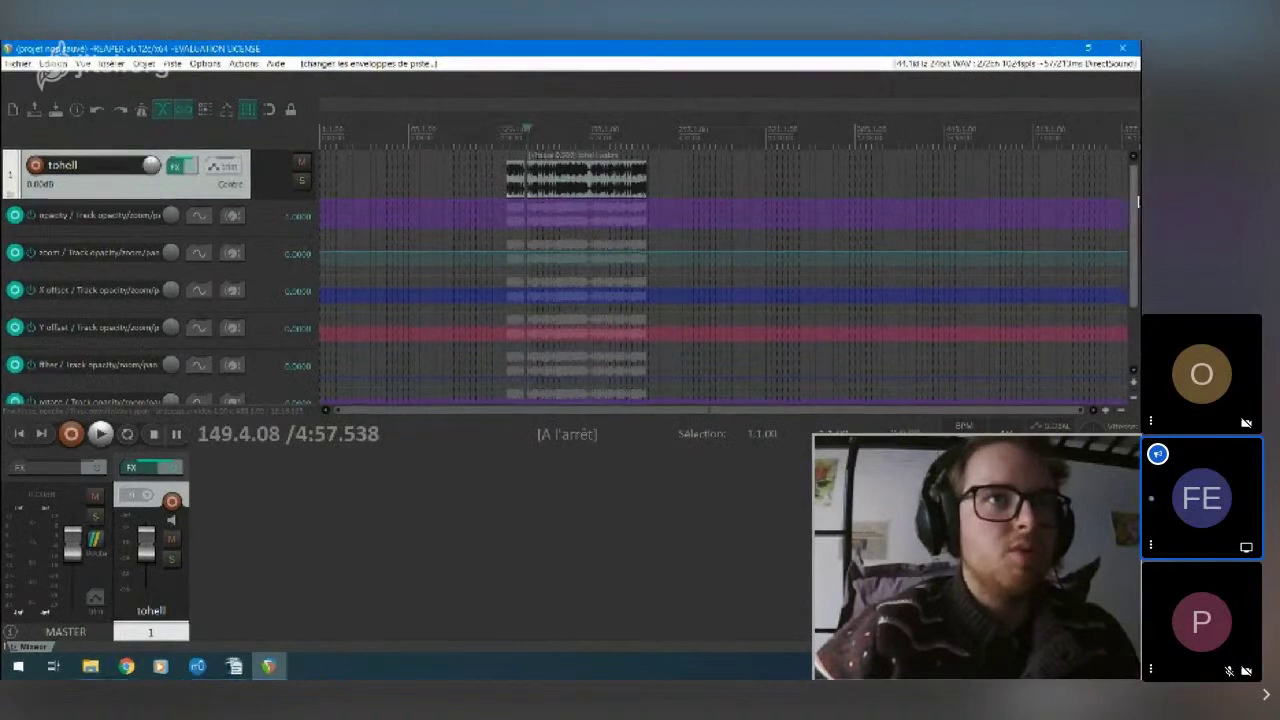
scroll(885, 169, down, 2)
scroll(885, 169, up, 2)
drag(597, 217, 490, 135)
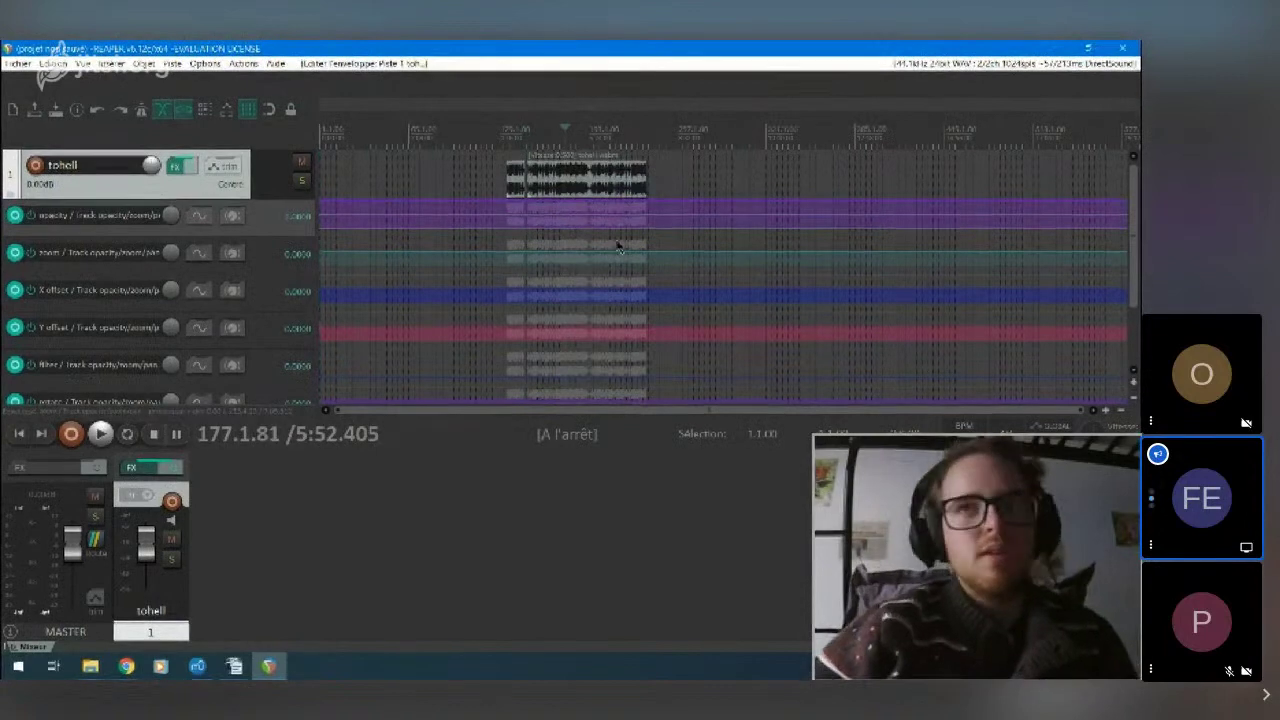
- Remove the Track opacity/zoom/pan video effect from the tohell track and close its effects chain
click(177, 168)
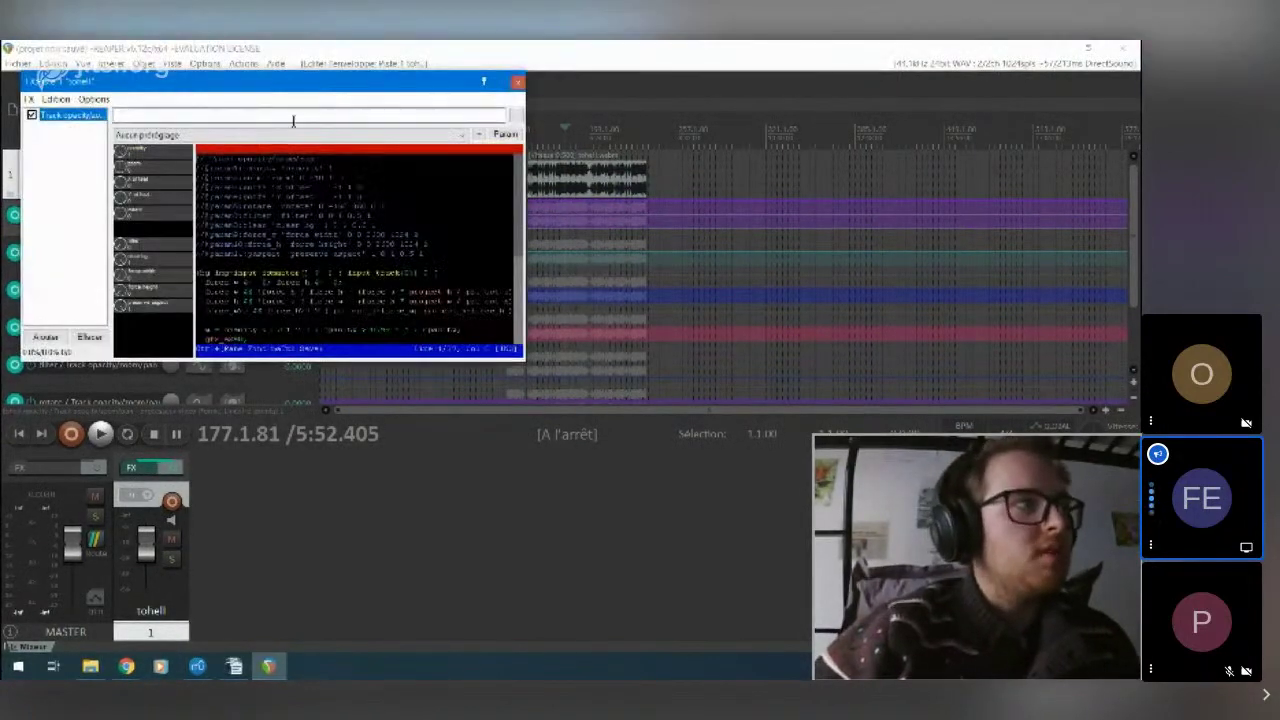
click(89, 337)
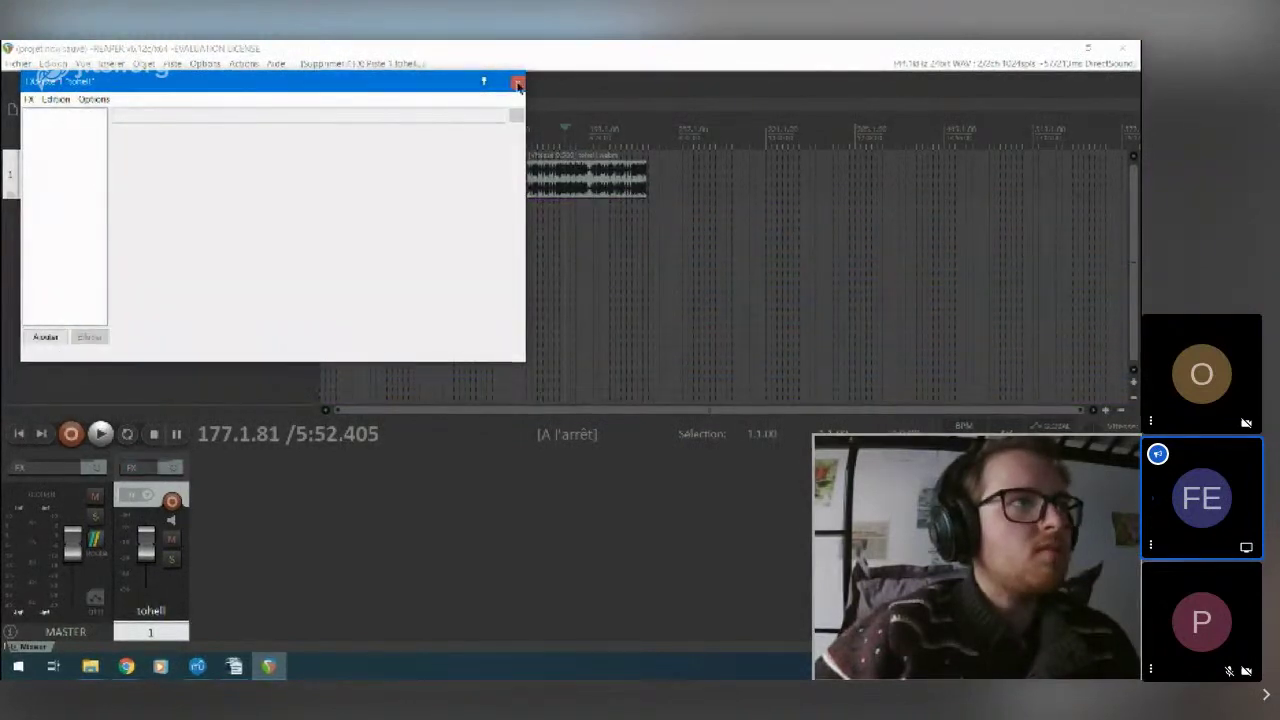
click(517, 83)
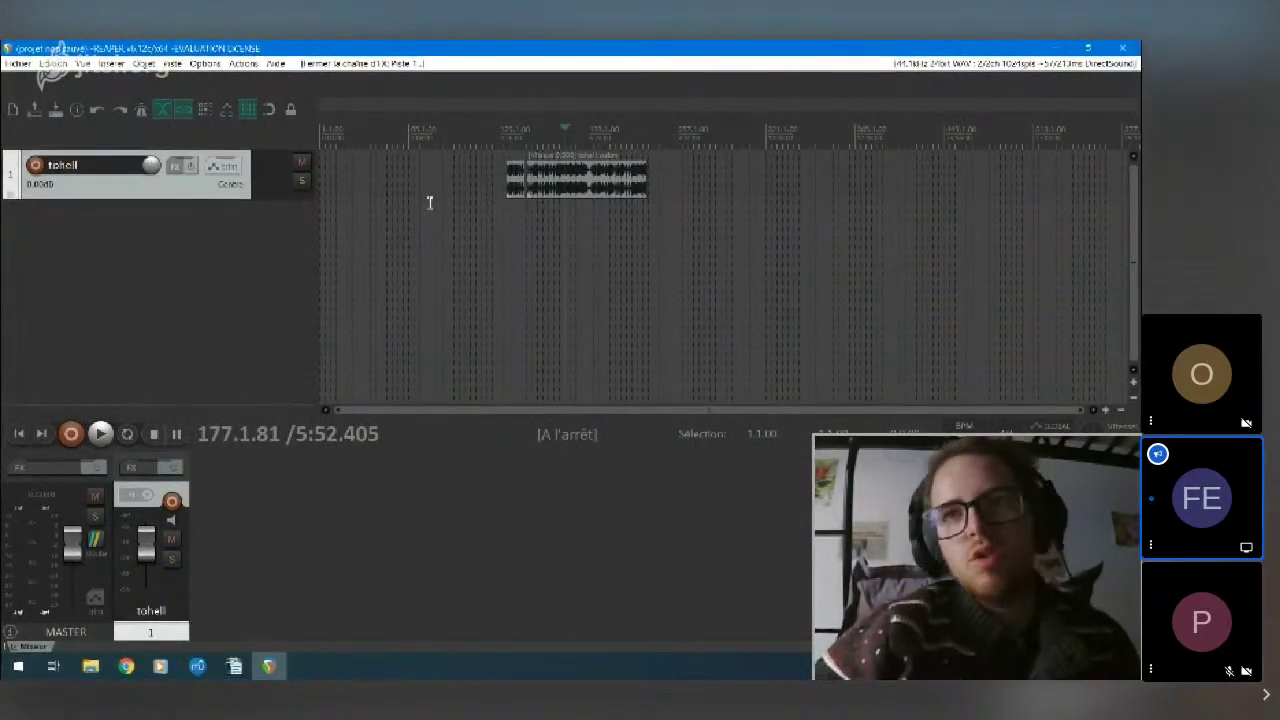
- Delete both tohell video items from the timeline, the slowed-down one and the short one before it
click(578, 183)
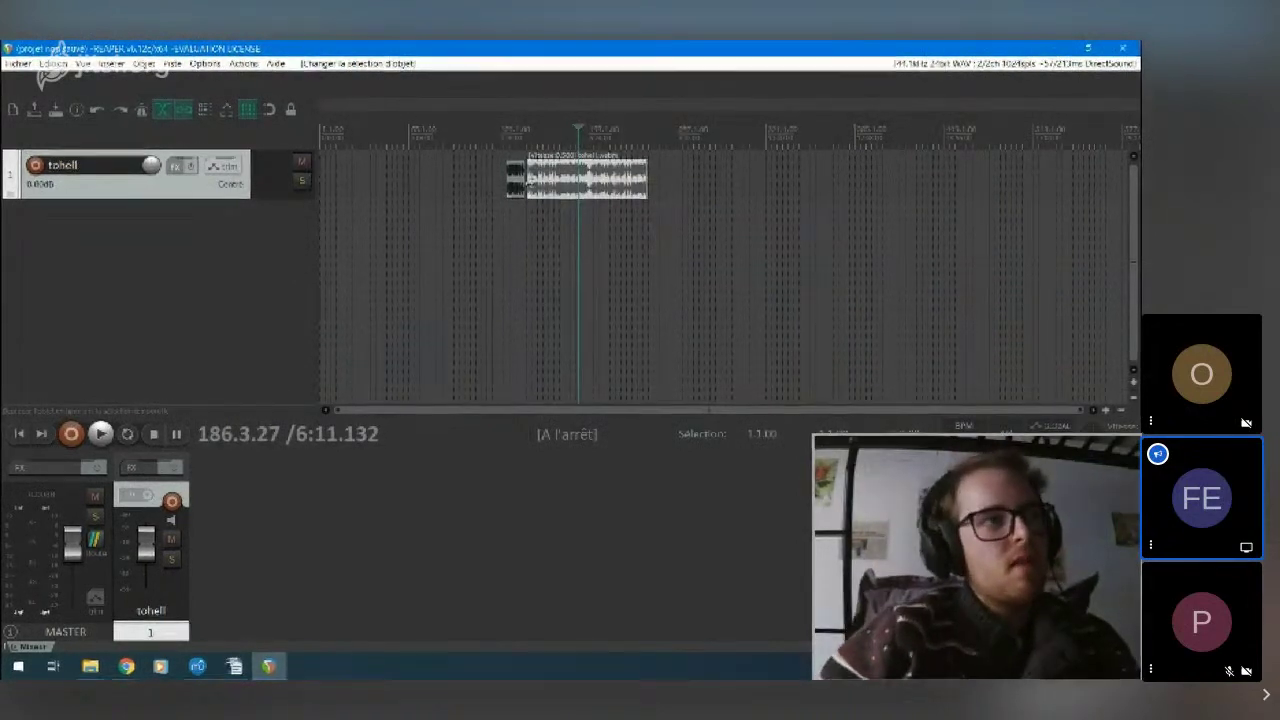
key(Delete)
click(514, 185)
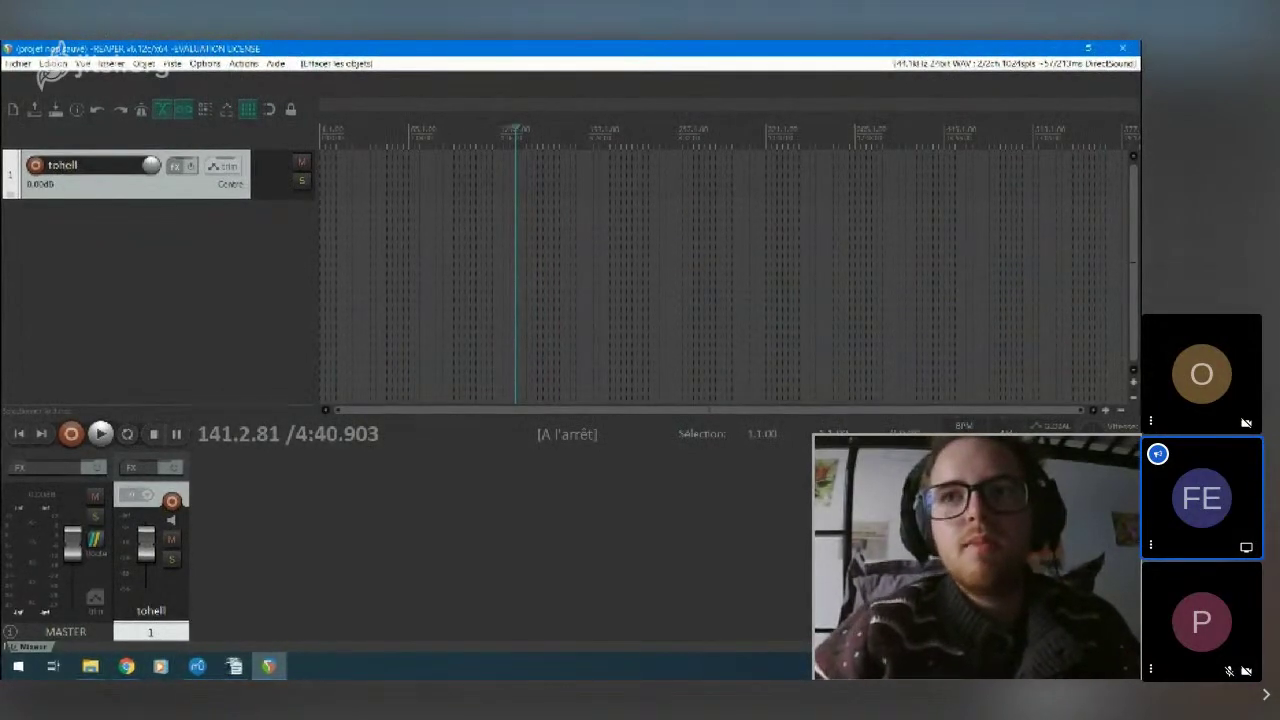
- Delete the empty tohell track from the project
key(alt+Tab)
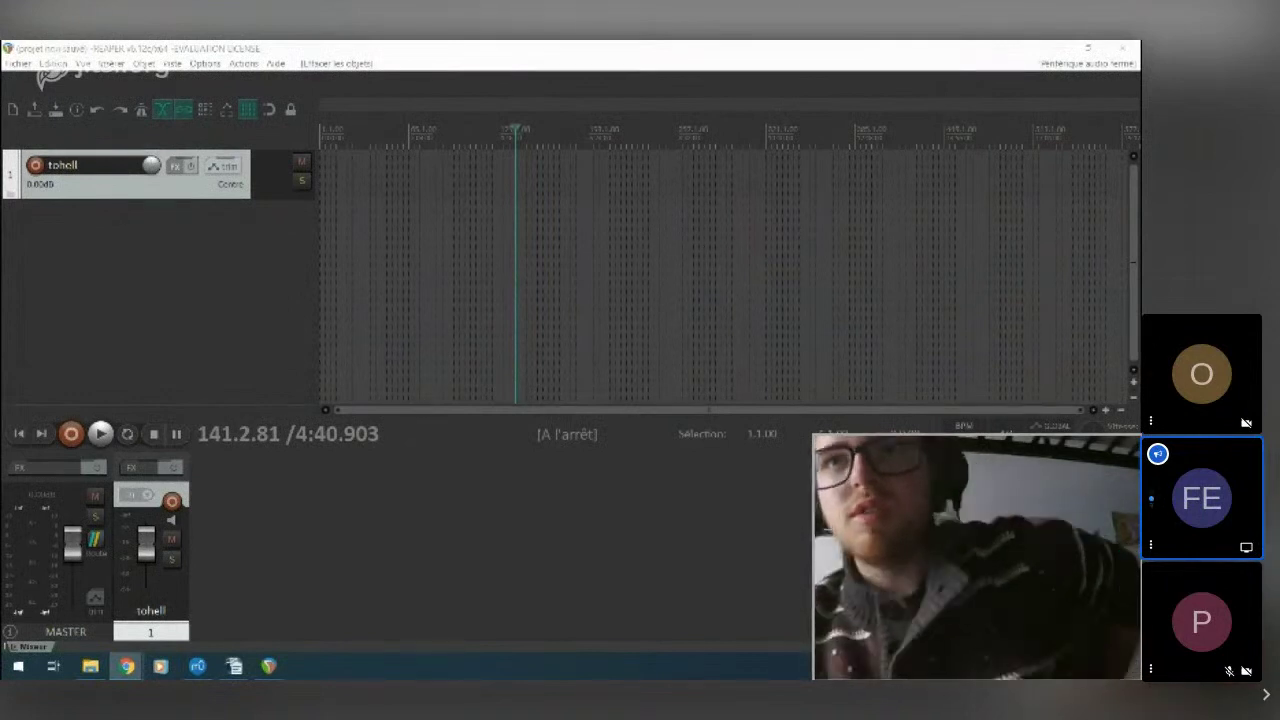
click(180, 640)
key(Delete)
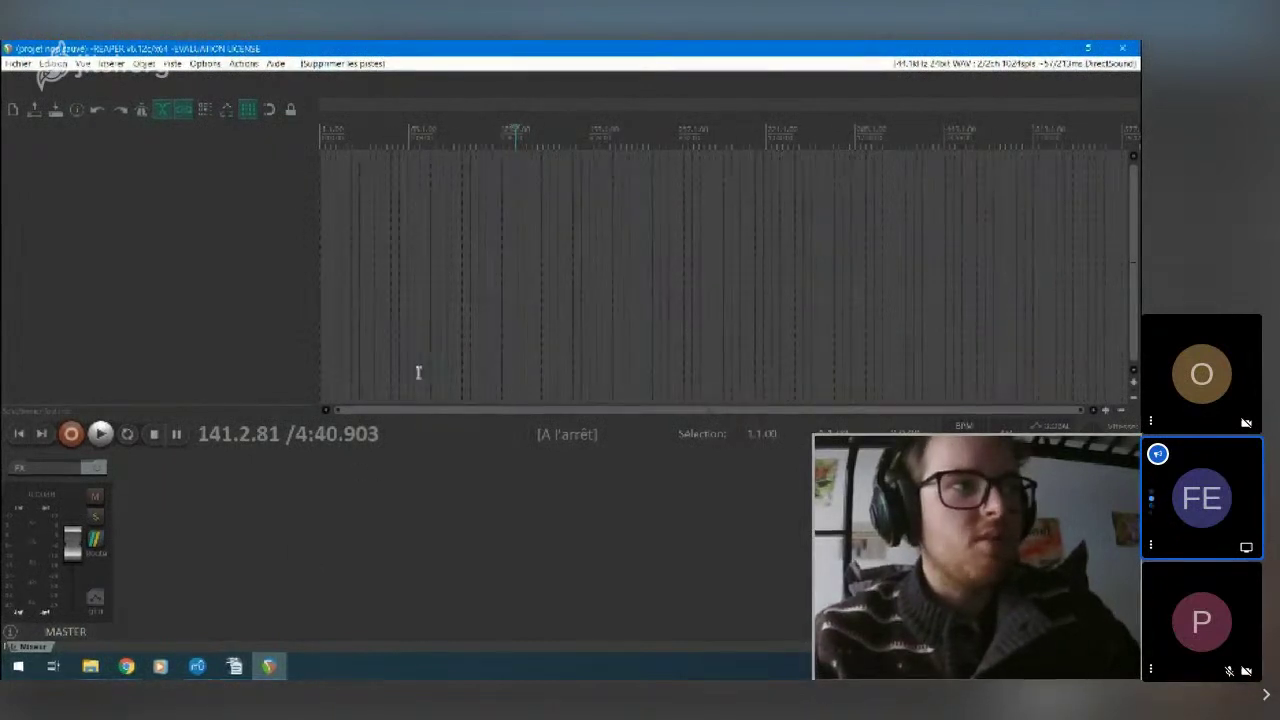
scroll(436, 363, up, 2)
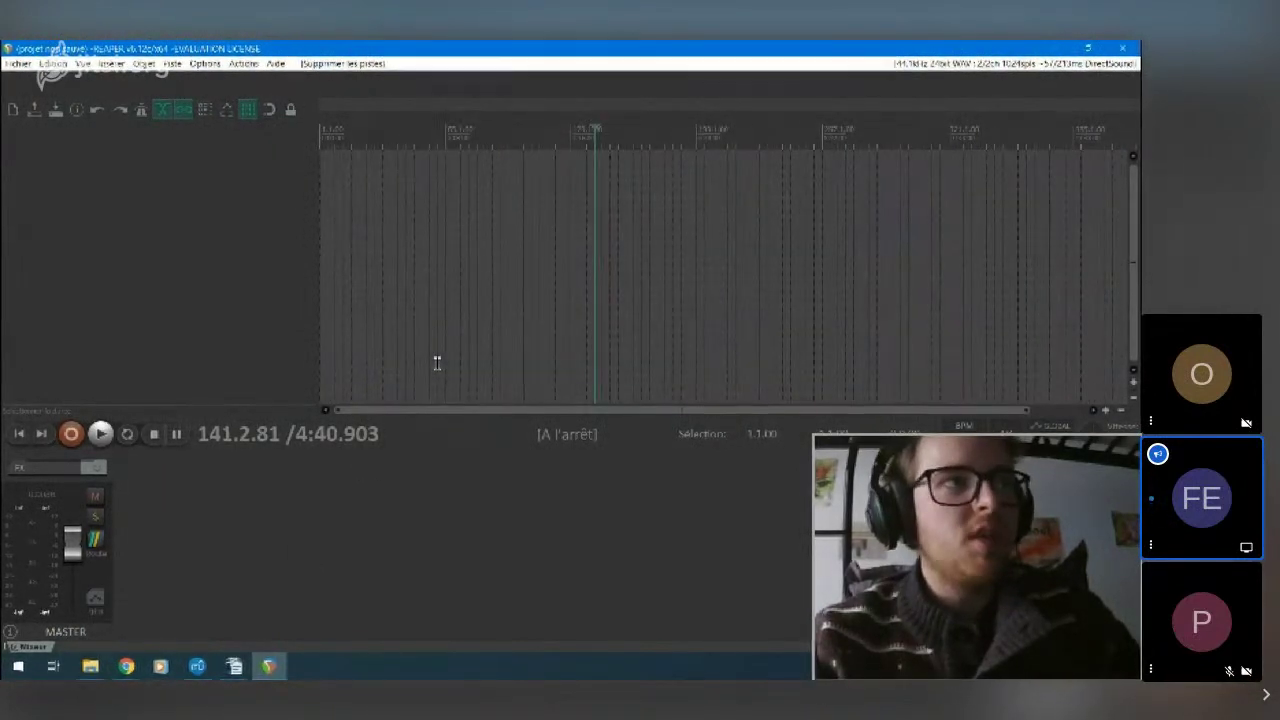
scroll(436, 363, up, 3)
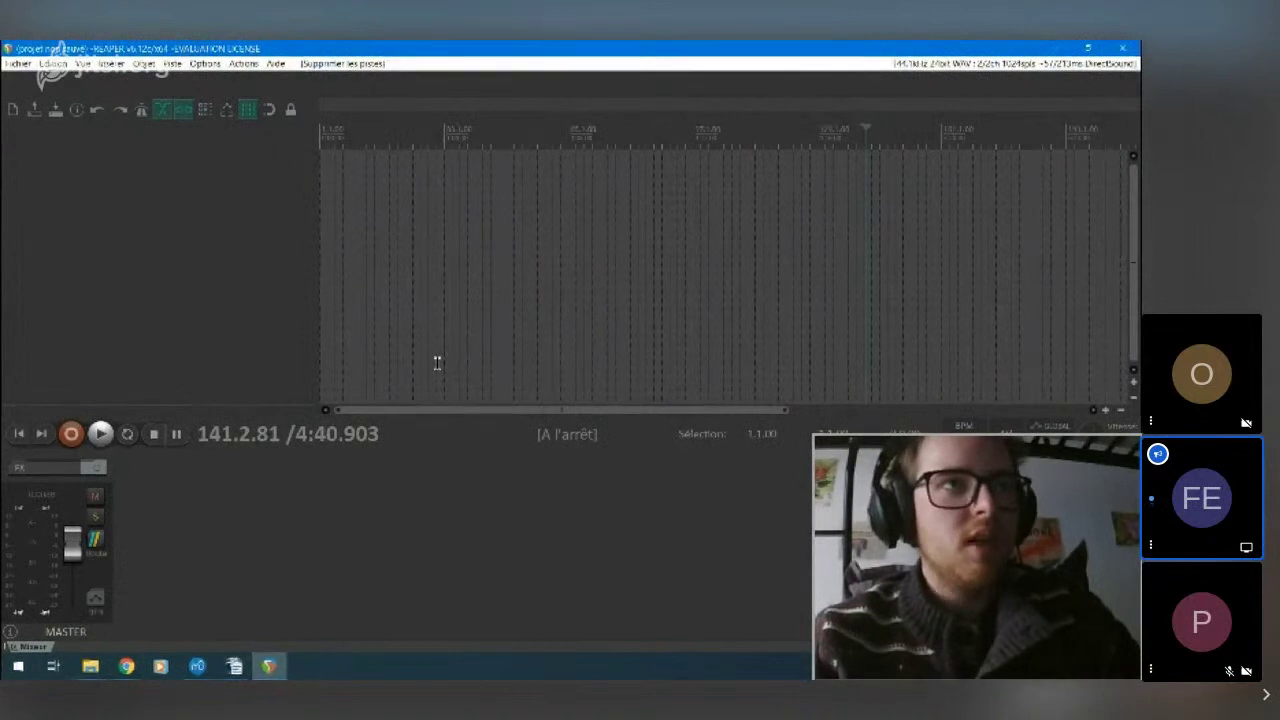
scroll(436, 363, up, 2)
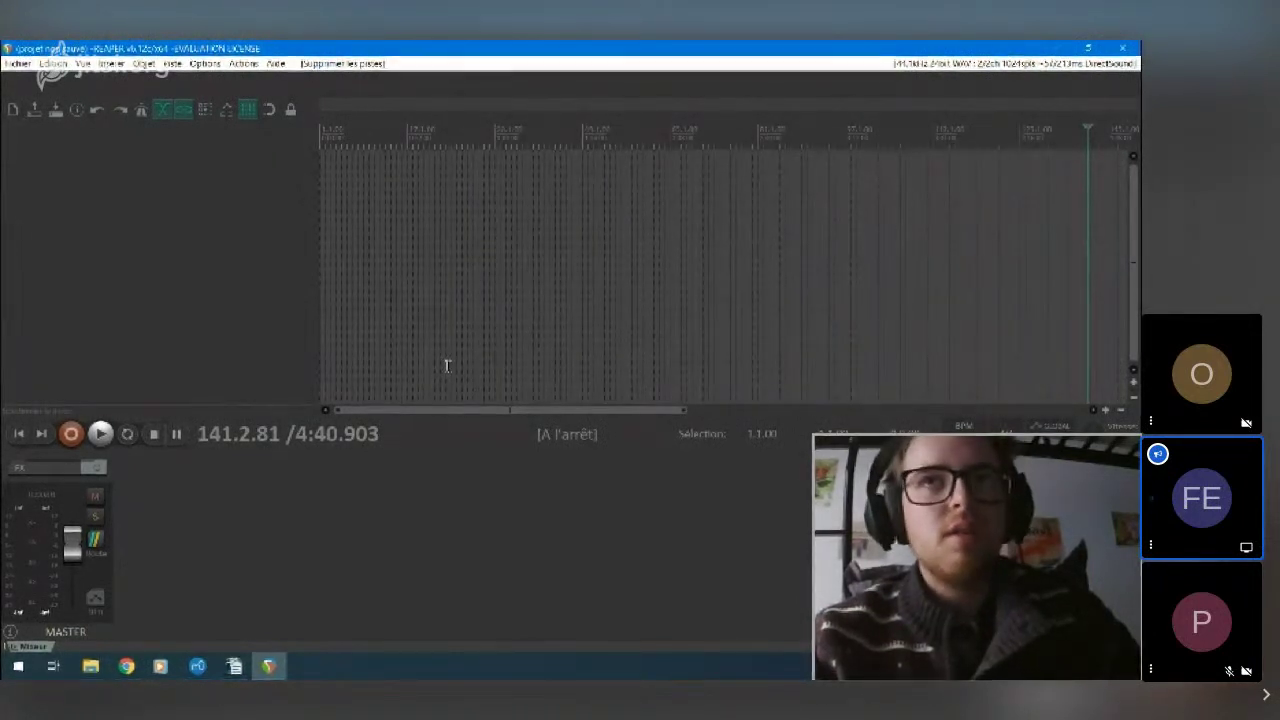
scroll(447, 365, down, 2)
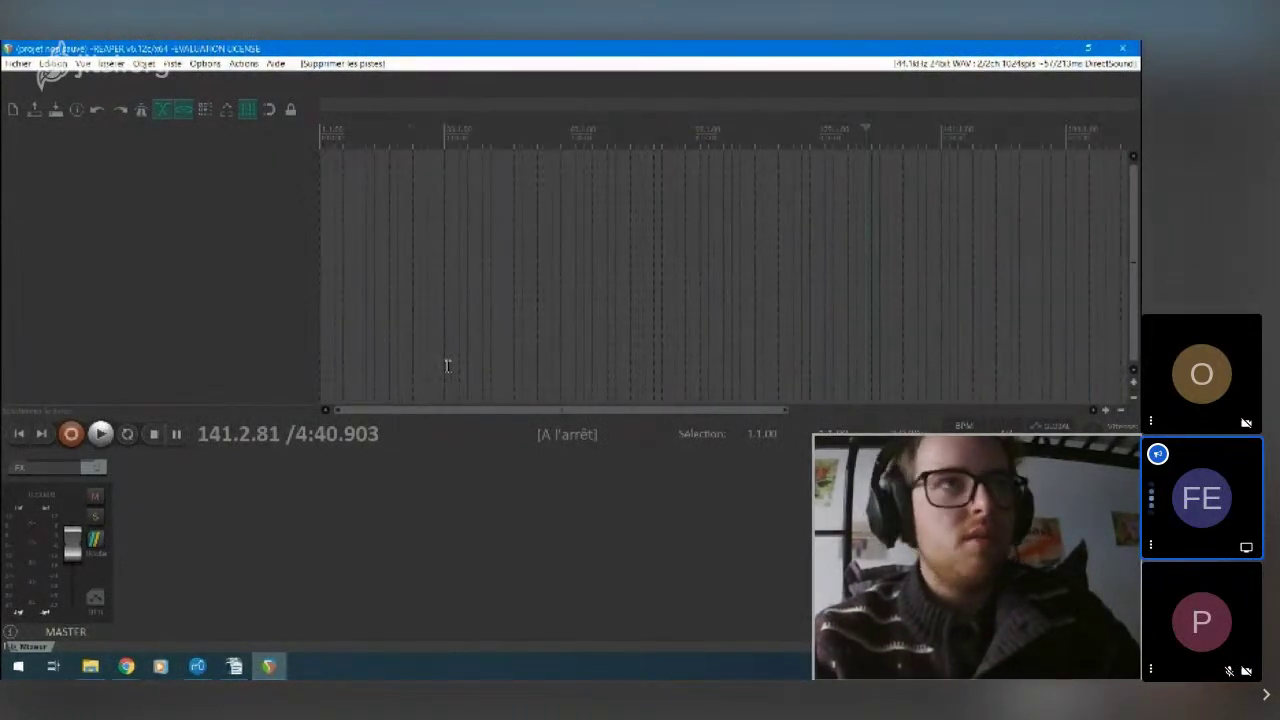
click(700, 317)
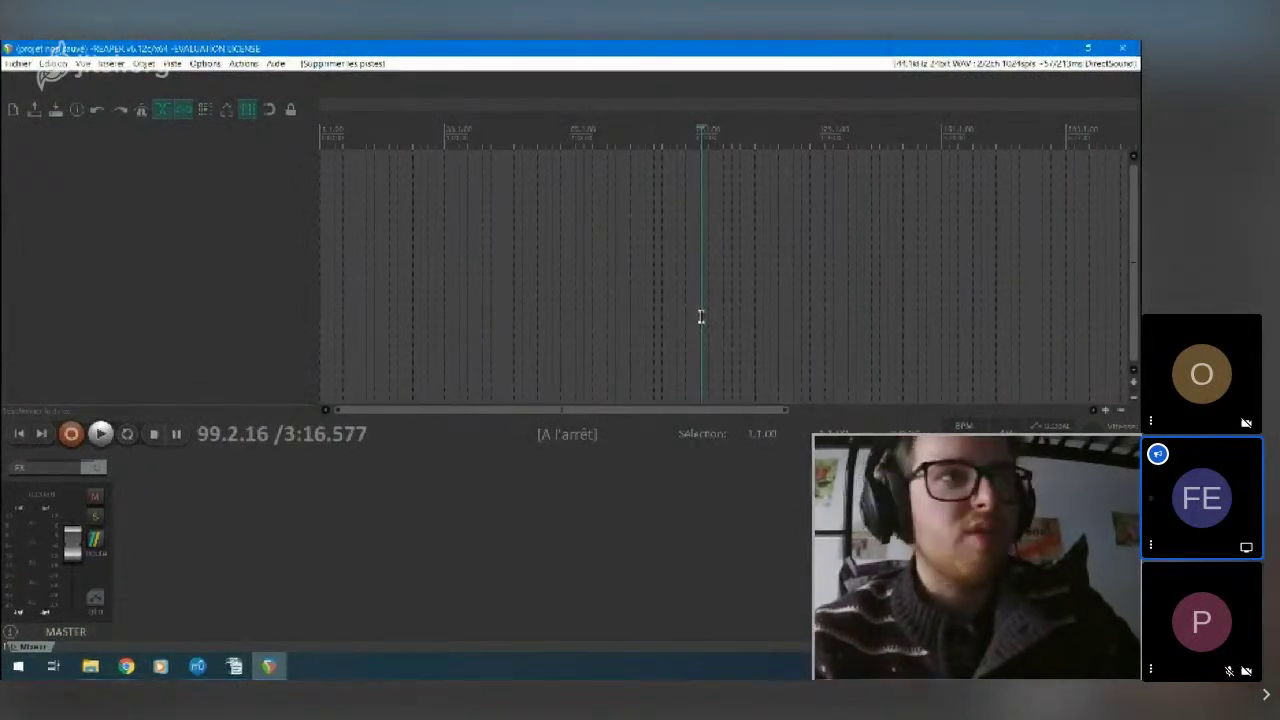
scroll(701, 317, up, 1)
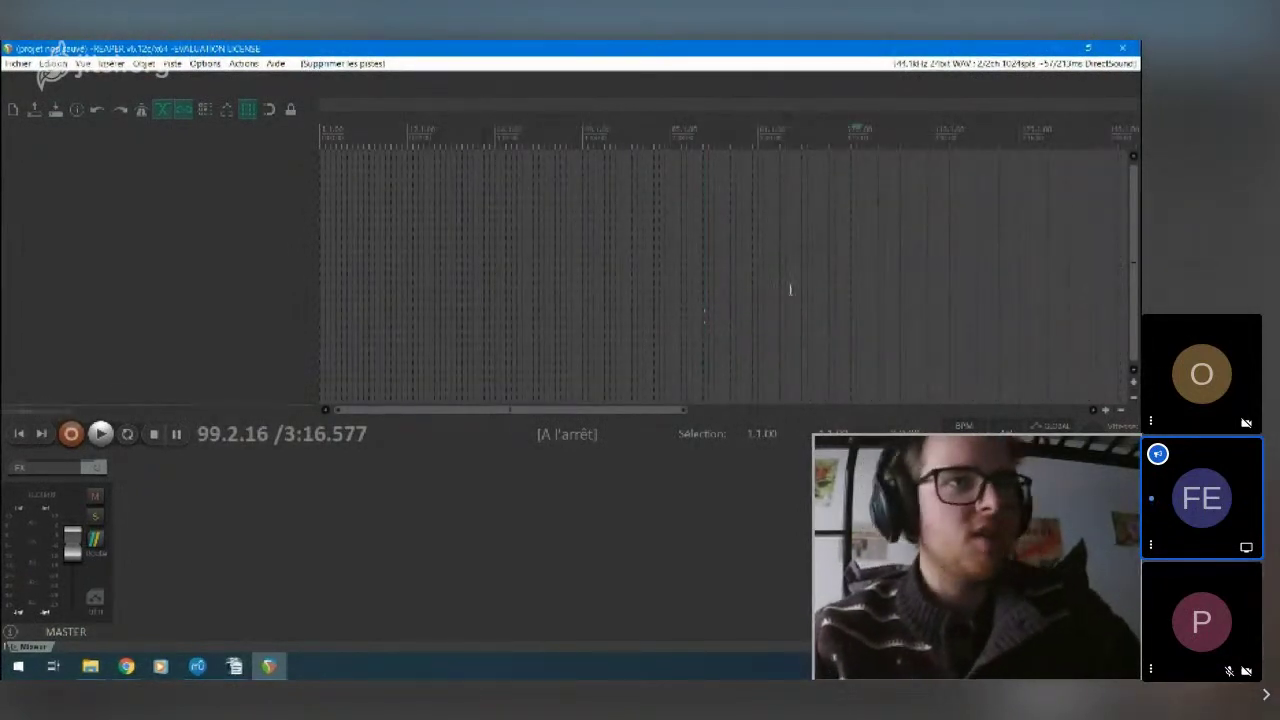
scroll(810, 275, up, 1)
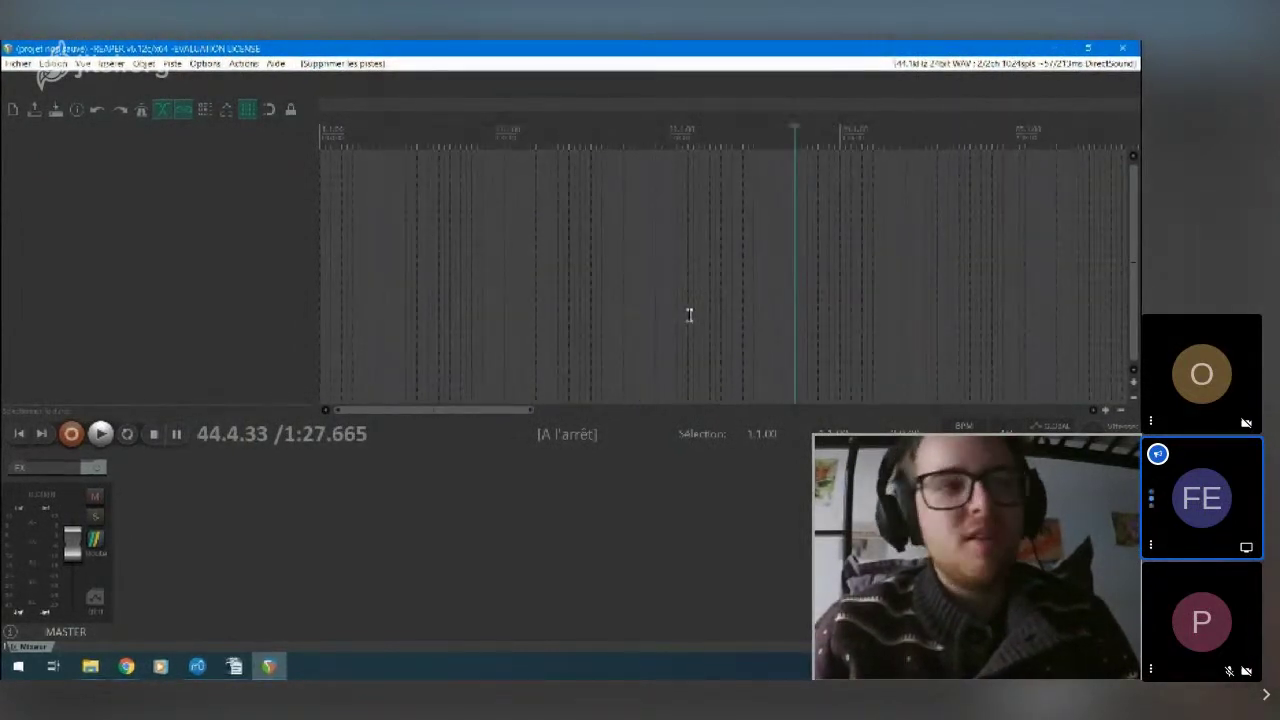
drag(511, 415, 529, 415)
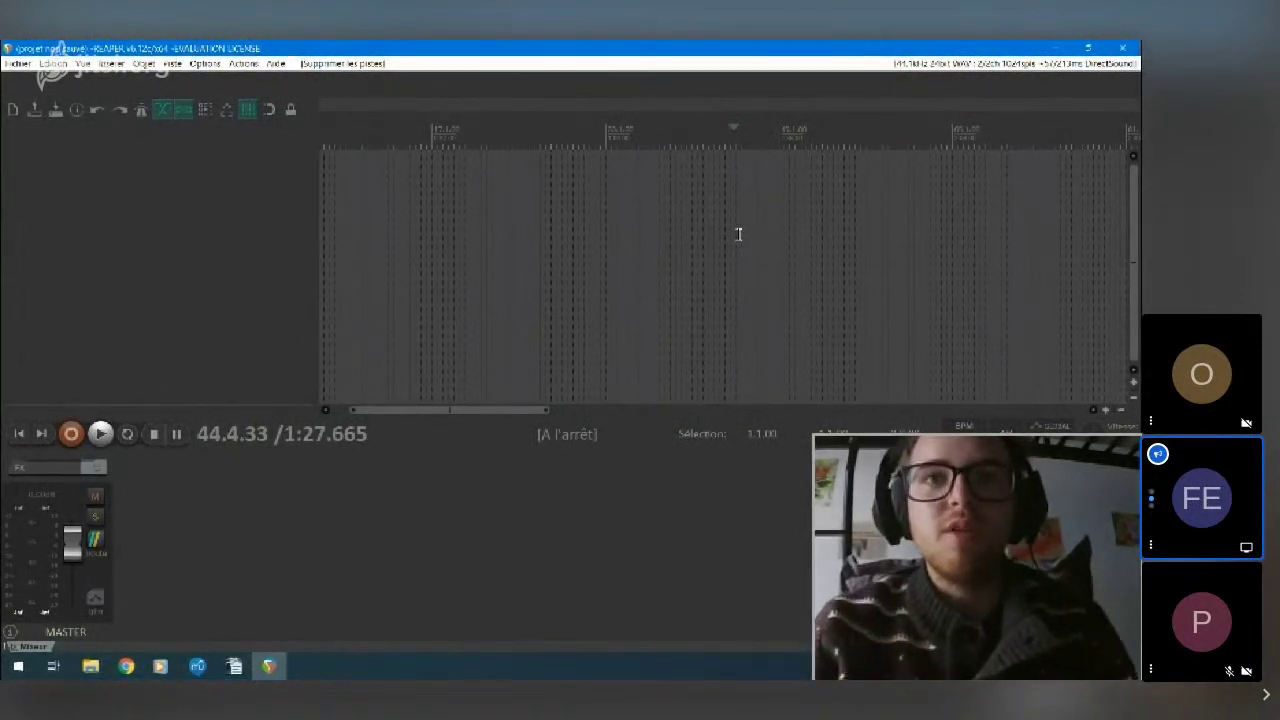
scroll(746, 223, up, 2)
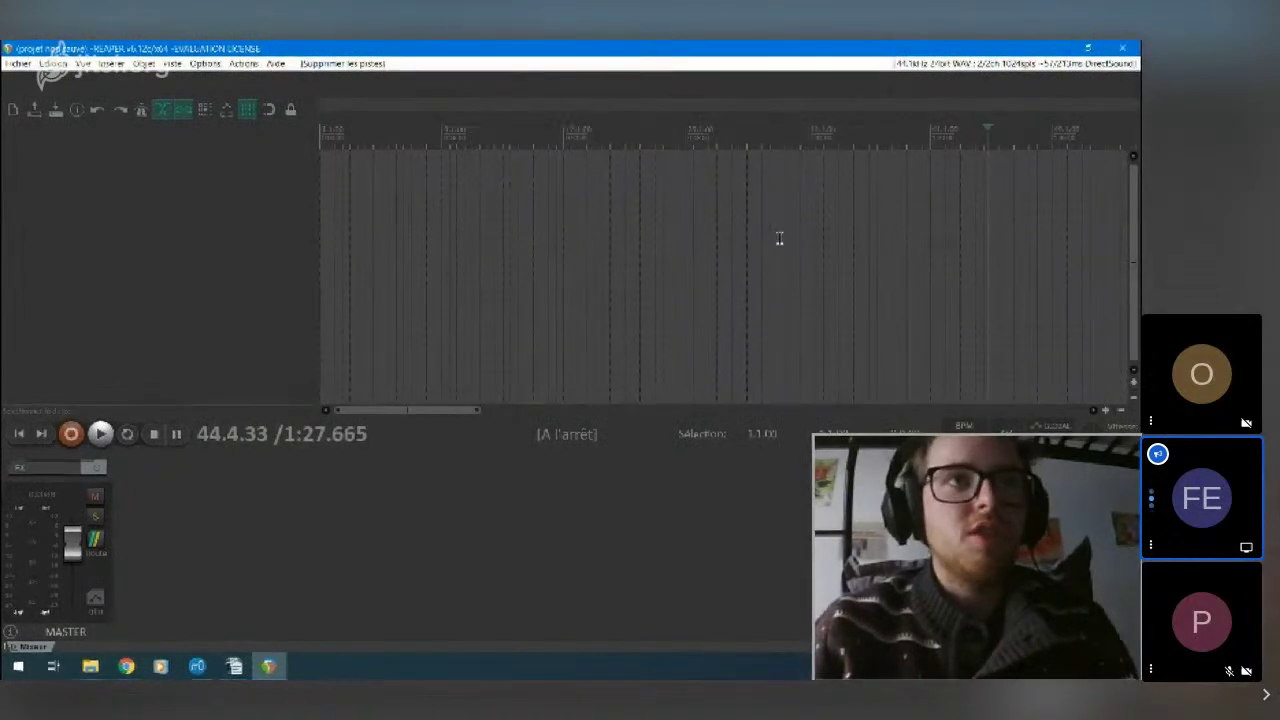
drag(500, 413, 523, 413)
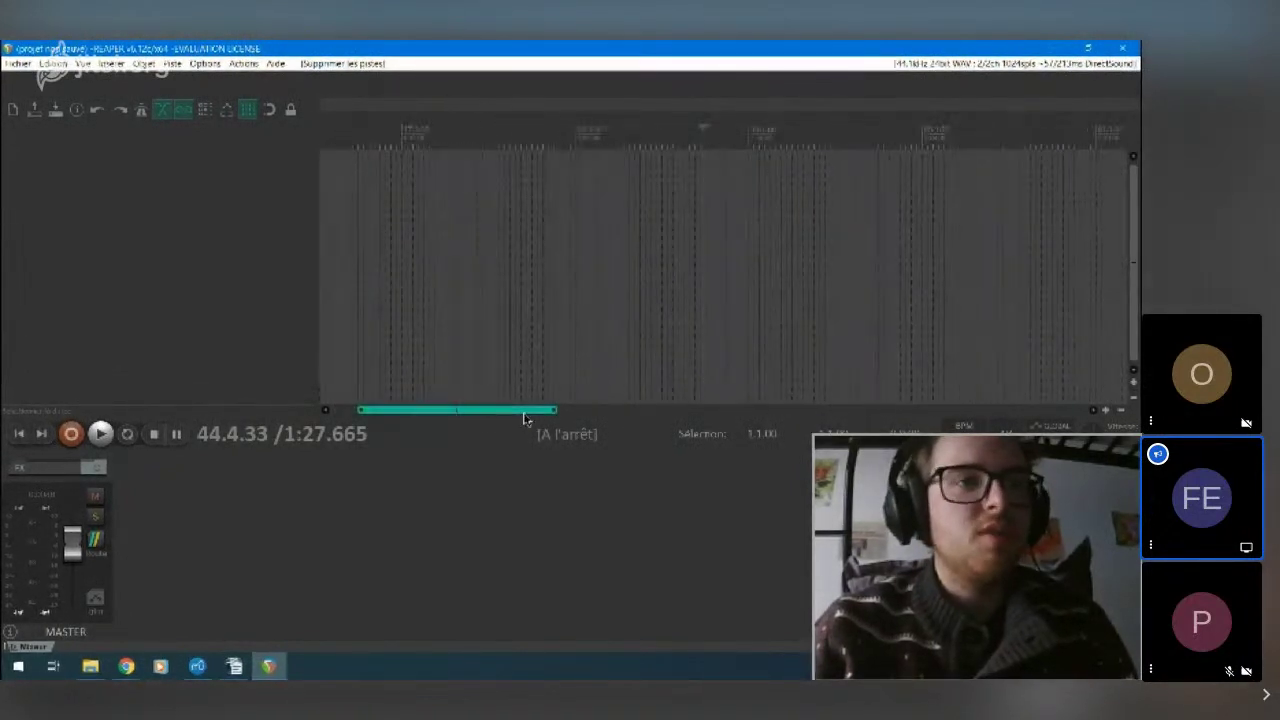